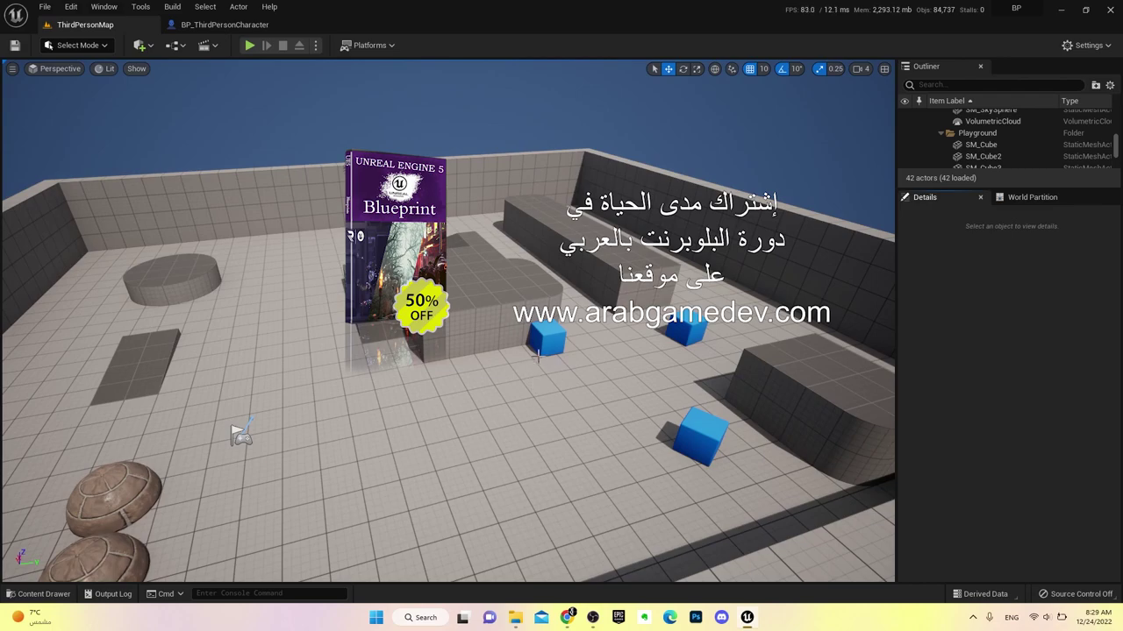
Move the blue SM_ChamferCube along its Y axis and re-enter its Rotation X (roll) value
{"action": "left_click", "coordinate": [538, 355]}
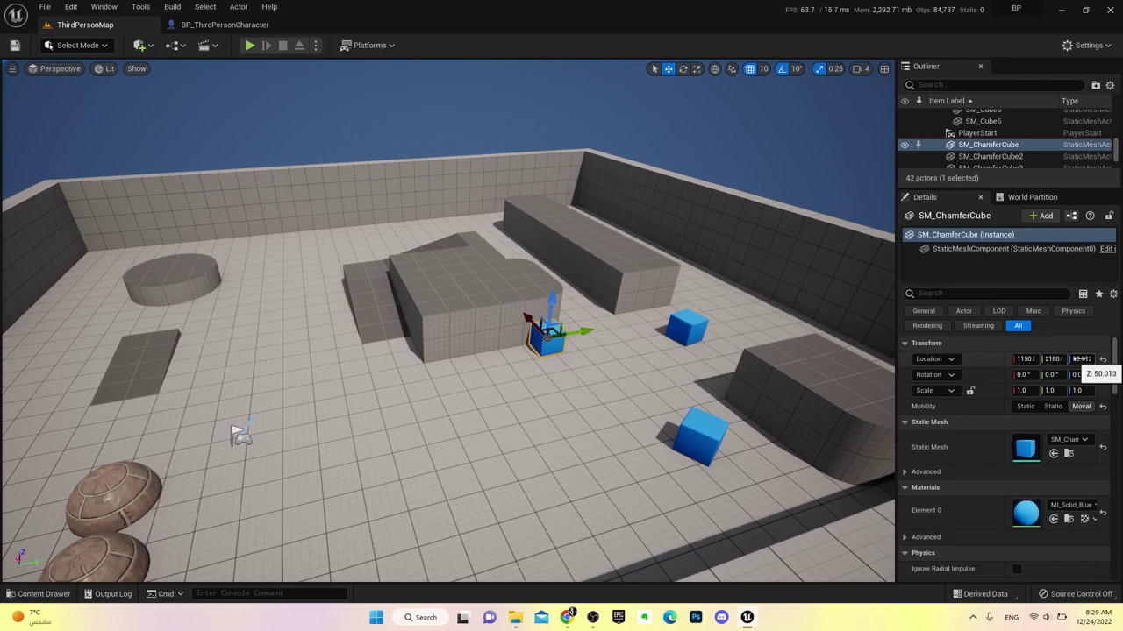
{"action": "left_click_drag", "start_coordinate": [588, 329], "coordinate": [549, 336]}
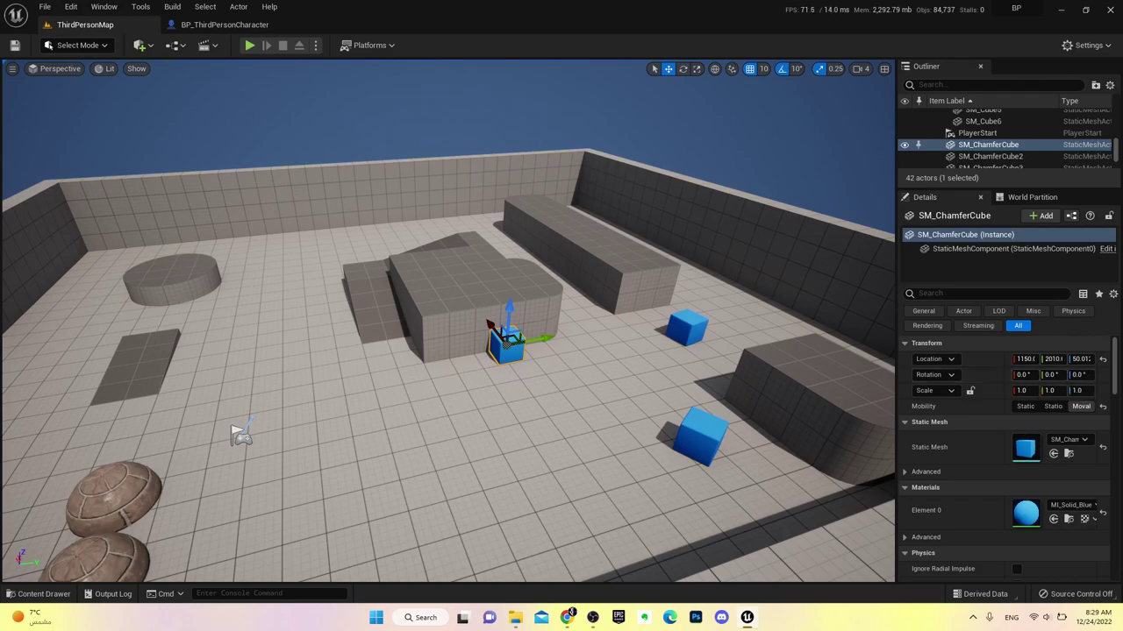
{"action": "left_click", "coordinate": [1025, 375]}
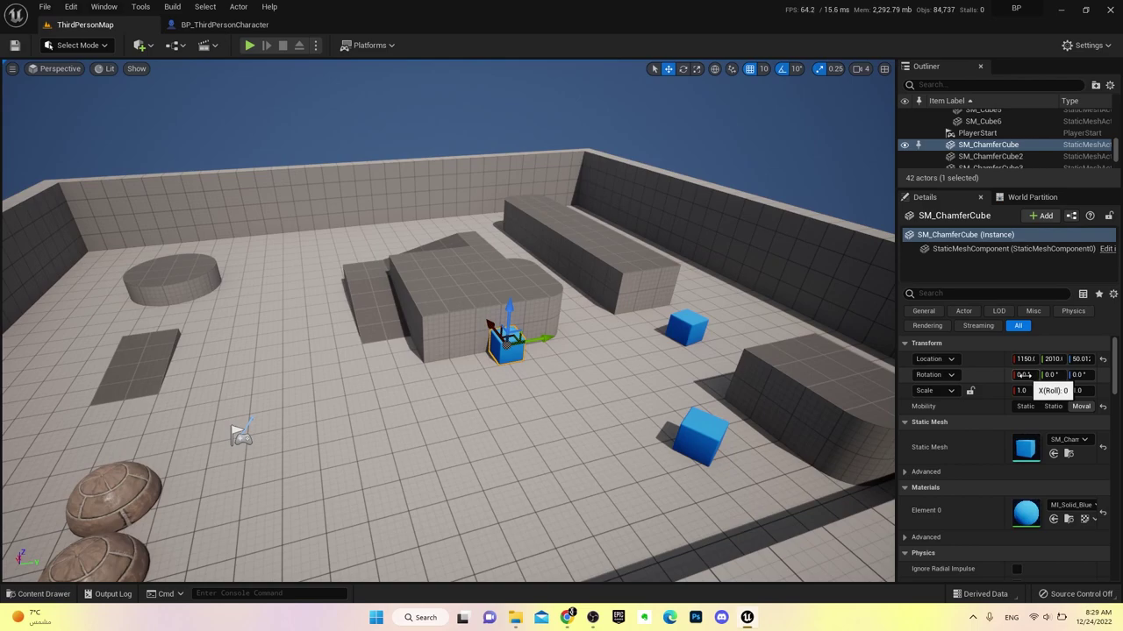
{"action": "key", "text": "Return"}
In BP_ThirdPersonCharacter, add a Vector-type variable named Vector
{"action": "left_click", "coordinate": [230, 24]}
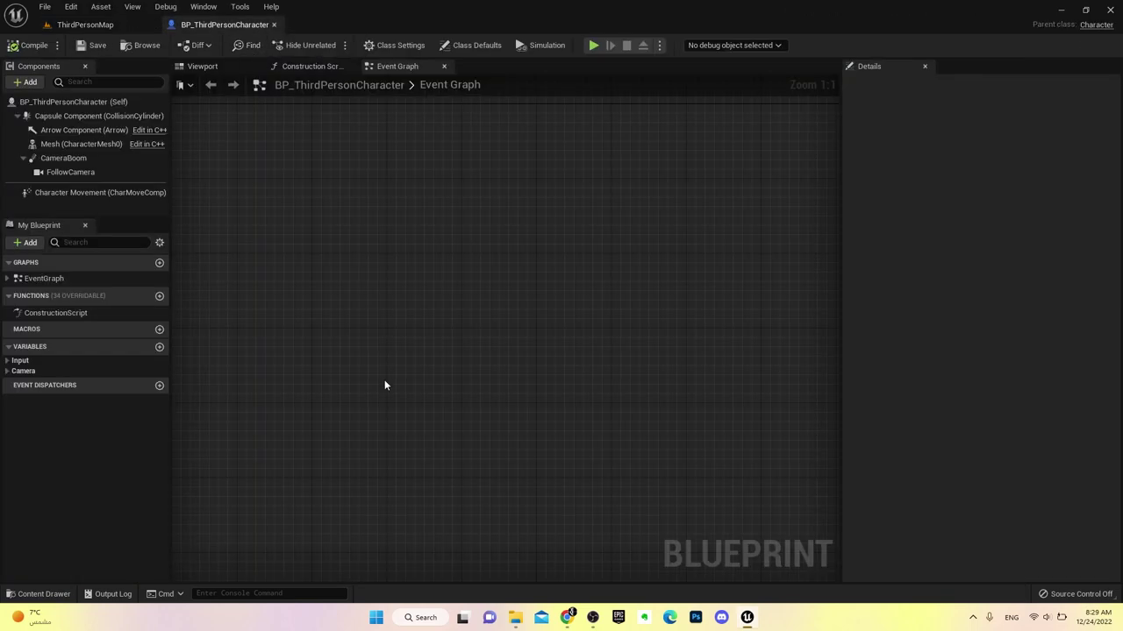
{"action": "left_click", "coordinate": [159, 347]}
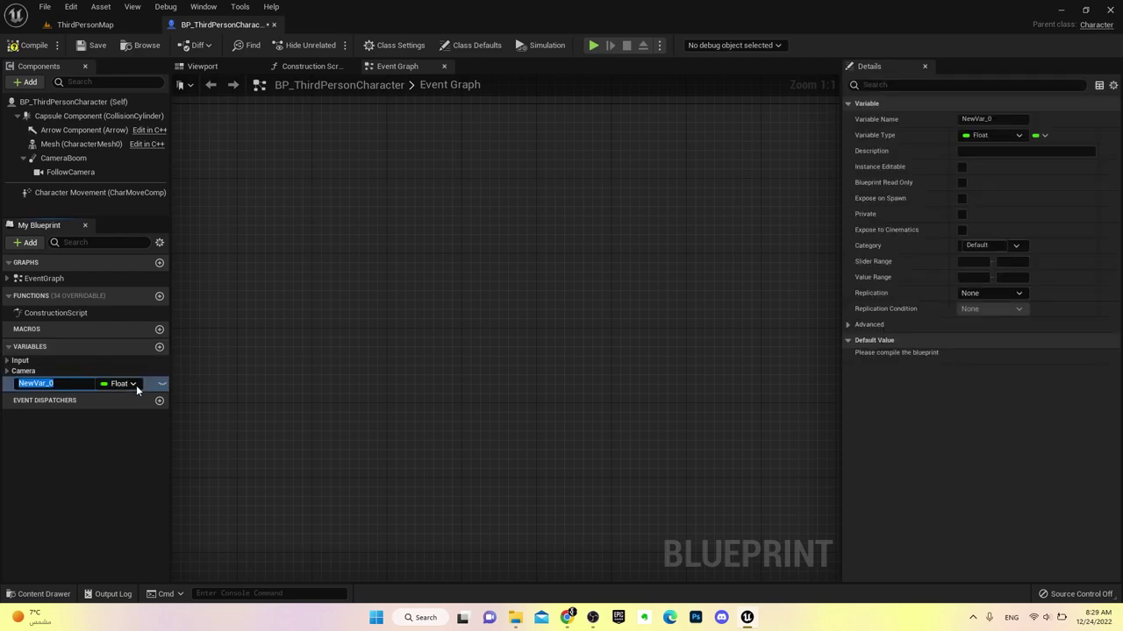
{"action": "type", "text": "Vector"}
{"action": "key", "text": "Return"}
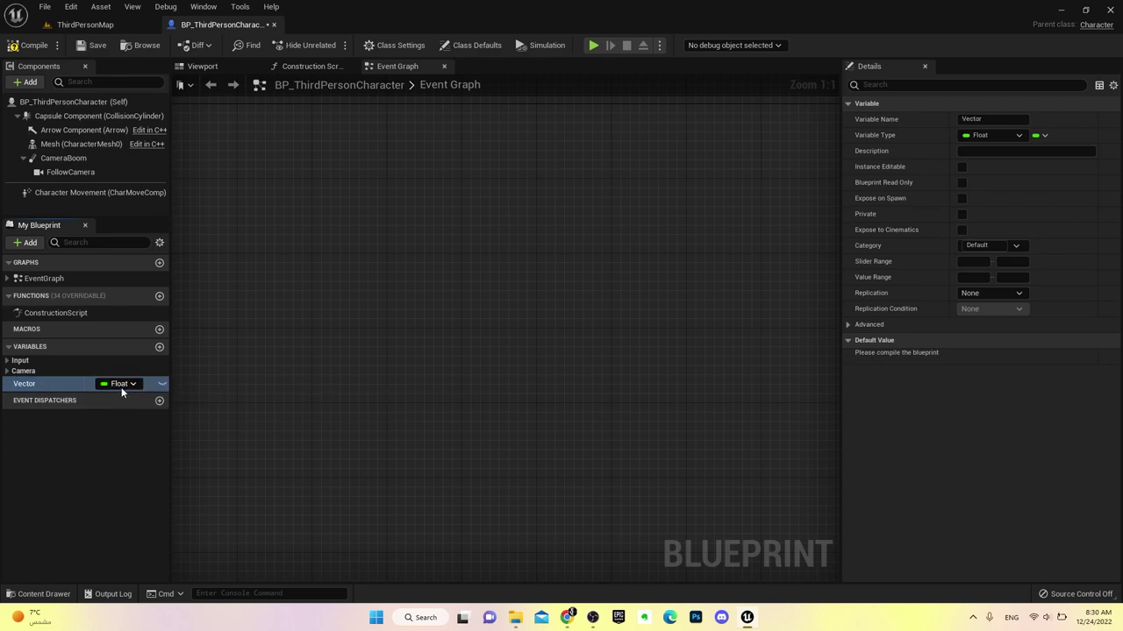
{"action": "left_click", "coordinate": [131, 385]}
{"action": "left_click", "coordinate": [132, 233]}
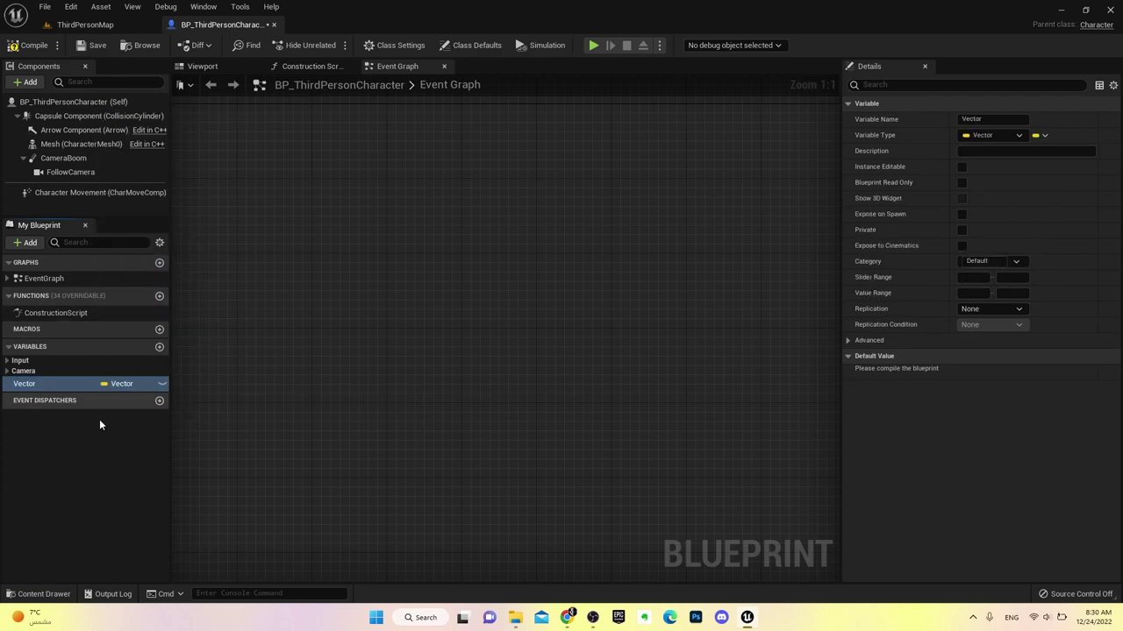
Place a Vector getter and a SET Vector node in the Event Graph, then compile
{"action": "mouse_move", "coordinate": [25, 384]}
{"action": "left_mouse_down"}
{"action": "mouse_move", "coordinate": [321, 279]}
{"action": "mouse_move", "coordinate": [273, 325]}
{"action": "left_mouse_up"}
{"action": "left_click", "coordinate": [344, 296]}
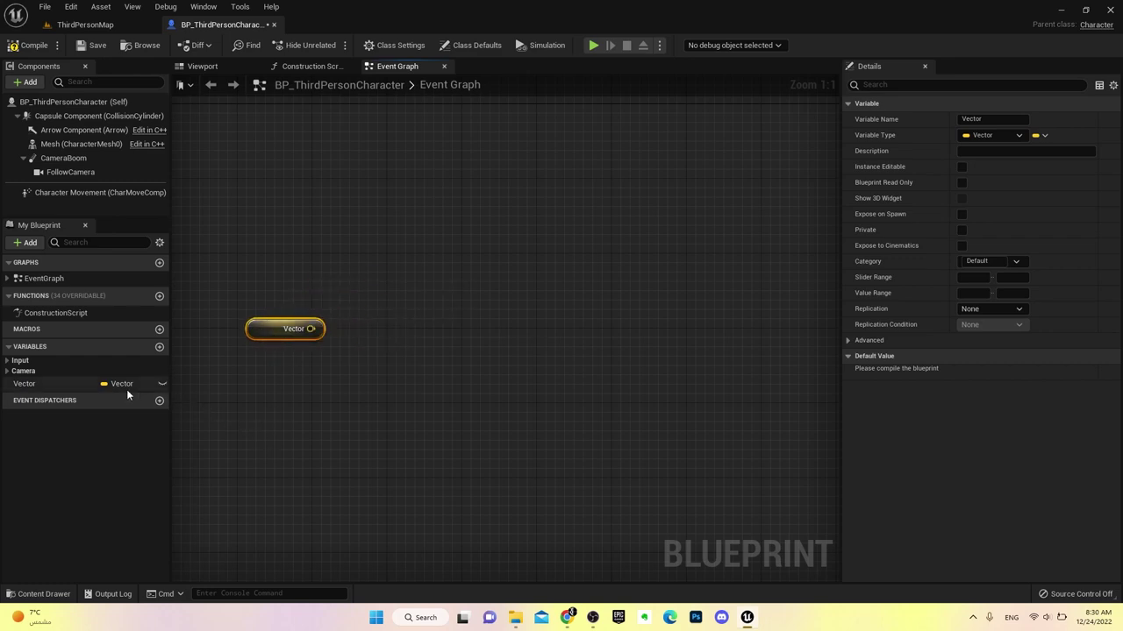
{"action": "left_click", "coordinate": [58, 386]}
{"action": "left_click_drag", "start_coordinate": [58, 386], "coordinate": [483, 180]}
{"action": "left_click", "coordinate": [507, 217]}
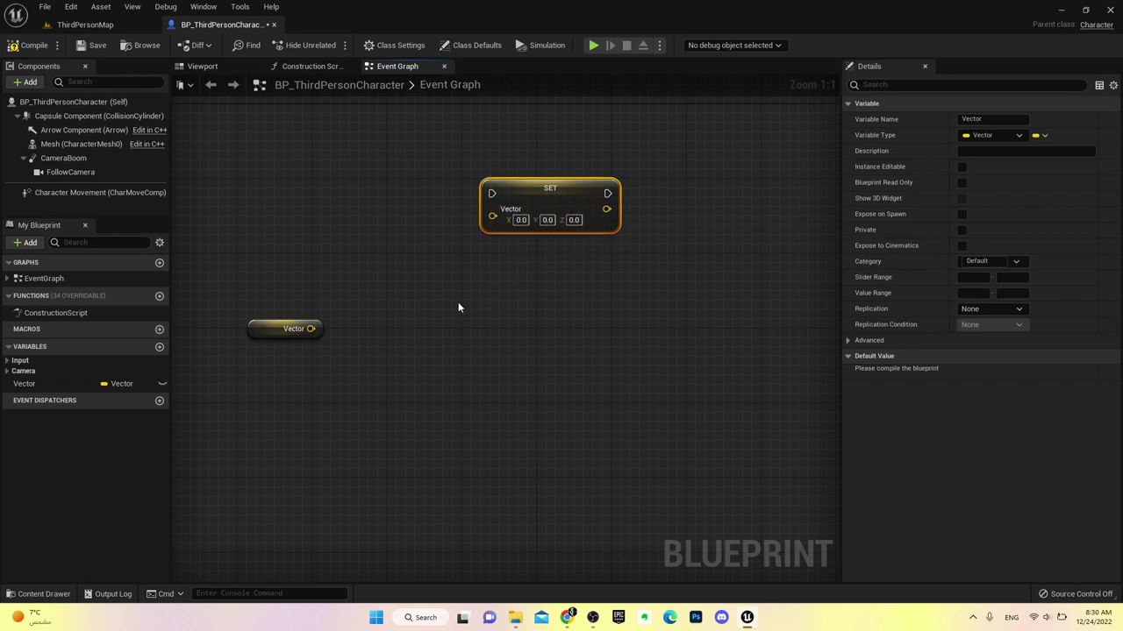
{"action": "left_click", "coordinate": [281, 327]}
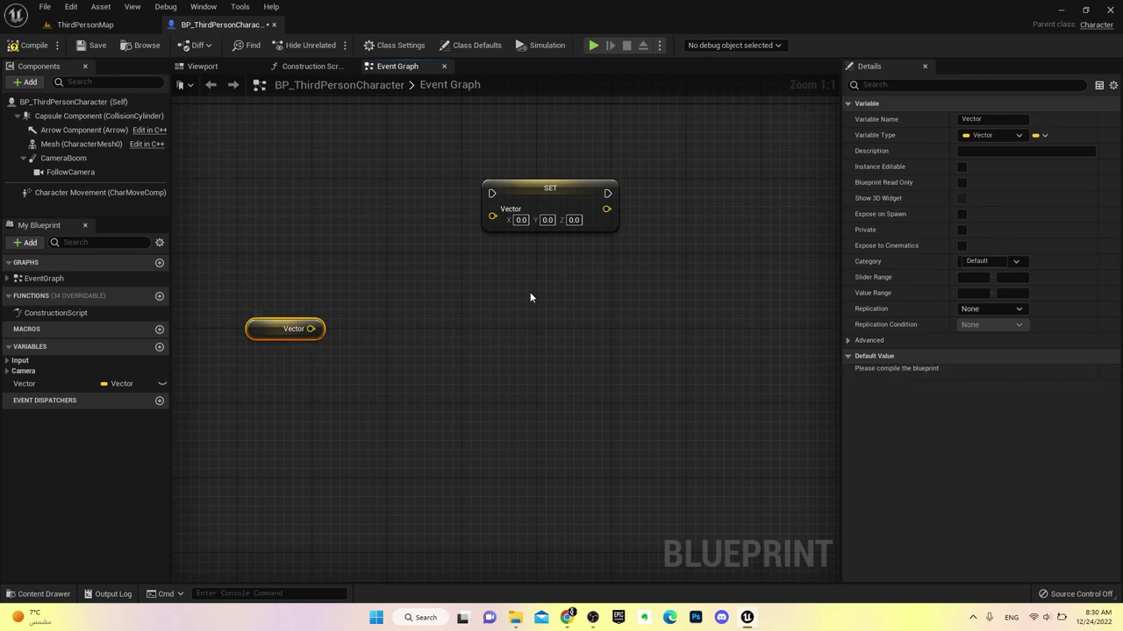
{"action": "left_click", "coordinate": [28, 45]}
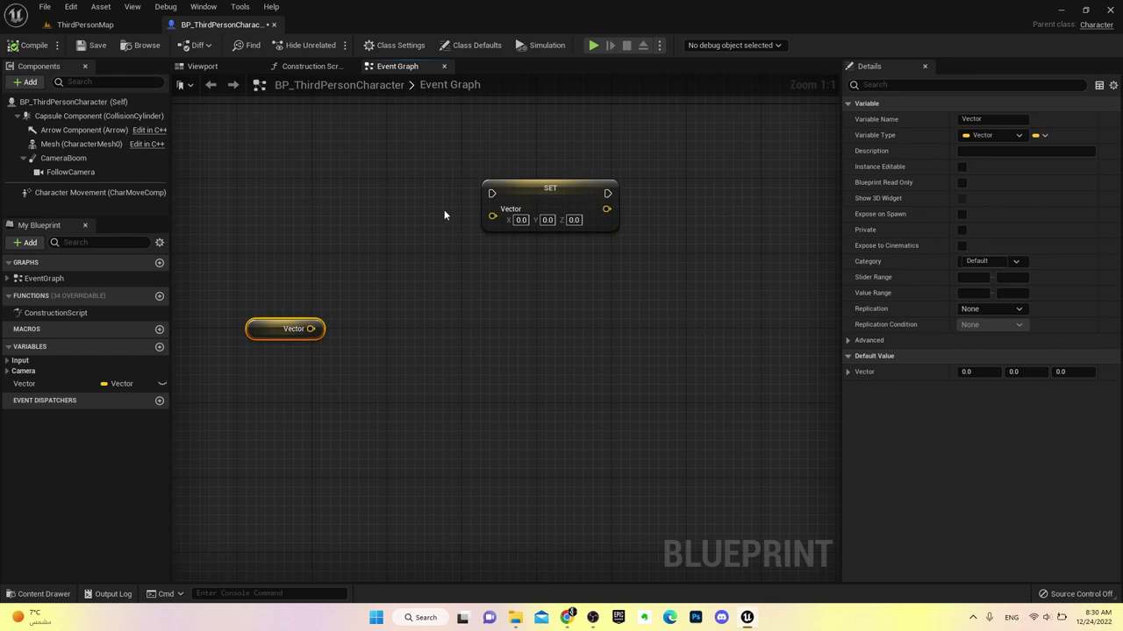
Split the SET node's vector input into X, Y, Z pins, then recombine them
{"action": "right_click", "coordinate": [493, 218]}
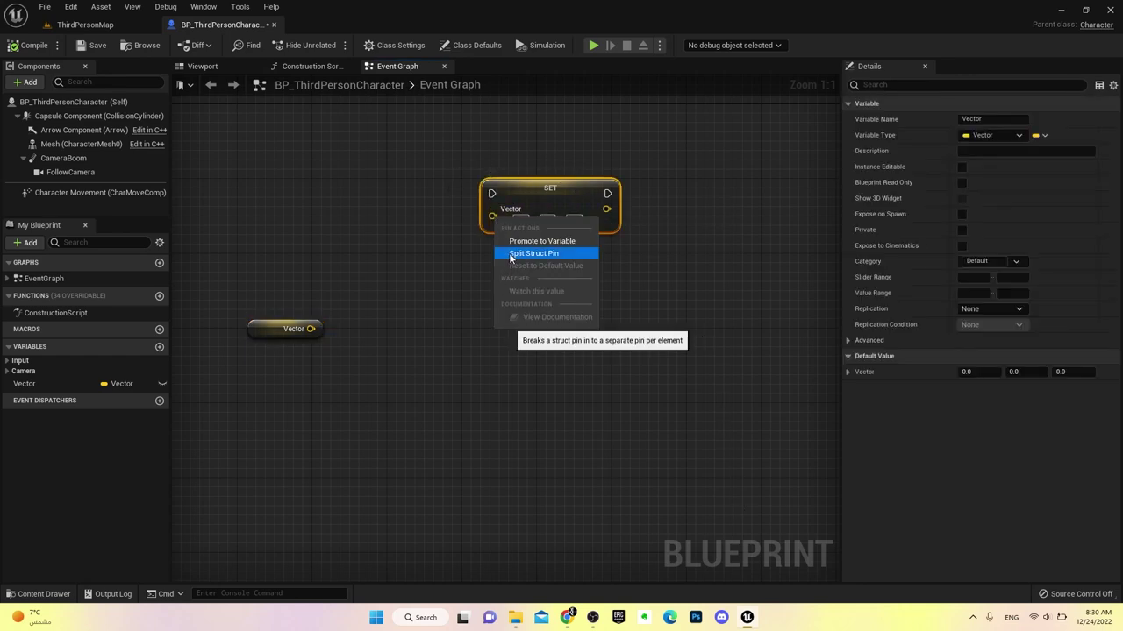
{"action": "left_click", "coordinate": [476, 232]}
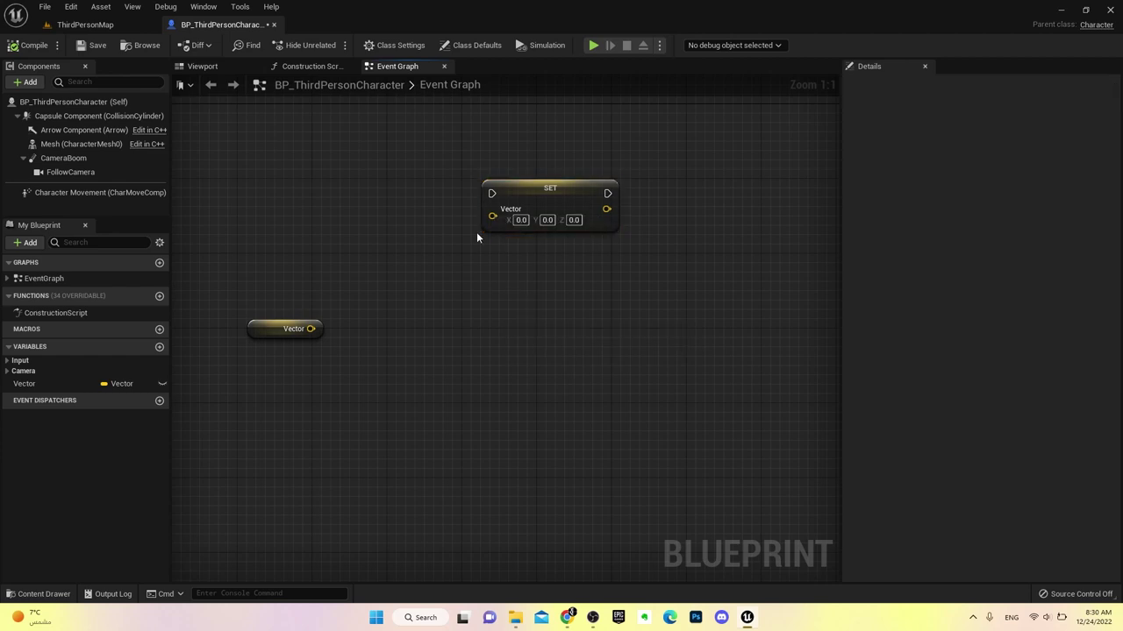
{"action": "right_click", "coordinate": [493, 218]}
{"action": "left_click", "coordinate": [524, 254]}
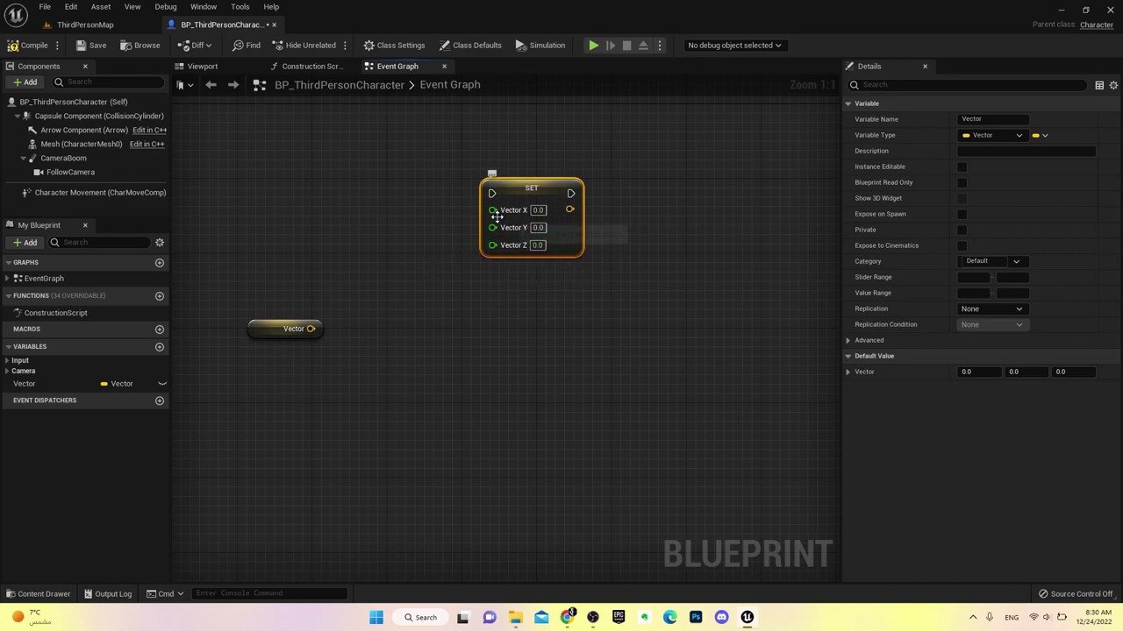
{"action": "right_click", "coordinate": [505, 248]}
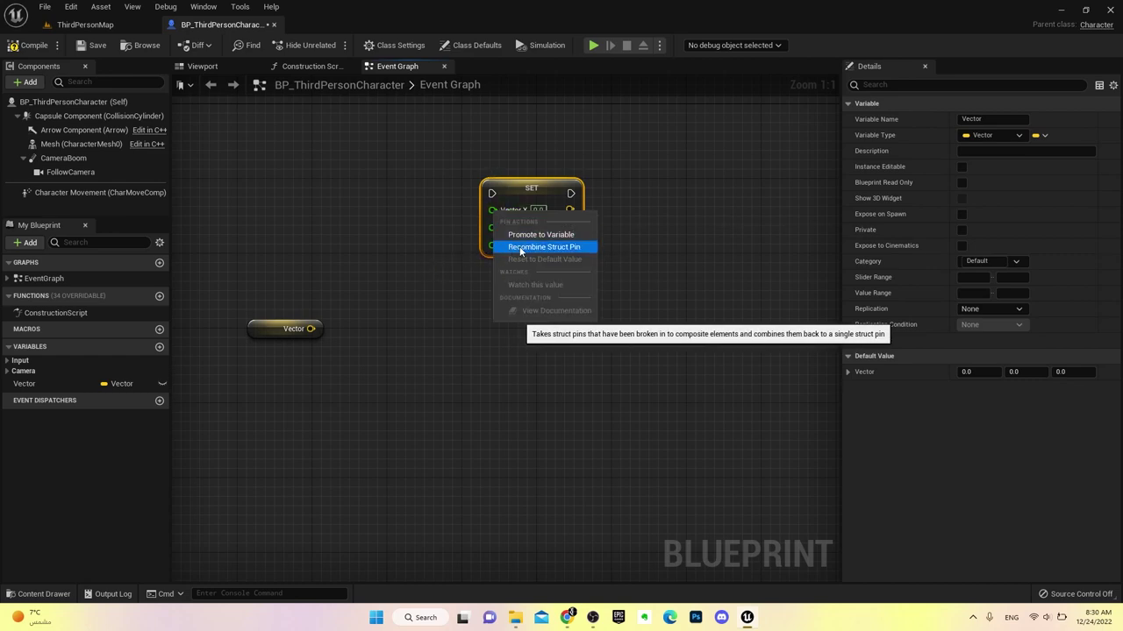
{"action": "left_click", "coordinate": [516, 248]}
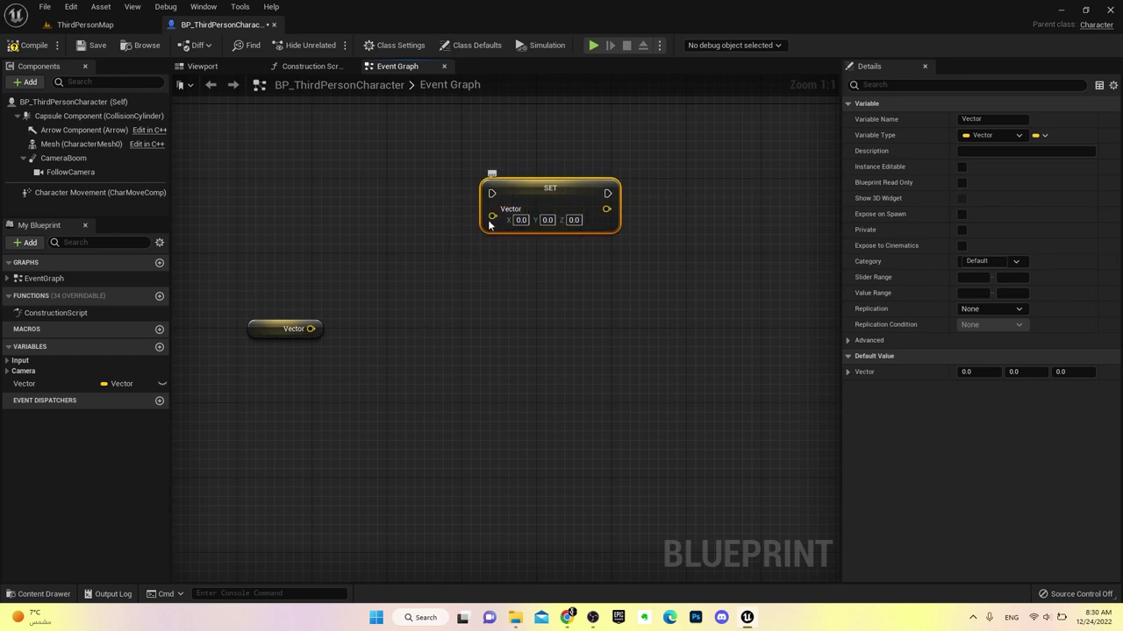
Wire a Make Vector node into the SET node, then undo away both nodes
{"action": "left_click_drag", "start_coordinate": [492, 215], "coordinate": [407, 217]}
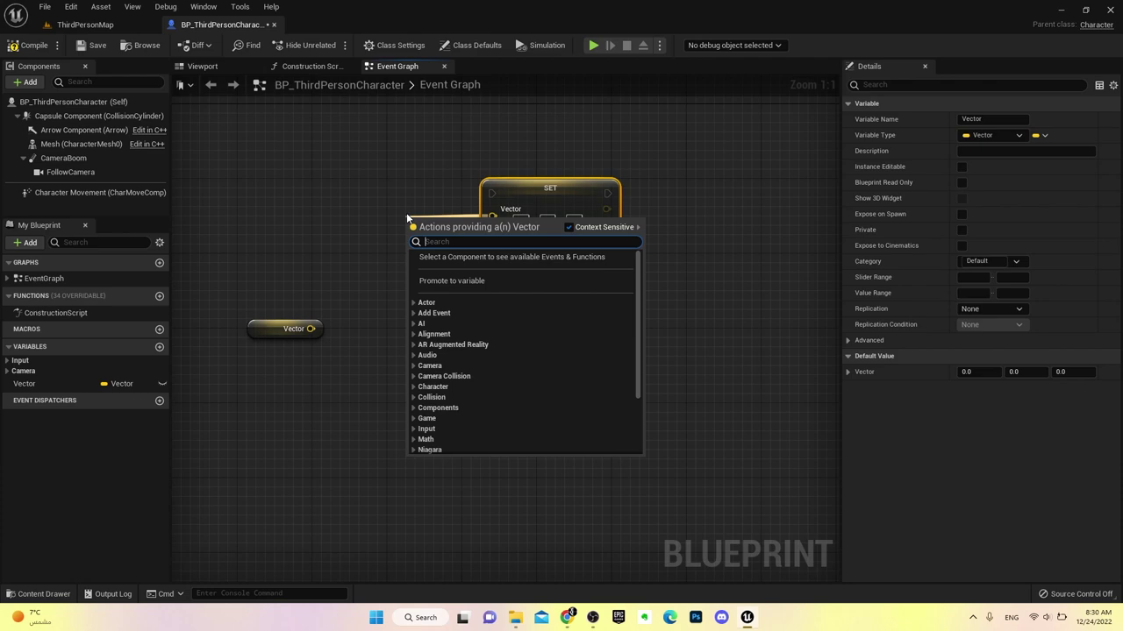
{"action": "type", "text": "make ve"}
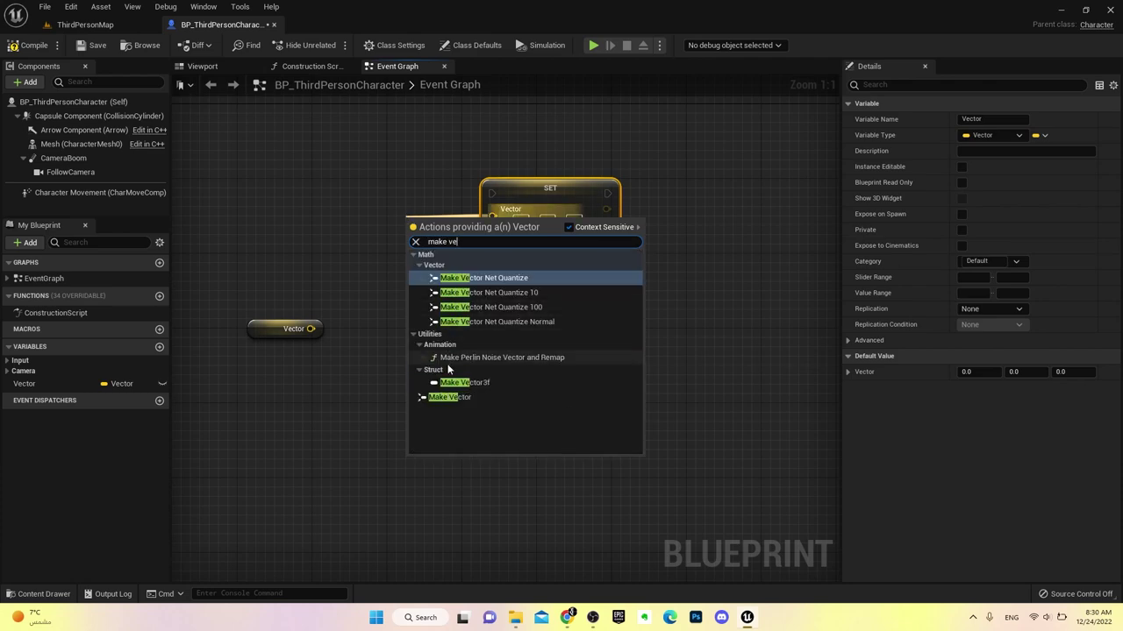
{"action": "left_click", "coordinate": [443, 397]}
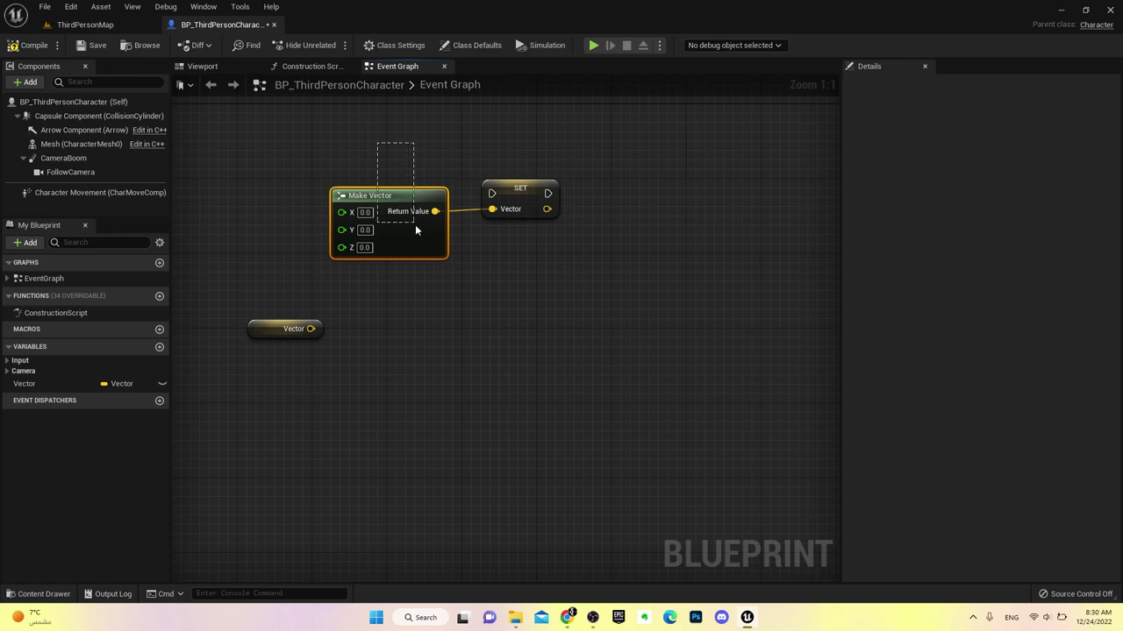
{"action": "key", "text": "ctrl+z"}
{"action": "key", "text": "ctrl+z"}
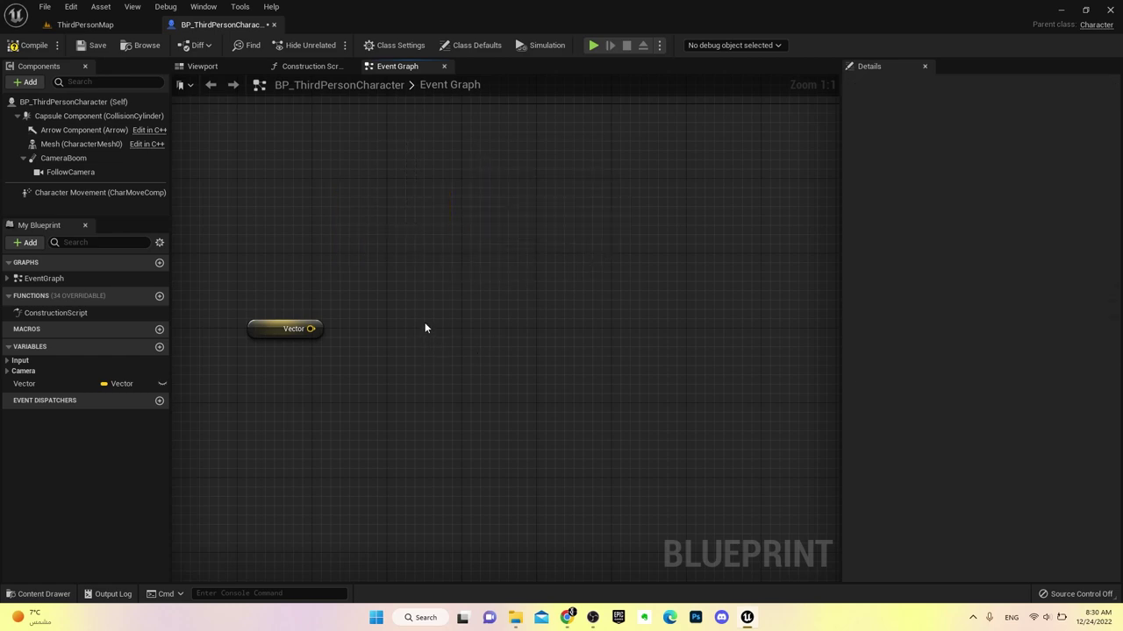
{"action": "key", "text": "ctrl+z"}
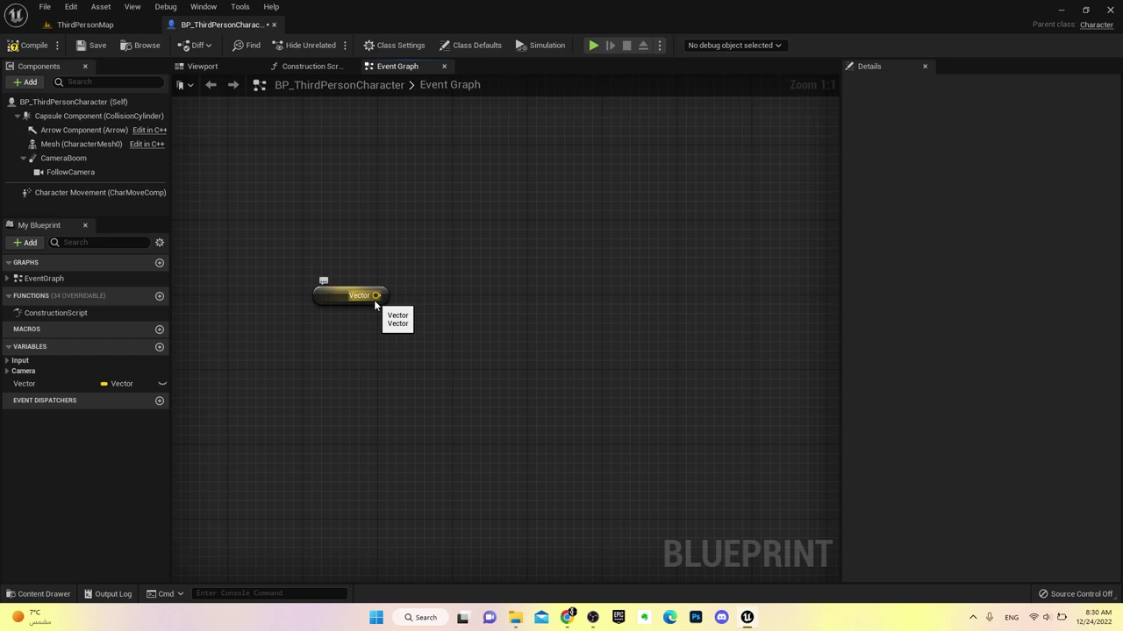
Wire an Equal Exactly comparison node to the Vector getter's output
{"action": "key", "text": "ctrl+z"}
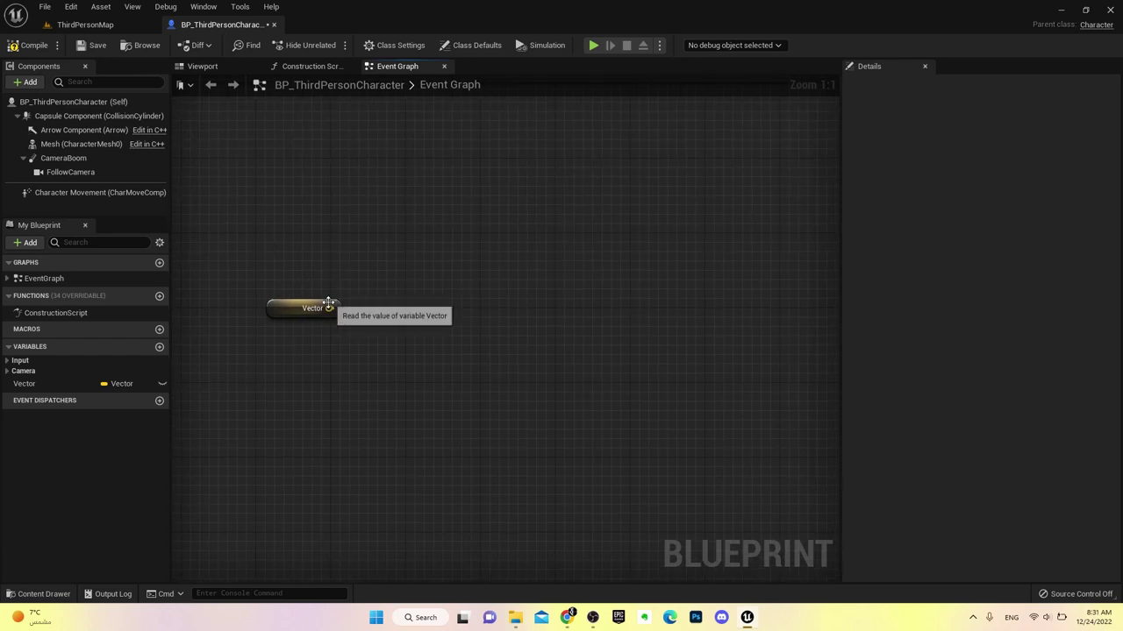
{"action": "left_click_drag", "start_coordinate": [329, 307], "coordinate": [428, 198]}
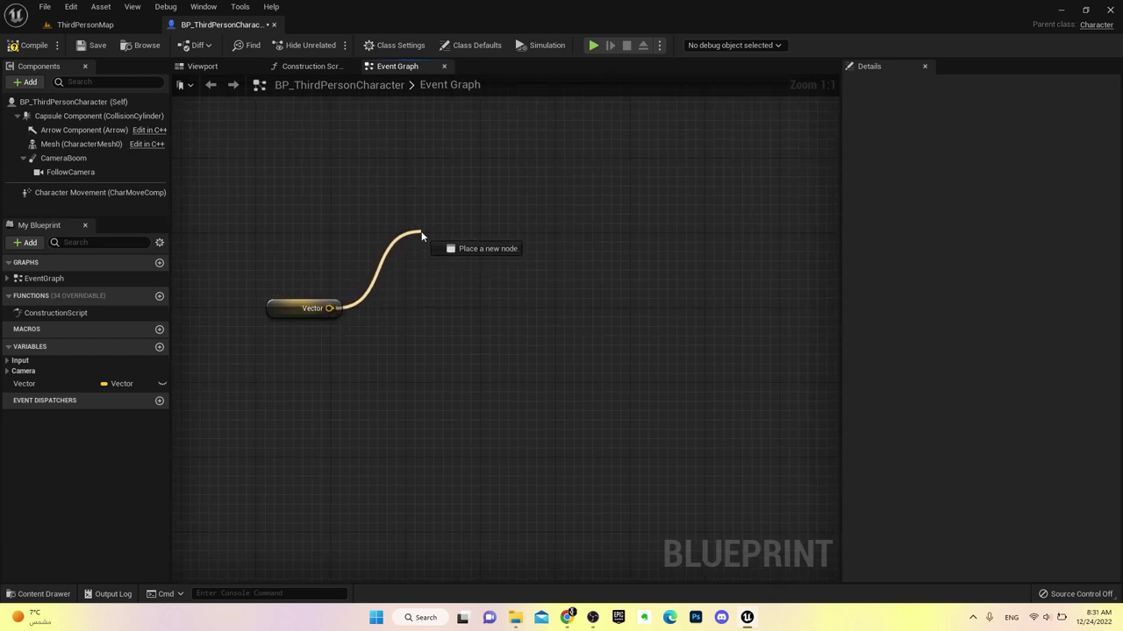
{"action": "type", "text": "=="}
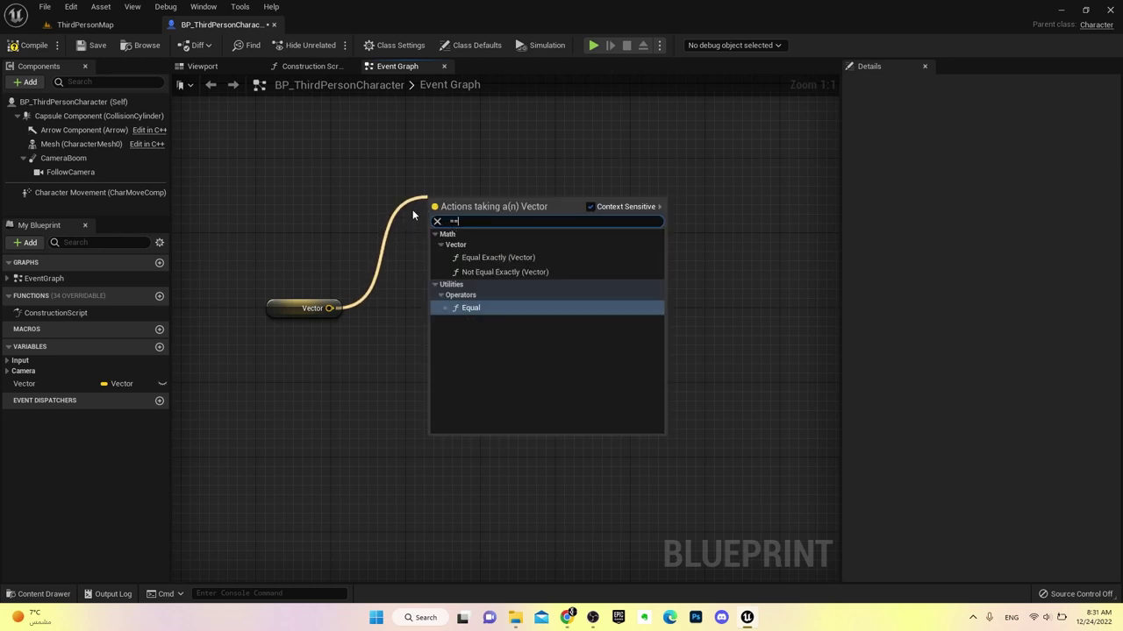
{"action": "left_click", "coordinate": [483, 259]}
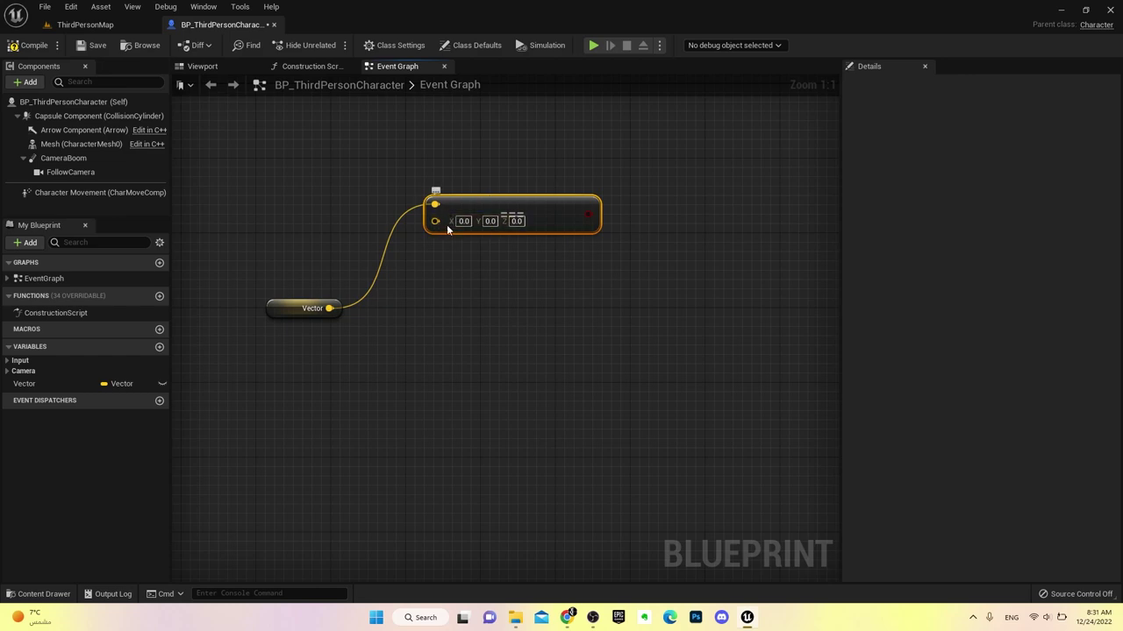
{"action": "left_click_drag", "start_coordinate": [588, 214], "coordinate": [672, 200]}
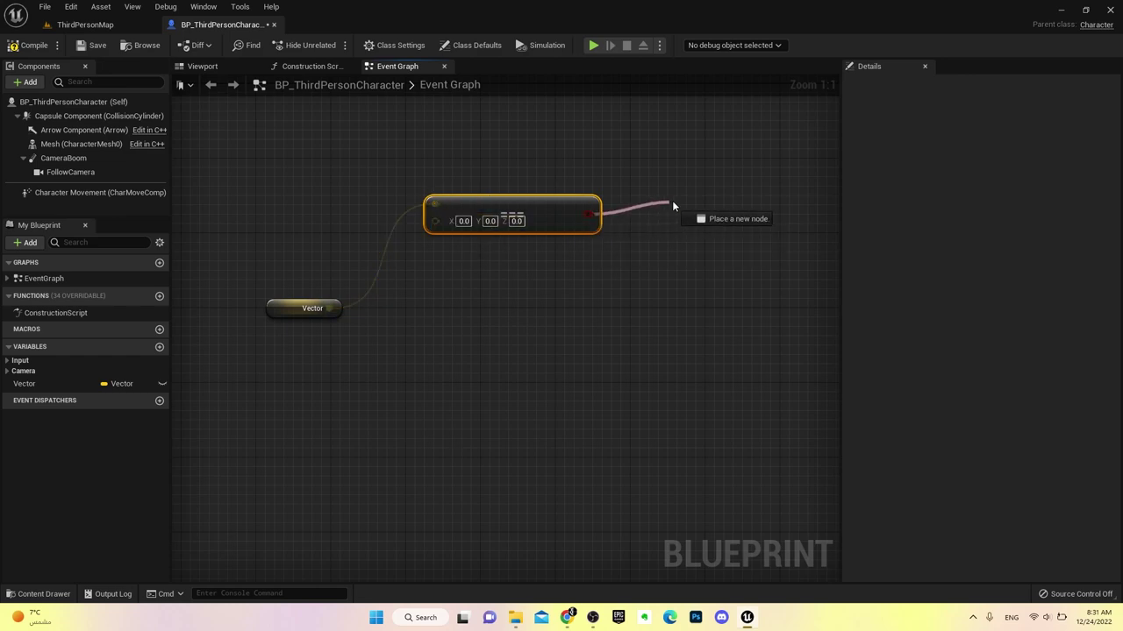
{"action": "left_click", "coordinate": [577, 300]}
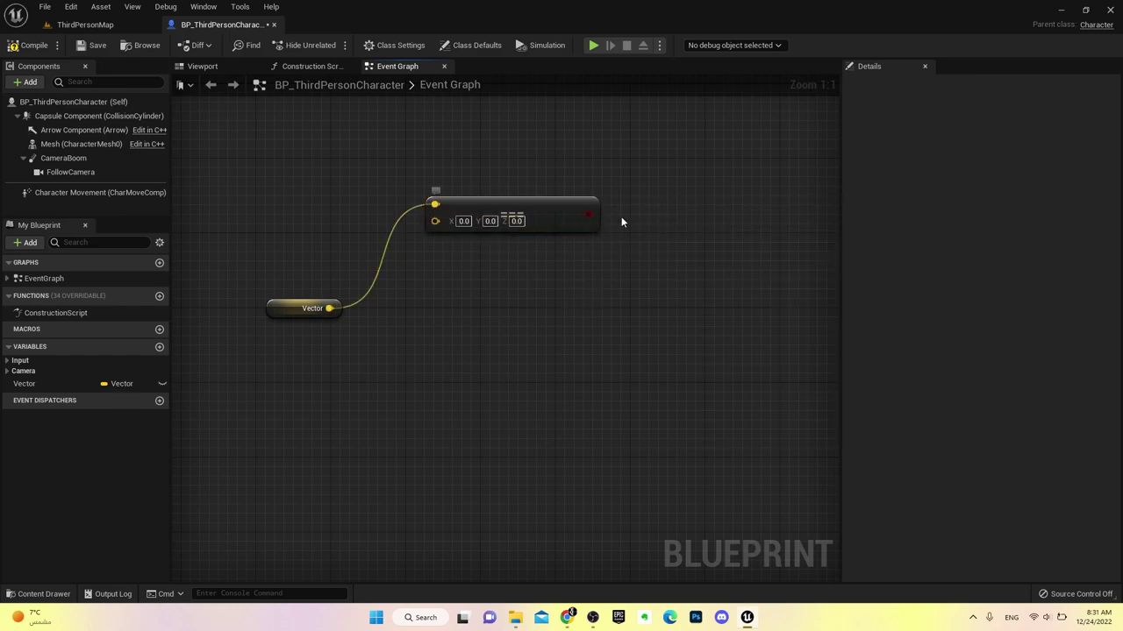
{"action": "left_click_drag", "start_coordinate": [588, 215], "coordinate": [656, 211]}
{"action": "left_click", "coordinate": [453, 317]}
Add a second Equal node with 10.0 error tolerance and stack both comparison nodes
{"action": "left_click_drag", "start_coordinate": [332, 308], "coordinate": [434, 286]}
{"action": "type", "text": "=="}
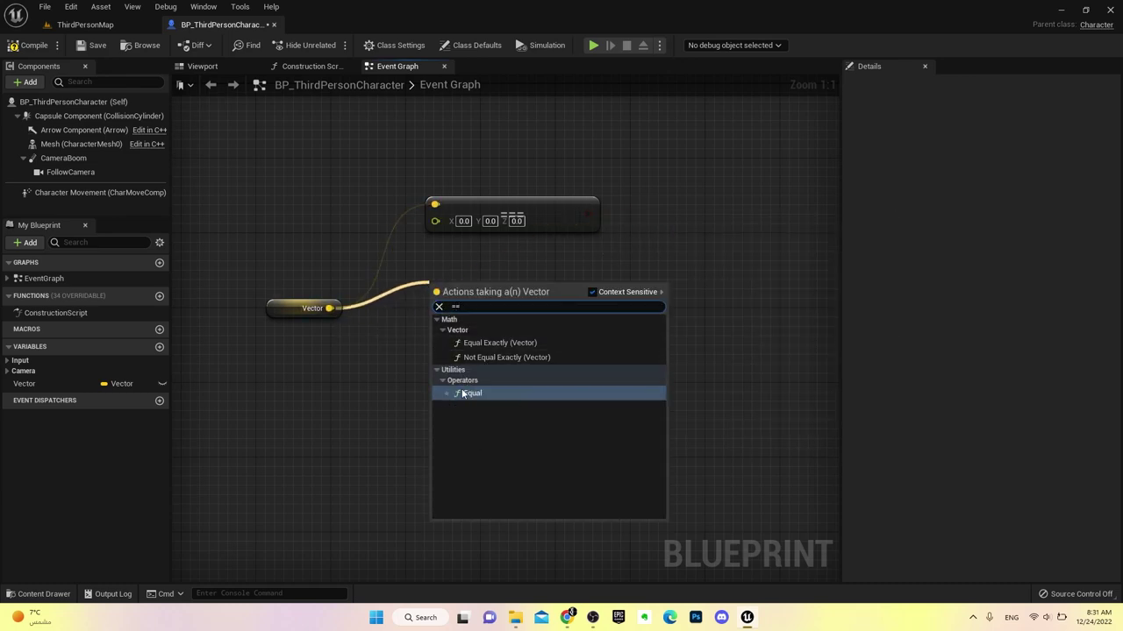
{"action": "left_click", "coordinate": [465, 393]}
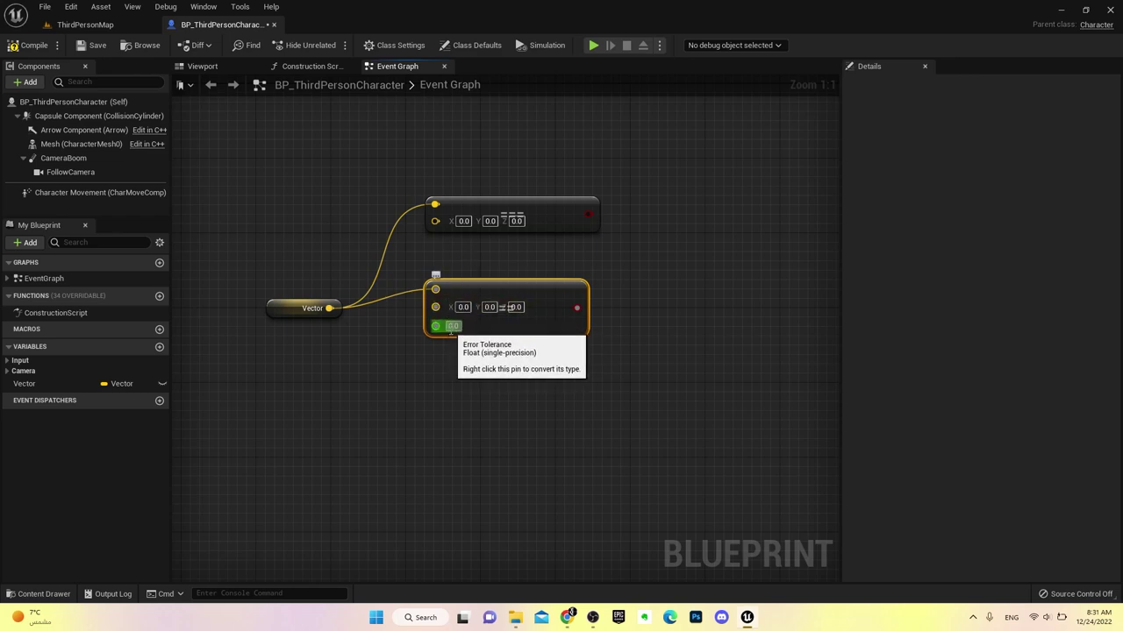
{"action": "left_click", "coordinate": [403, 384]}
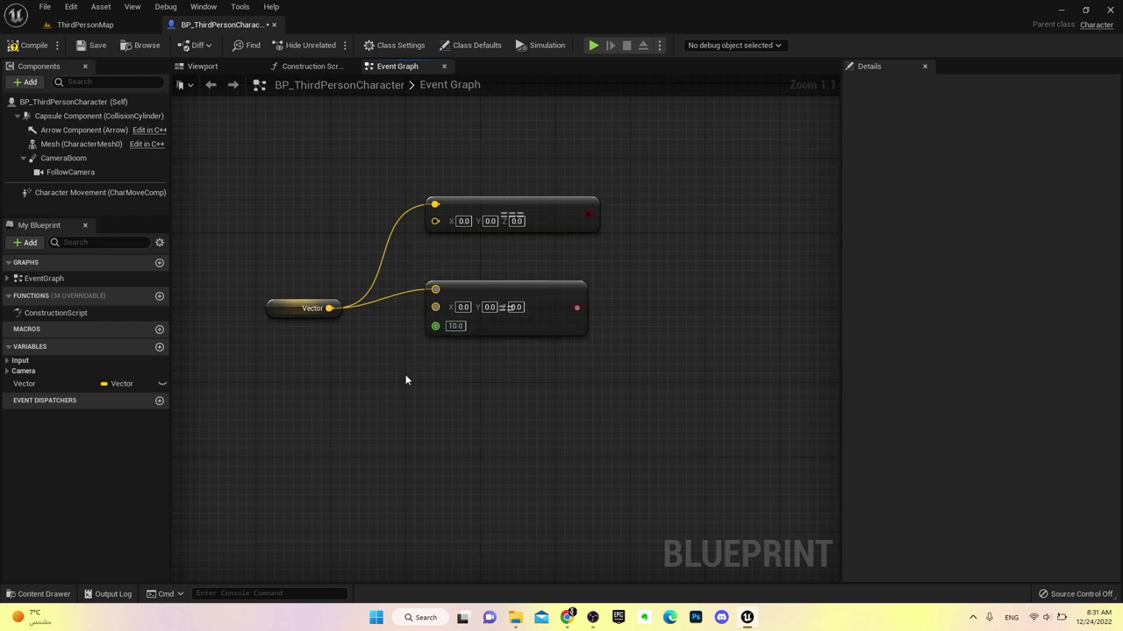
{"action": "left_click_drag", "start_coordinate": [577, 307], "coordinate": [662, 280]}
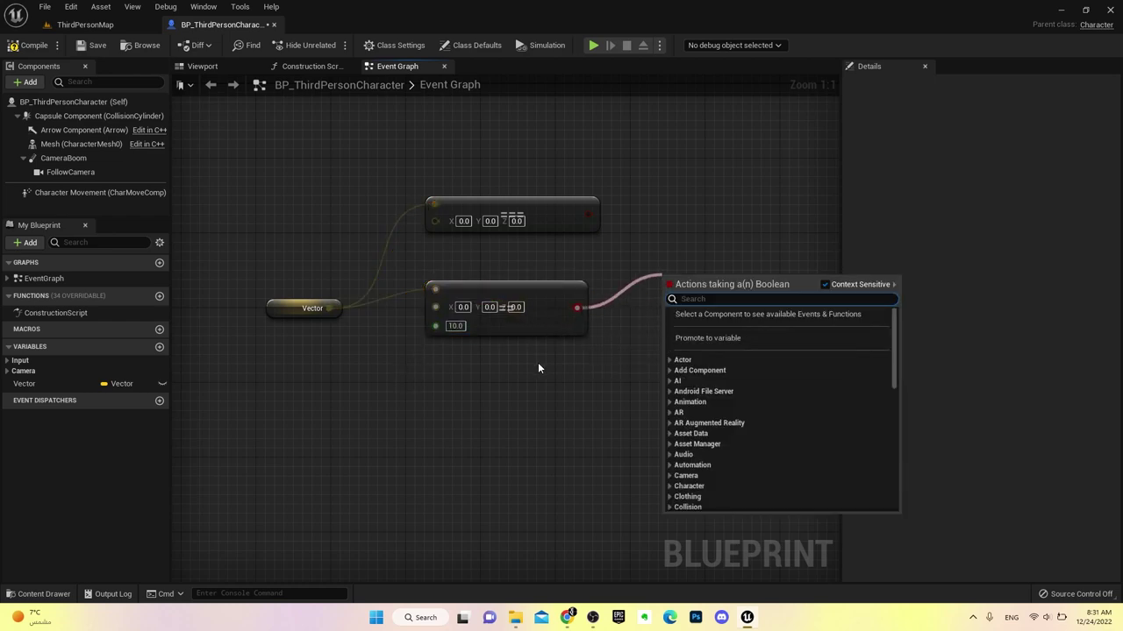
{"action": "left_click", "coordinate": [514, 372]}
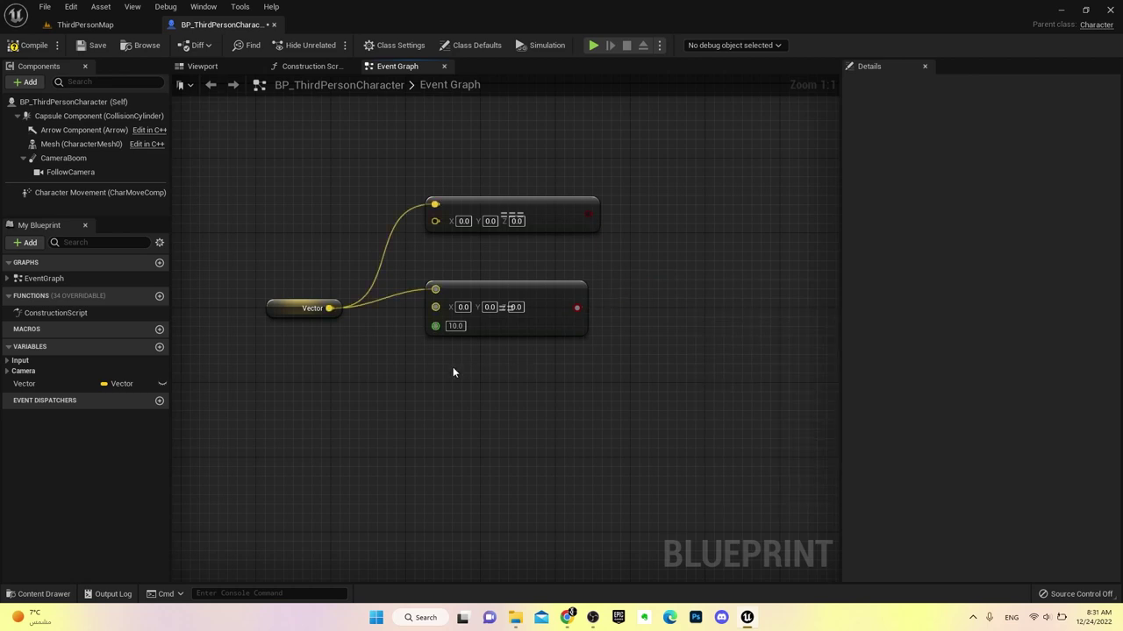
{"action": "left_click_drag", "start_coordinate": [483, 293], "coordinate": [480, 265]}
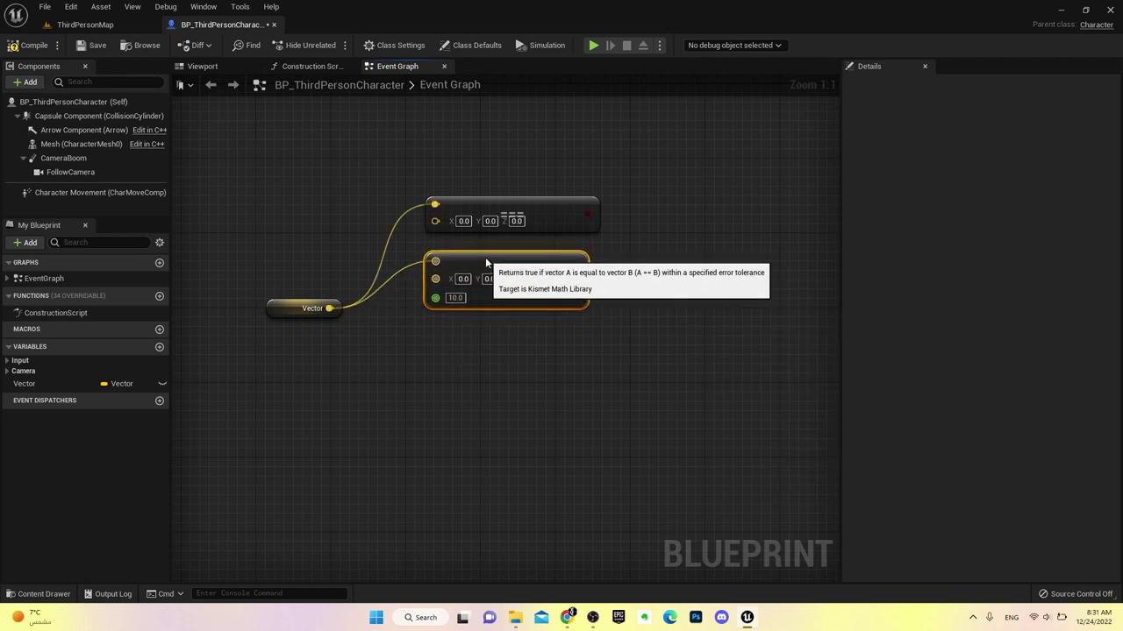
{"action": "mouse_move", "coordinate": [433, 138]}
{"action": "left_mouse_down", "text": "shift"}
{"action": "mouse_move", "coordinate": [546, 214]}
{"action": "mouse_move", "coordinate": [546, 167]}
{"action": "left_mouse_up", "text": "shift"}
Raise the comparison nodes and hang vector Add and Subtract nodes off Vector
{"action": "left_click", "coordinate": [409, 304]}
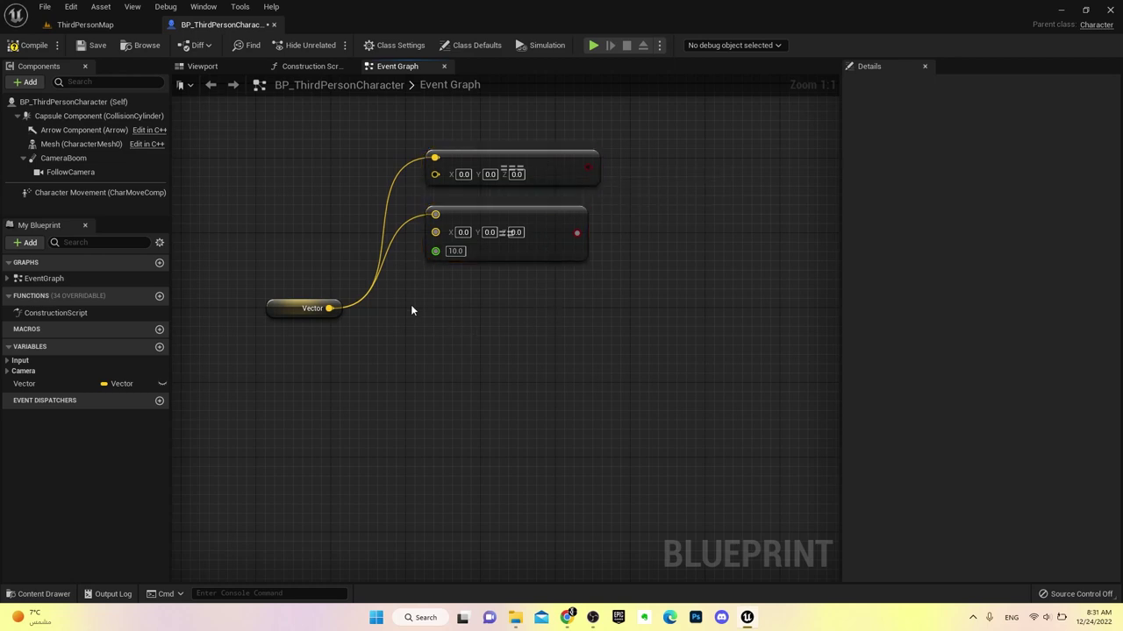
{"action": "left_click_drag", "start_coordinate": [329, 308], "coordinate": [429, 314]}
{"action": "type", "text": "+"}
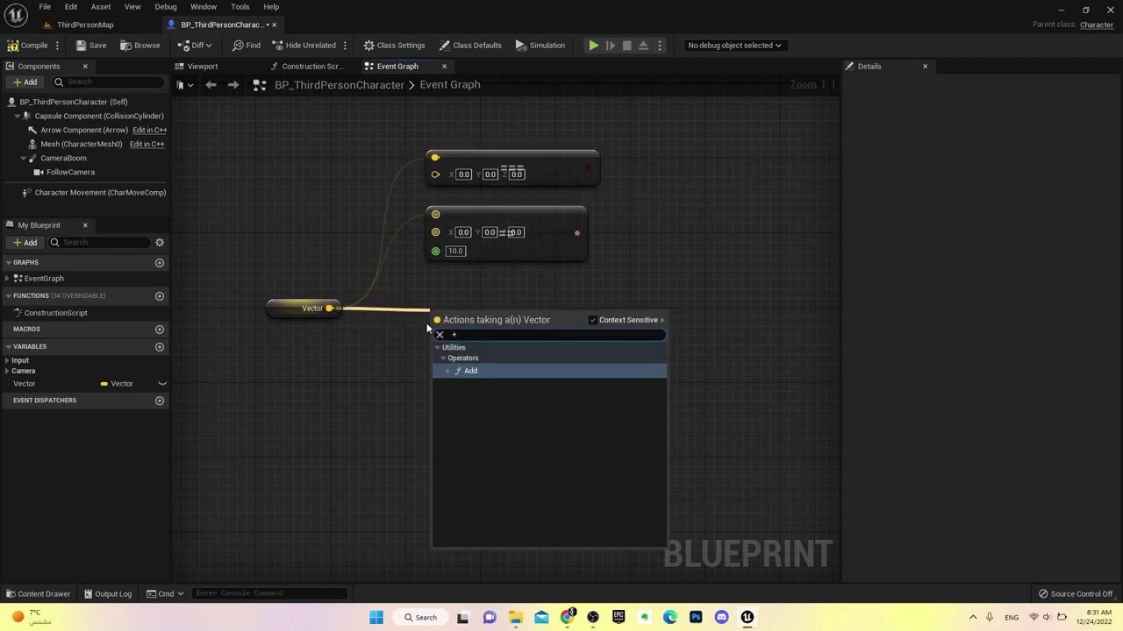
{"action": "left_click", "coordinate": [463, 371]}
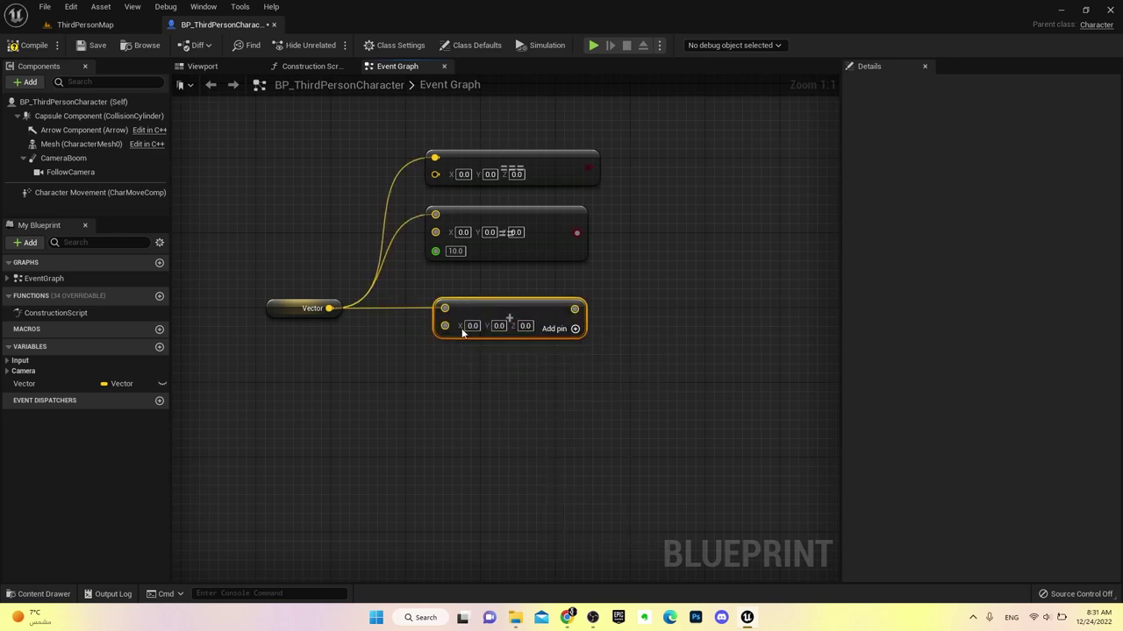
{"action": "left_click_drag", "start_coordinate": [330, 309], "coordinate": [439, 363]}
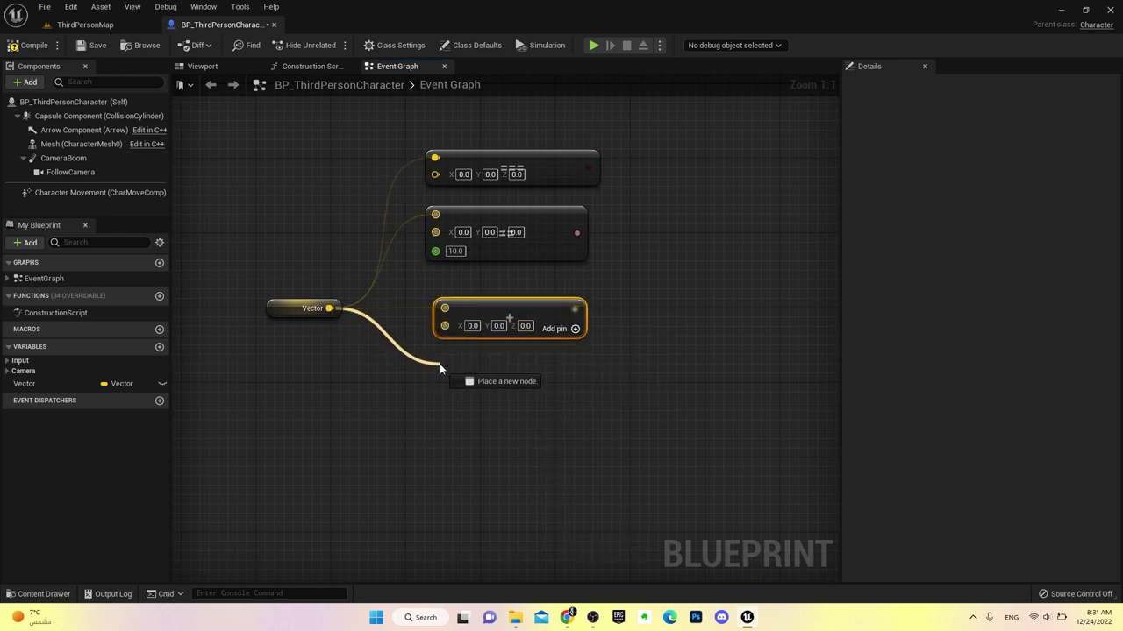
{"action": "type", "text": "-"}
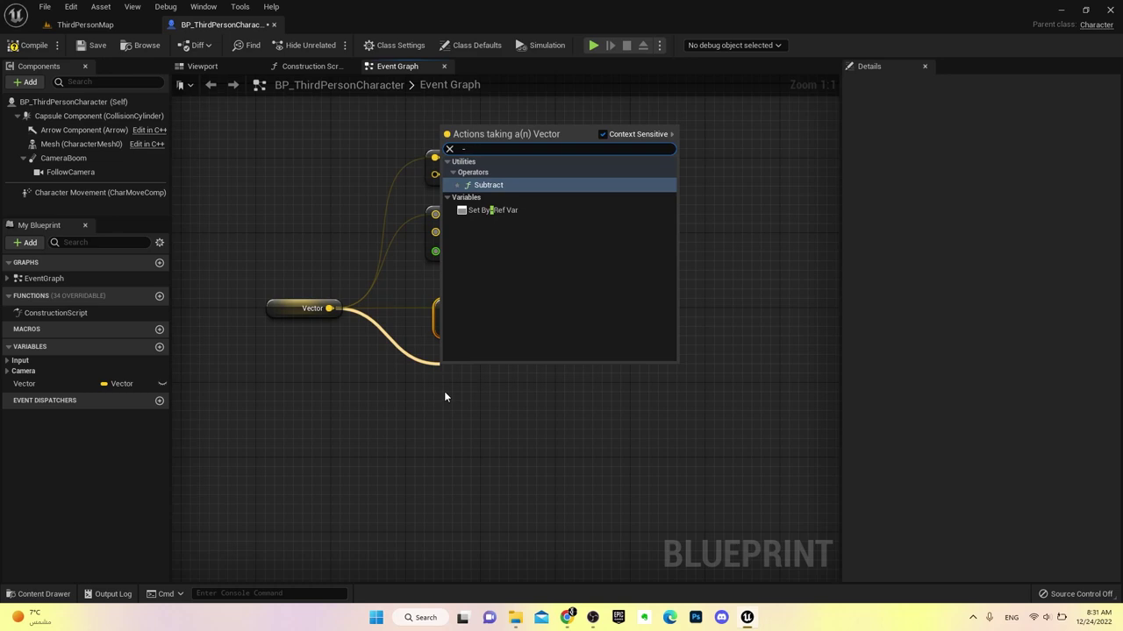
{"action": "left_click", "coordinate": [488, 185]}
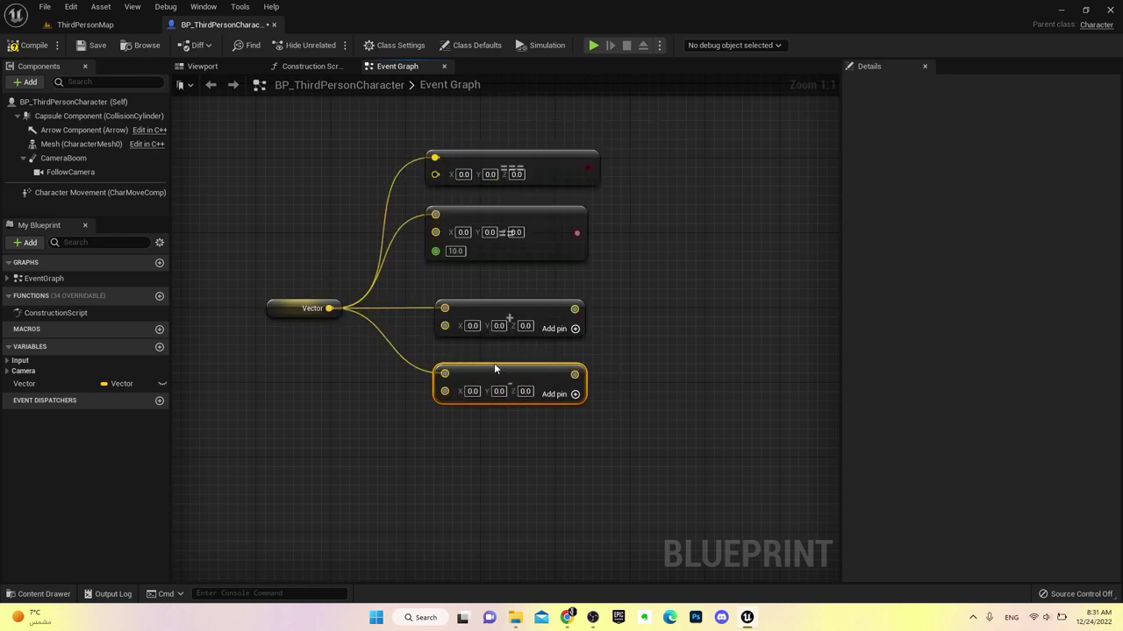
Wire Vector into new vector Multiply and Divide nodes
{"action": "left_click_drag", "start_coordinate": [330, 309], "coordinate": [448, 452]}
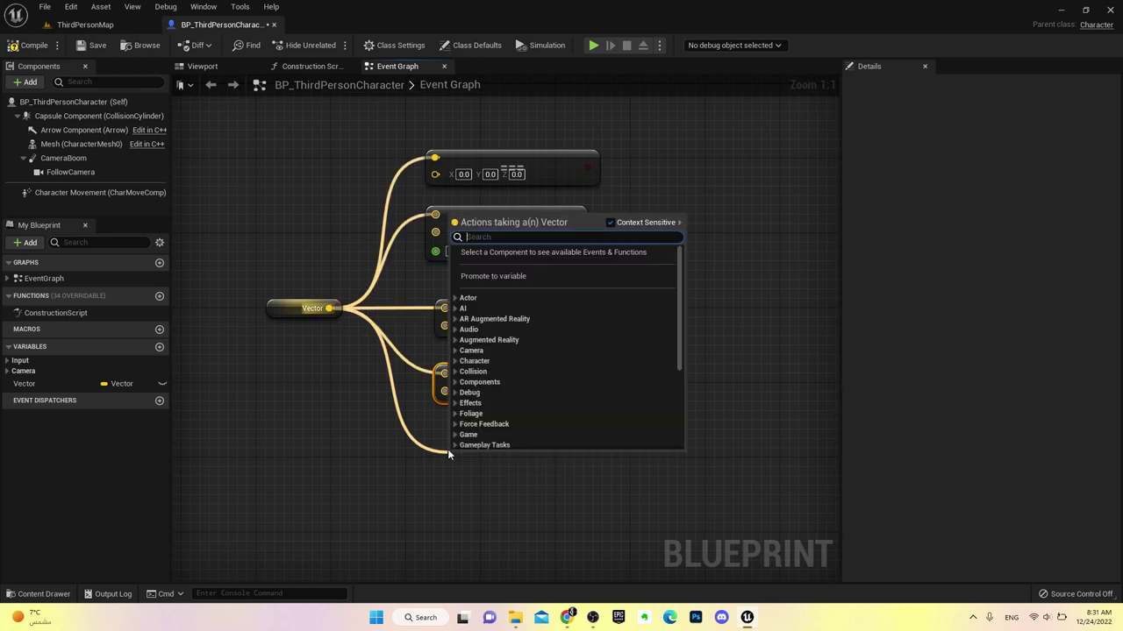
{"action": "type", "text": "*"}
{"action": "left_click", "coordinate": [493, 273]}
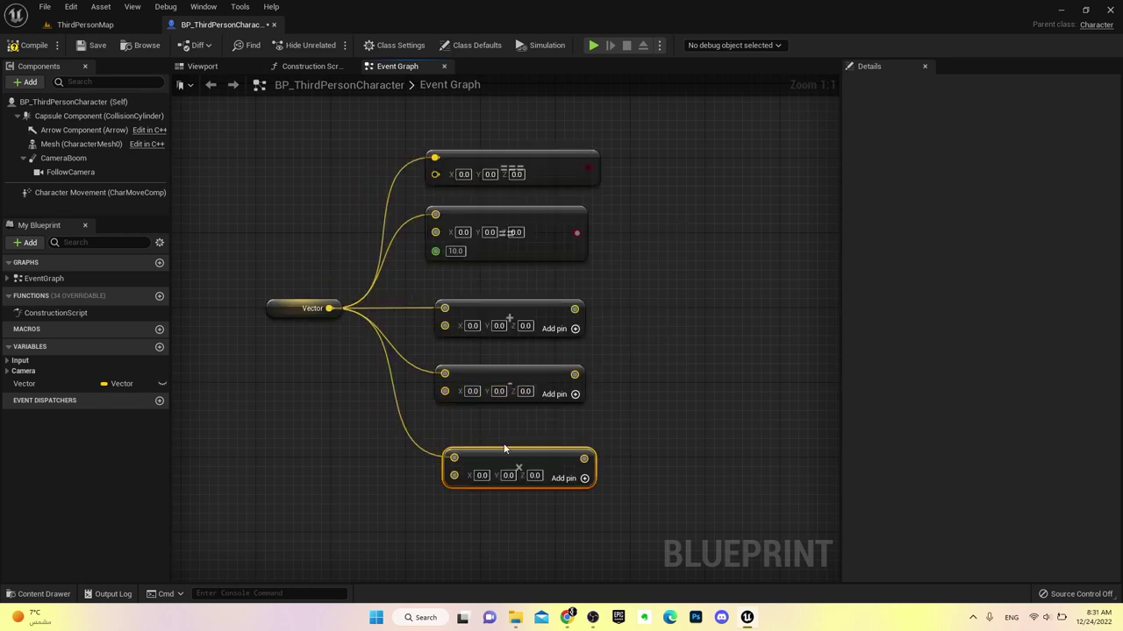
{"action": "left_click_drag", "start_coordinate": [504, 449], "coordinate": [486, 421]}
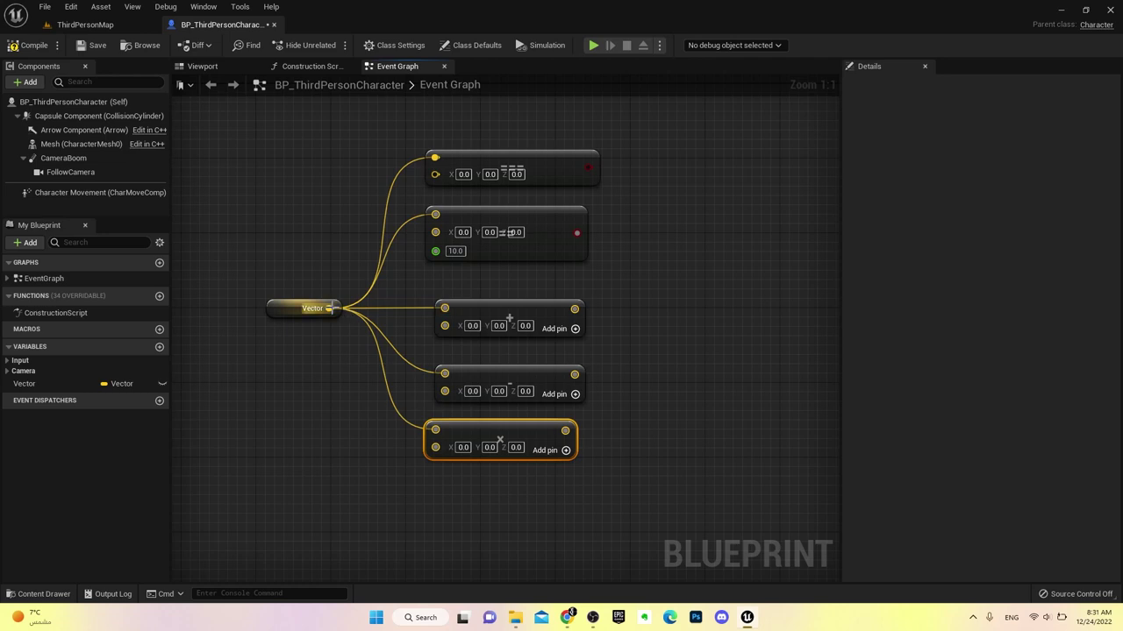
{"action": "left_click_drag", "start_coordinate": [329, 308], "coordinate": [424, 488]}
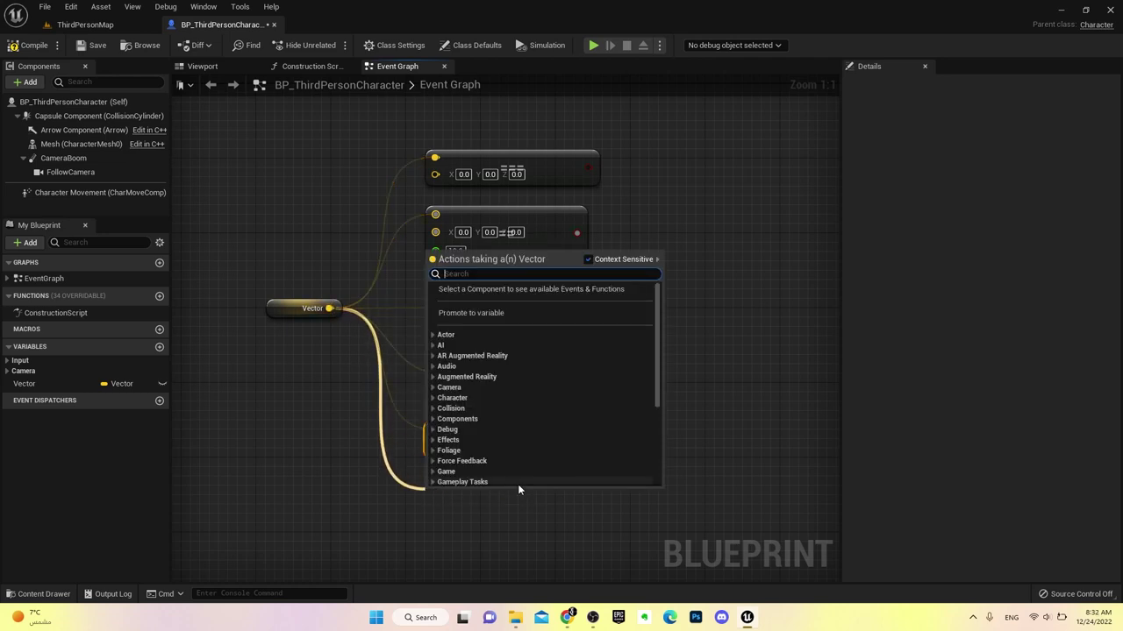
{"action": "type", "text": "/"}
{"action": "left_click", "coordinate": [469, 309]}
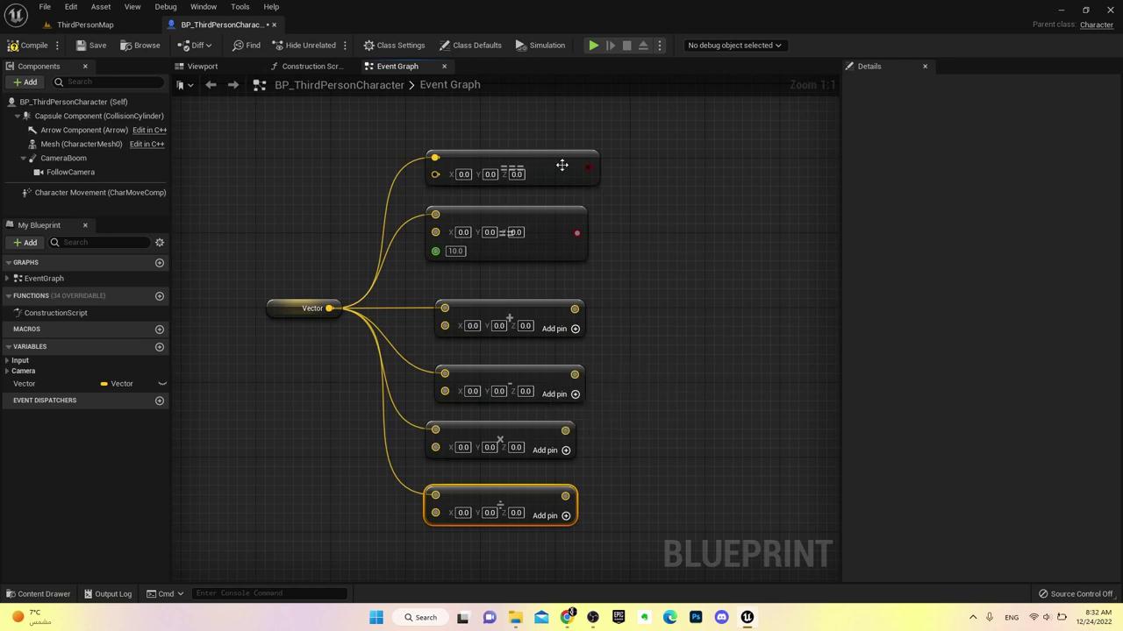
Pan the graph left and place a second Vector getter
{"action": "right_click_drag", "start_coordinate": [653, 297], "coordinate": [579, 292]}
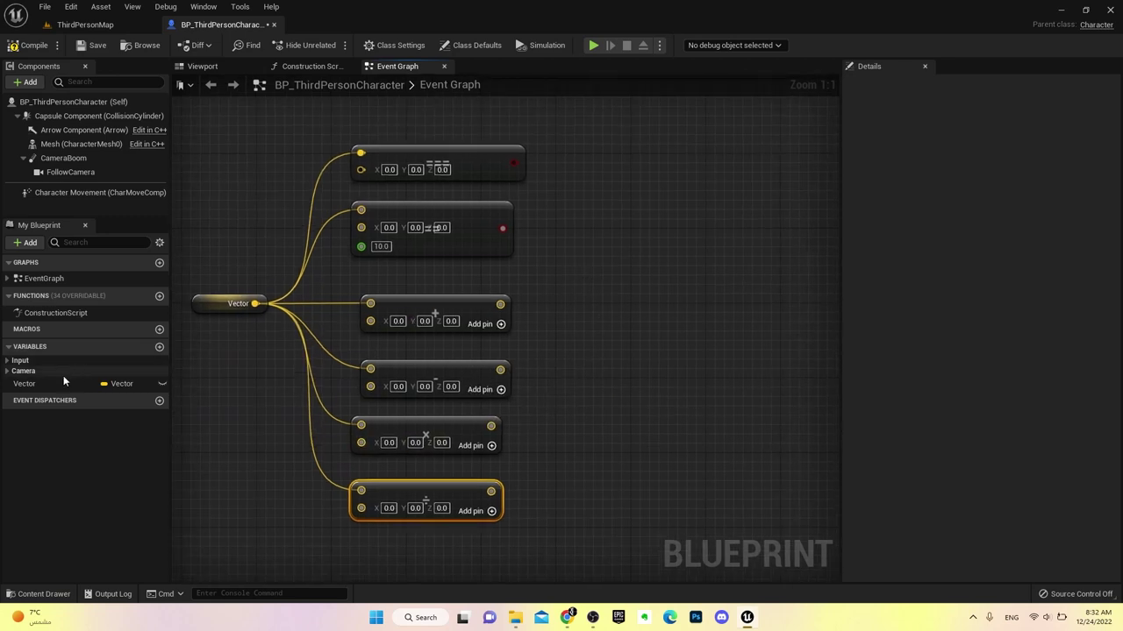
{"action": "mouse_move", "coordinate": [63, 383]}
{"action": "left_mouse_down"}
{"action": "mouse_move", "coordinate": [591, 311]}
{"action": "mouse_move", "coordinate": [598, 299]}
{"action": "mouse_move", "coordinate": [619, 306]}
{"action": "mouse_move", "coordinate": [658, 253]}
{"action": "left_mouse_up"}
{"action": "left_click", "coordinate": [614, 321]}
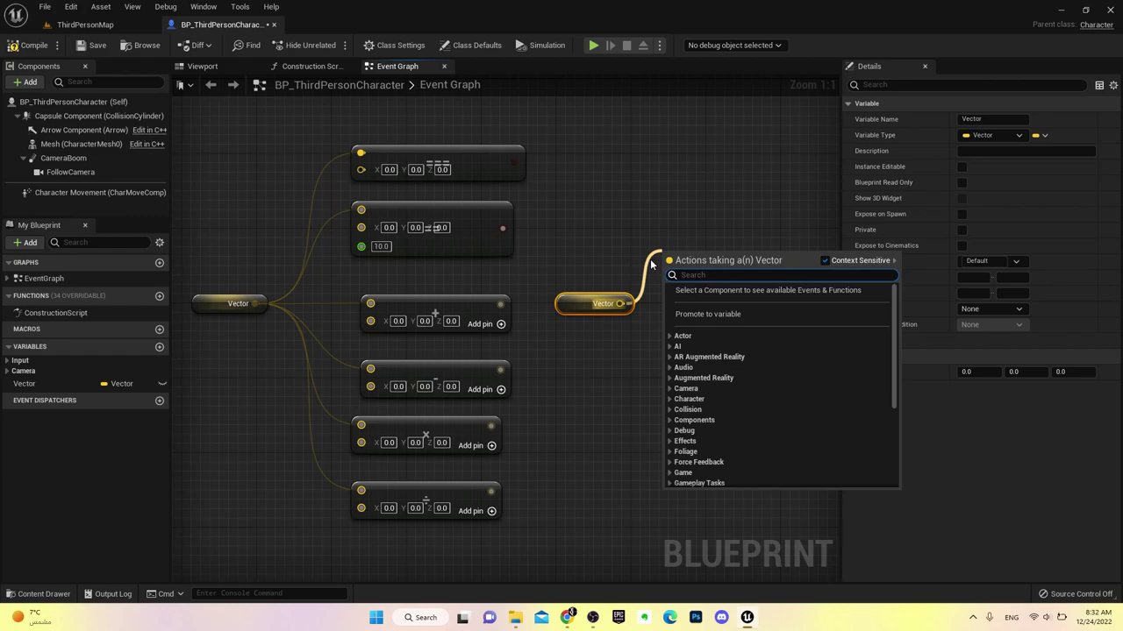
{"action": "type", "text": "le"}
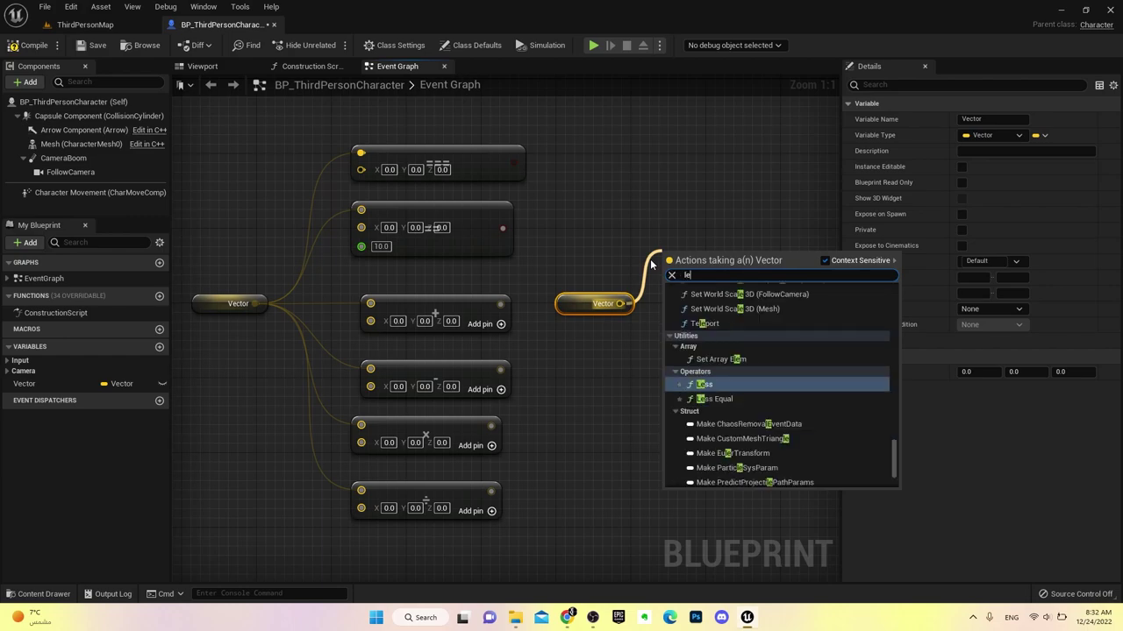
{"action": "type", "text": "rp"}
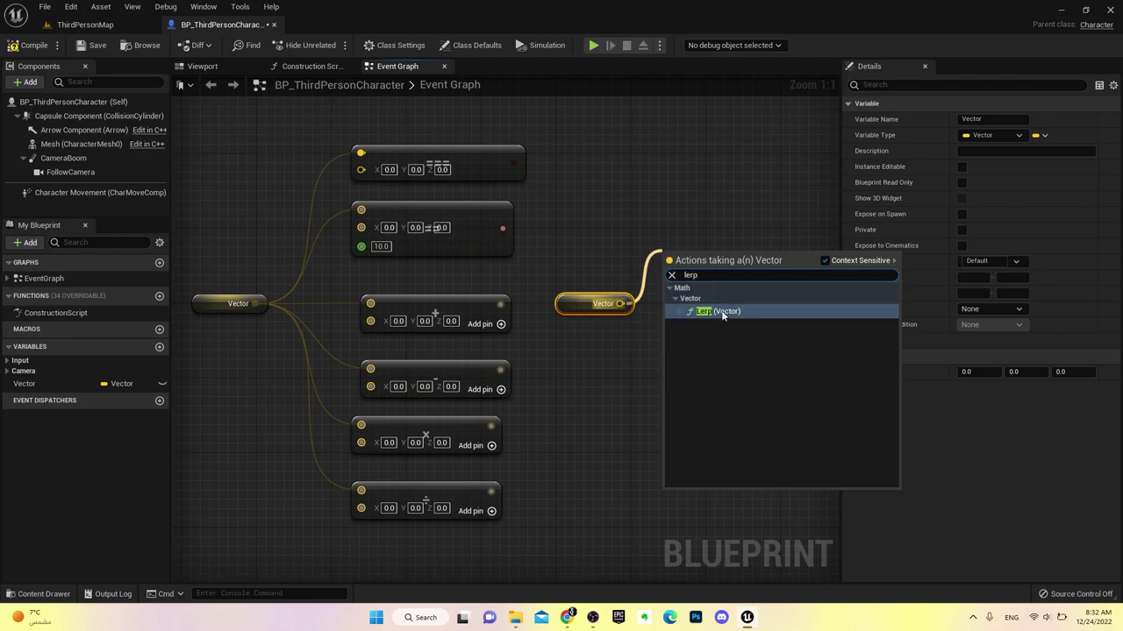
Add a Lerp (Vector) node with Vector getters wired into its A and B inputs
{"action": "left_click", "coordinate": [723, 313]}
{"action": "right_click_drag", "start_coordinate": [739, 263], "coordinate": [692, 258]}
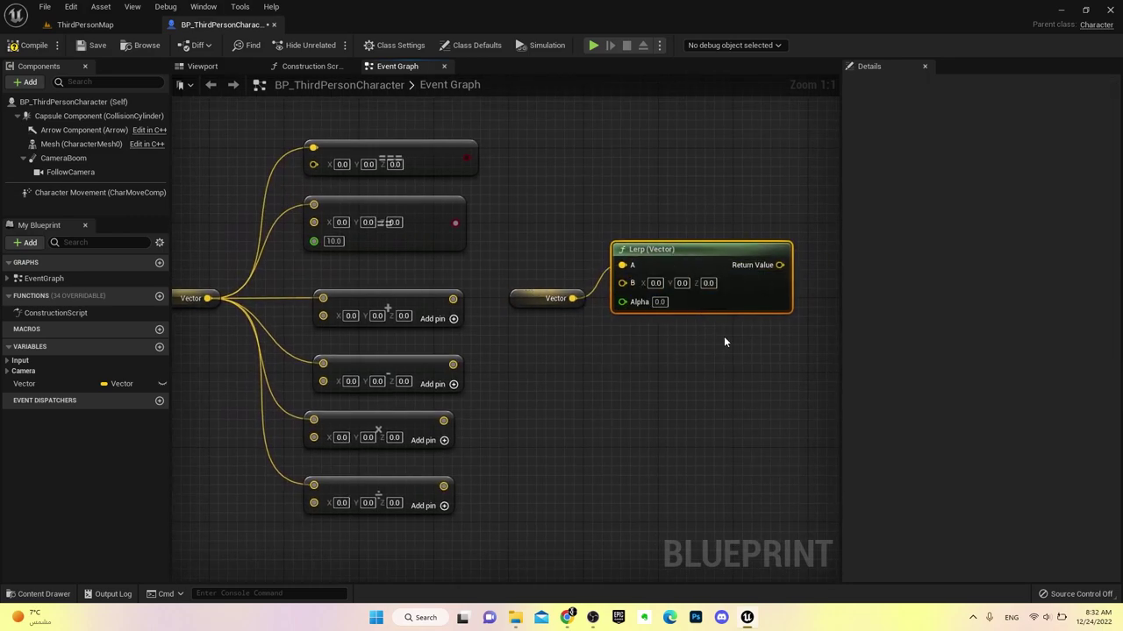
{"action": "left_click_drag", "start_coordinate": [530, 297], "coordinate": [522, 261]}
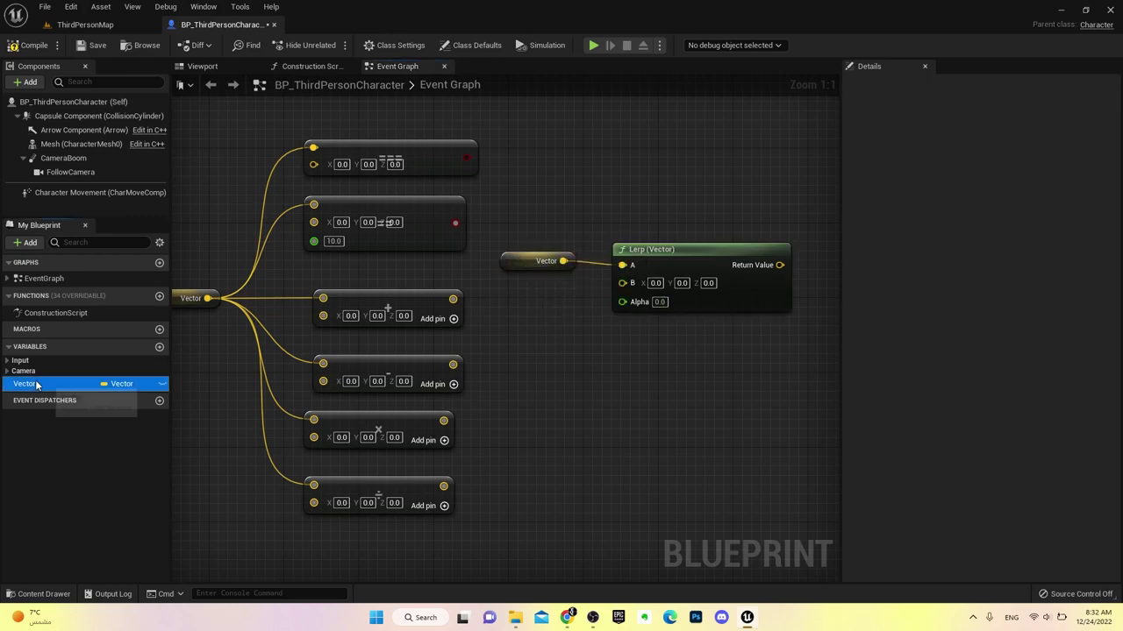
{"action": "mouse_move", "coordinate": [166, 384]}
{"action": "left_mouse_down"}
{"action": "mouse_move", "coordinate": [521, 329]}
{"action": "mouse_move", "coordinate": [622, 280]}
{"action": "left_mouse_up"}
{"action": "left_click", "coordinate": [561, 344]}
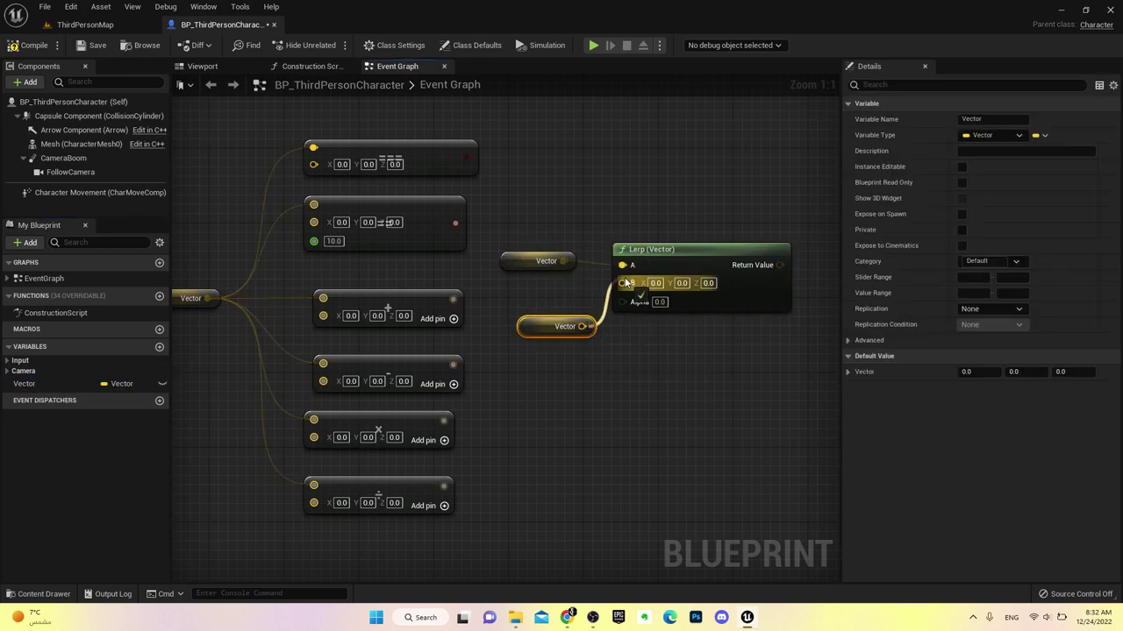
{"action": "left_click_drag", "start_coordinate": [561, 328], "coordinate": [534, 300]}
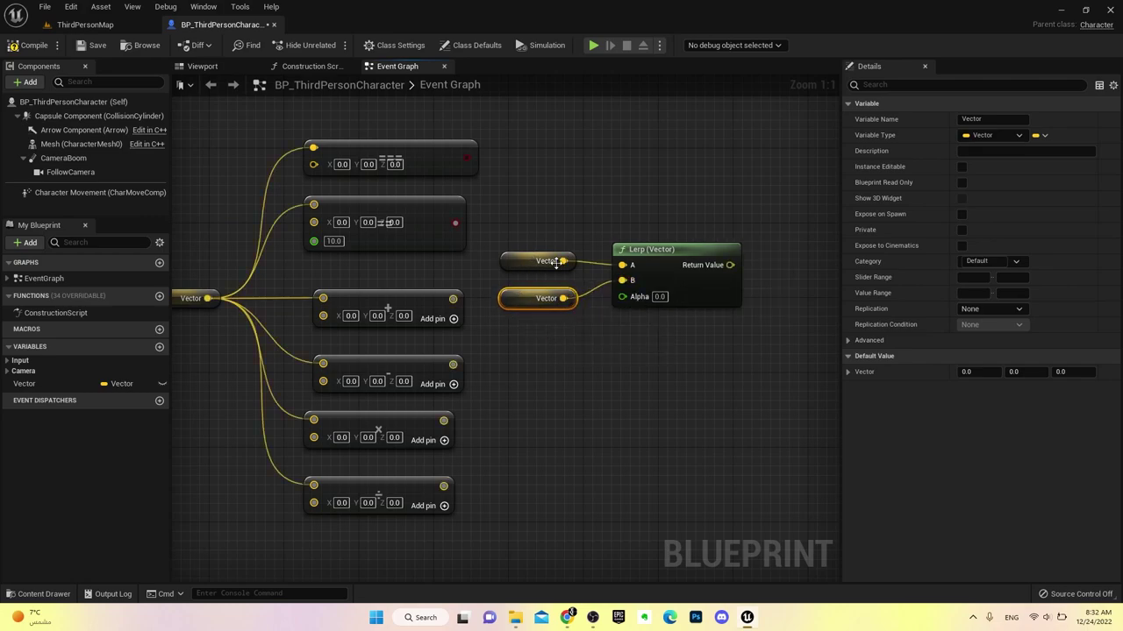
Set the Lerp Alpha to 0.5, then change it to 1.0
{"action": "left_click", "coordinate": [658, 296]}
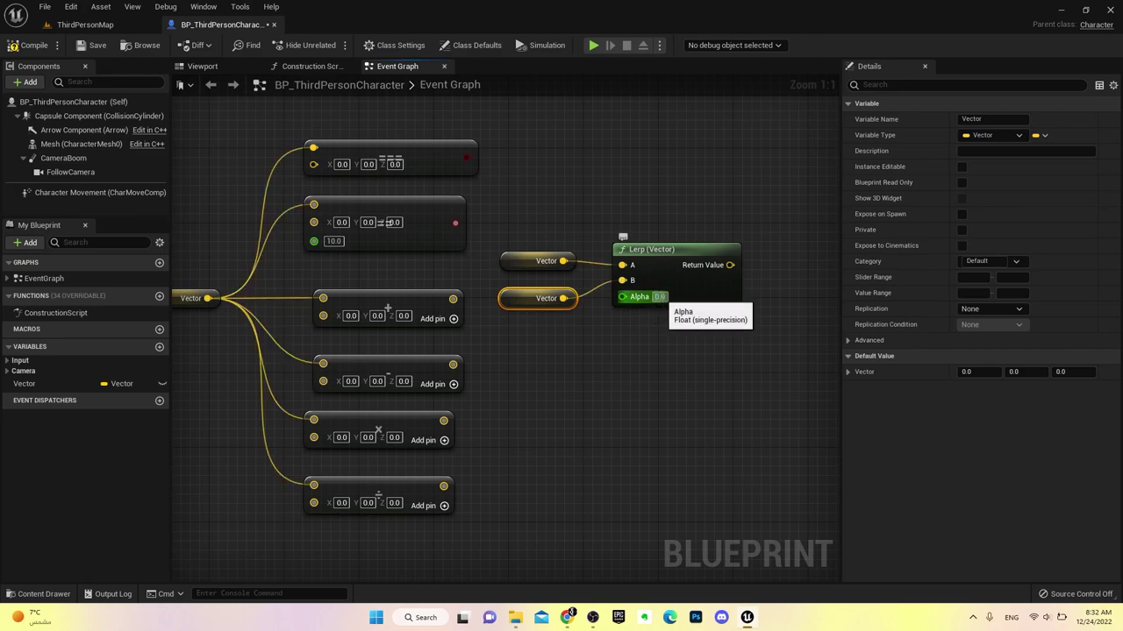
{"action": "type", "text": "0.5"}
{"action": "left_click", "coordinate": [636, 376]}
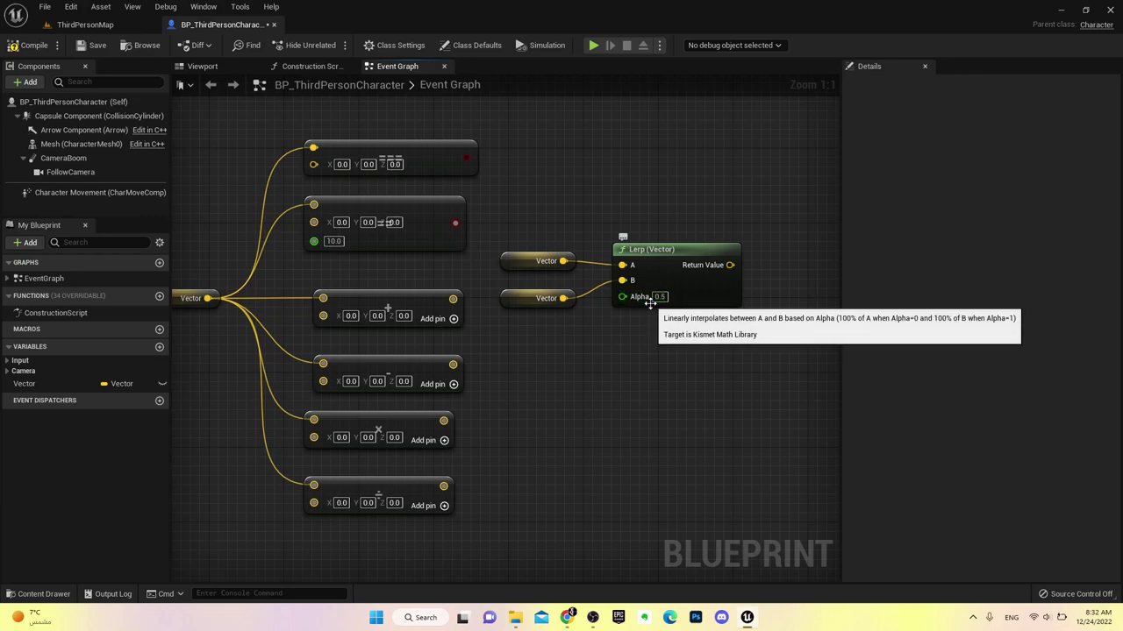
{"action": "left_click", "coordinate": [543, 263]}
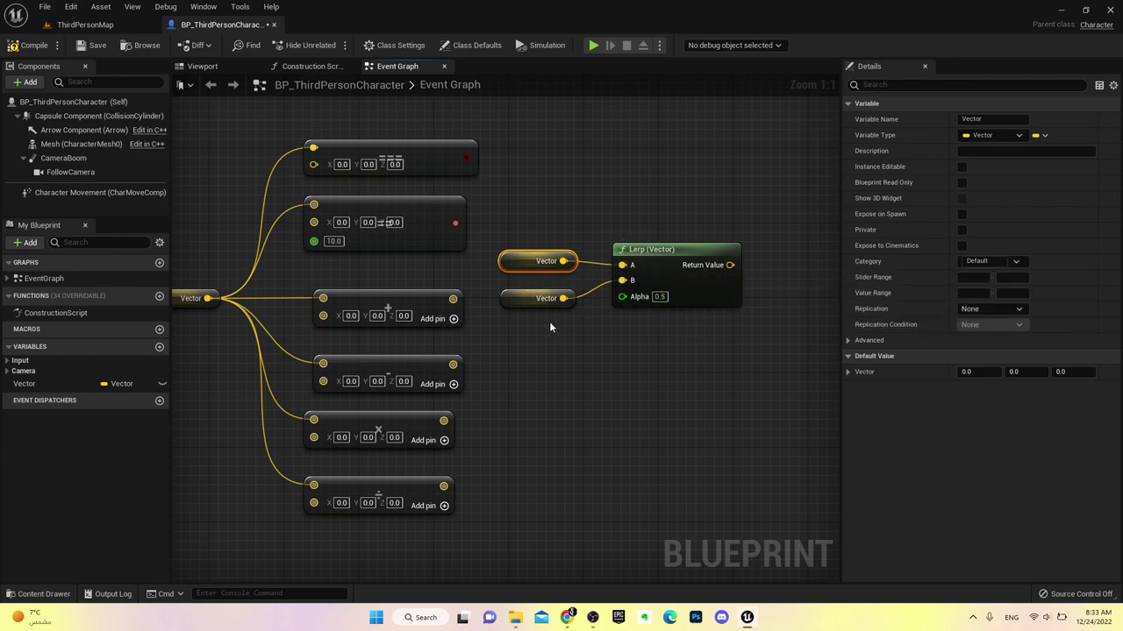
{"action": "left_click", "coordinate": [660, 297]}
{"action": "type", "text": "1"}
{"action": "key", "text": "Return"}
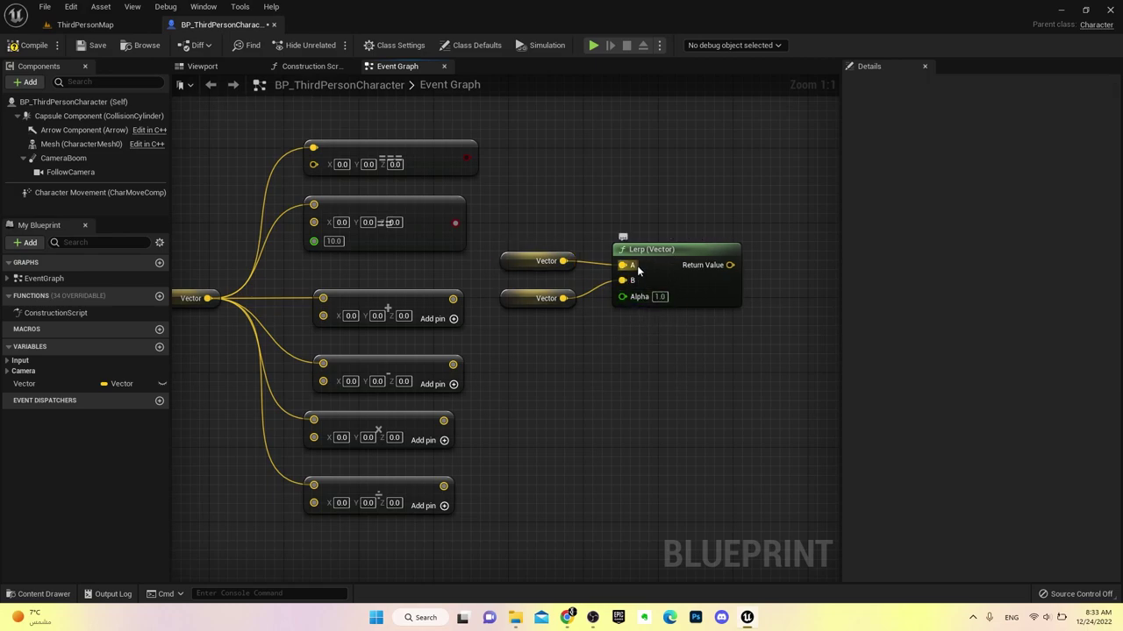
Delete the second Vector getter, raise the Lerp node, and add a Break Vector fed by Vector
{"action": "left_click", "coordinate": [547, 302]}
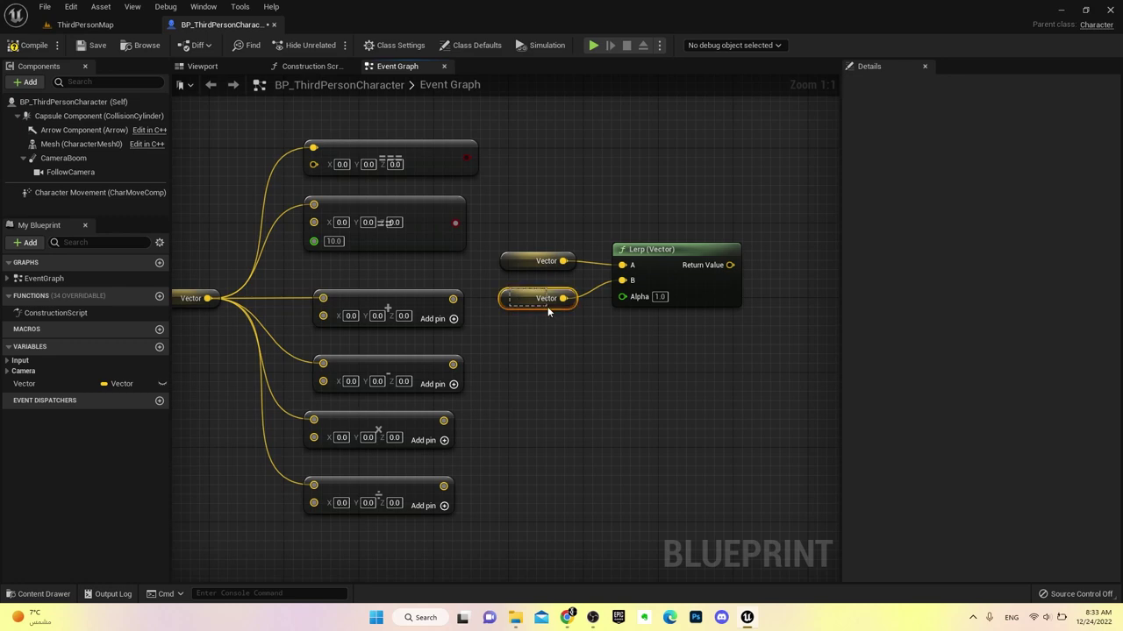
{"action": "key", "text": "Delete"}
{"action": "left_click_drag", "start_coordinate": [667, 249], "coordinate": [674, 166]}
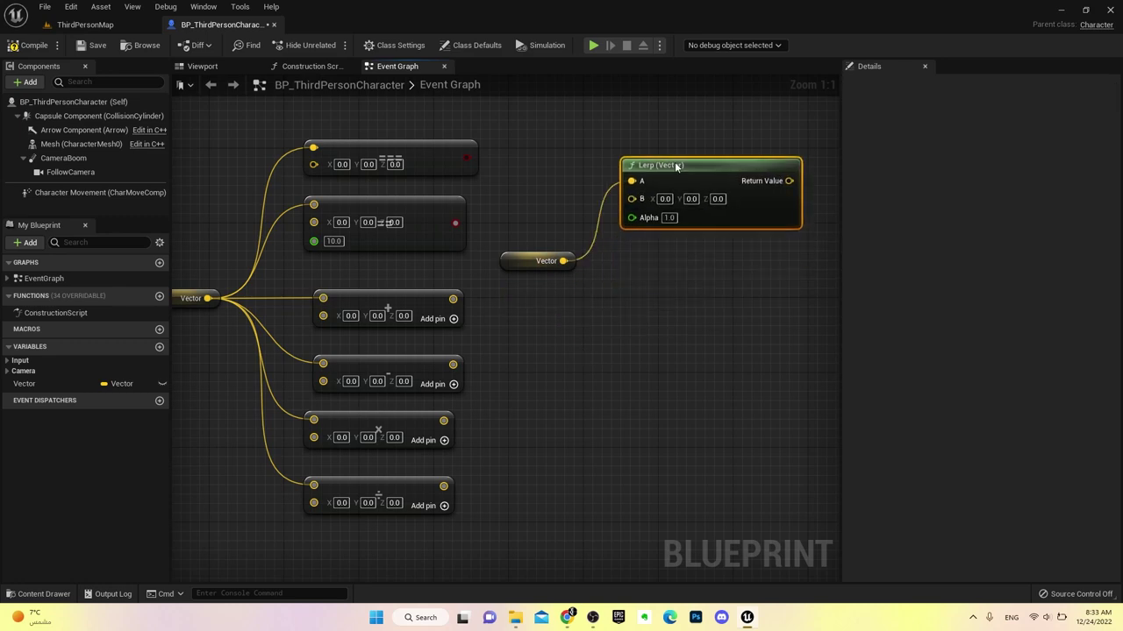
{"action": "left_click_drag", "start_coordinate": [564, 260], "coordinate": [638, 310]}
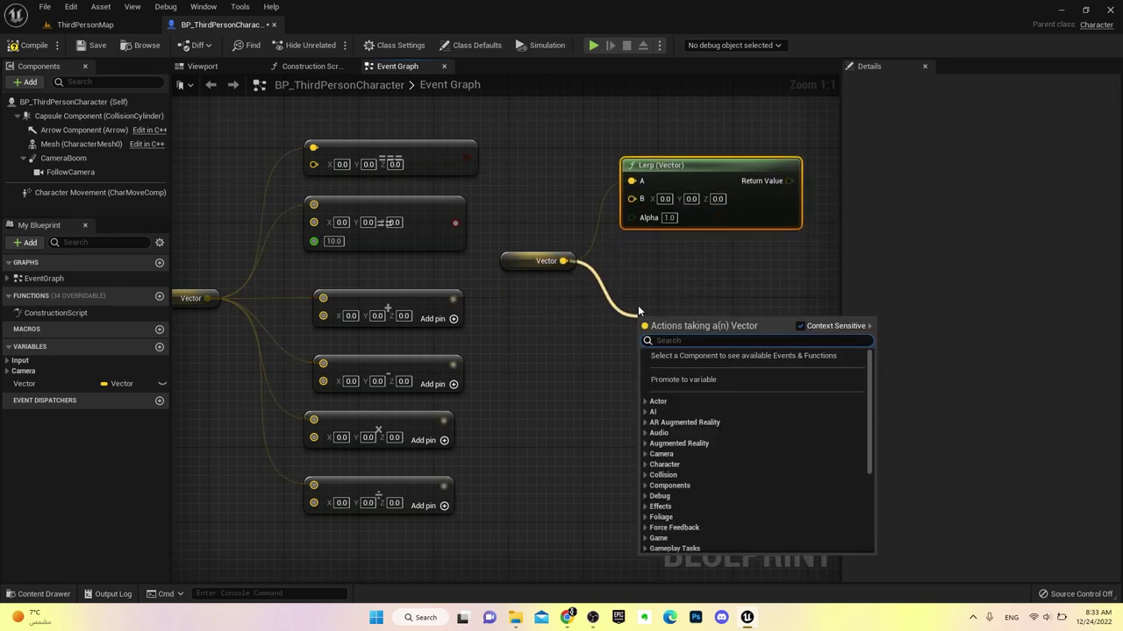
{"action": "type", "text": "break v"}
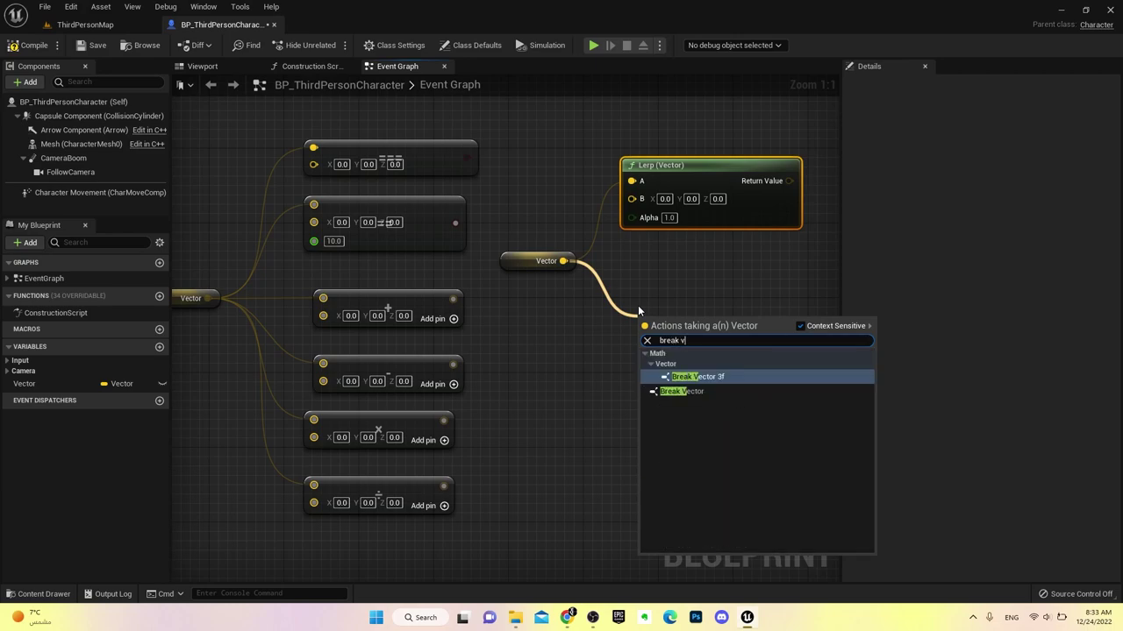
{"action": "left_click", "coordinate": [681, 392]}
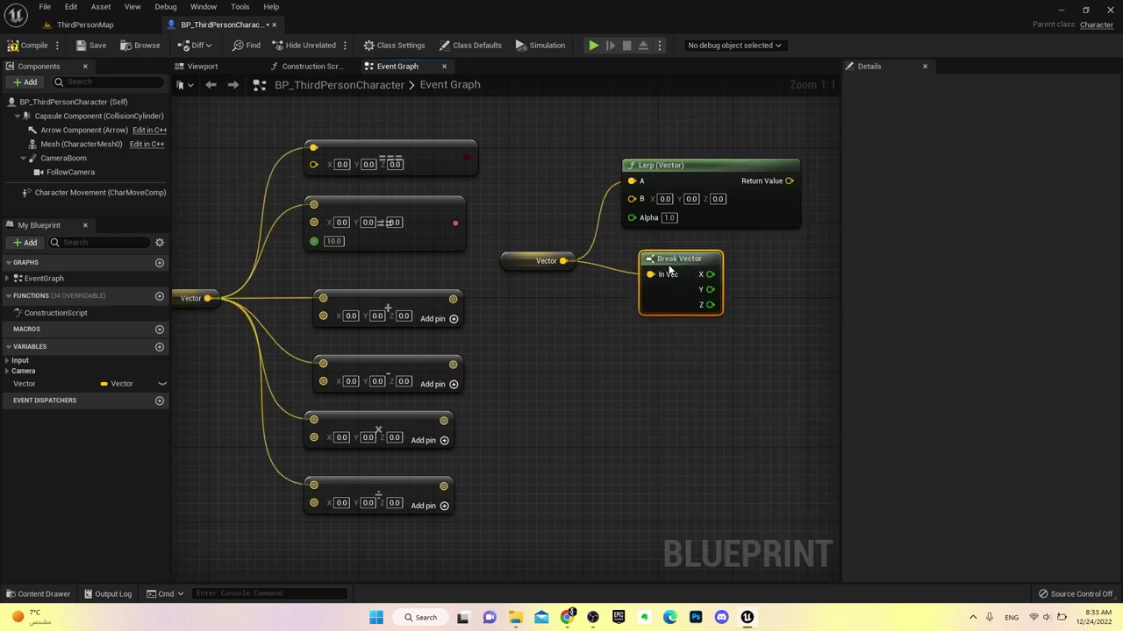
Add a SET Vector node and a Make Vector node to the graph
{"action": "mouse_move", "coordinate": [25, 383]}
{"action": "left_mouse_down"}
{"action": "mouse_move", "coordinate": [745, 474]}
{"action": "mouse_move", "coordinate": [638, 455]}
{"action": "left_mouse_up"}
{"action": "left_click", "coordinate": [736, 457]}
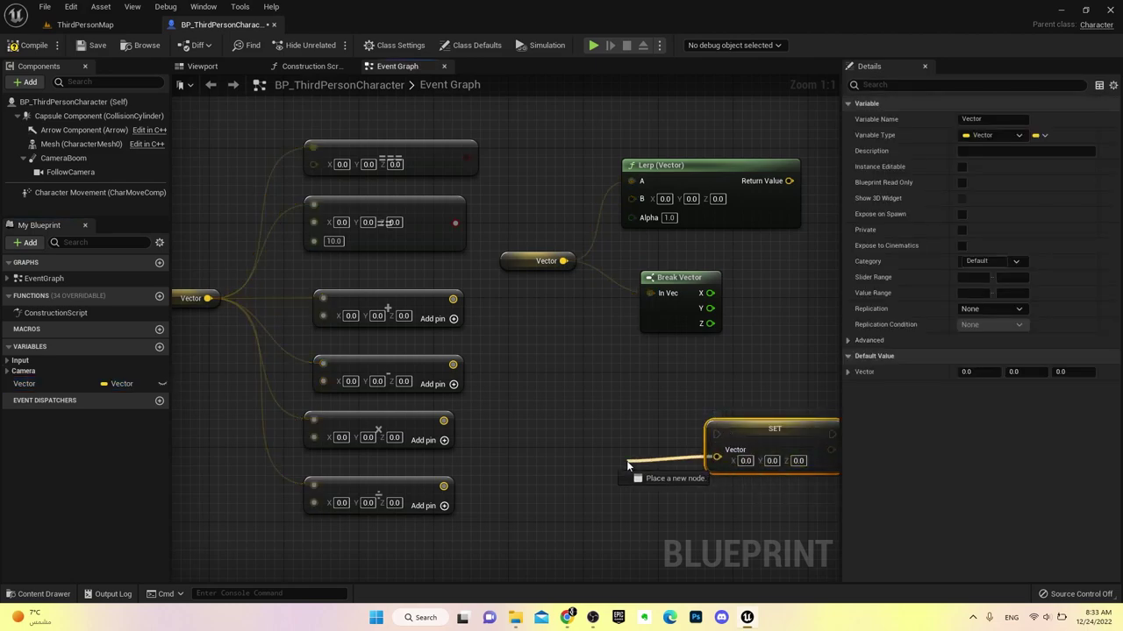
{"action": "type", "text": "make vector"}
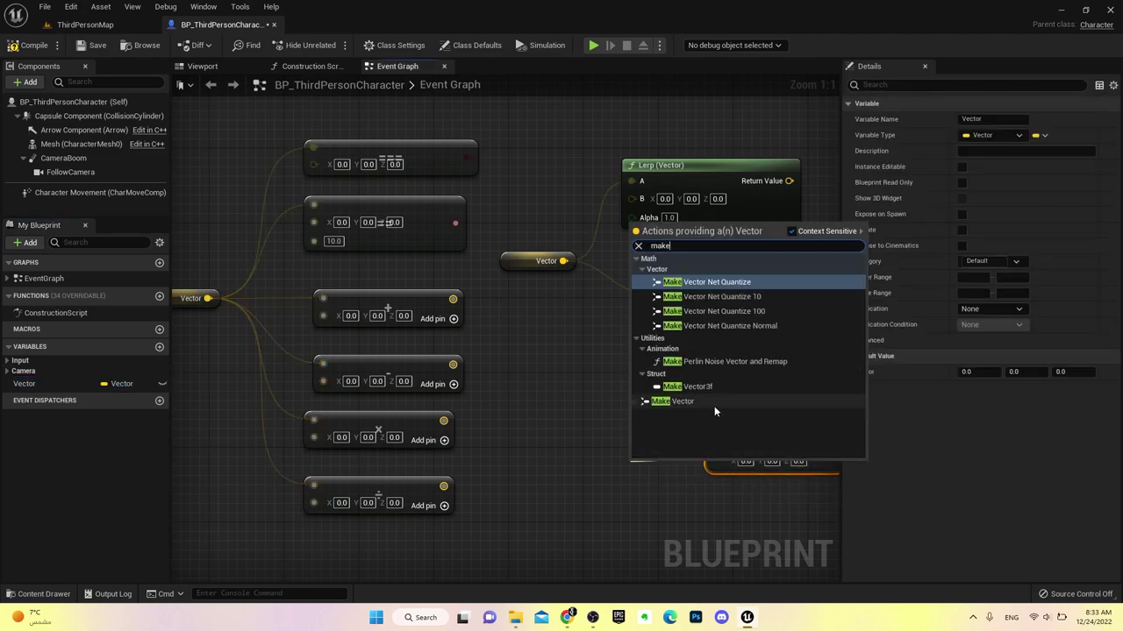
{"action": "left_click", "coordinate": [714, 404]}
{"action": "left_click_drag", "start_coordinate": [742, 419], "coordinate": [752, 355]}
{"action": "left_click_drag", "start_coordinate": [684, 469], "coordinate": [639, 413]}
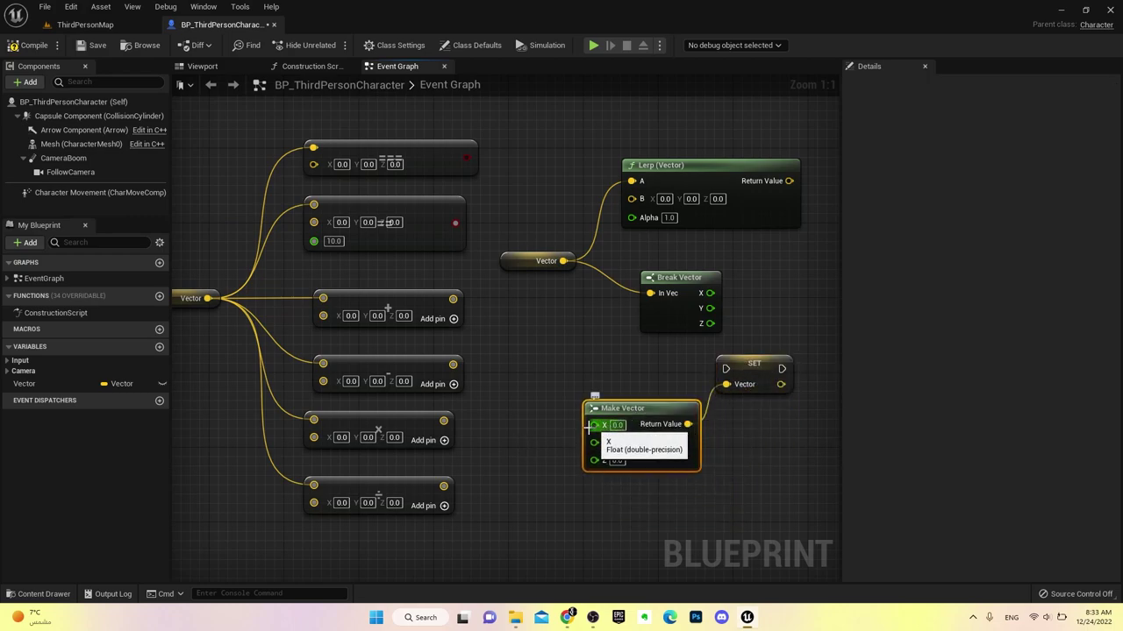
Delete the Make Vector and SET nodes, keeping the Break Vector node
{"action": "left_click", "coordinate": [544, 263]}
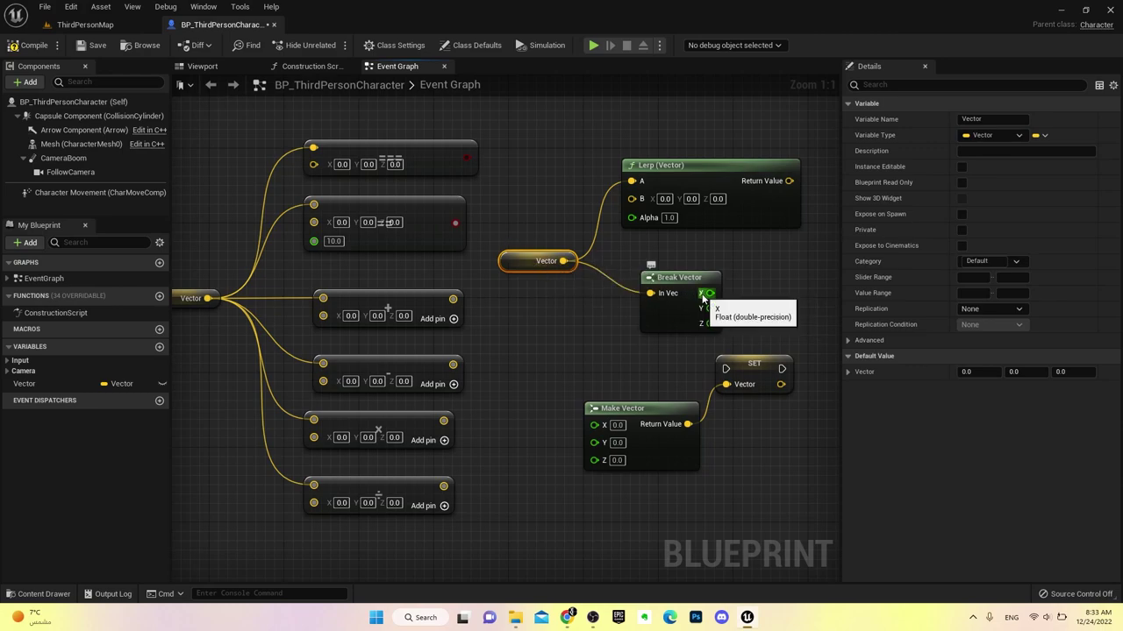
{"action": "left_click_drag", "start_coordinate": [709, 293], "coordinate": [788, 271]}
{"action": "left_click", "coordinate": [714, 327]}
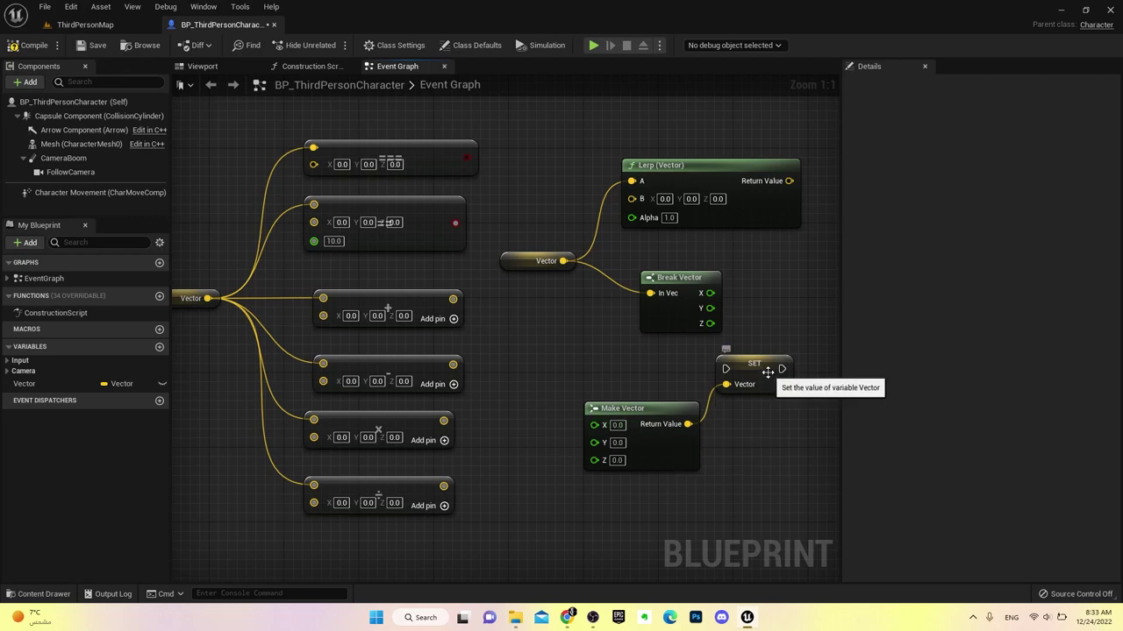
{"action": "left_click_drag", "start_coordinate": [553, 366], "coordinate": [752, 454]}
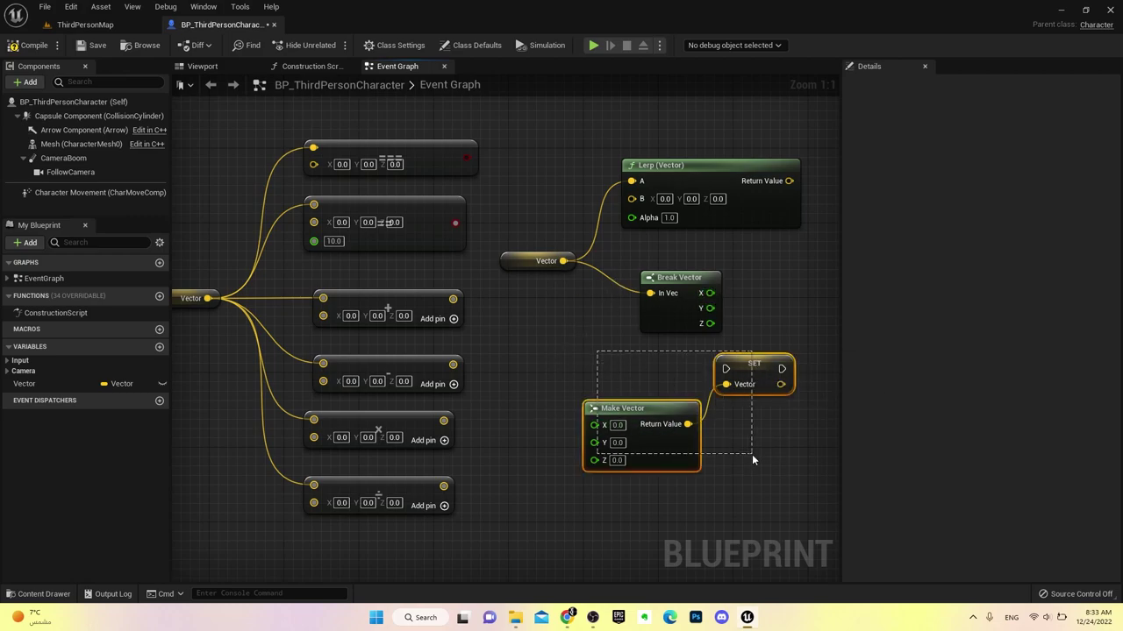
{"action": "key", "text": "Delete"}
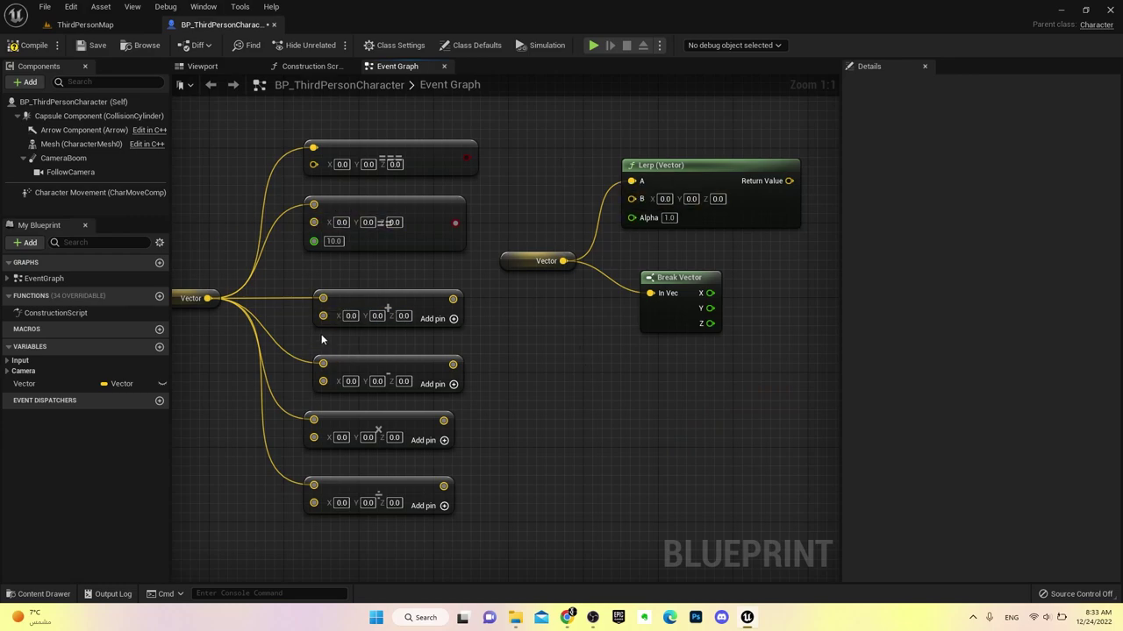
Convert the Add node's second input pin to Integer
{"action": "right_click", "coordinate": [314, 485]}
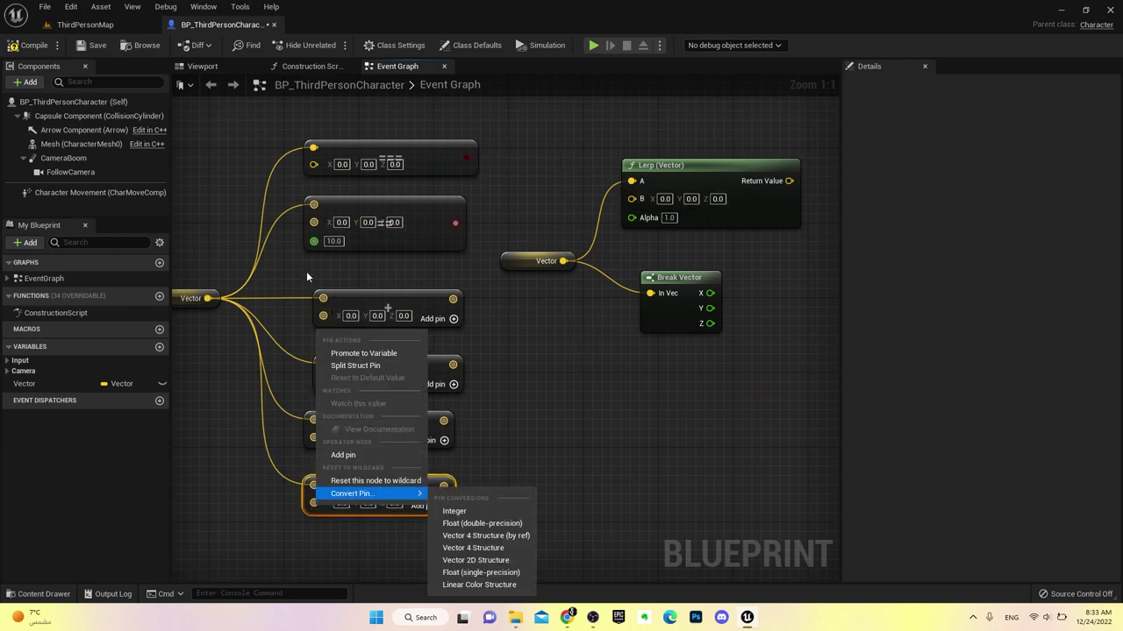
{"action": "left_click", "coordinate": [307, 277]}
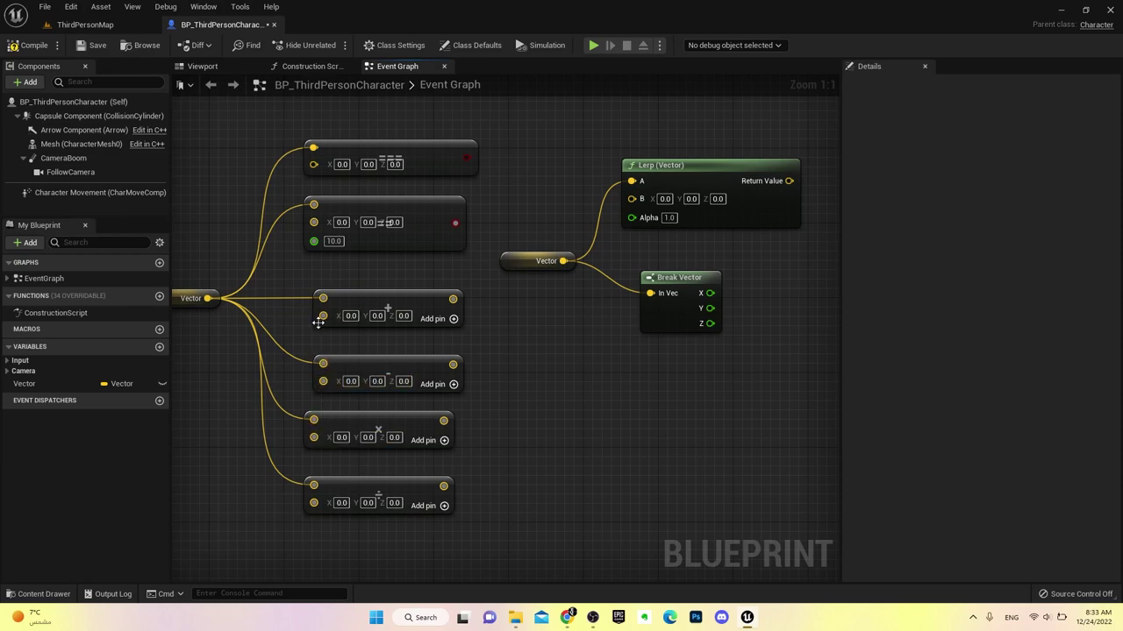
{"action": "right_click", "coordinate": [323, 316]}
{"action": "mouse_move", "coordinate": [345, 485]}
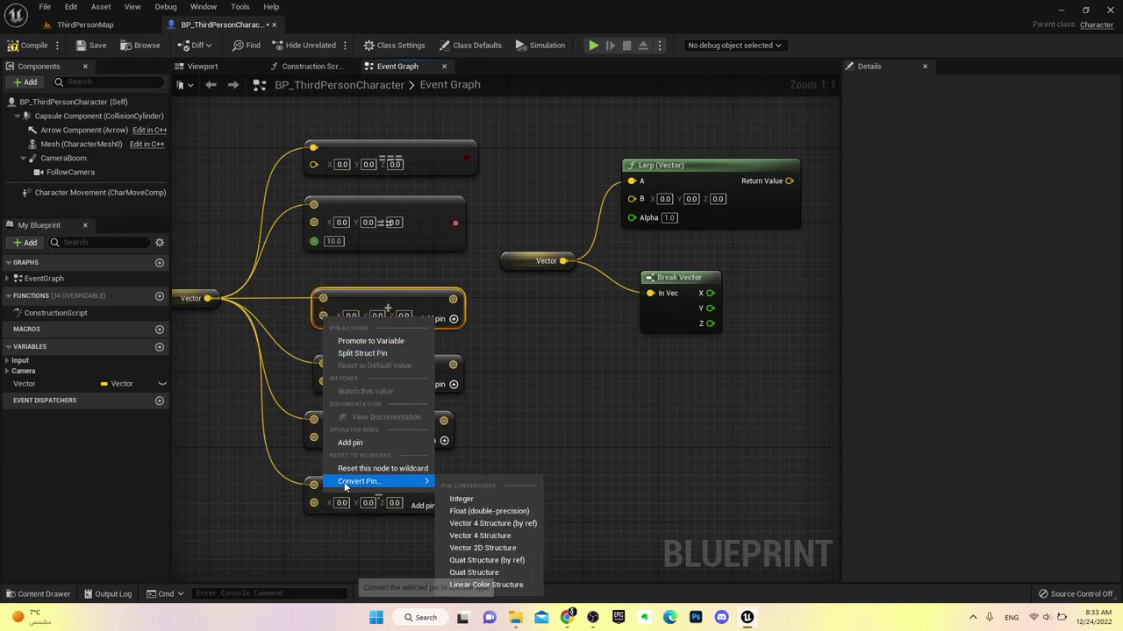
{"action": "left_click", "coordinate": [481, 498]}
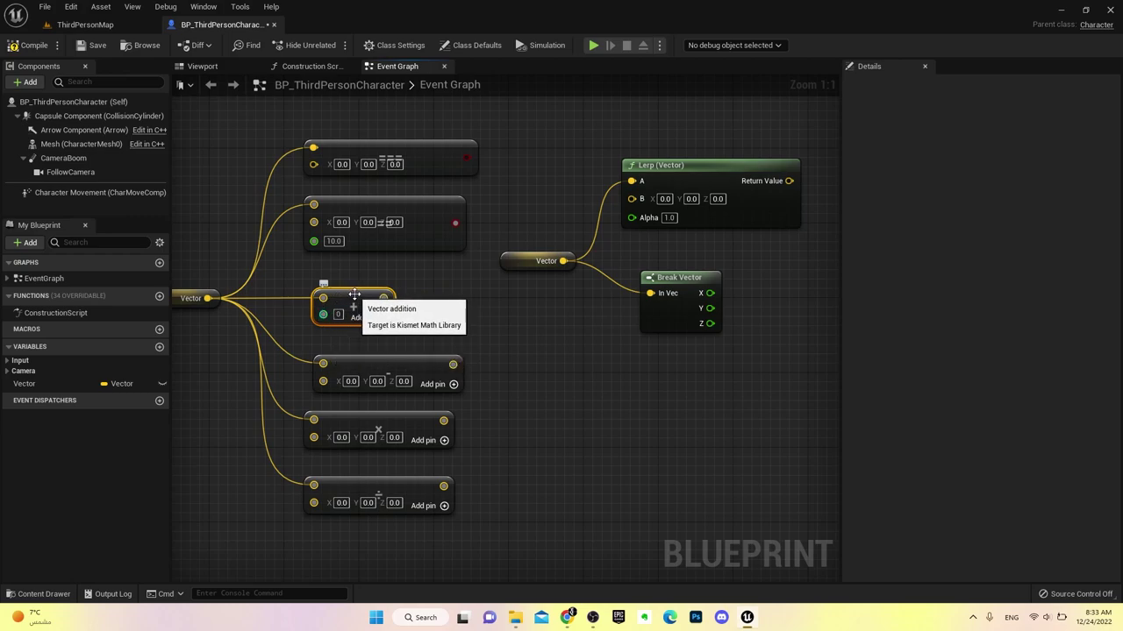
Convert the Subtract node's second input pin to Float (double-precision)
{"action": "right_click", "coordinate": [323, 381]}
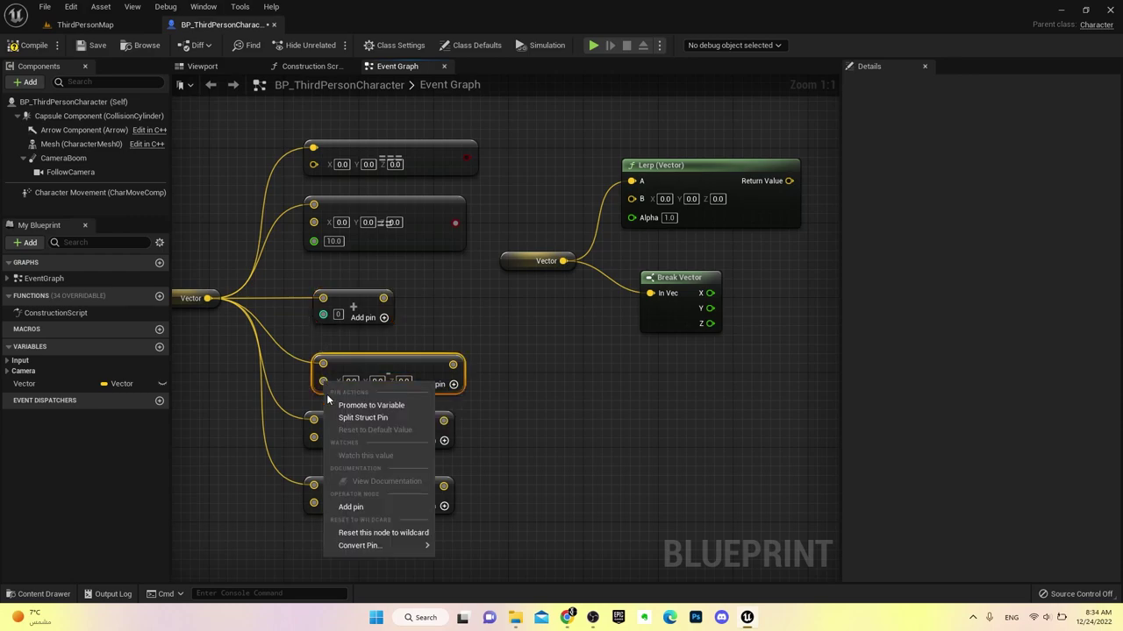
{"action": "mouse_move", "coordinate": [360, 548]}
{"action": "left_click", "coordinate": [474, 518]}
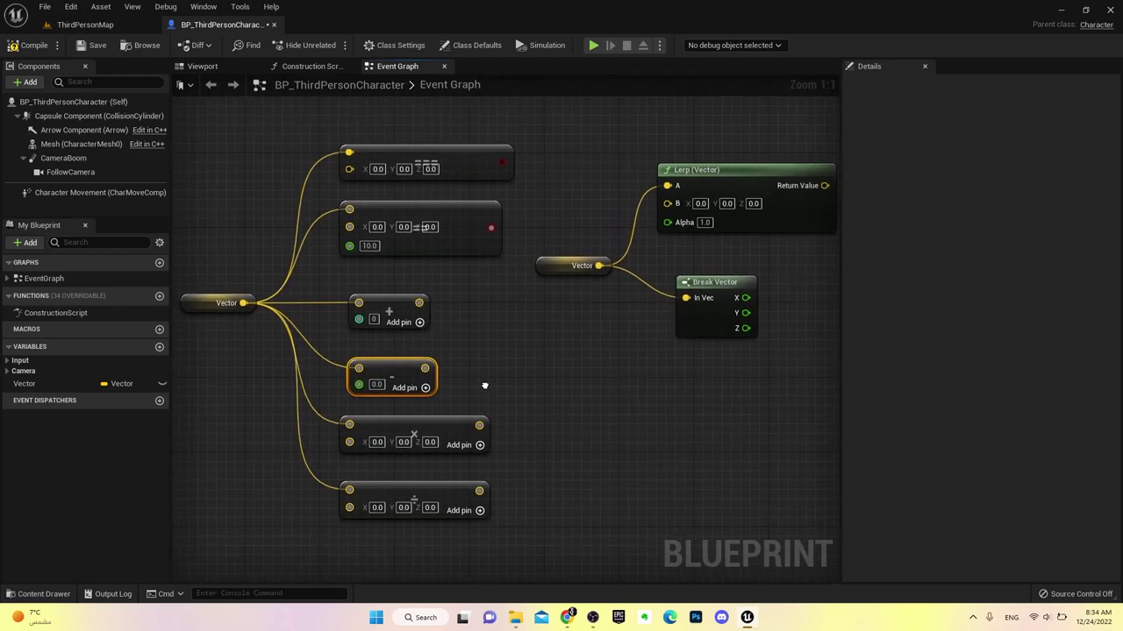
Box-select every node in the Event Graph
{"action": "right_click_drag", "start_coordinate": [481, 347], "coordinate": [510, 350]}
{"action": "right_click", "coordinate": [475, 382]}
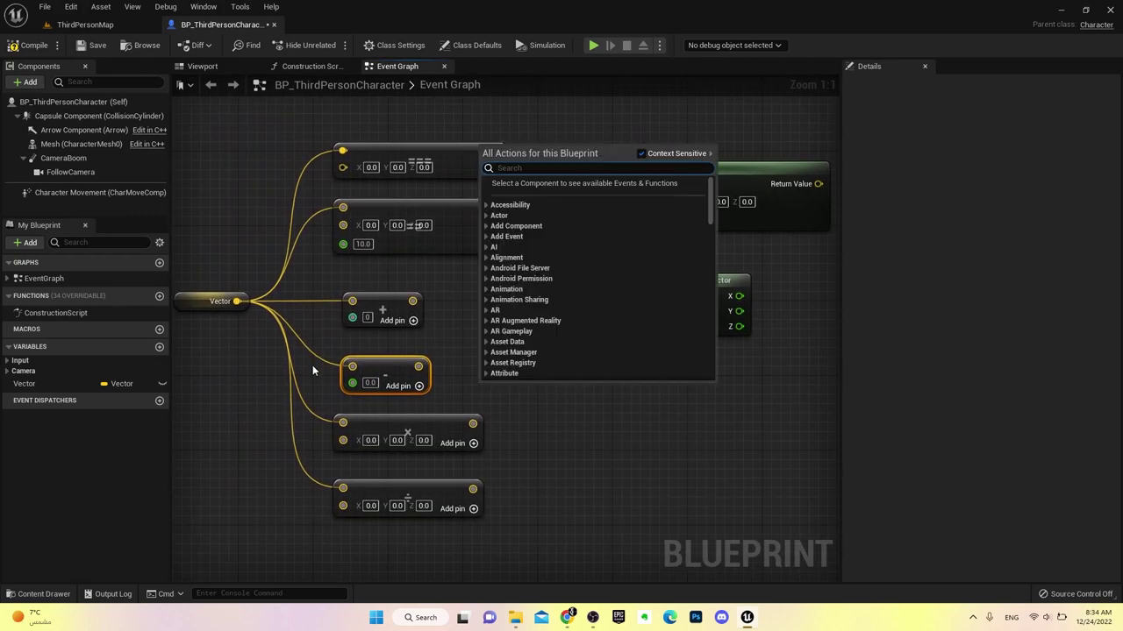
{"action": "left_click", "coordinate": [263, 358]}
{"action": "left_click", "coordinate": [248, 226]}
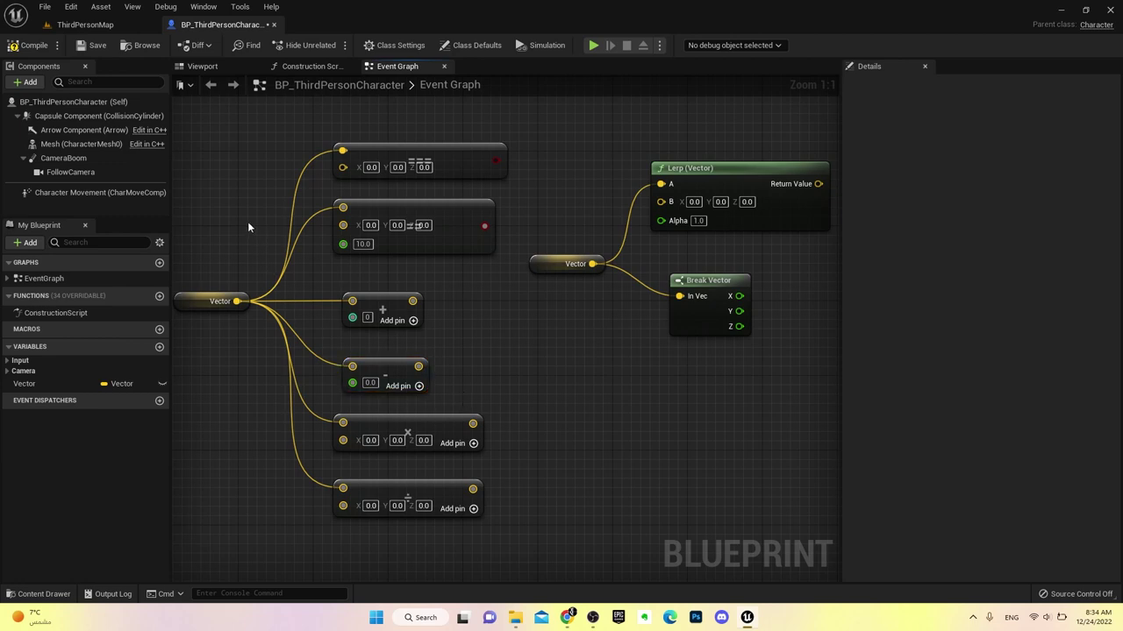
{"action": "left_click_drag", "start_coordinate": [209, 130], "coordinate": [708, 526]}
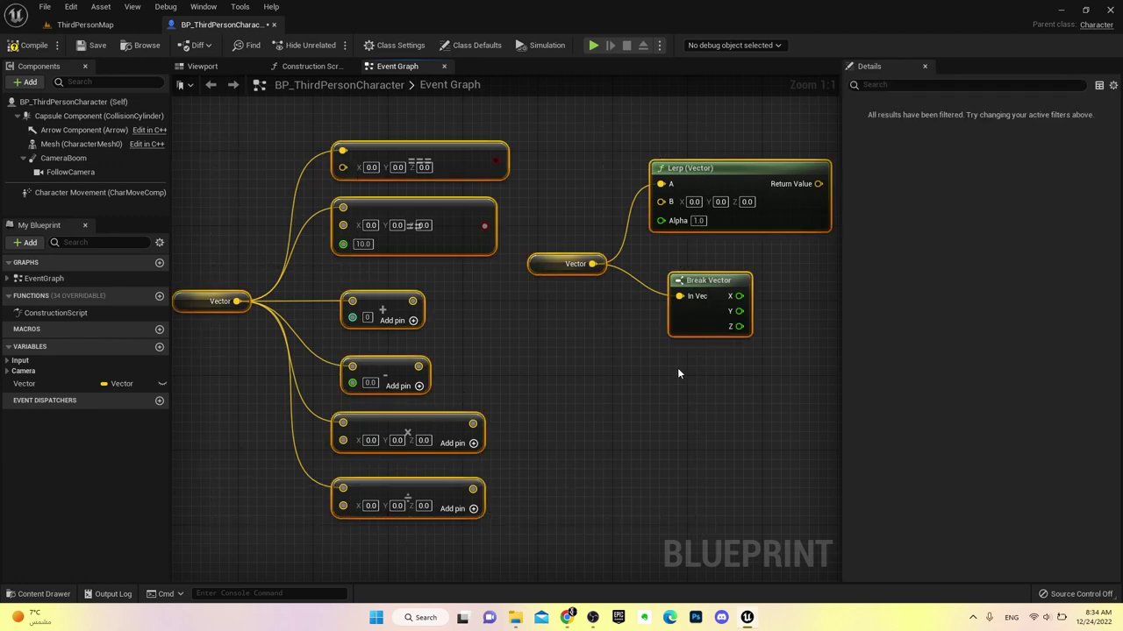
Delete all graph nodes, check the PlayerStart in ThirdPersonMap, and return to the character graph
{"action": "key", "text": "Delete"}
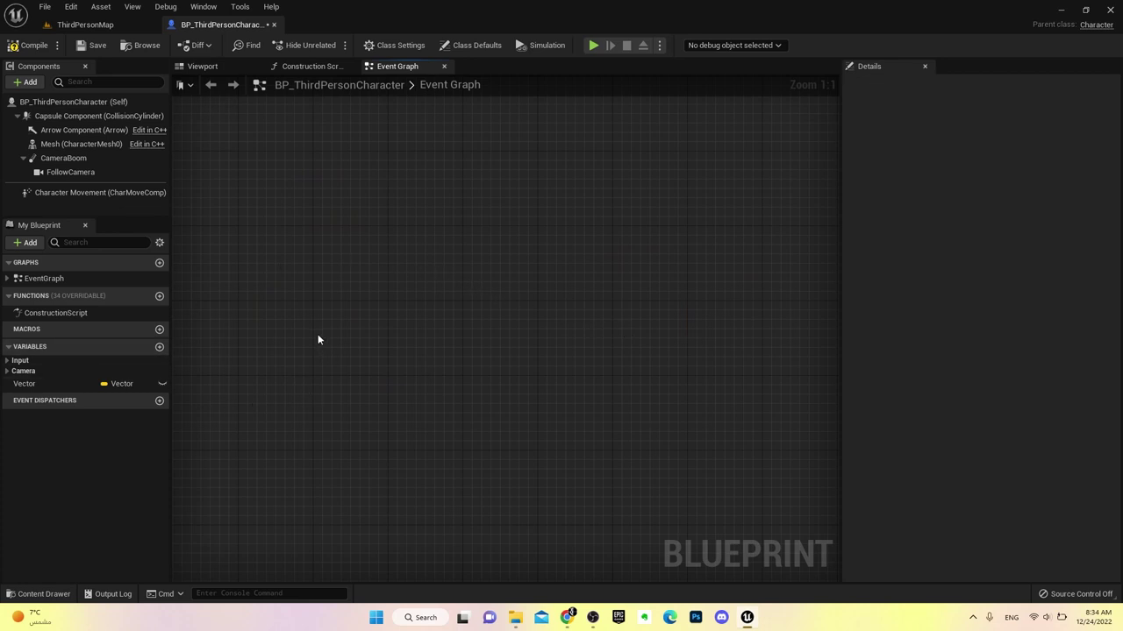
{"action": "left_click", "coordinate": [85, 26]}
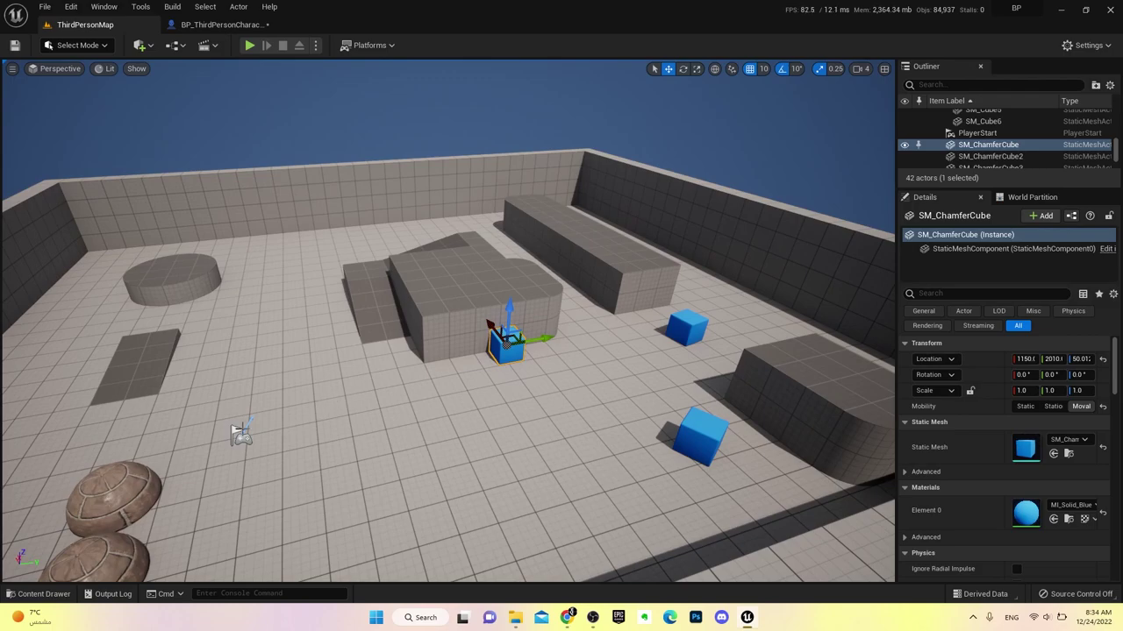
{"action": "left_click", "coordinate": [241, 437]}
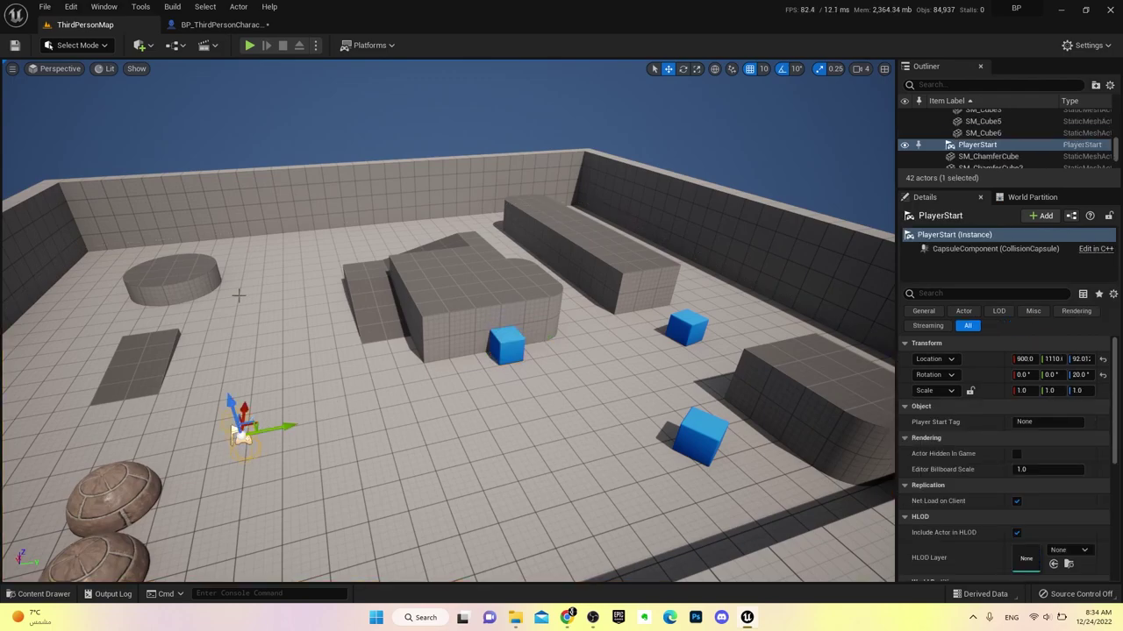
{"action": "left_click", "coordinate": [204, 7]}
{"action": "left_click", "coordinate": [220, 24]}
{"action": "left_click", "coordinate": [220, 25]}
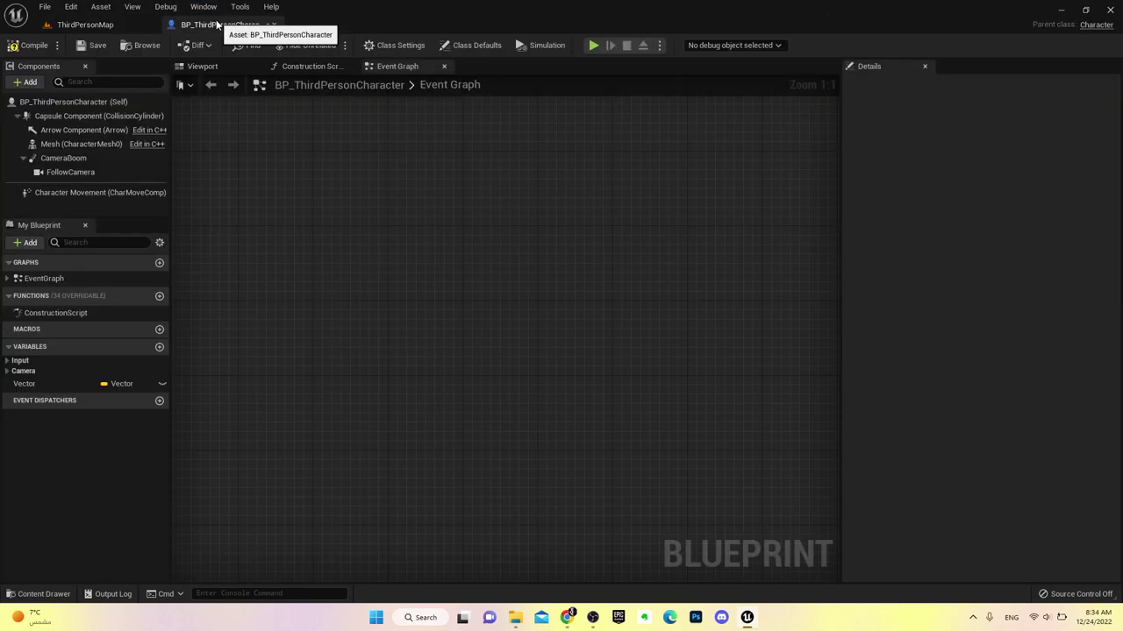
Add a Left Mouse Button event node to the Event Graph
{"action": "right_click", "coordinate": [419, 221]}
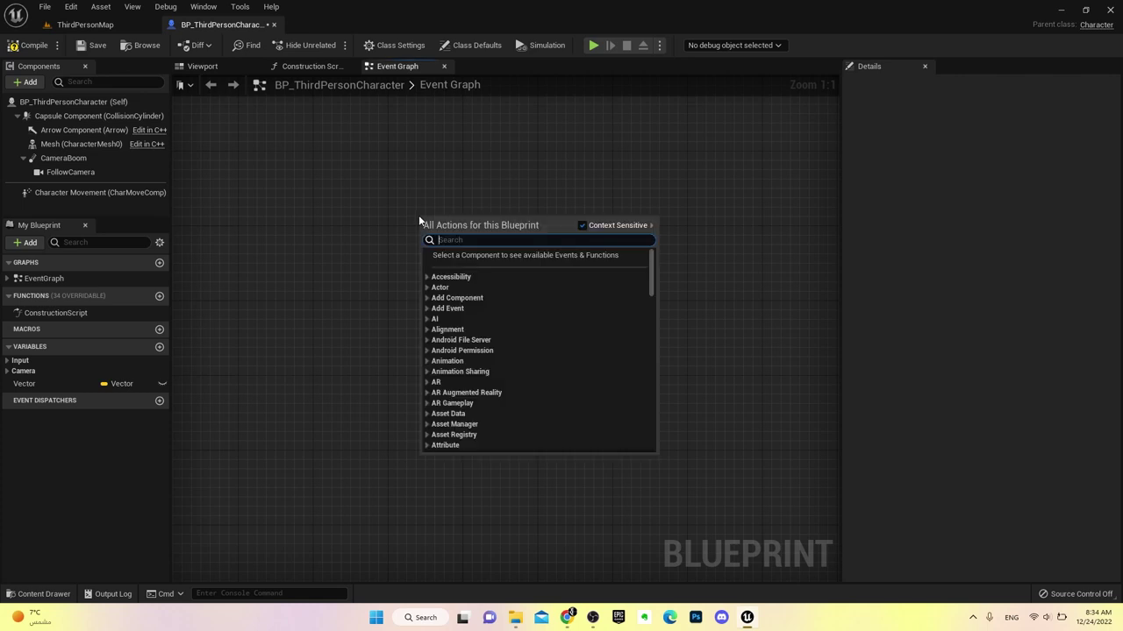
{"action": "type", "text": "left mo"}
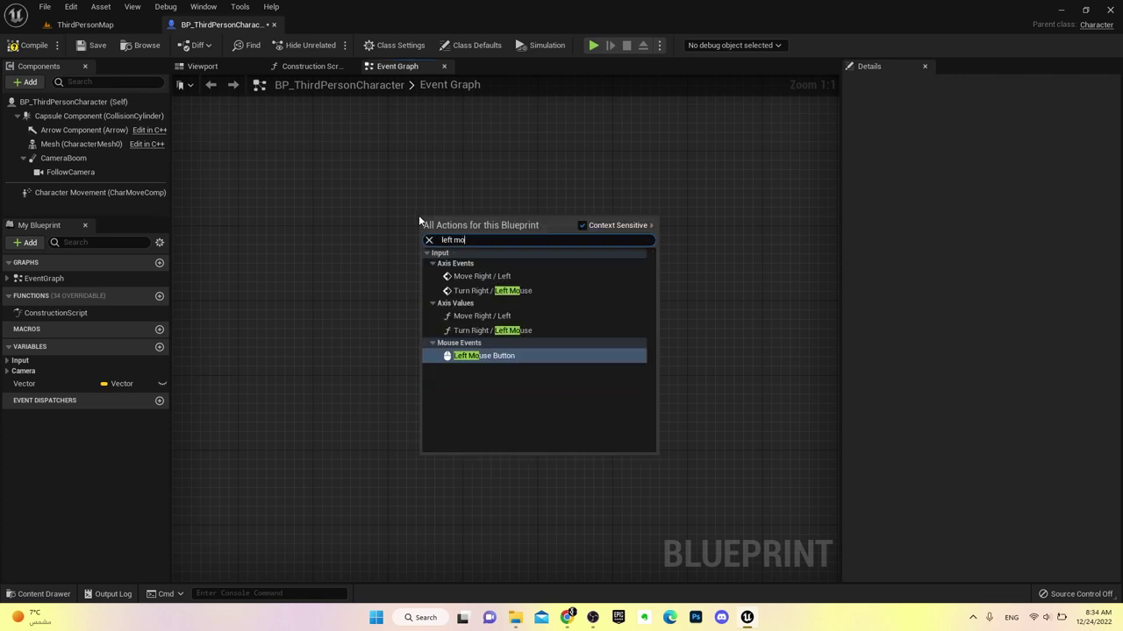
{"action": "left_click", "coordinate": [499, 358]}
{"action": "left_click_drag", "start_coordinate": [453, 243], "coordinate": [363, 232]}
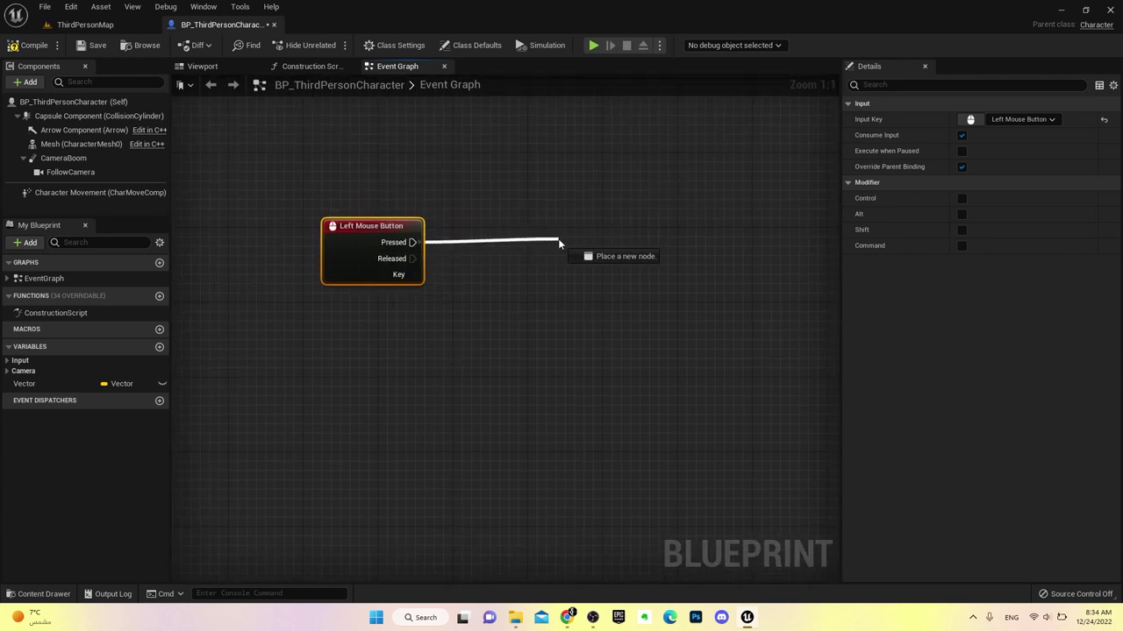
Wire a SpawnActor from Class node to the Pressed output, leaving its class unset
{"action": "left_click_drag", "start_coordinate": [410, 242], "coordinate": [549, 243]}
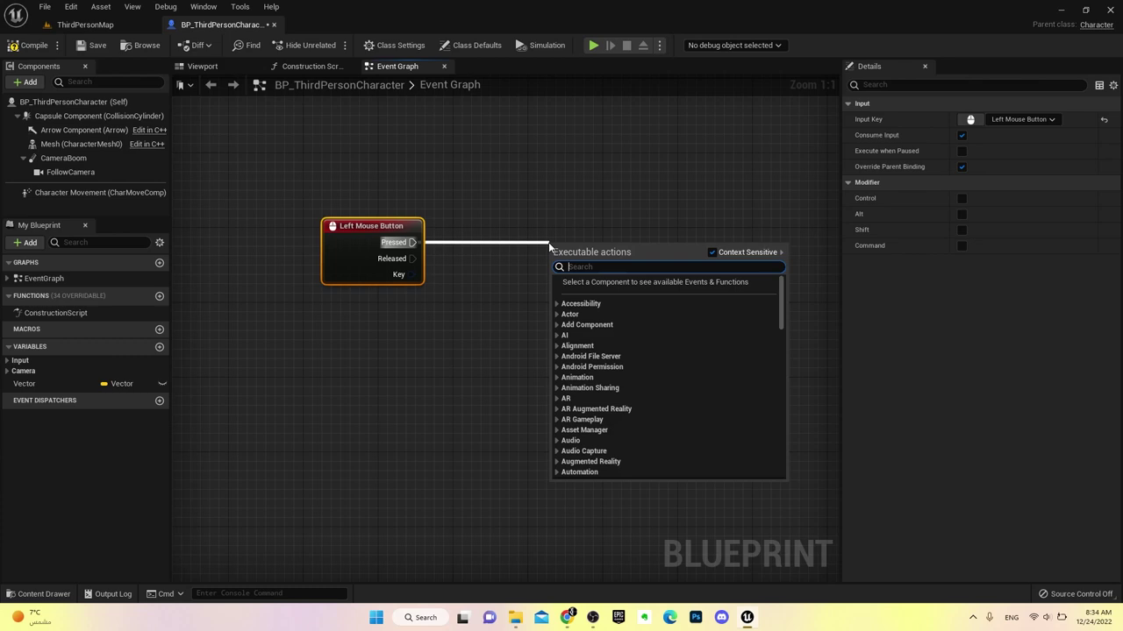
{"action": "type", "text": "spawn"}
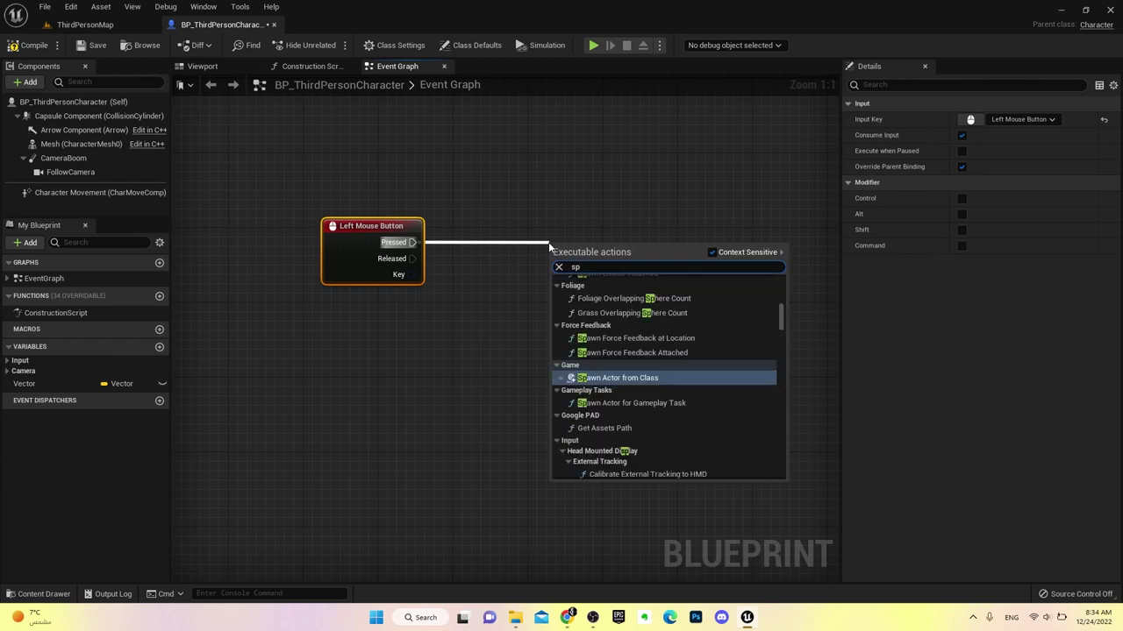
{"action": "key", "text": "Return"}
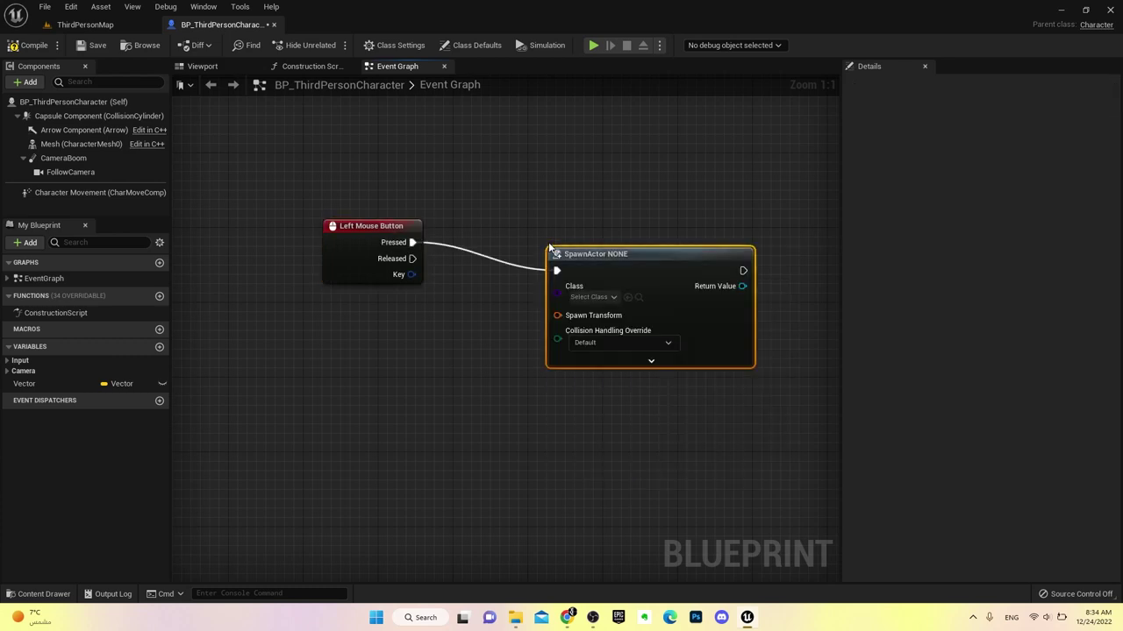
{"action": "left_click_drag", "start_coordinate": [603, 257], "coordinate": [594, 229]}
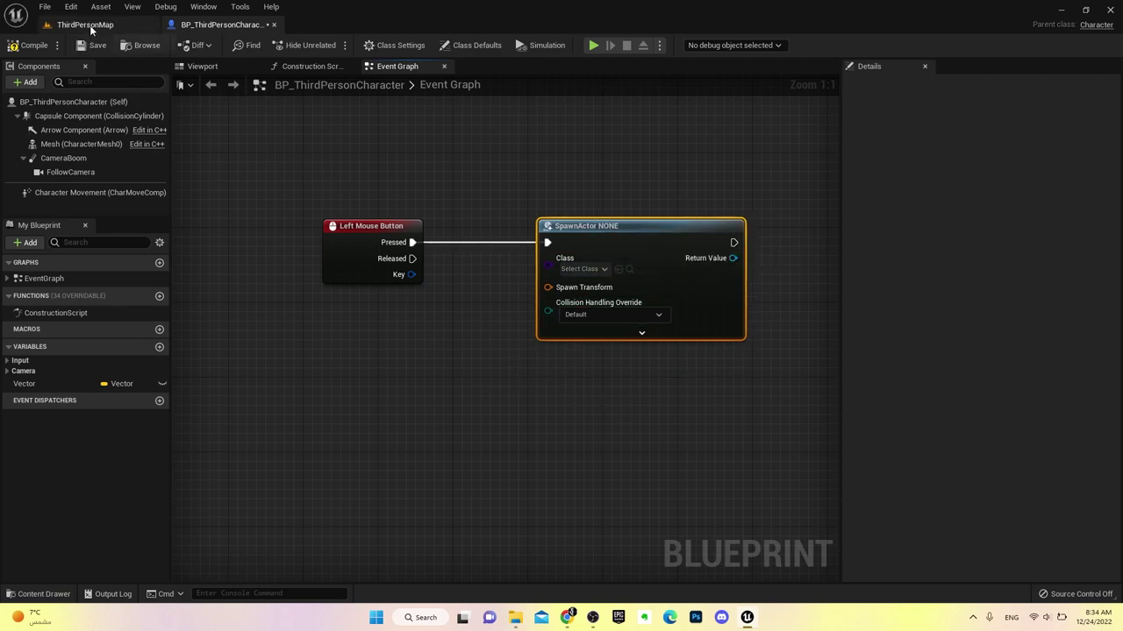
{"action": "left_click", "coordinate": [600, 269]}
{"action": "left_click", "coordinate": [460, 406]}
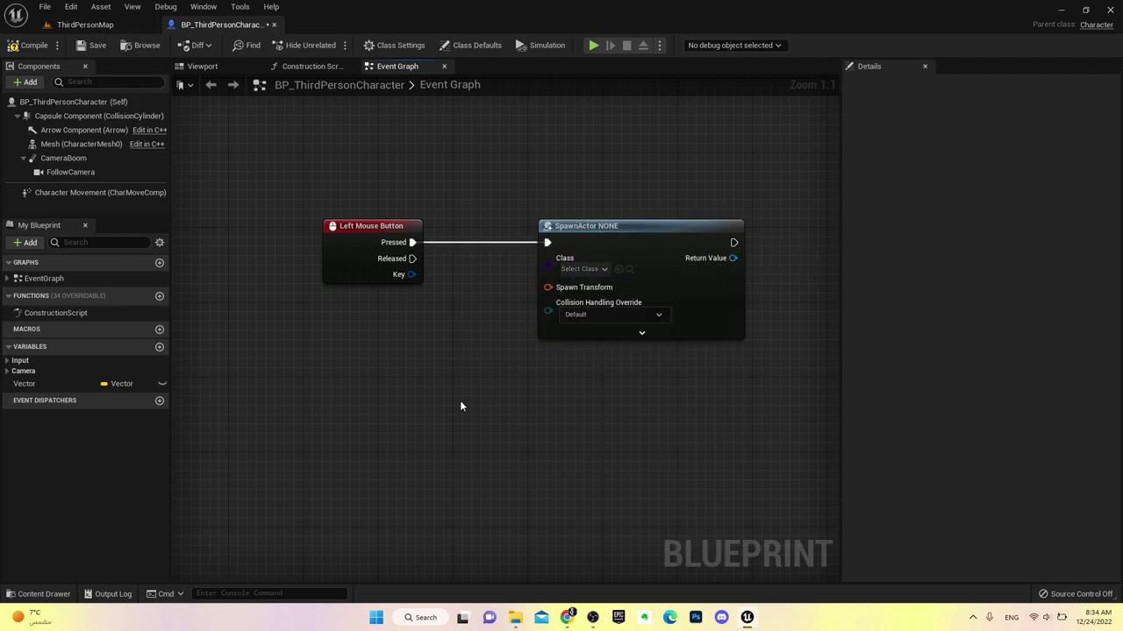
Create a new Actor Blueprint class named Cube in the Content/BP folder
{"action": "left_click", "coordinate": [98, 24]}
{"action": "key", "text": "ctrl+space"}
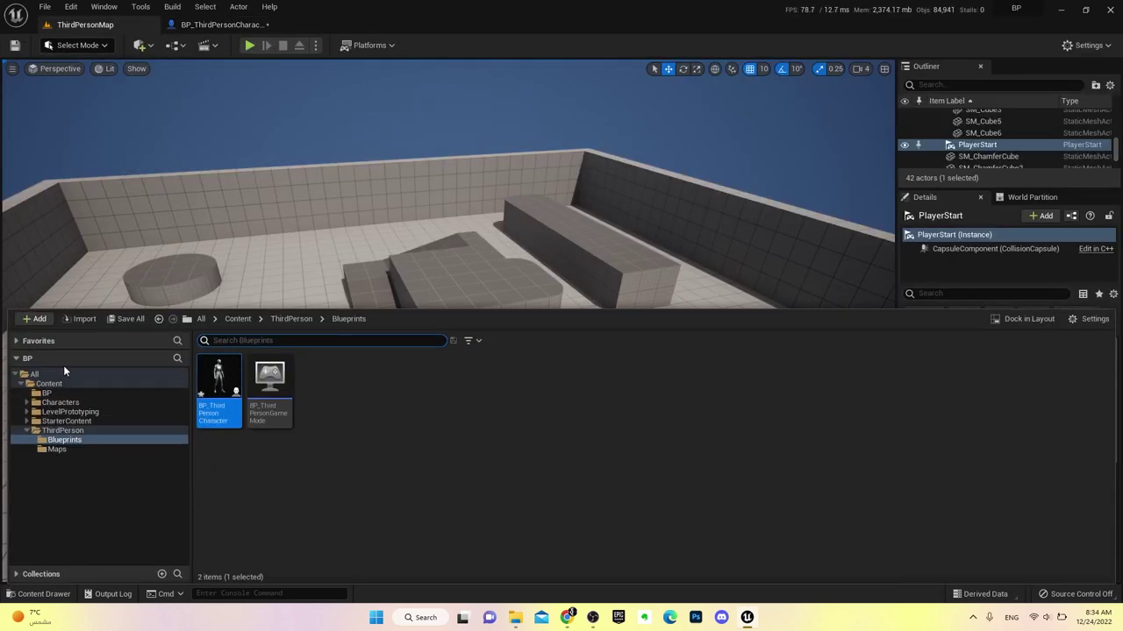
{"action": "left_click", "coordinate": [46, 393]}
{"action": "right_click", "coordinate": [308, 395]}
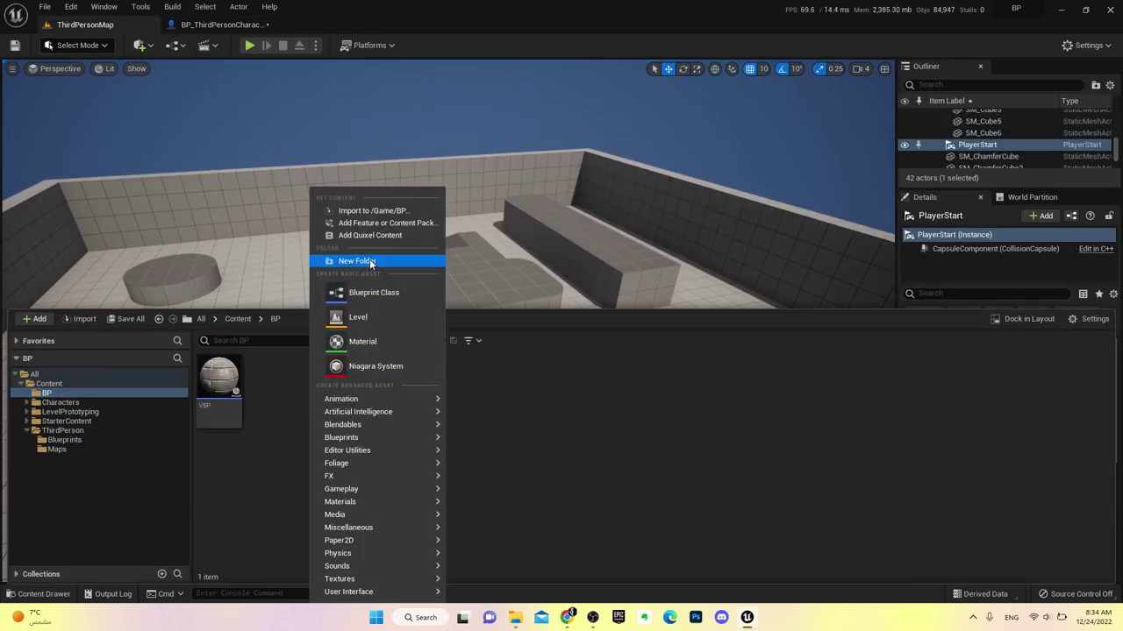
{"action": "left_click", "coordinate": [393, 296]}
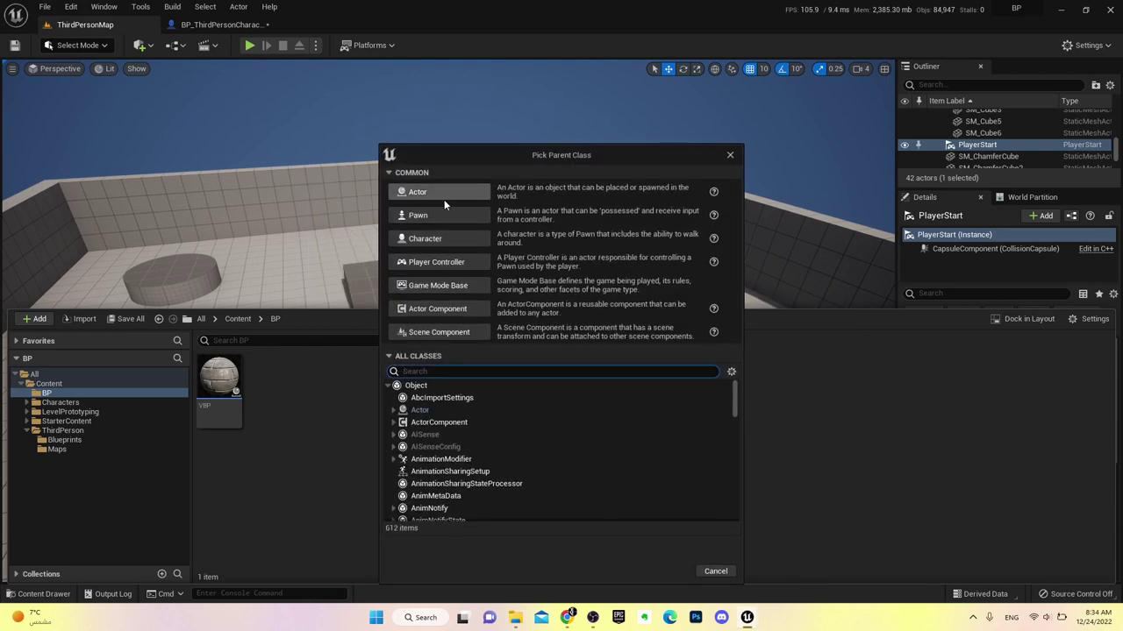
{"action": "left_click", "coordinate": [444, 195]}
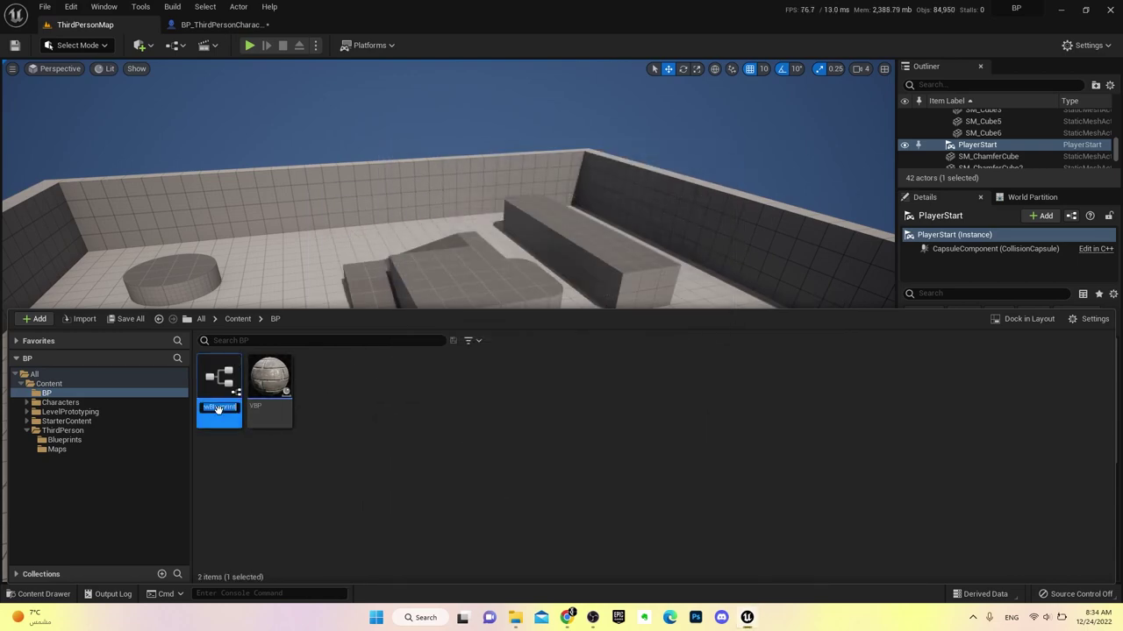
{"action": "key", "text": "Return"}
Add a Cube mesh component to the Cube Blueprint and close its editor
{"action": "double_click", "coordinate": [234, 376]}
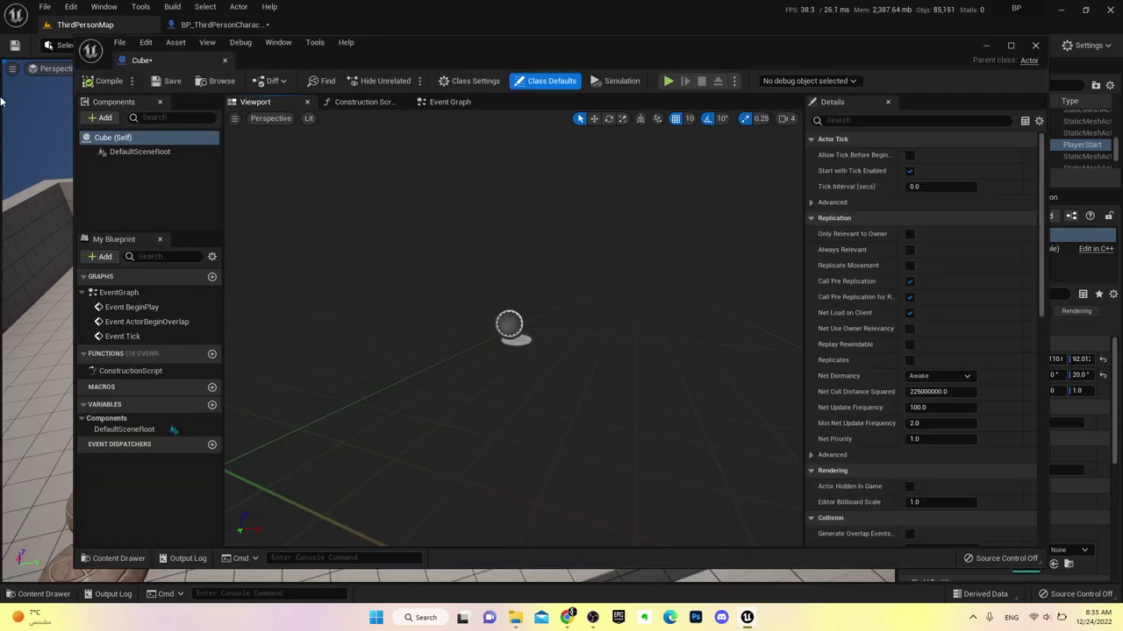
{"action": "left_click", "coordinate": [115, 117]}
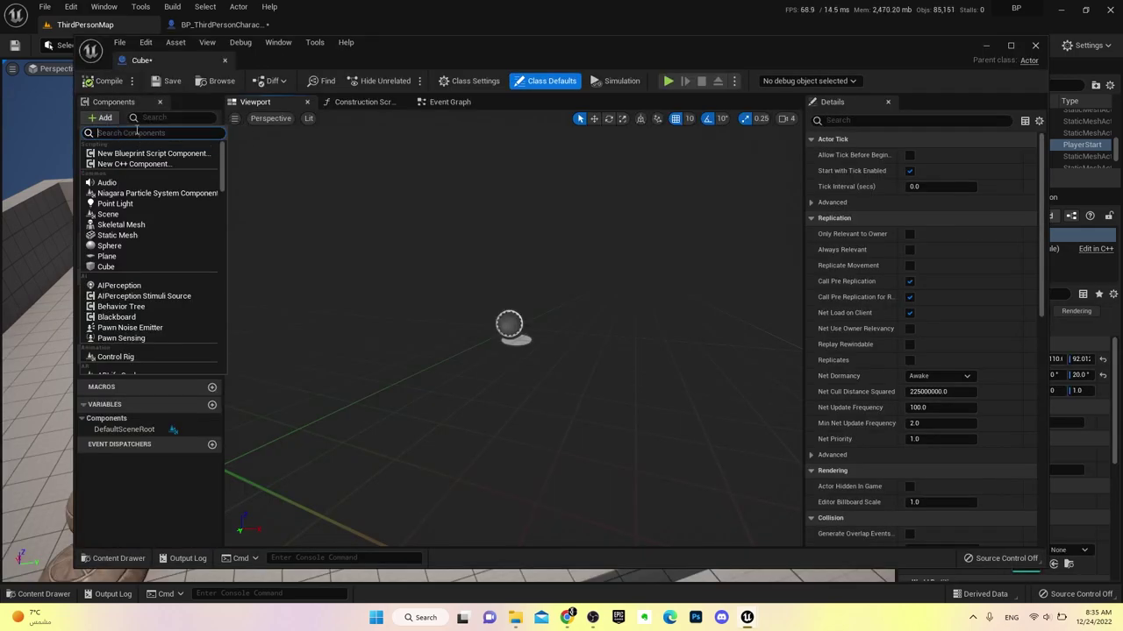
{"action": "type", "text": "cube"}
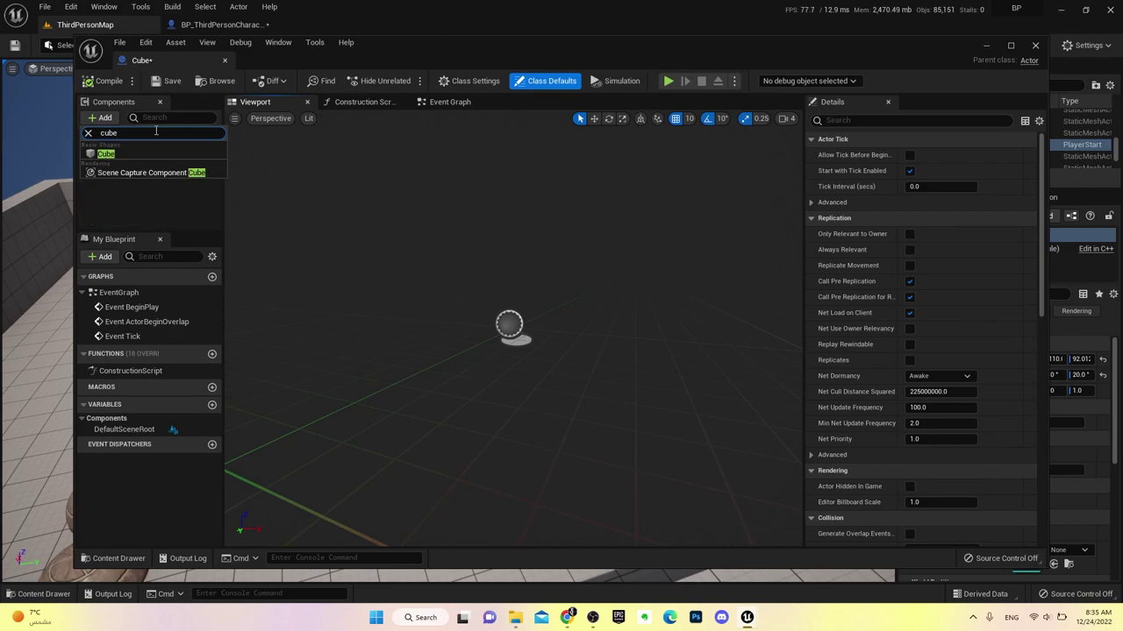
{"action": "left_click", "coordinate": [106, 154]}
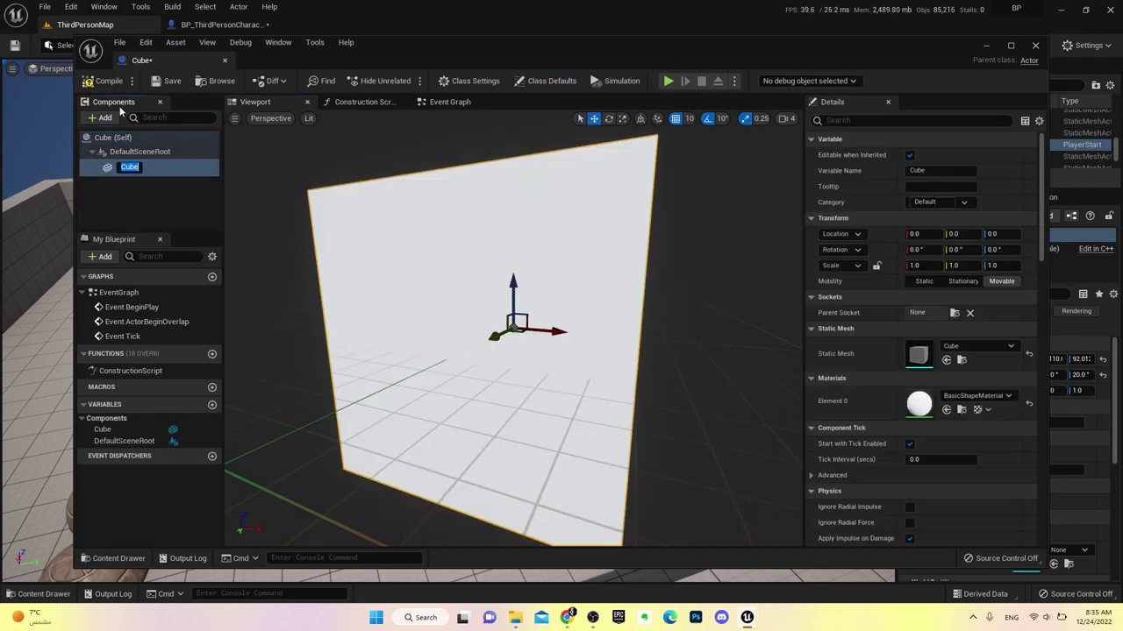
{"action": "left_click", "coordinate": [225, 60]}
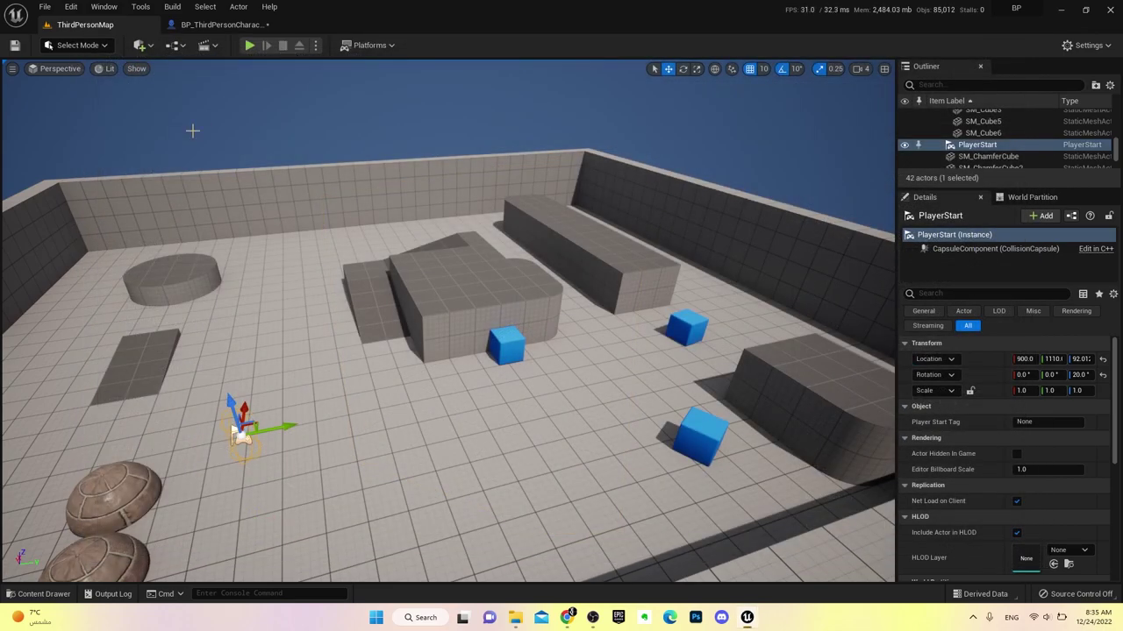
{"action": "key", "text": "ctrl+space"}
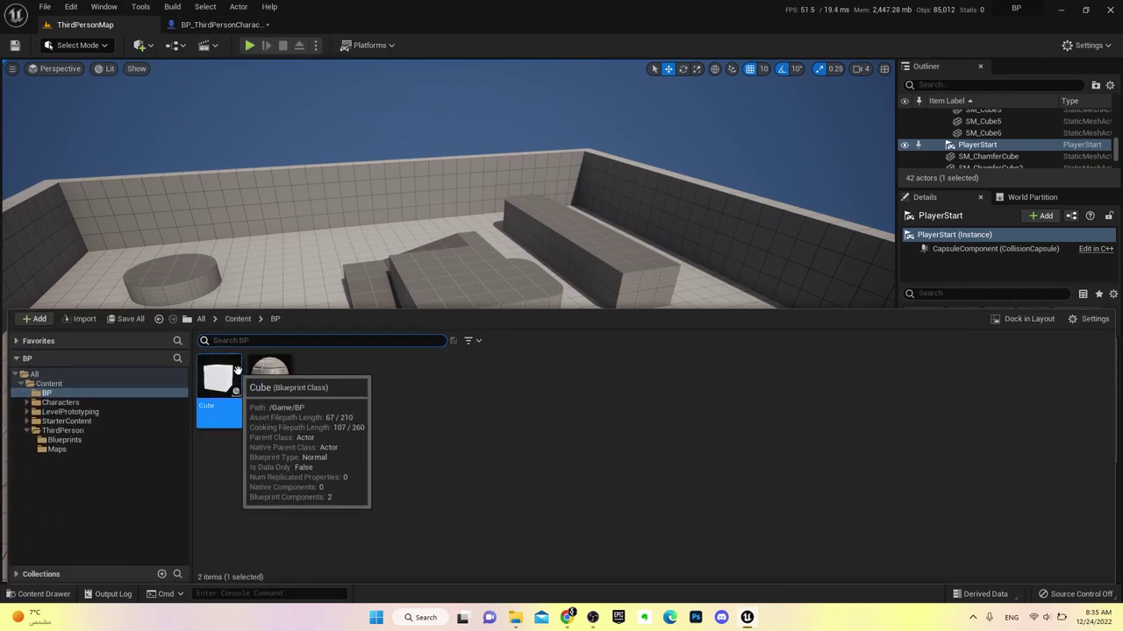
Set the left-mouse SpawnActor node's class to Cube
{"action": "left_click", "coordinate": [219, 25]}
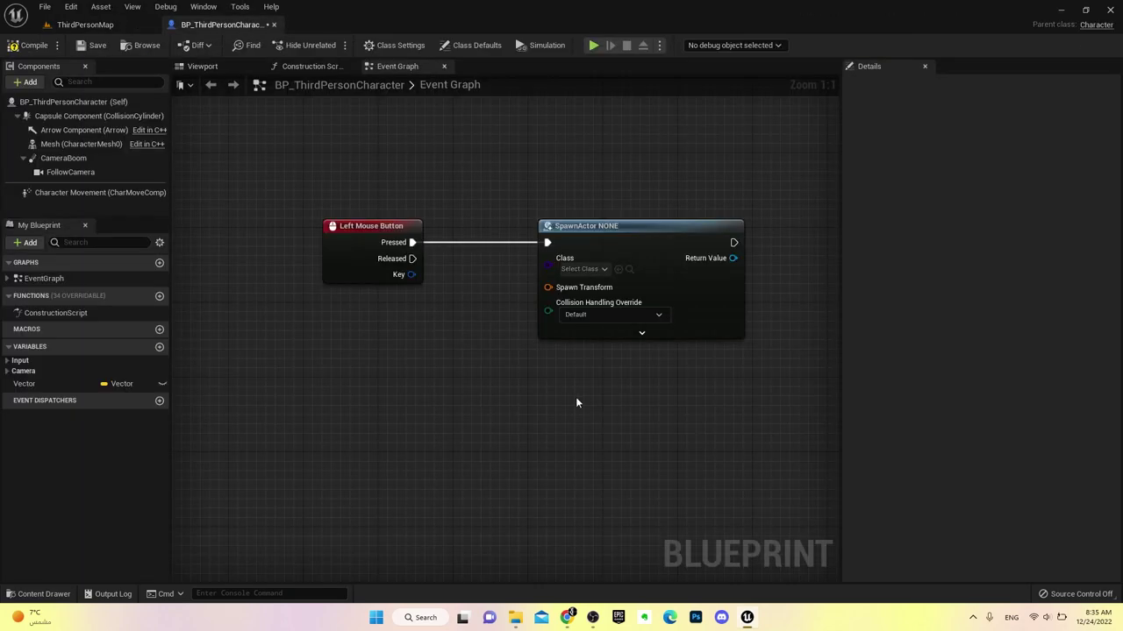
{"action": "left_click", "coordinate": [600, 271]}
{"action": "type", "text": "ube"}
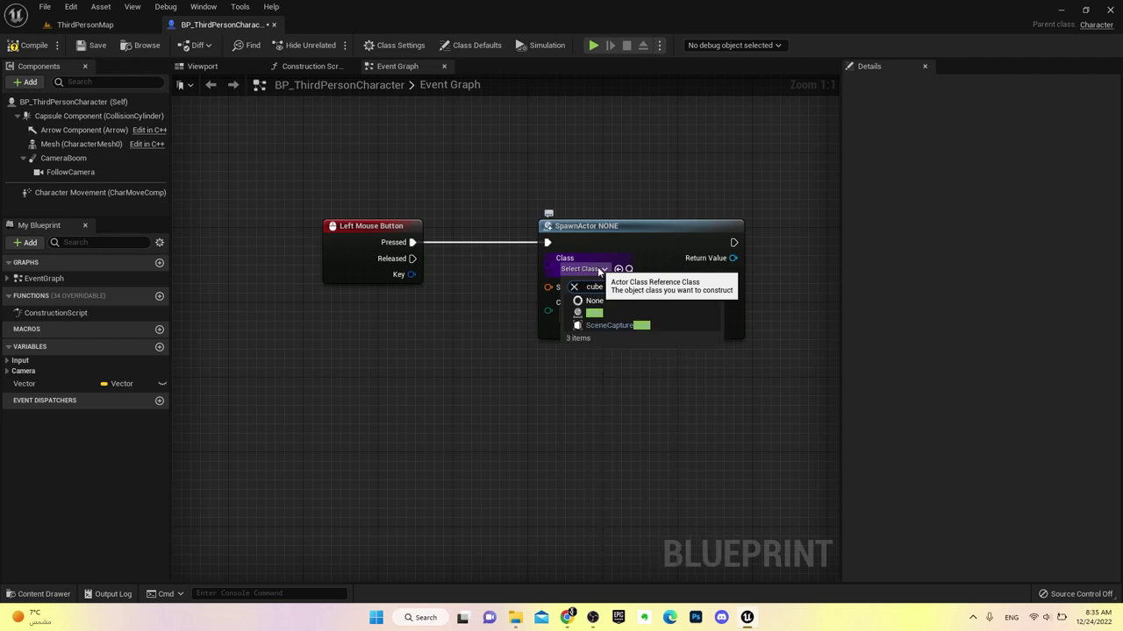
{"action": "left_click", "coordinate": [593, 315]}
{"action": "right_click_drag", "start_coordinate": [440, 336], "coordinate": [471, 314]}
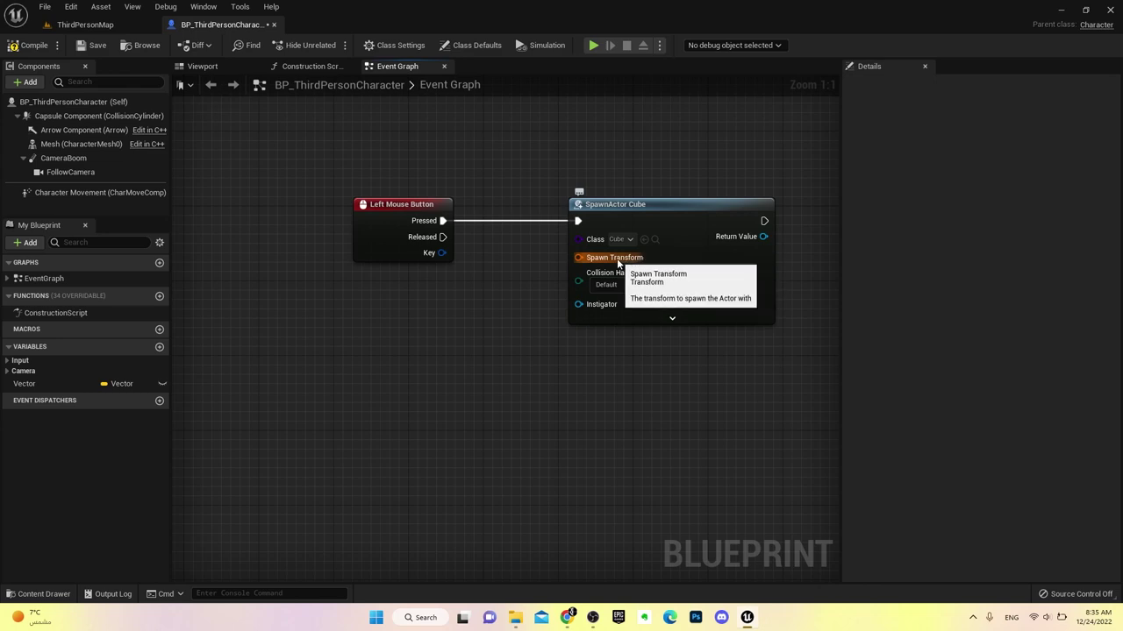
Feed a Make Transform node into Spawn Transform, then select SM_ChamferCube in ThirdPersonMap
{"action": "left_click_drag", "start_coordinate": [620, 263], "coordinate": [464, 346]}
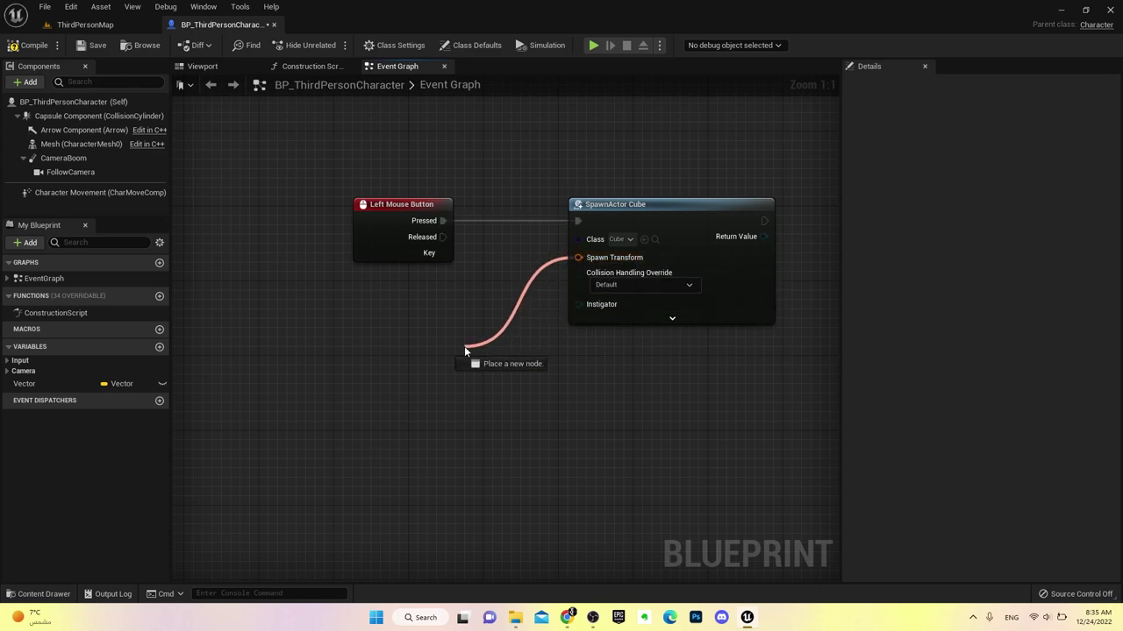
{"action": "type", "text": "make"}
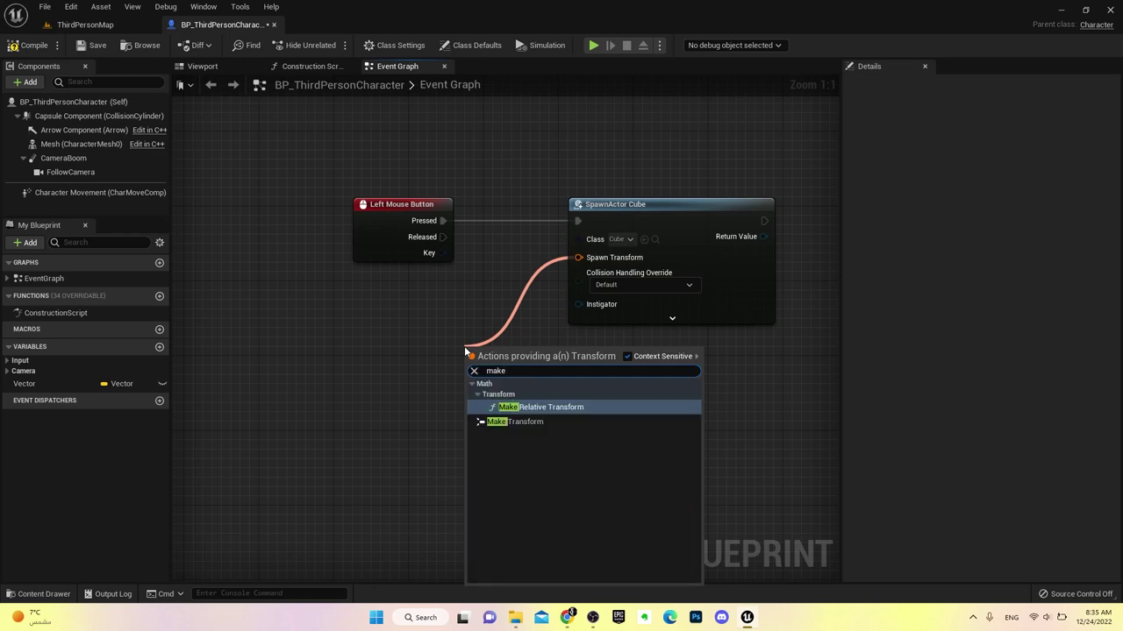
{"action": "left_click", "coordinate": [515, 422]}
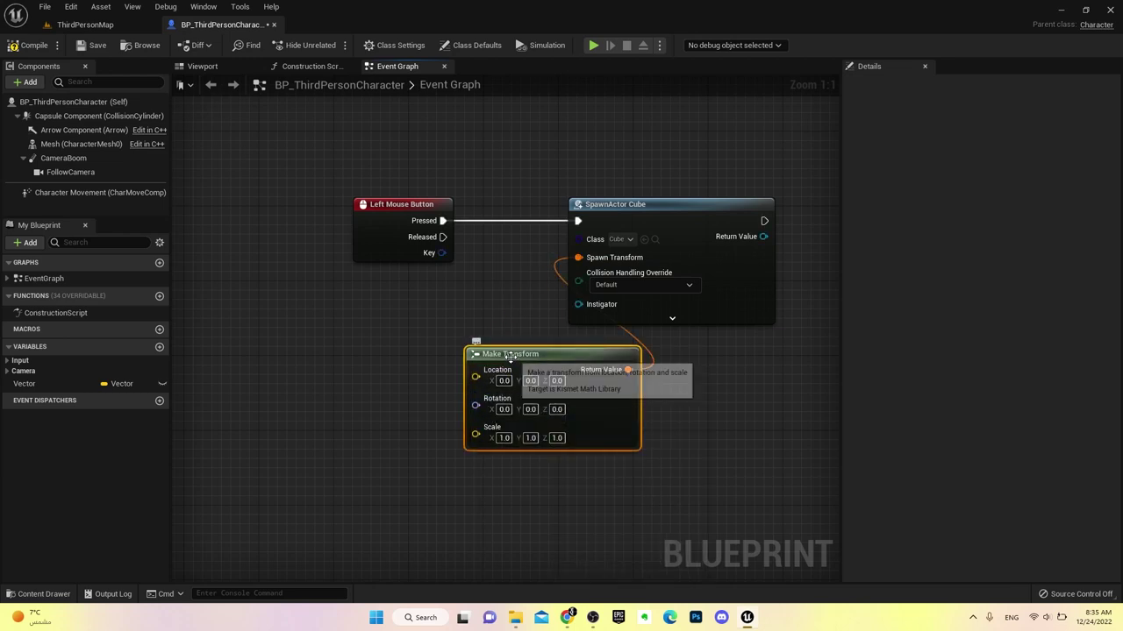
{"action": "left_click_drag", "start_coordinate": [514, 362], "coordinate": [418, 345]}
{"action": "right_click_drag", "start_coordinate": [677, 463], "coordinate": [671, 466]}
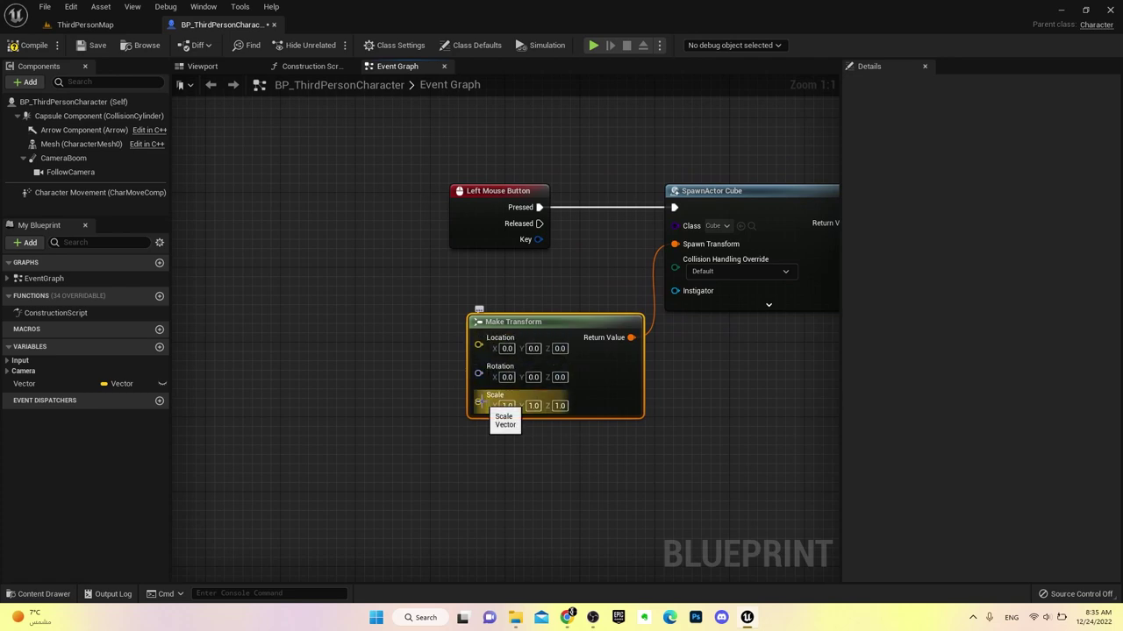
{"action": "left_click", "coordinate": [85, 24]}
{"action": "left_click", "coordinate": [507, 347]}
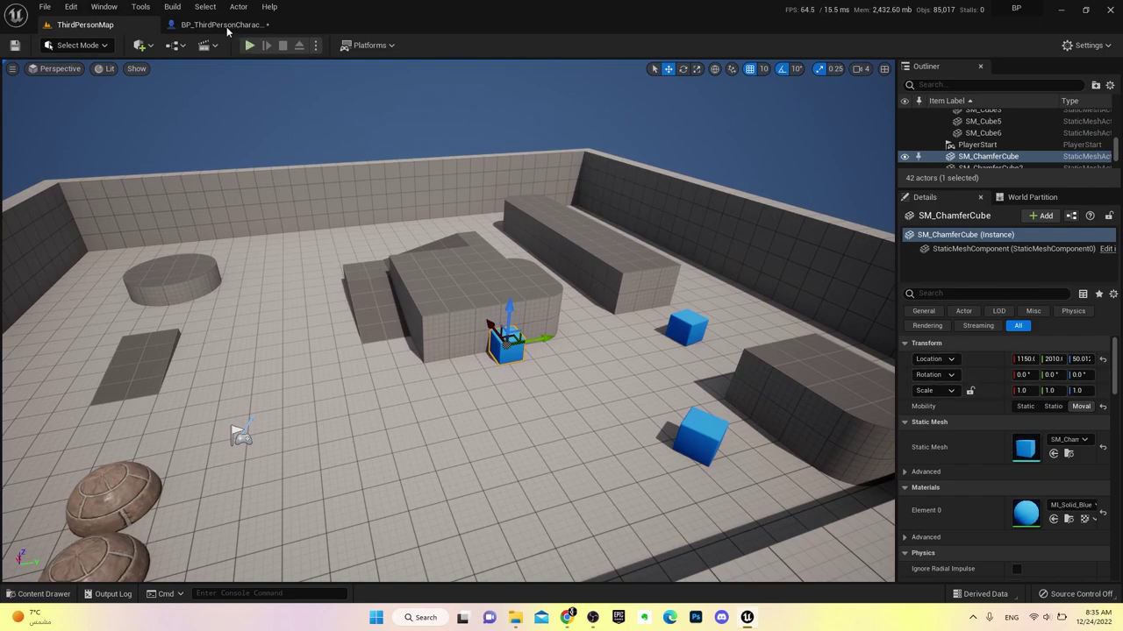
Play ThirdPersonMap, run the character forward, stop, and return to BP_ThirdPersonCharacter
{"action": "left_click", "coordinate": [219, 25]}
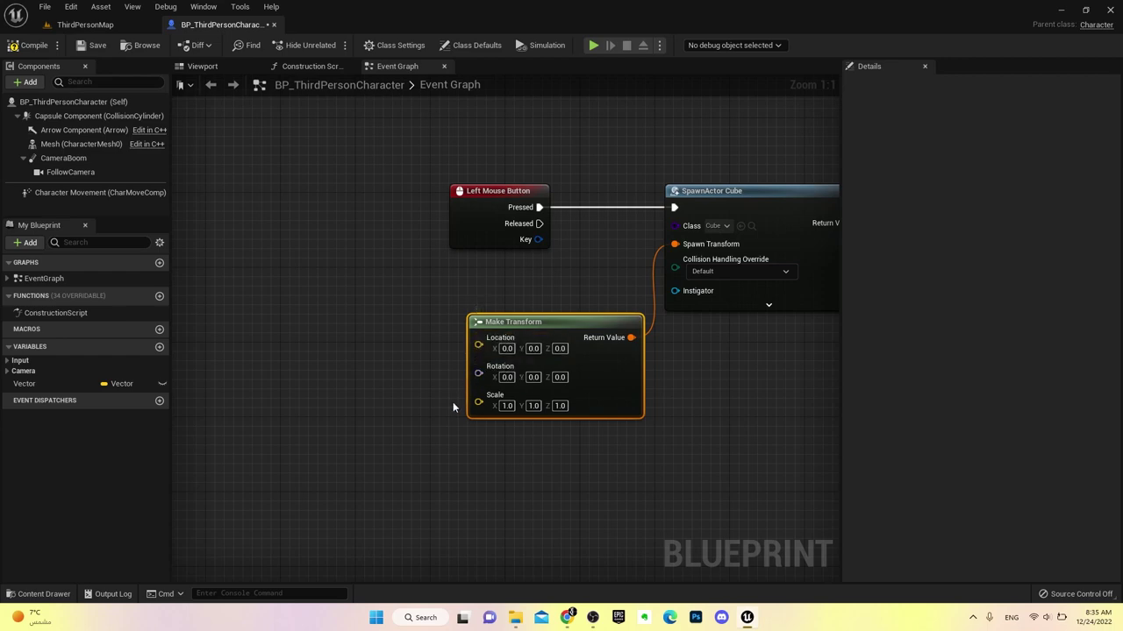
{"action": "left_click", "coordinate": [123, 25]}
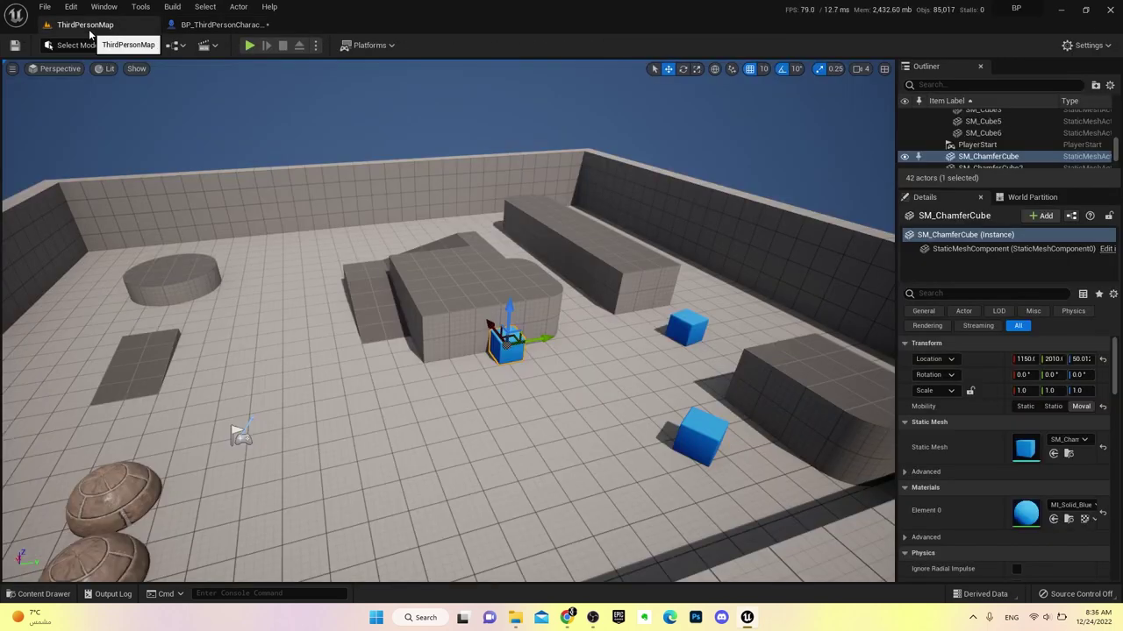
{"action": "left_click", "coordinate": [249, 46]}
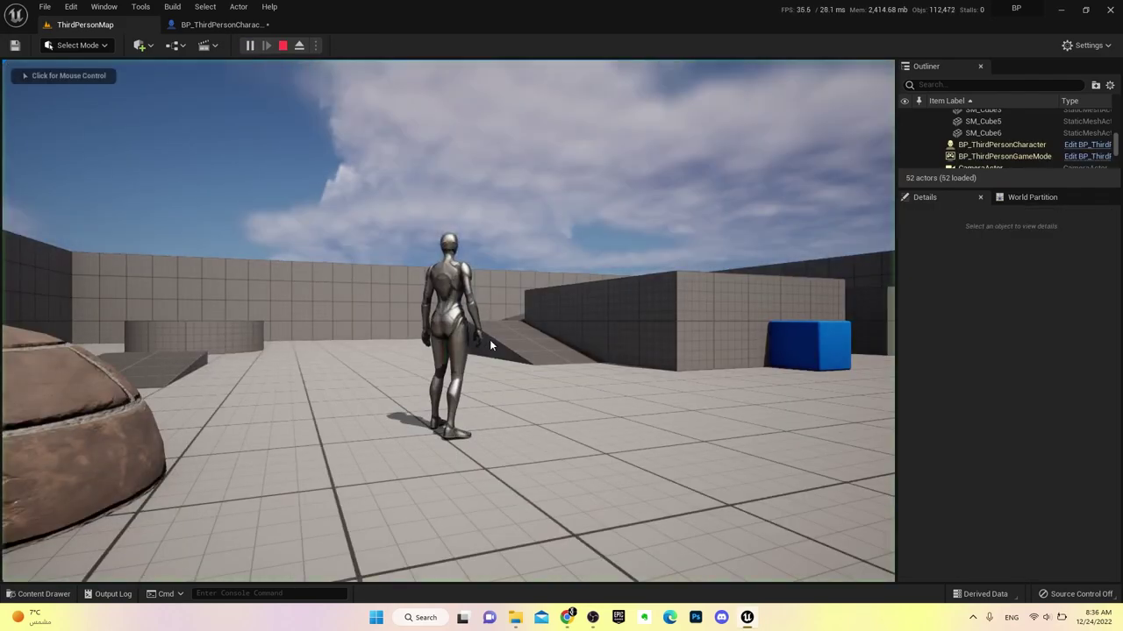
{"action": "key", "text": "w"}
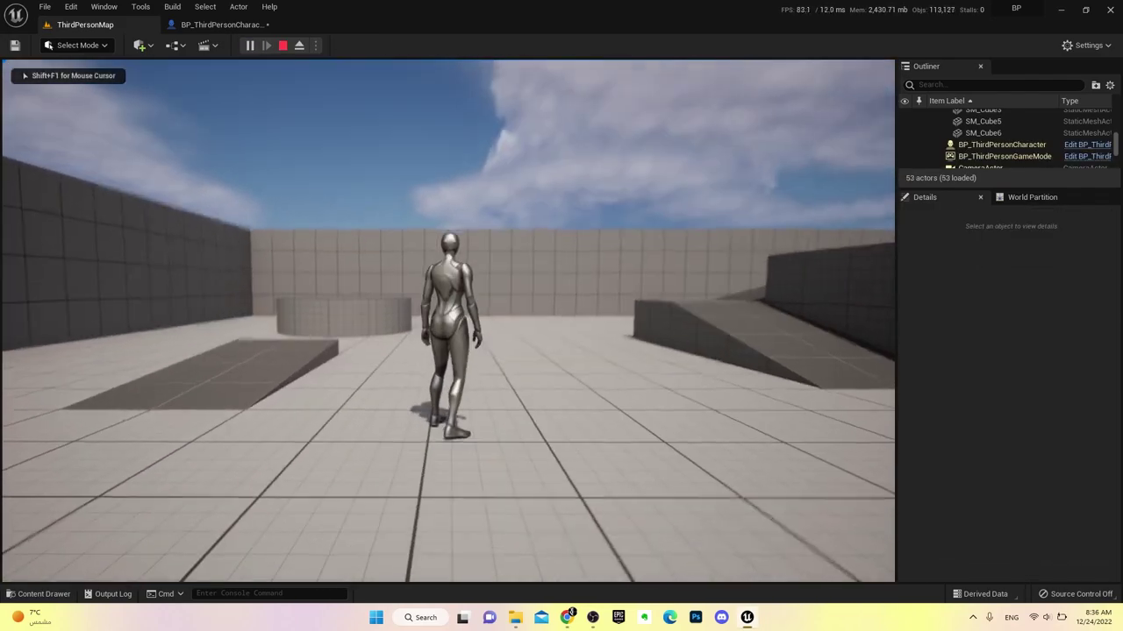
{"action": "key", "text": "Escape"}
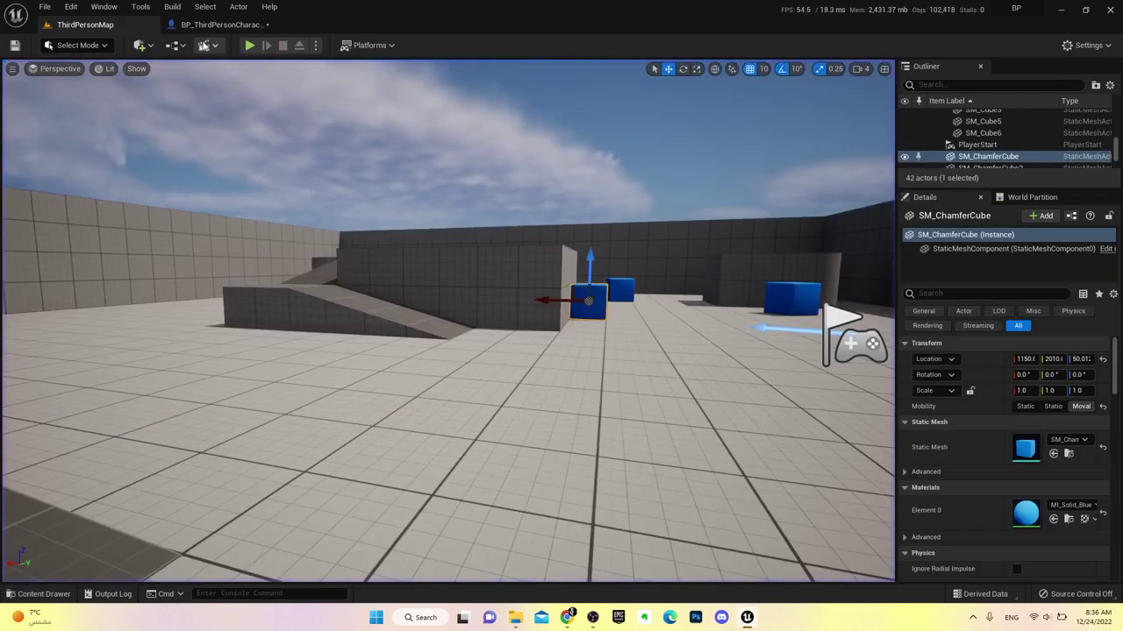
{"action": "left_click", "coordinate": [224, 25]}
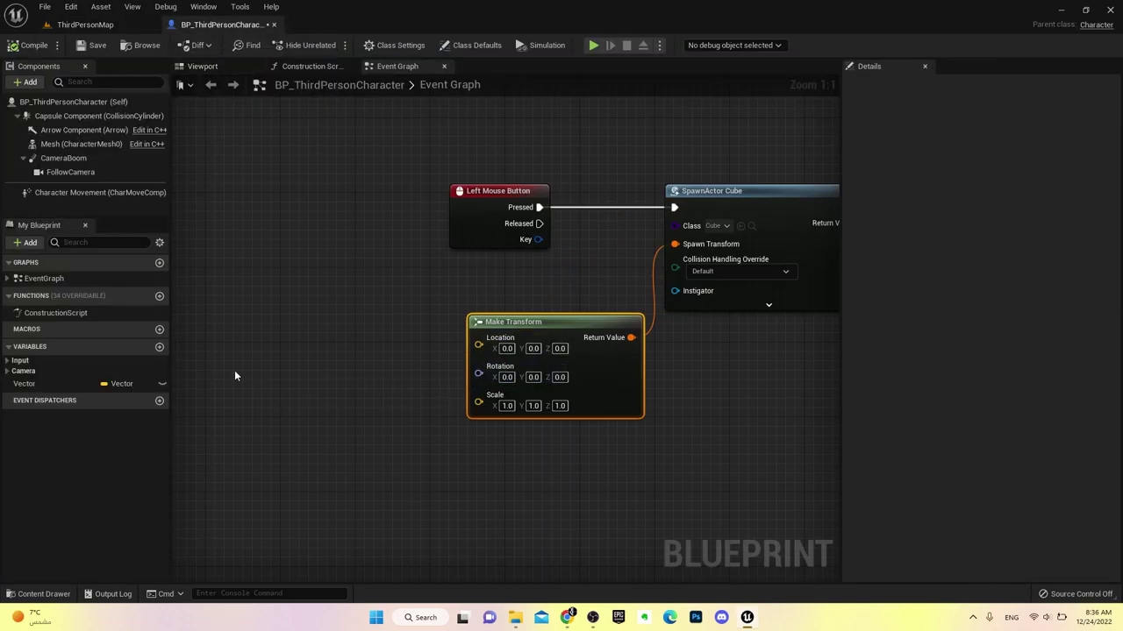
Add a Get Actor Location node to the Event Graph
{"action": "right_click_drag", "start_coordinate": [300, 307], "coordinate": [294, 312]}
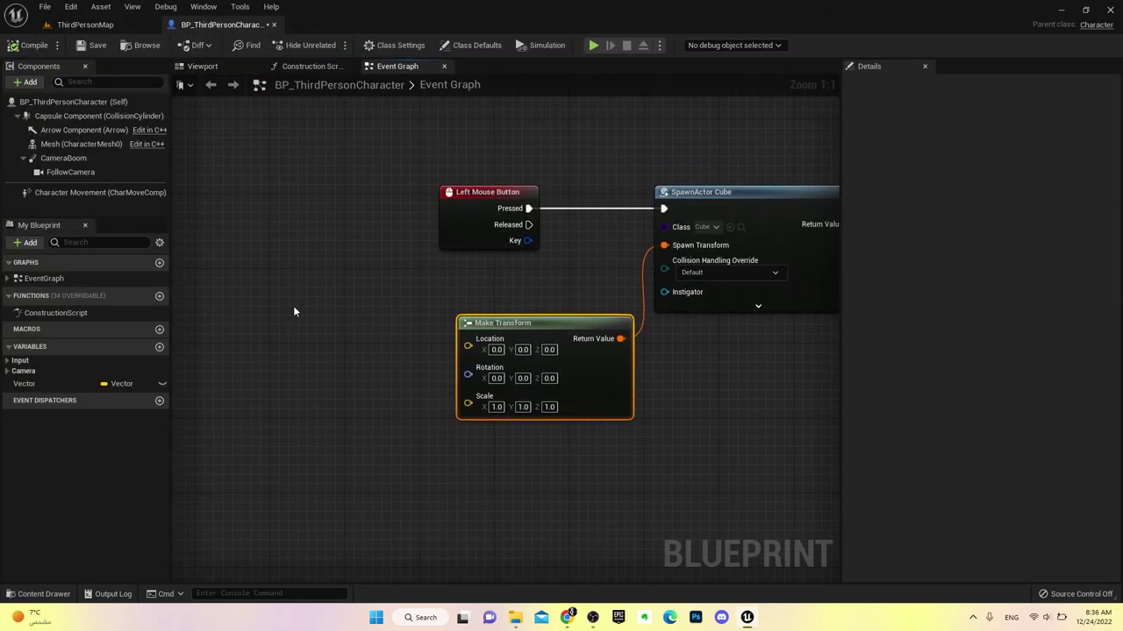
{"action": "right_click_drag", "start_coordinate": [229, 279], "coordinate": [215, 274]}
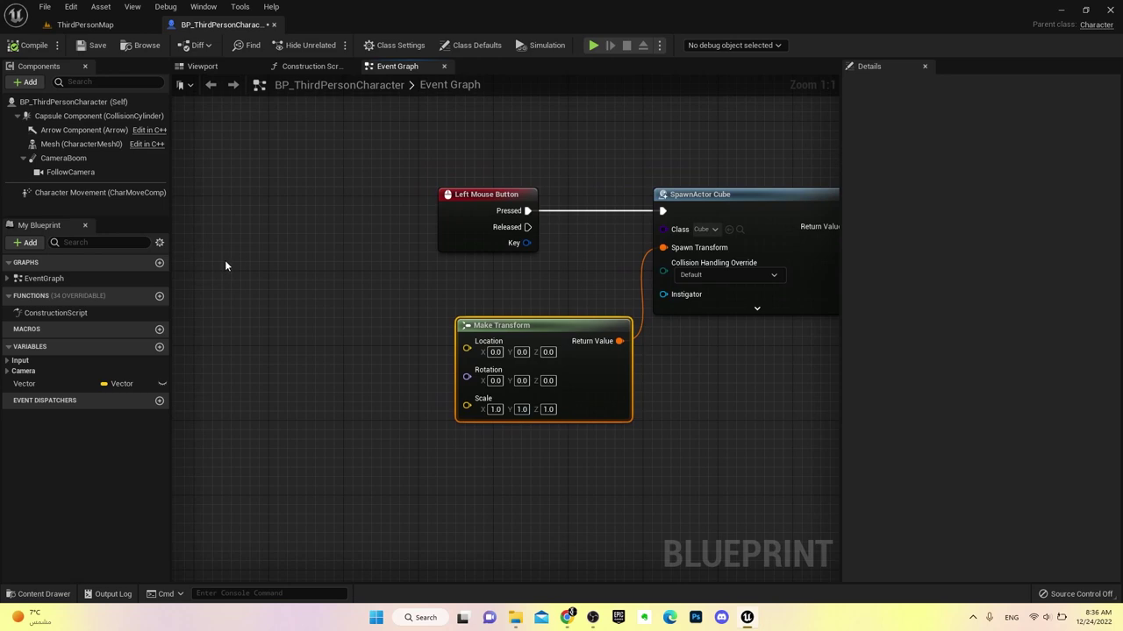
{"action": "right_click", "coordinate": [225, 266]}
{"action": "type", "text": "get a"}
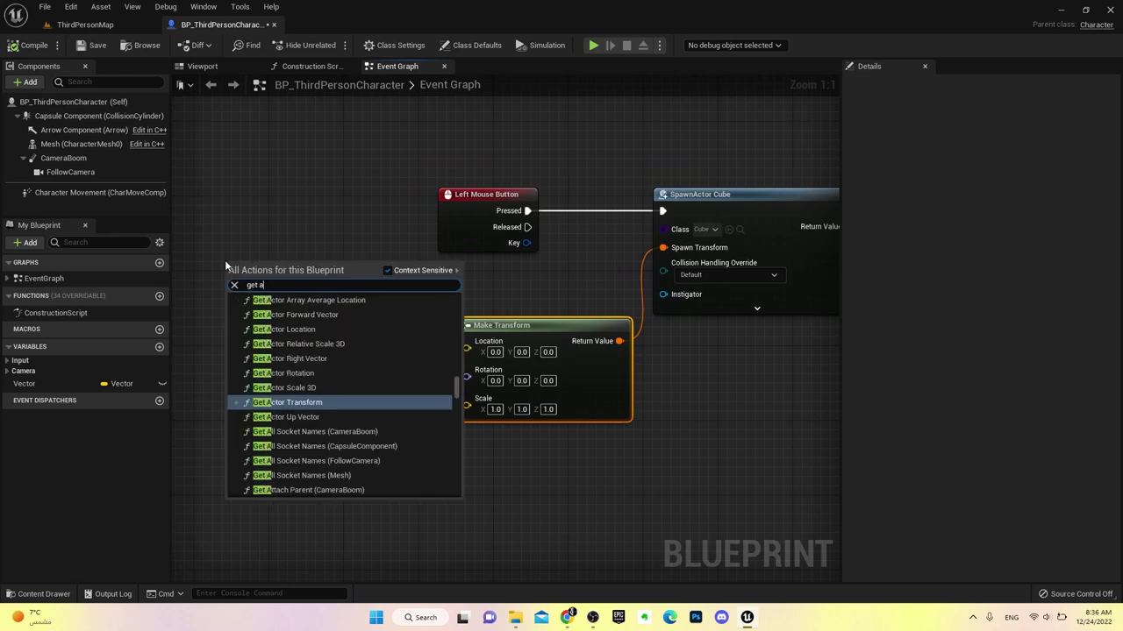
{"action": "type", "text": "ctor "}
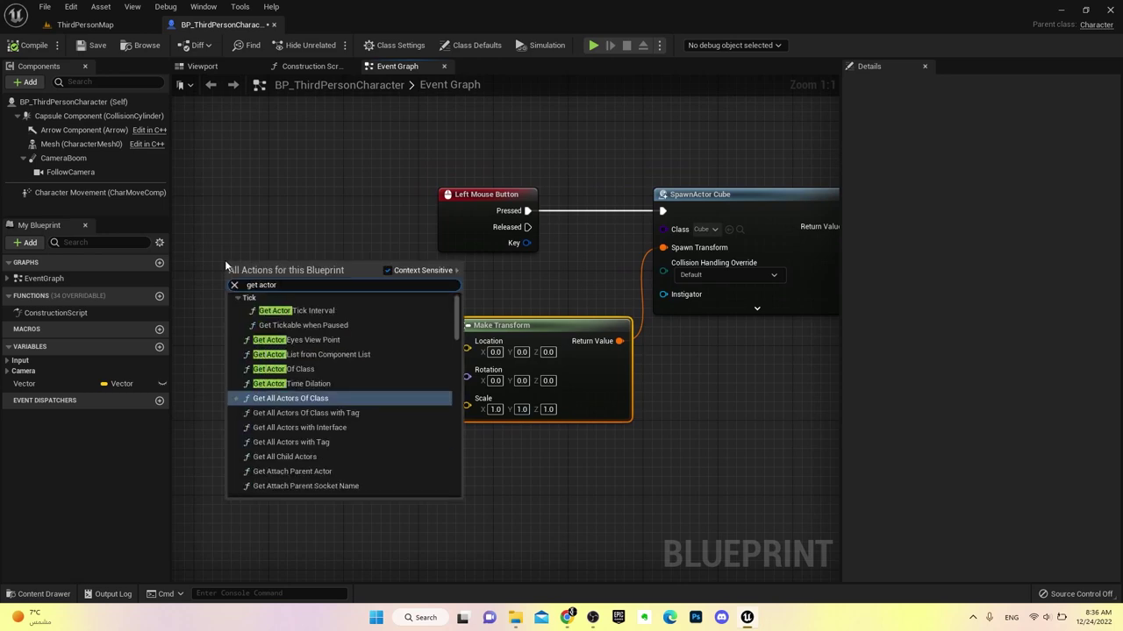
{"action": "type", "text": "loc"}
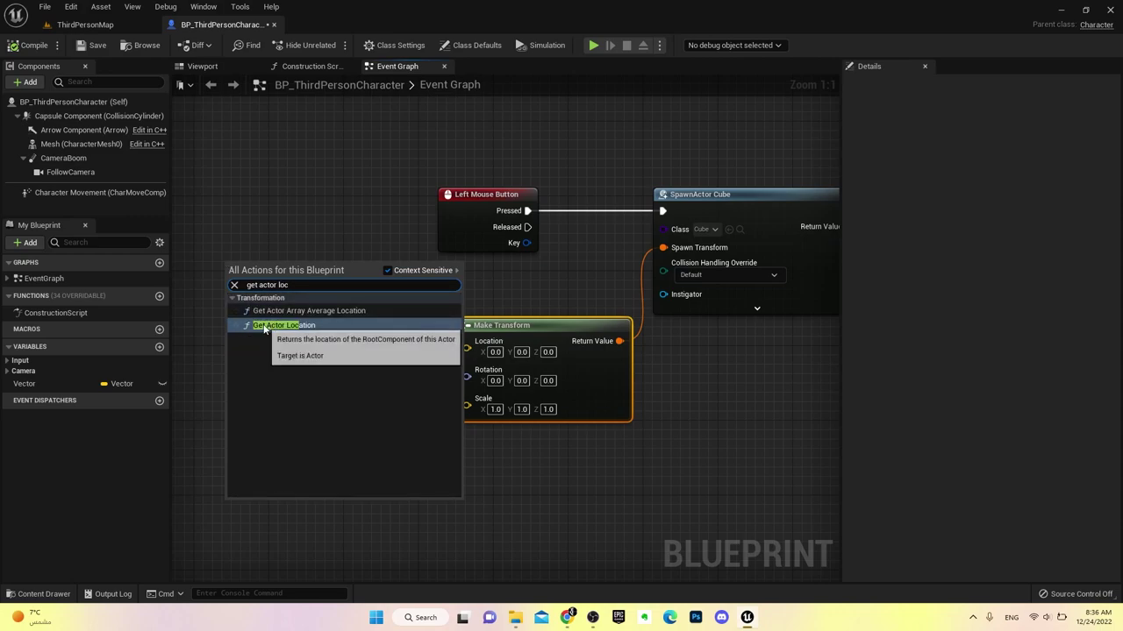
{"action": "left_click", "coordinate": [339, 330]}
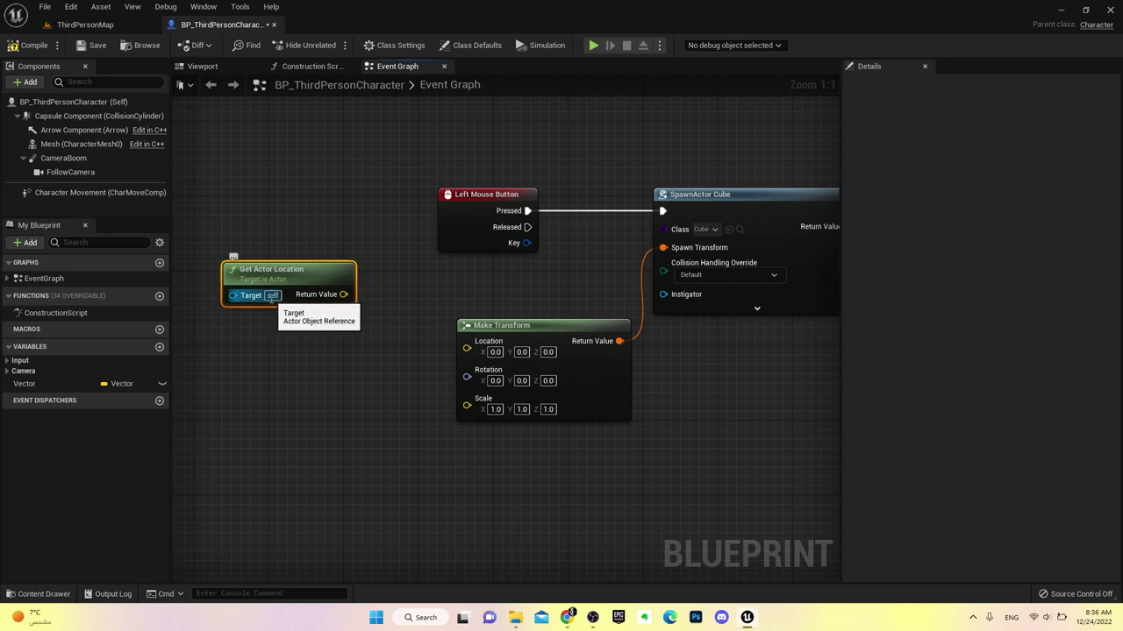
{"action": "left_click_drag", "start_coordinate": [302, 277], "coordinate": [255, 258]}
{"action": "right_click_drag", "start_coordinate": [255, 264], "coordinate": [331, 252]}
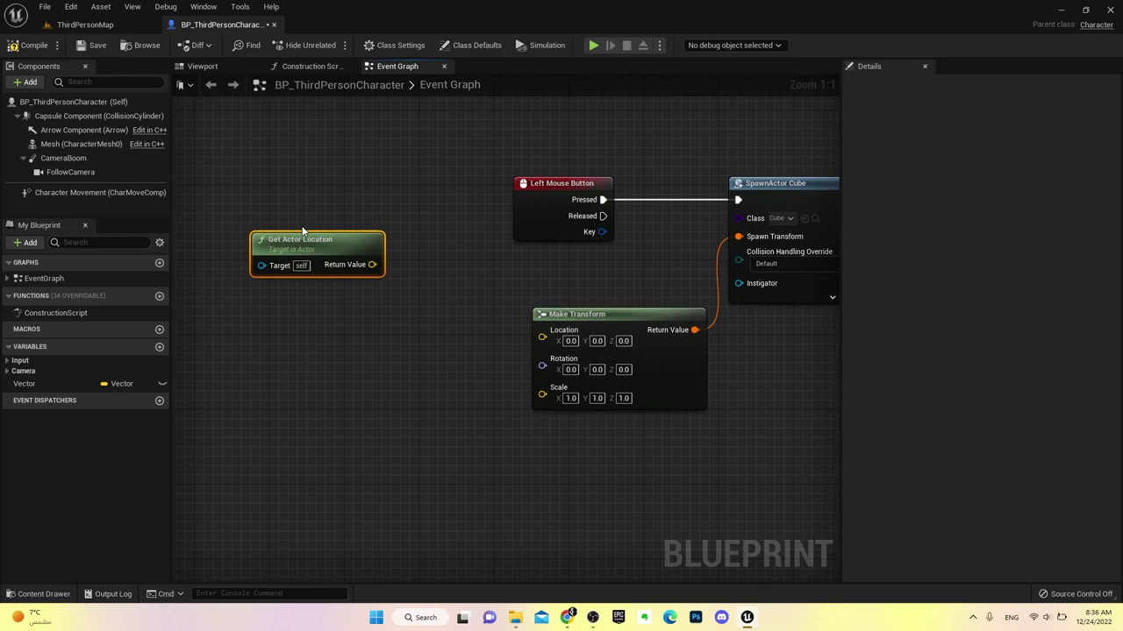
{"action": "left_click_drag", "start_coordinate": [302, 230], "coordinate": [256, 220]}
Add 130 on Z to the actor location and wire the sum into Make Transform's Location
{"action": "left_click_drag", "start_coordinate": [325, 255], "coordinate": [299, 321]}
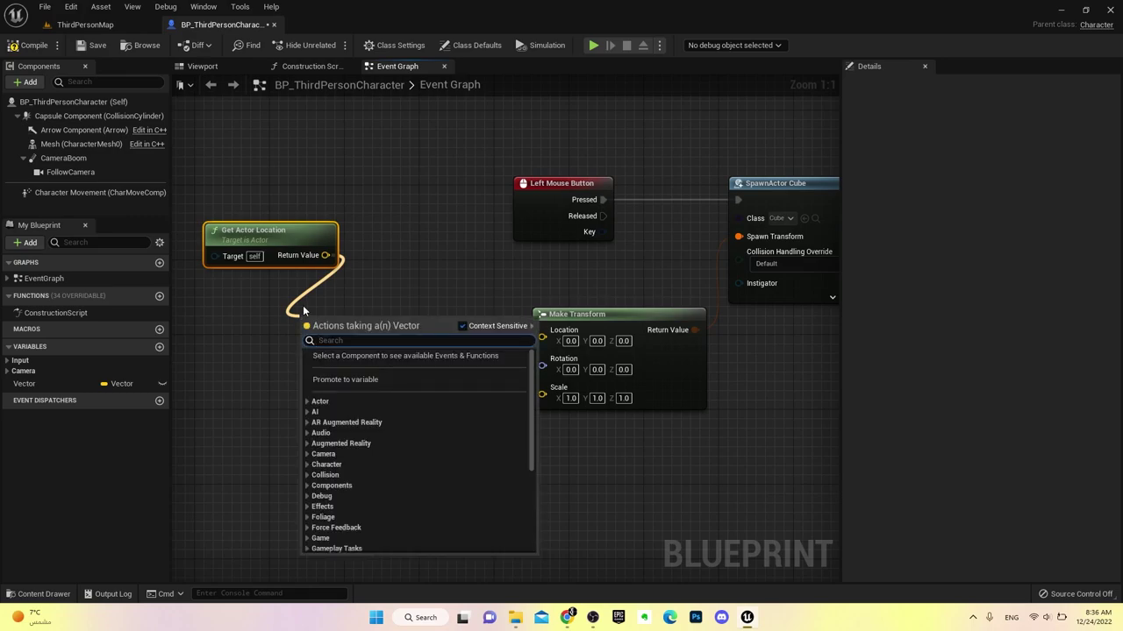
{"action": "type", "text": "+"}
{"action": "left_click", "coordinate": [377, 372]}
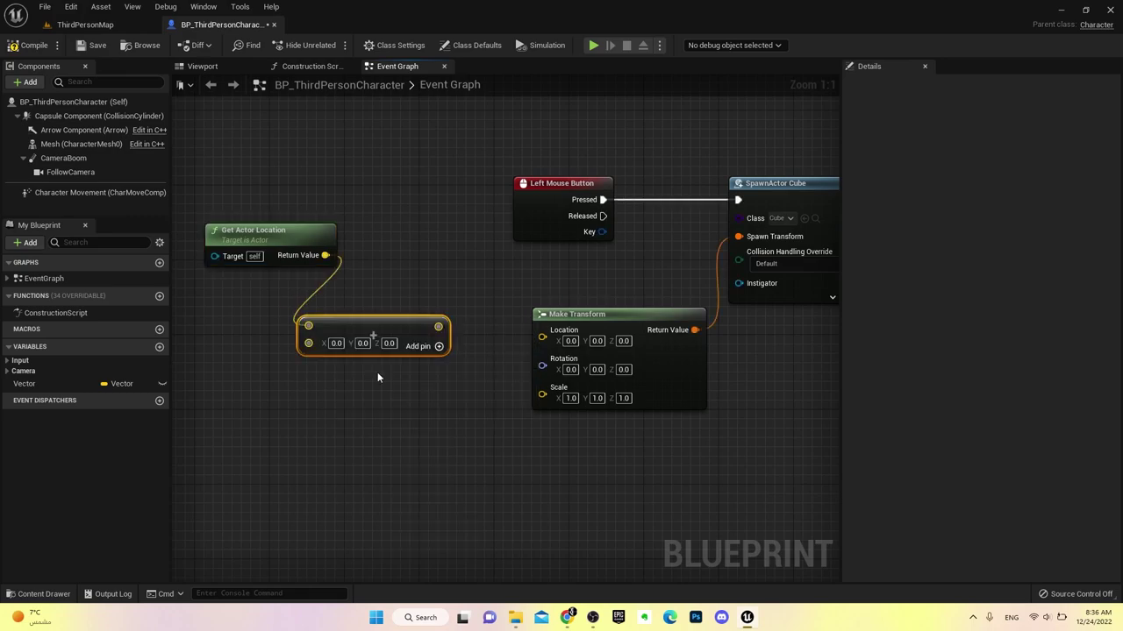
{"action": "left_click_drag", "start_coordinate": [340, 317], "coordinate": [337, 288]}
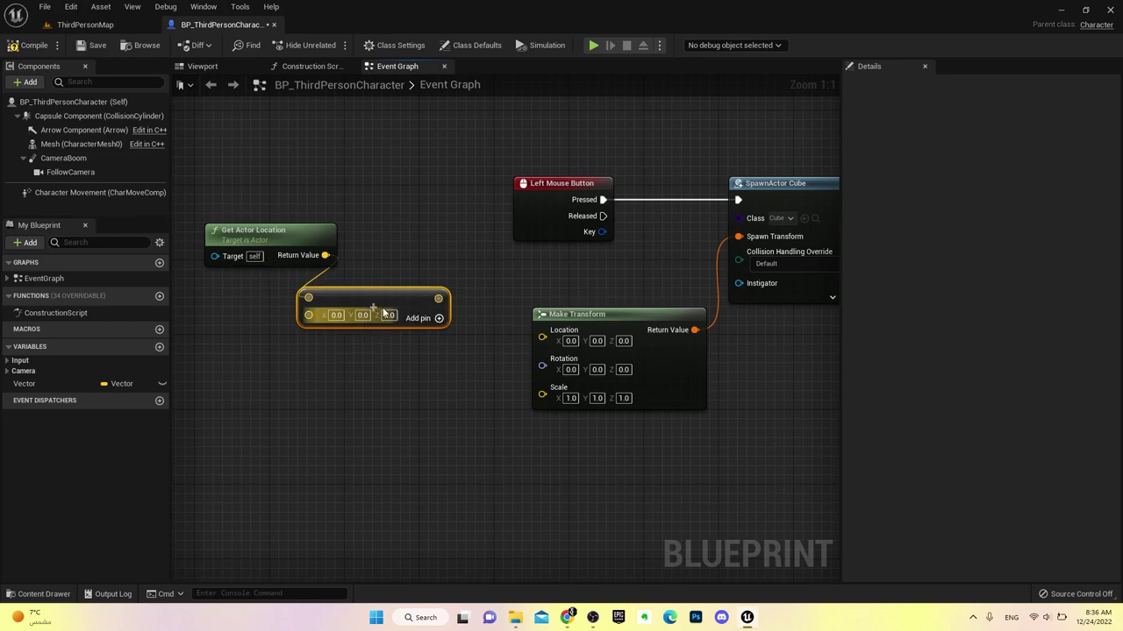
{"action": "type", "text": "1"}
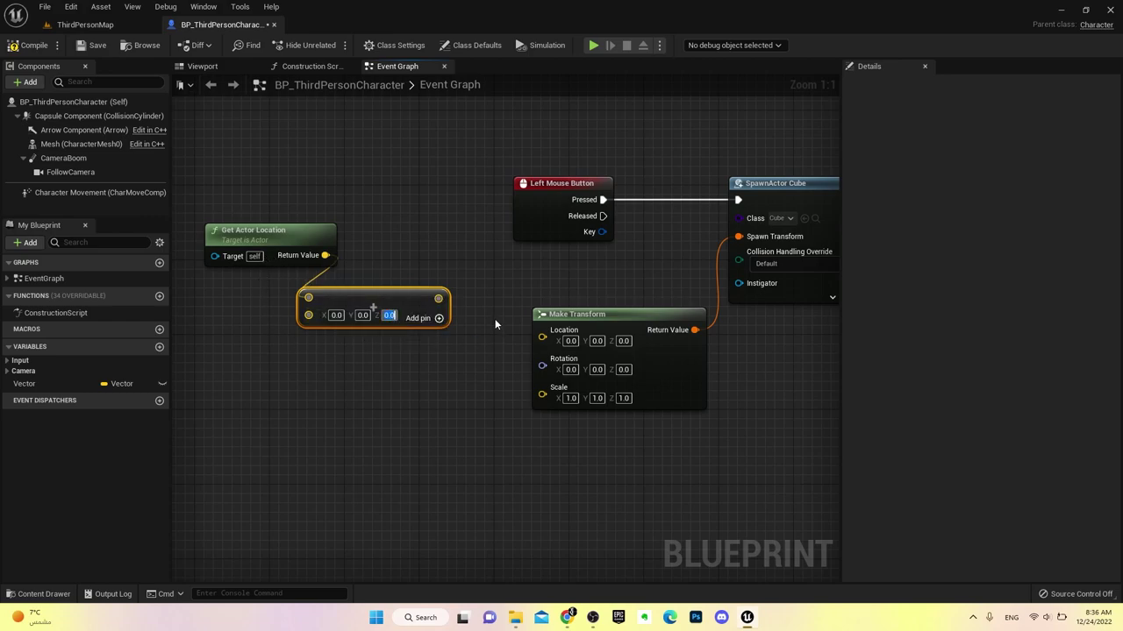
{"action": "type", "text": "30"}
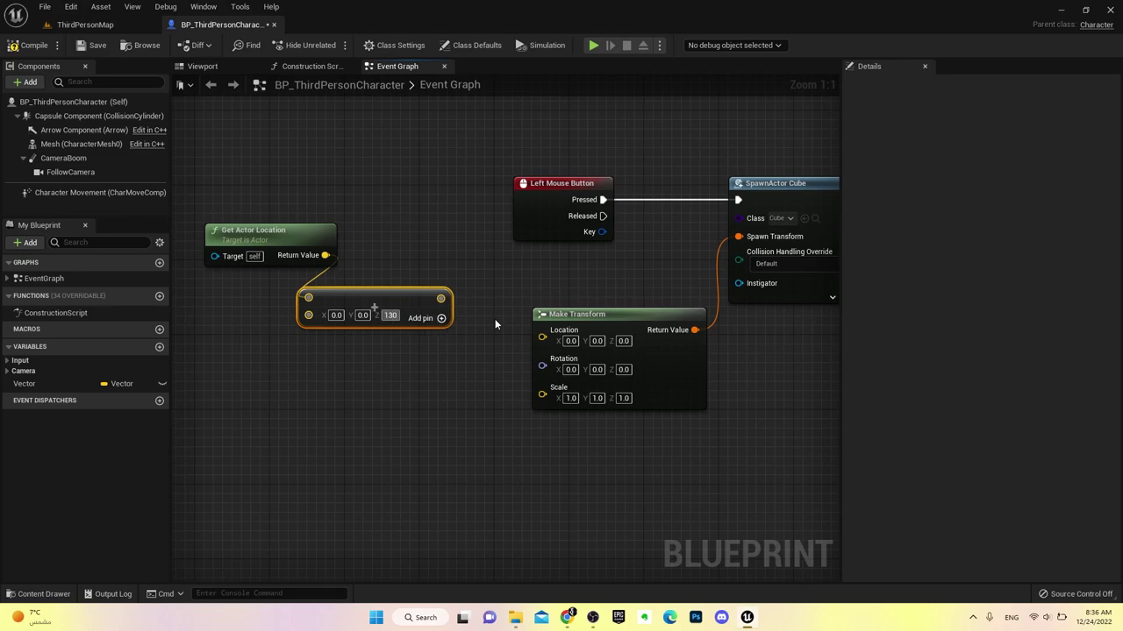
{"action": "key", "text": "Return"}
{"action": "left_click", "coordinate": [403, 367]}
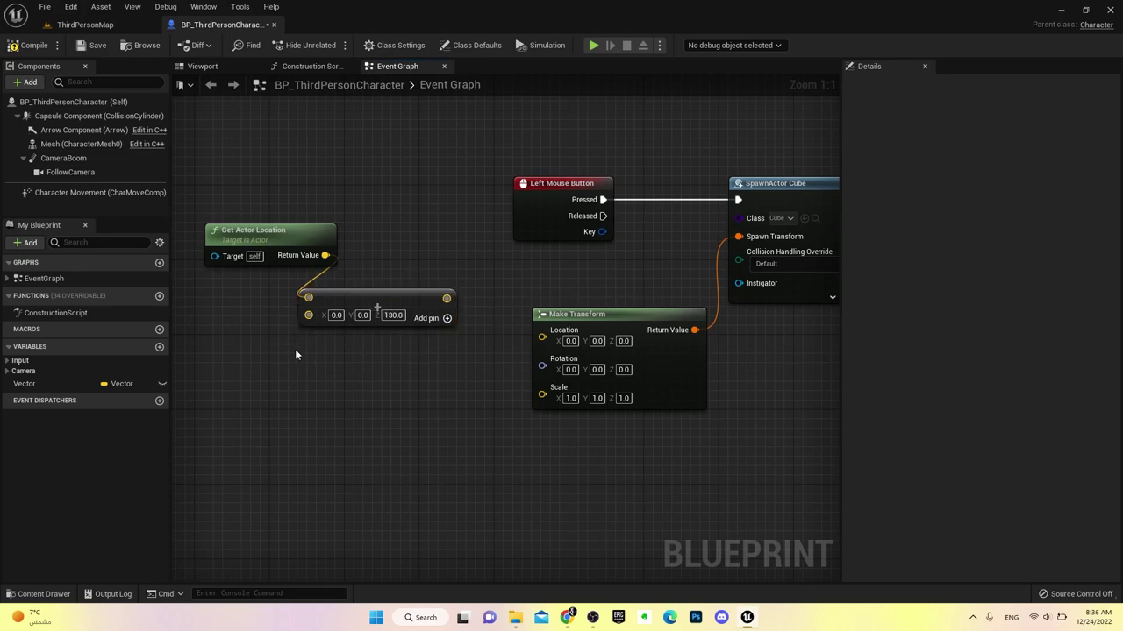
{"action": "left_click_drag", "start_coordinate": [446, 298], "coordinate": [542, 336]}
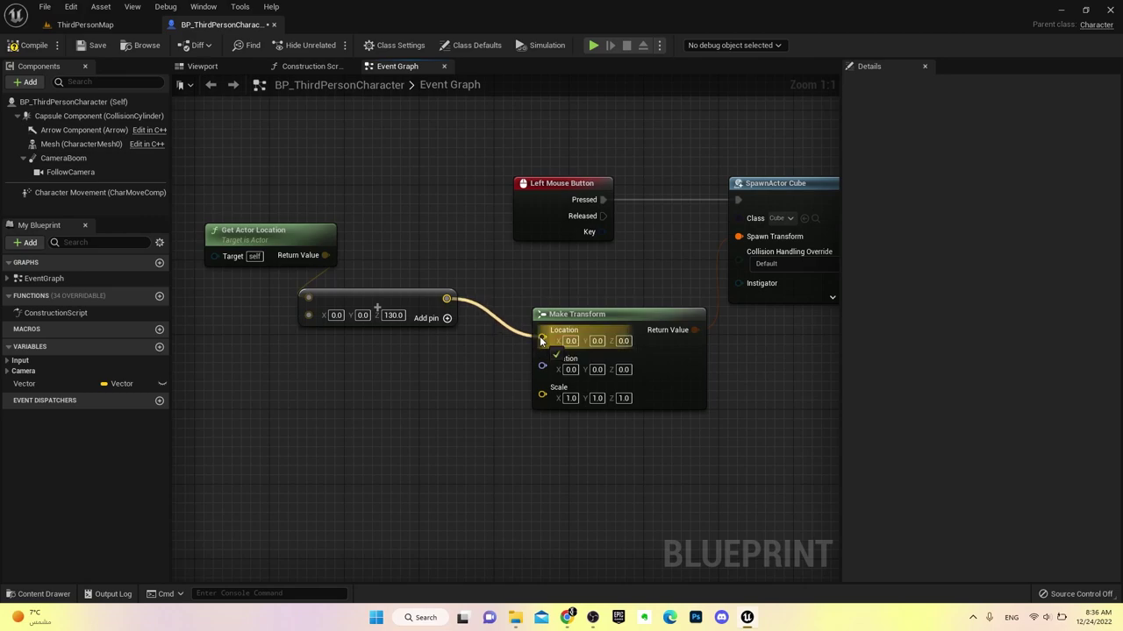
Compile and play-test, spawning a cube 130 units above the character
{"action": "right_click_drag", "start_coordinate": [406, 383], "coordinate": [463, 438]}
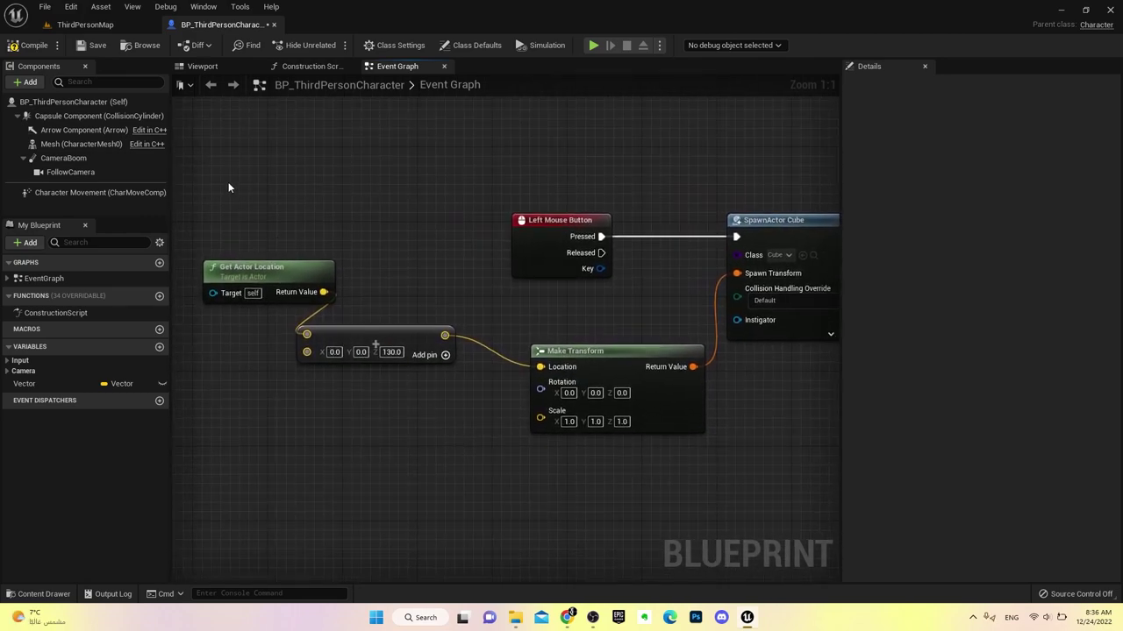
{"action": "left_click", "coordinate": [33, 44]}
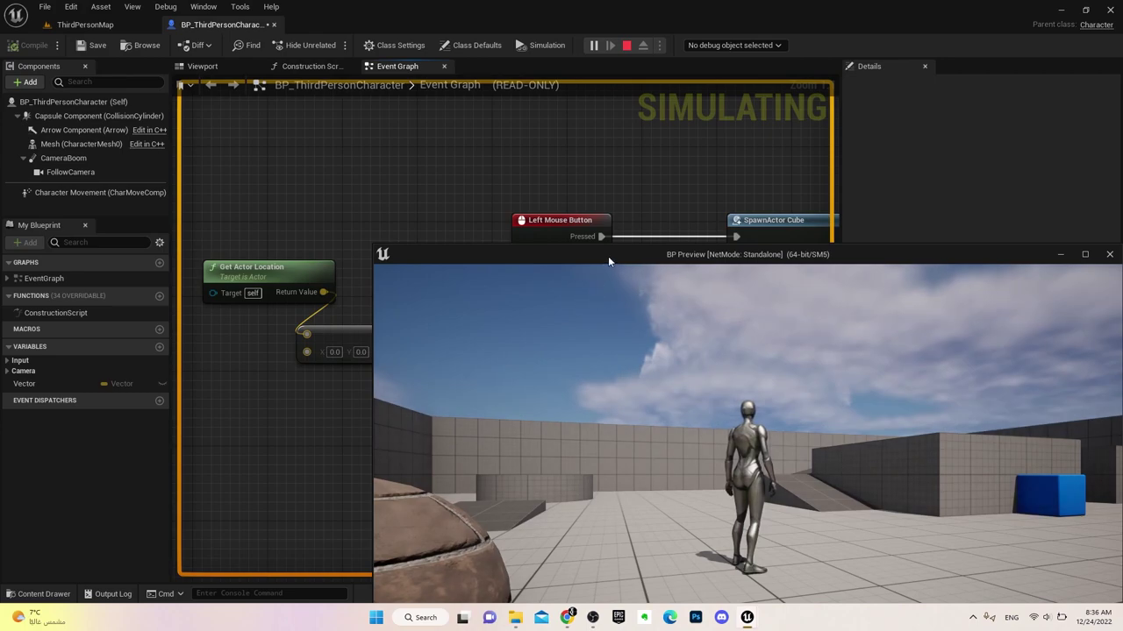
{"action": "left_click_drag", "start_coordinate": [608, 256], "coordinate": [396, 96]}
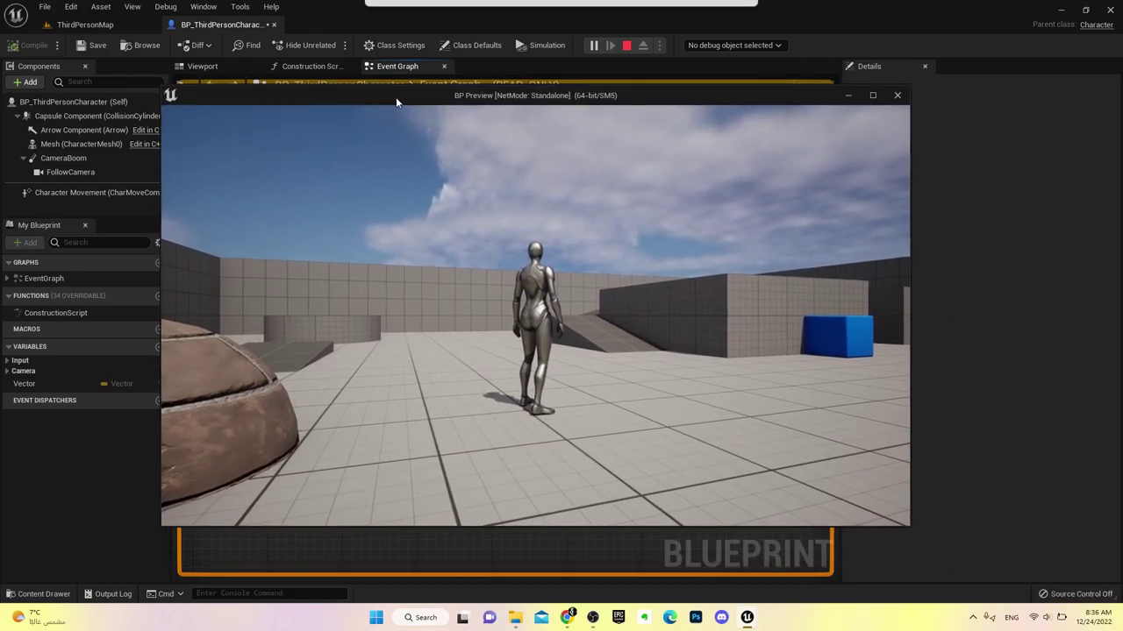
{"action": "left_click", "coordinate": [535, 314]}
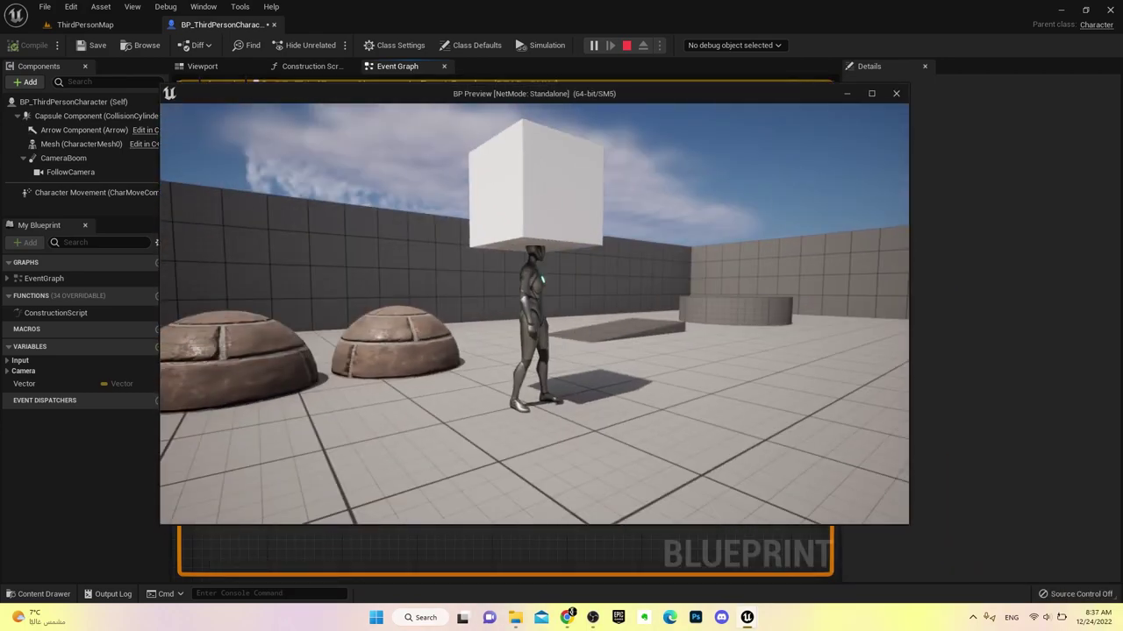
{"action": "key", "text": "Escape"}
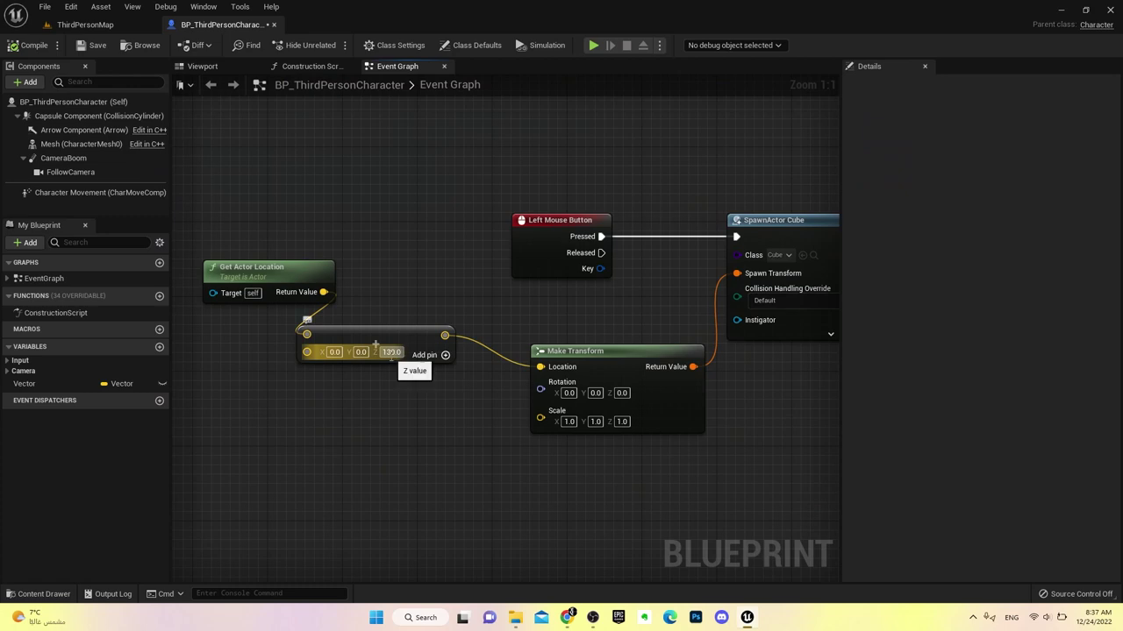
Change the Add node's Z offset to 160, recompile, and play-test again
{"action": "left_click", "coordinate": [391, 352]}
{"action": "type", "text": "160"}
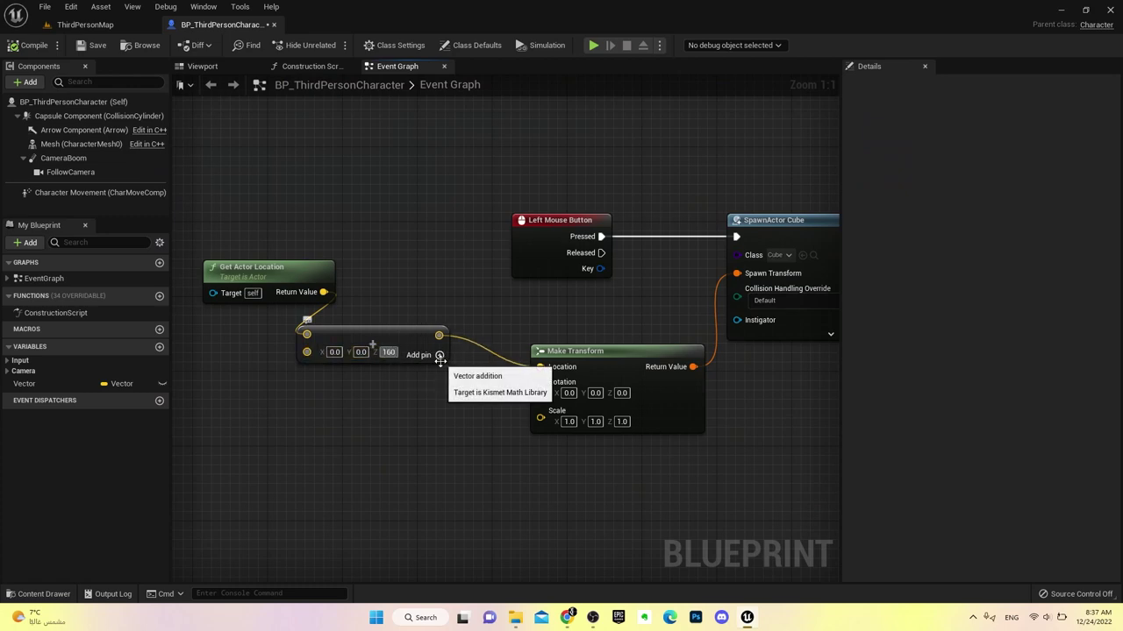
{"action": "left_click", "coordinate": [32, 47]}
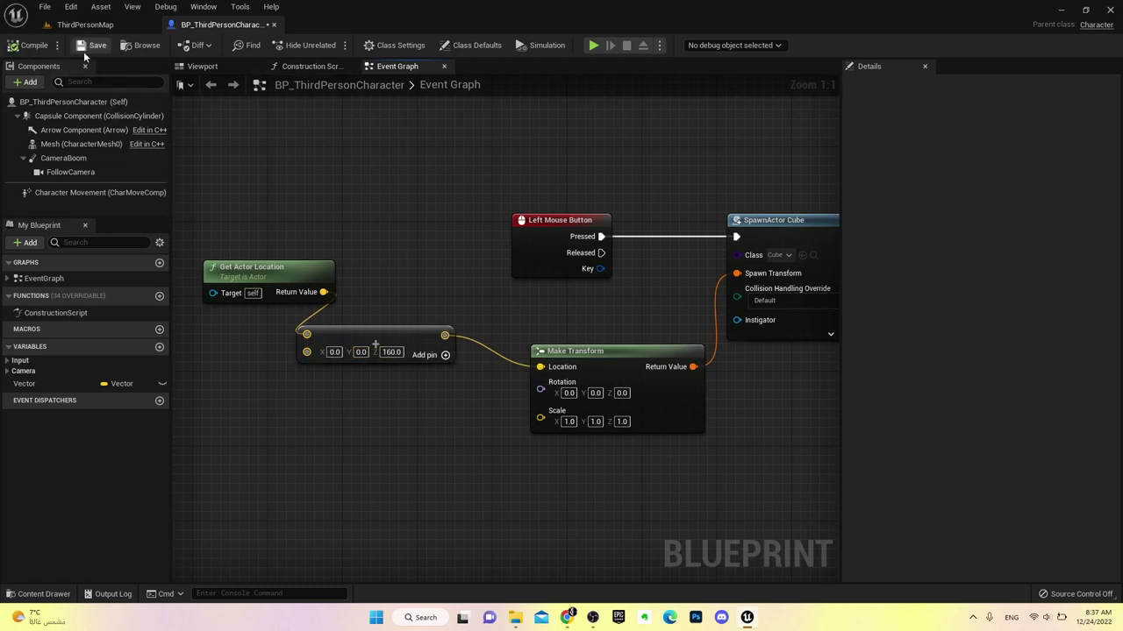
{"action": "left_click", "coordinate": [594, 45]}
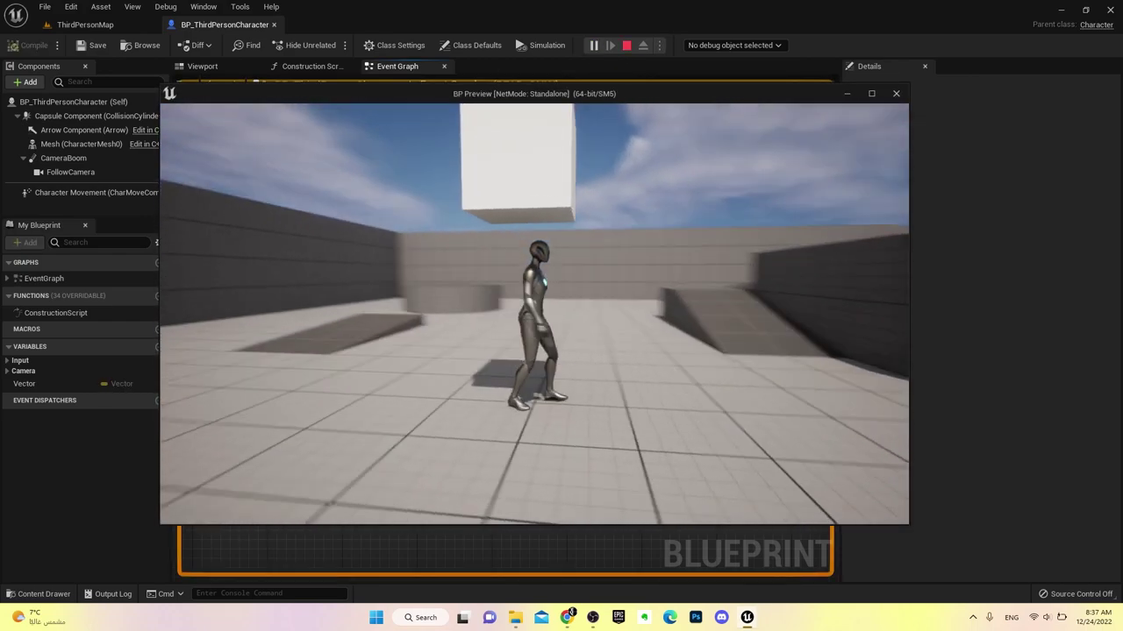
{"action": "key", "text": "w"}
{"action": "key", "text": "w"}
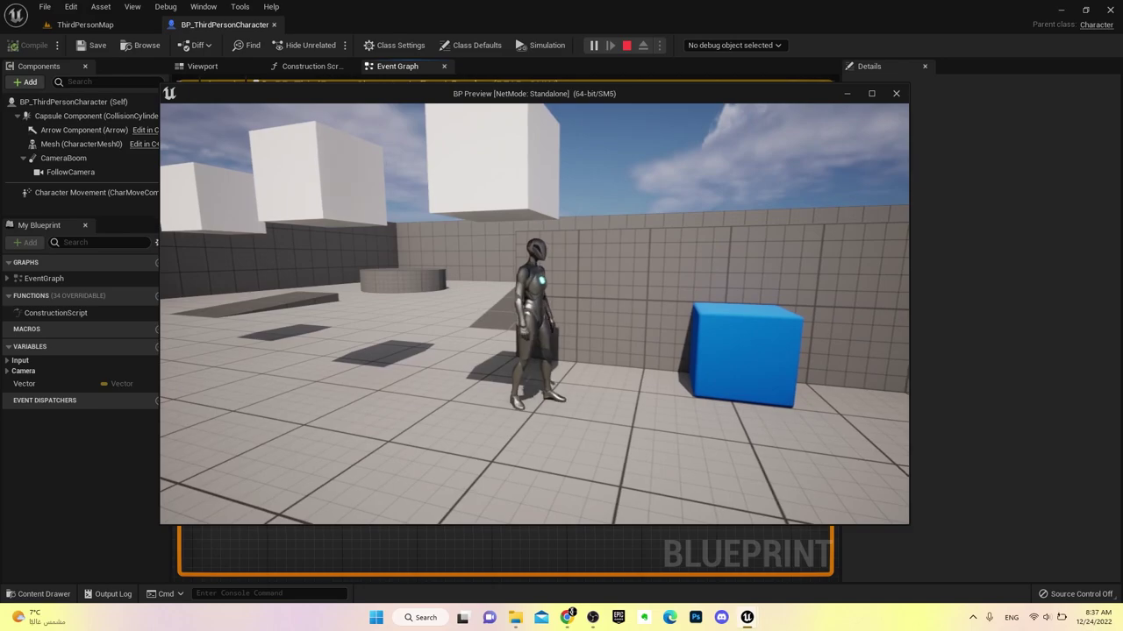
{"action": "key", "text": "w"}
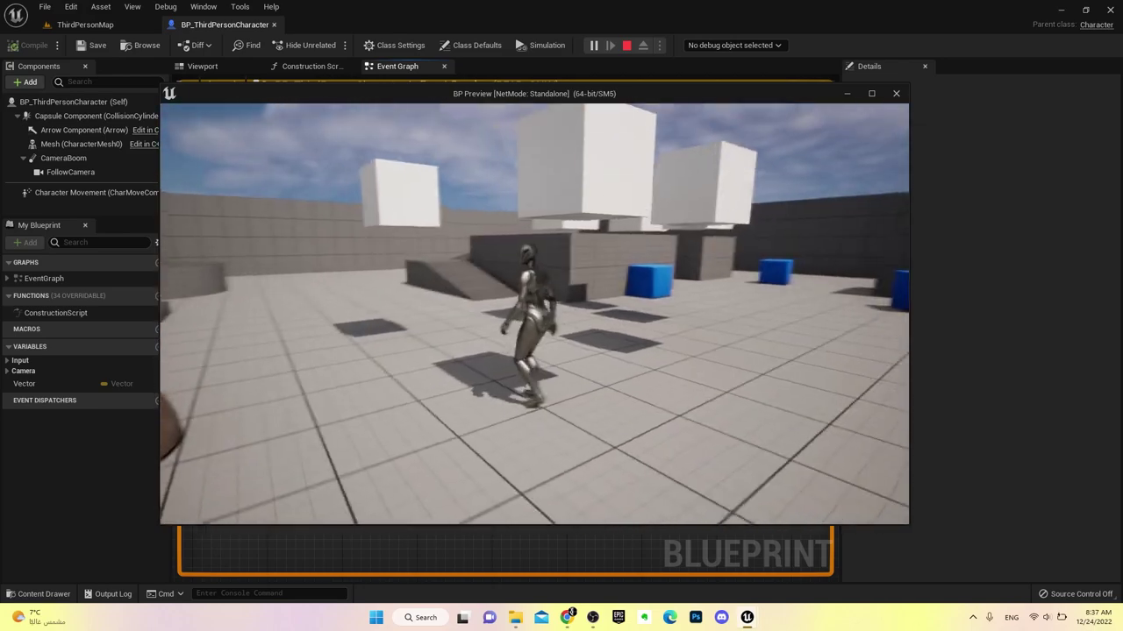
{"action": "key", "text": "w"}
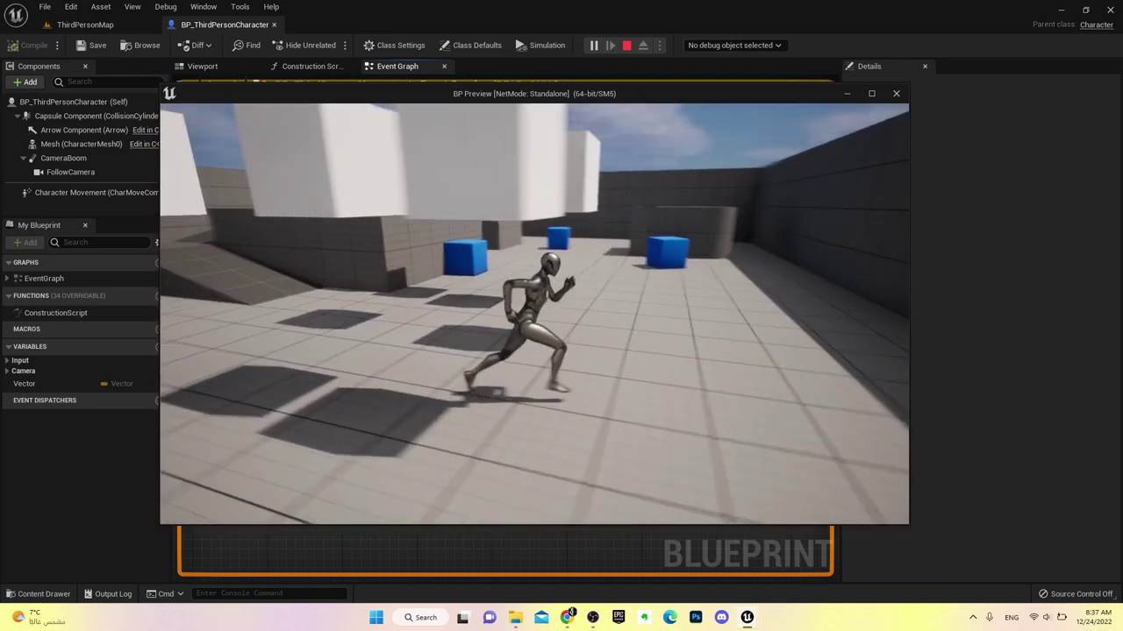
{"action": "key", "text": "Escape"}
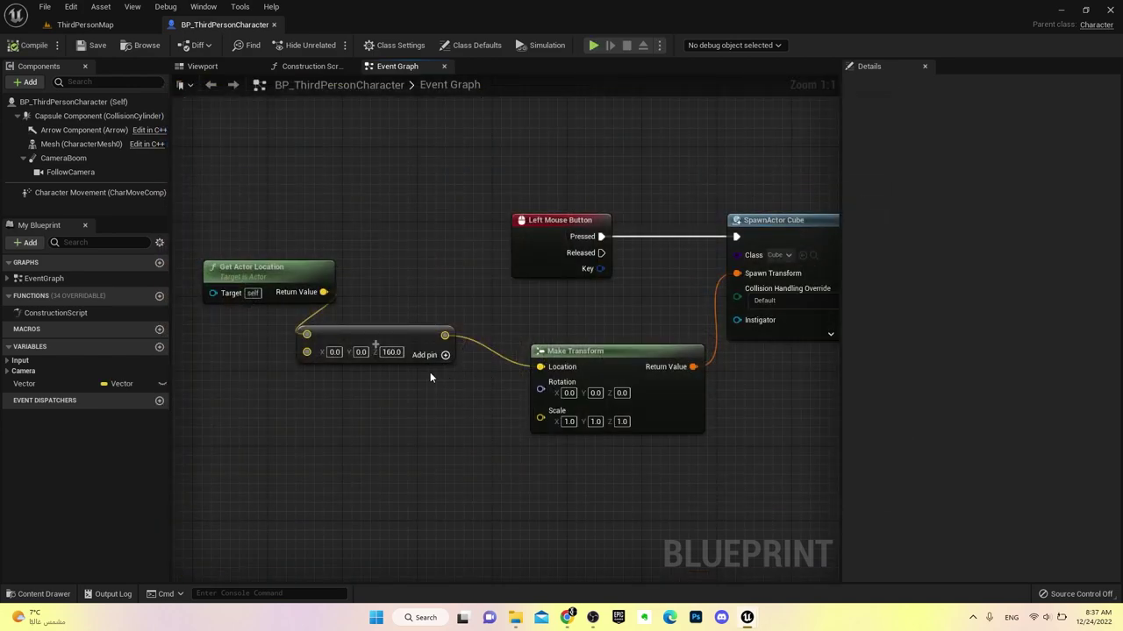
{"action": "mouse_move", "coordinate": [581, 314]}
{"action": "right_mouse_down"}
{"action": "mouse_move", "coordinate": [411, 300]}
{"action": "mouse_move", "coordinate": [464, 306]}
{"action": "right_mouse_up"}
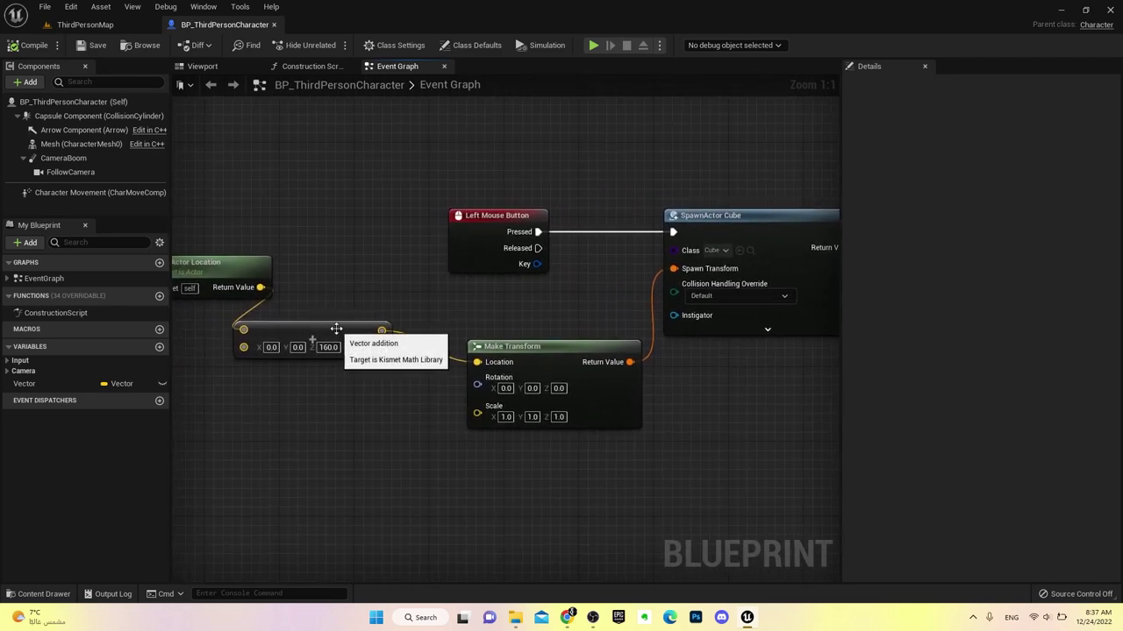
{"action": "left_click", "coordinate": [370, 321]}
{"action": "right_click_drag", "start_coordinate": [370, 320], "coordinate": [452, 315]}
{"action": "left_click_drag", "start_coordinate": [209, 235], "coordinate": [358, 405]}
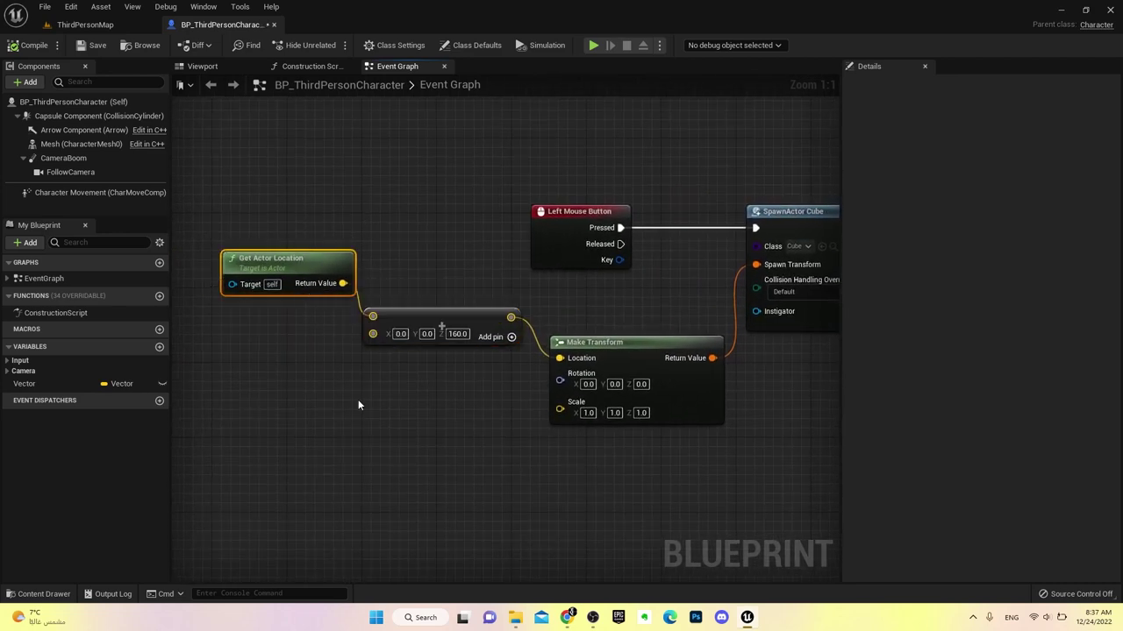
{"action": "left_click", "coordinate": [412, 322]}
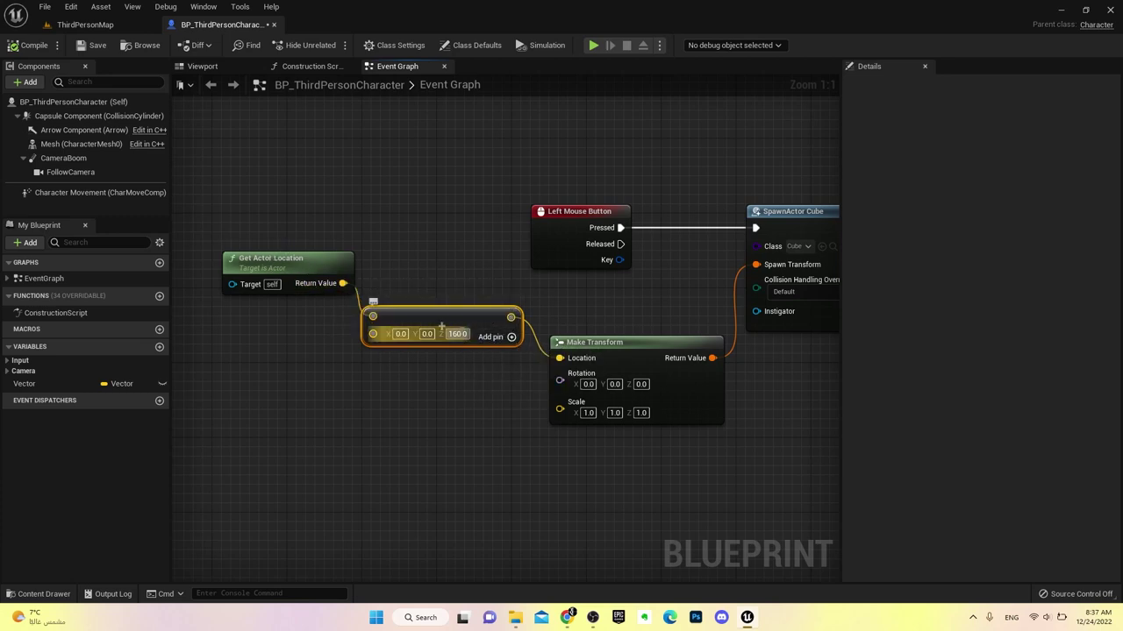
{"action": "right_click_drag", "start_coordinate": [441, 326], "coordinate": [425, 321]}
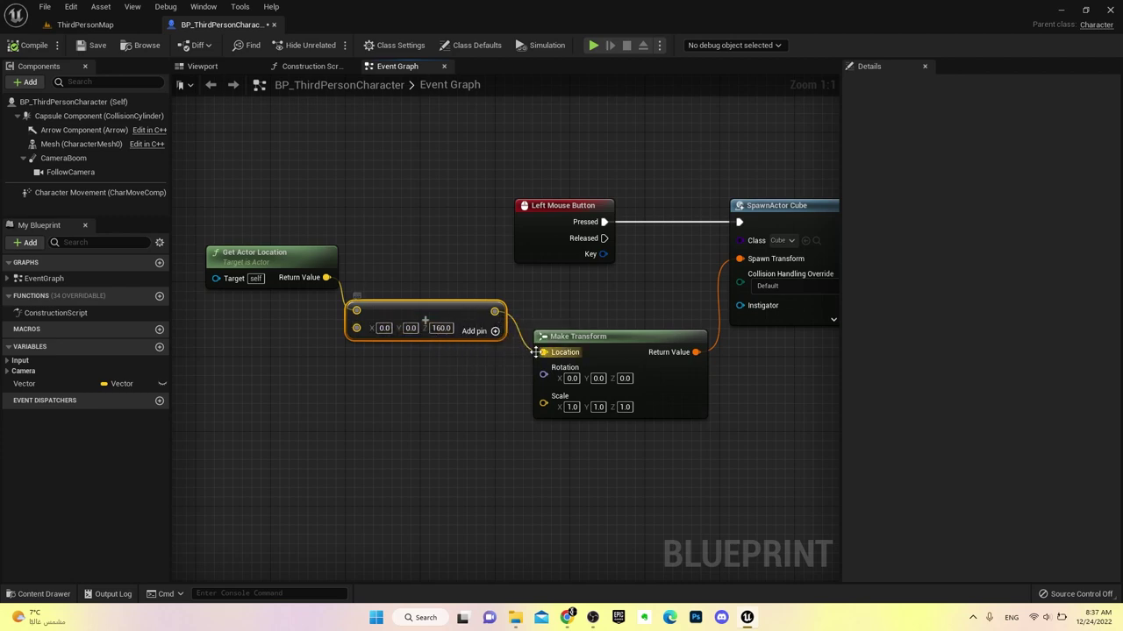
{"action": "right_click_drag", "start_coordinate": [742, 265], "coordinate": [626, 261]}
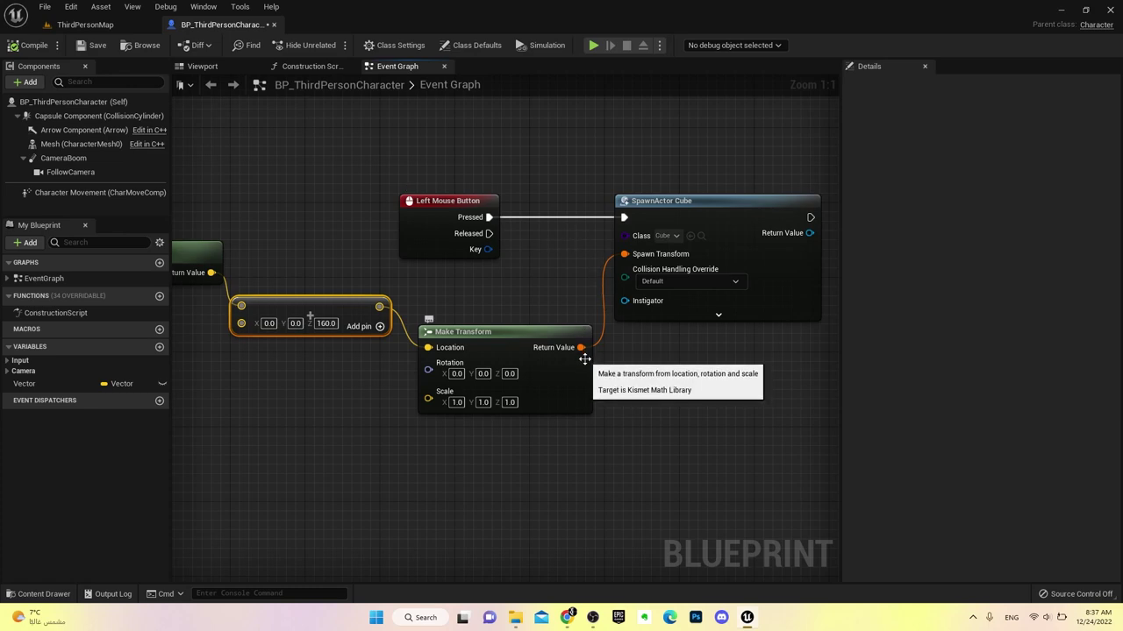
{"action": "right_click_drag", "start_coordinate": [602, 328], "coordinate": [453, 397]}
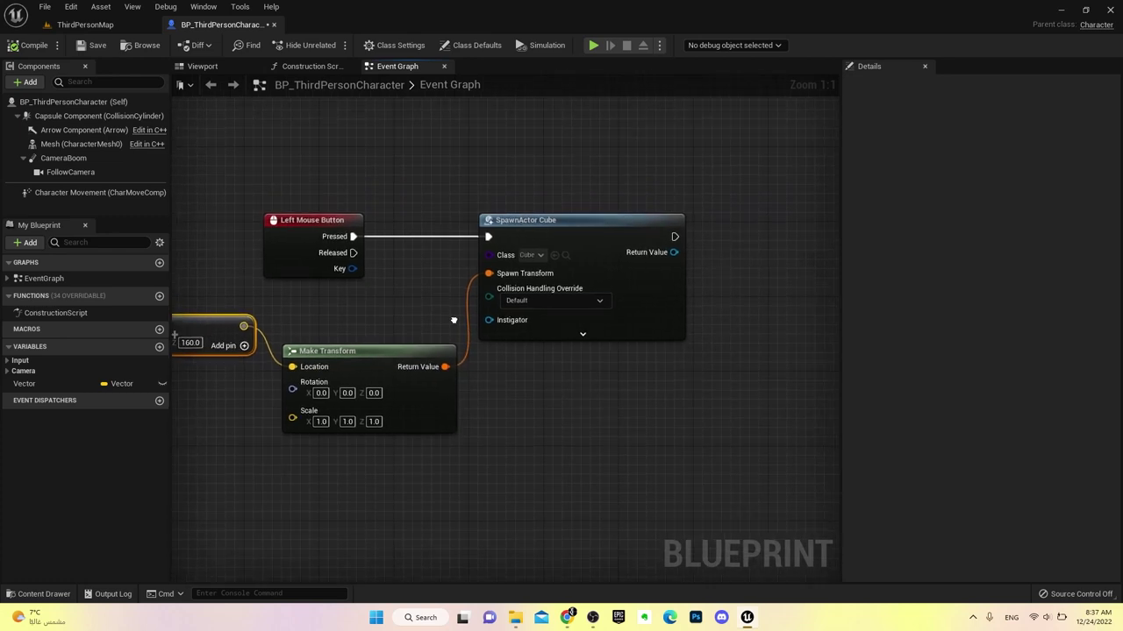
{"action": "left_click", "coordinate": [341, 447]}
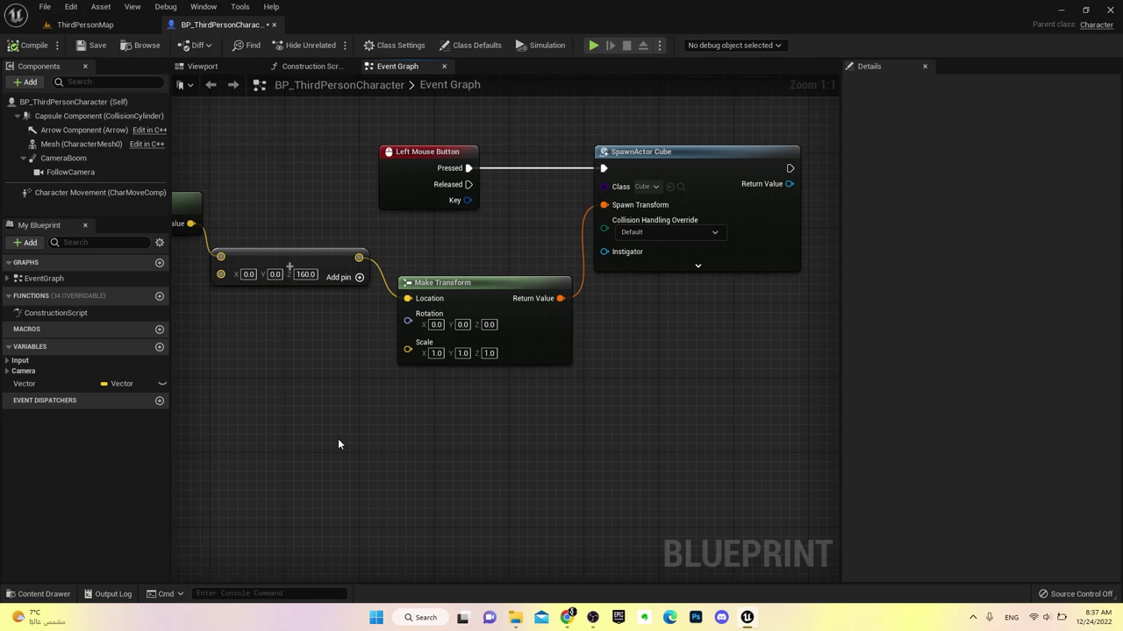
{"action": "mouse_move", "coordinate": [401, 346]}
{"action": "right_mouse_down"}
{"action": "mouse_move", "coordinate": [412, 173]}
{"action": "mouse_move", "coordinate": [392, 227]}
{"action": "right_mouse_up"}
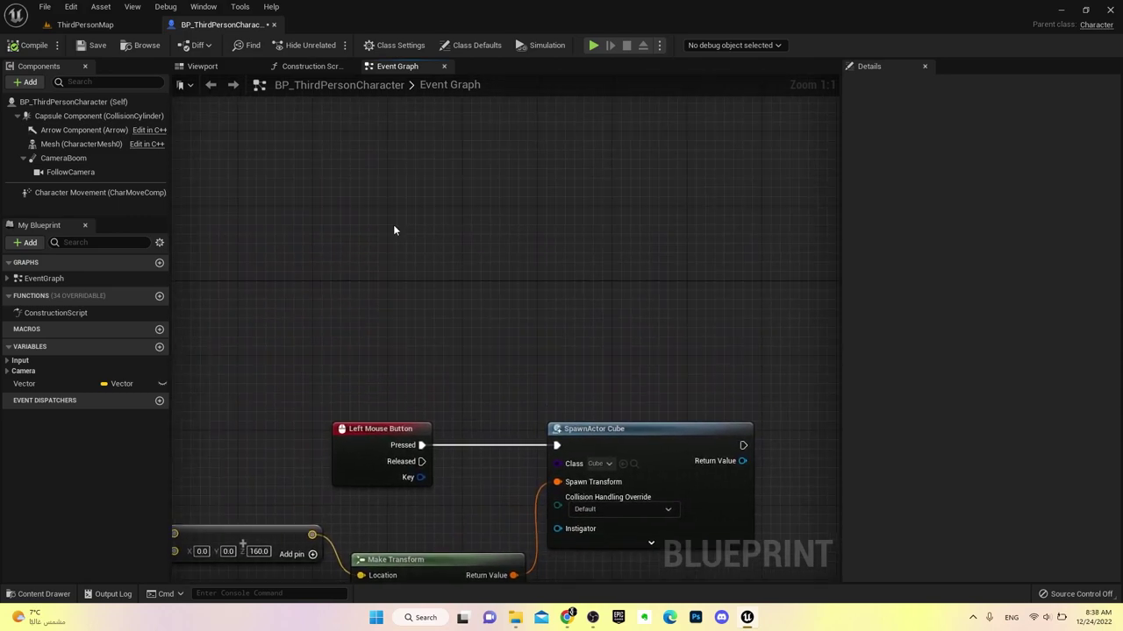
Place an unconnected Event Tick node above the Make Transform and SpawnActor chain
{"action": "right_click", "coordinate": [373, 194]}
{"action": "type", "text": "event"}
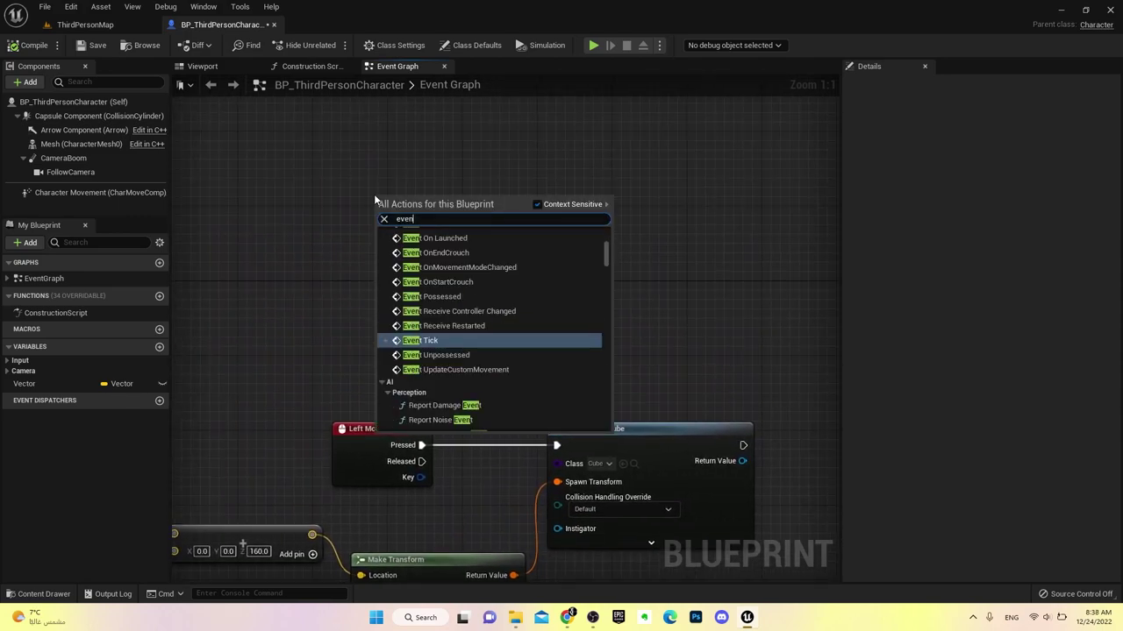
{"action": "type", "text": " tick"}
{"action": "key", "text": "Return"}
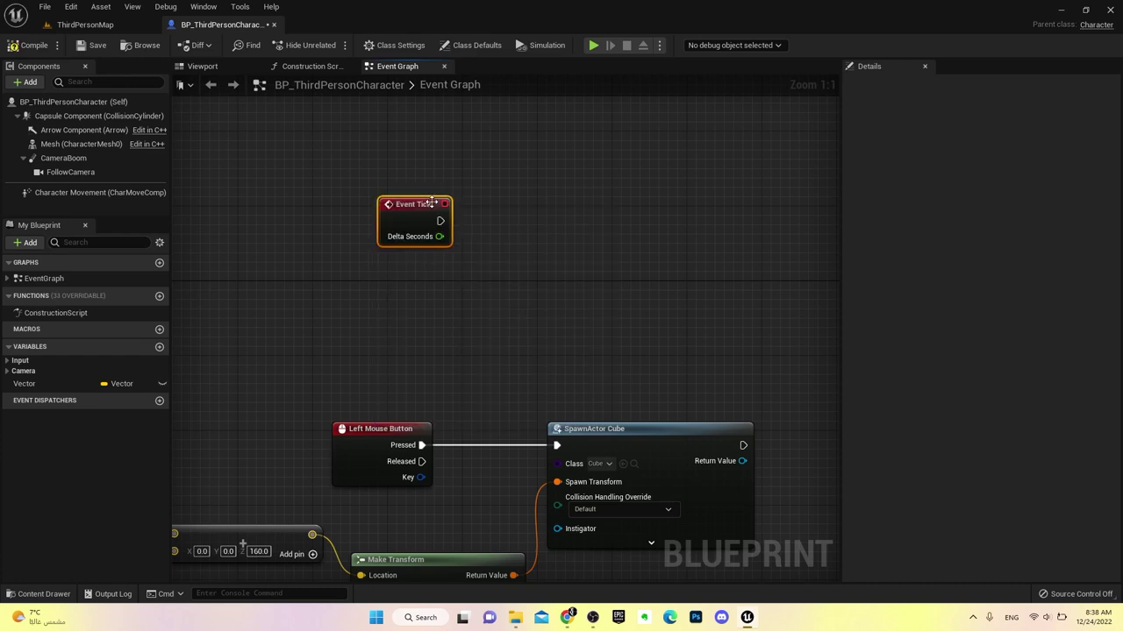
{"action": "left_click_drag", "start_coordinate": [432, 203], "coordinate": [375, 166]}
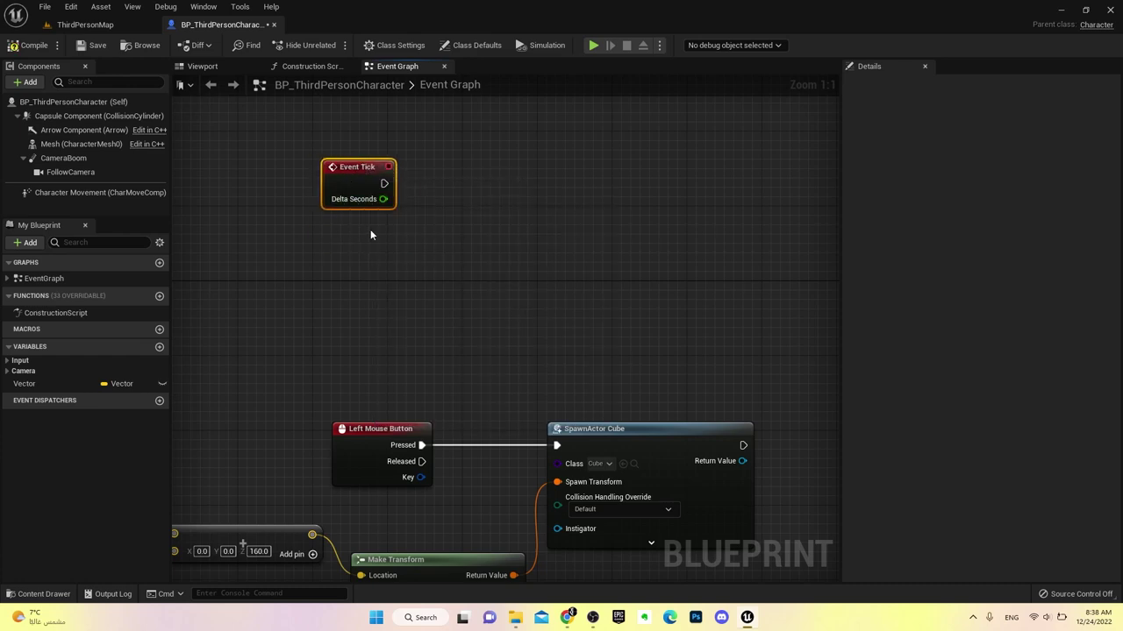
{"action": "left_click_drag", "start_coordinate": [383, 184], "coordinate": [517, 190]}
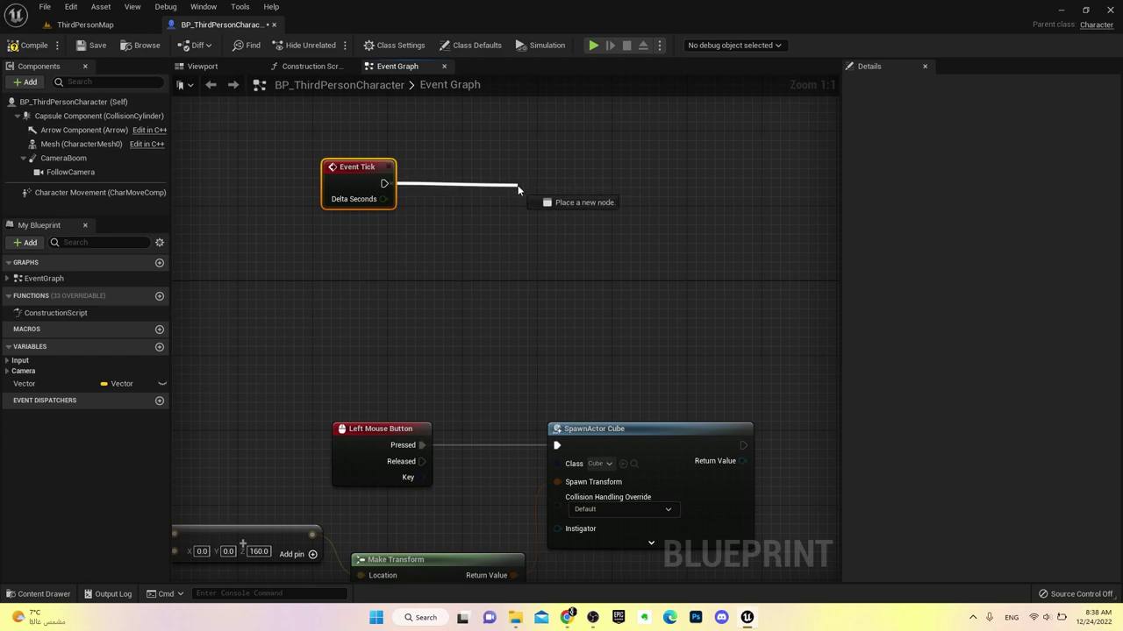
{"action": "left_click", "coordinate": [436, 235]}
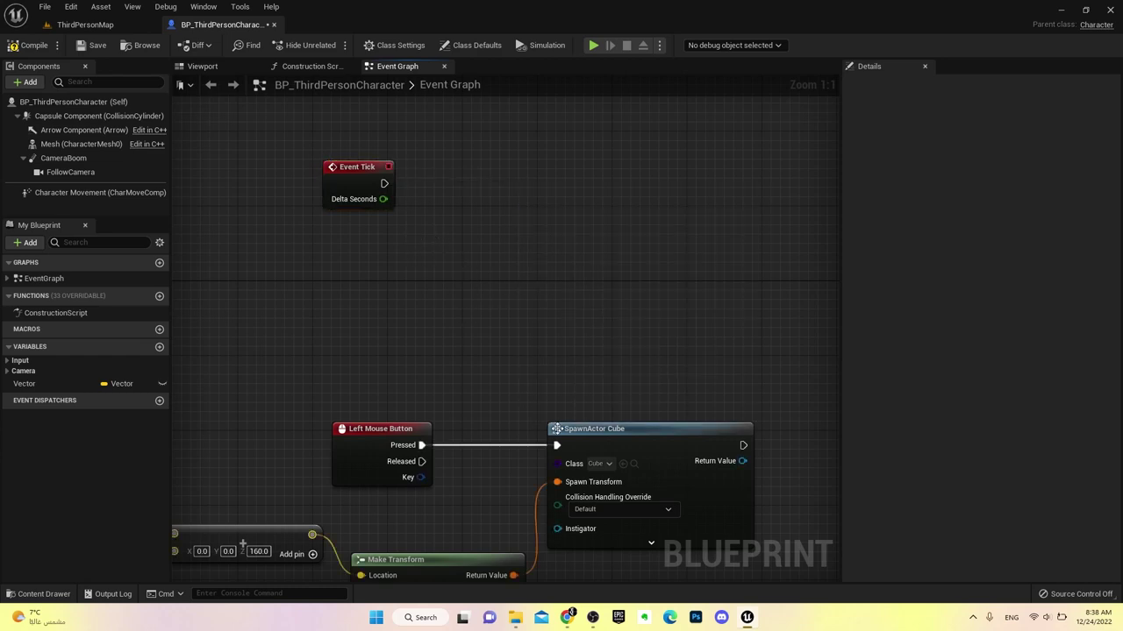
{"action": "right_click_drag", "start_coordinate": [533, 374], "coordinate": [506, 262]}
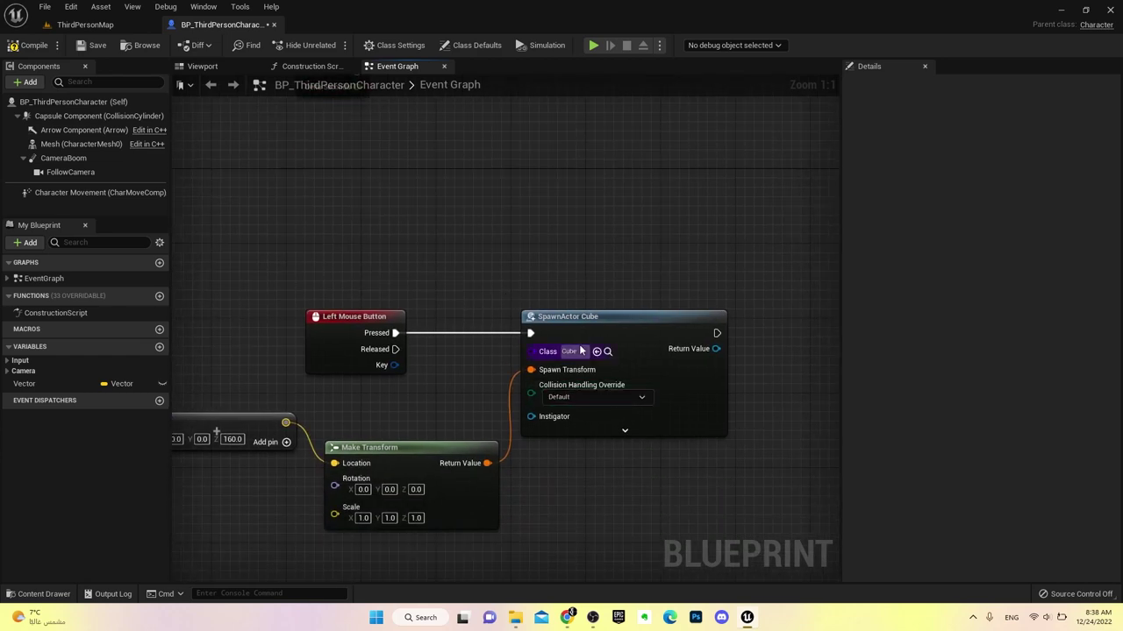
{"action": "right_click_drag", "start_coordinate": [435, 266], "coordinate": [443, 331]}
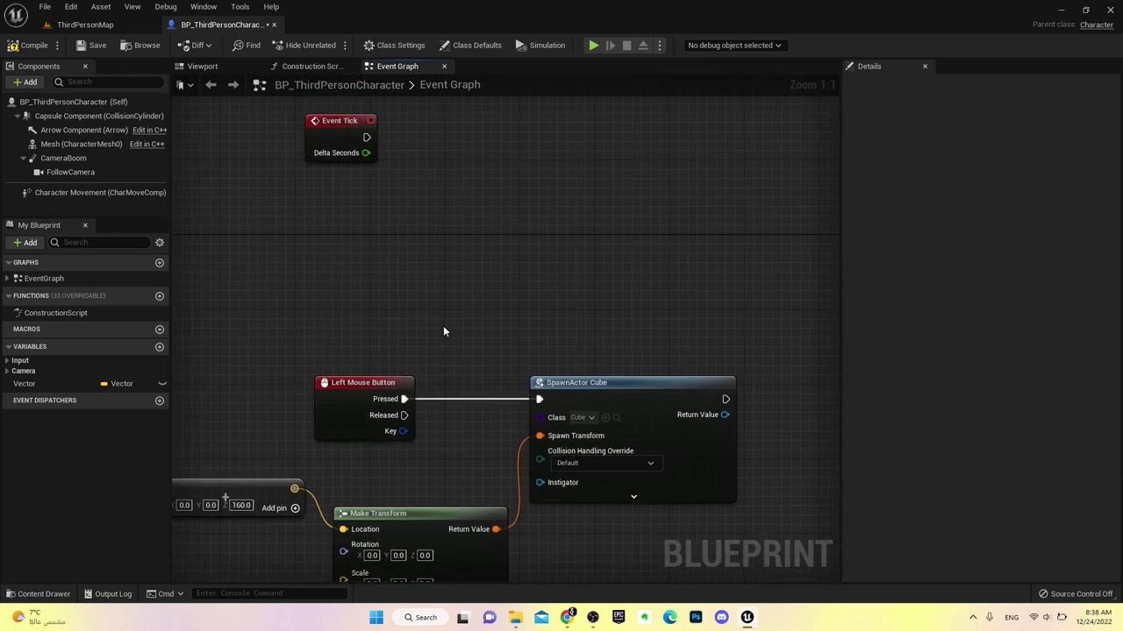
Promote SpawnActor's Return Value to a new variable with a SET node
{"action": "right_click", "coordinate": [724, 417]}
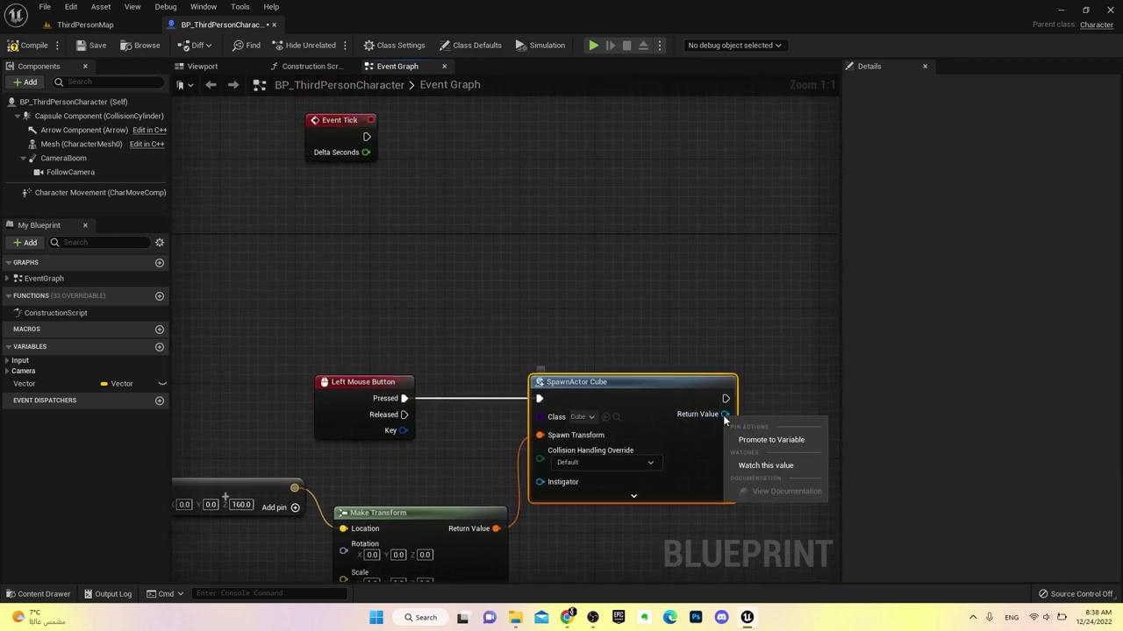
{"action": "right_click_drag", "start_coordinate": [651, 320], "coordinate": [579, 343]}
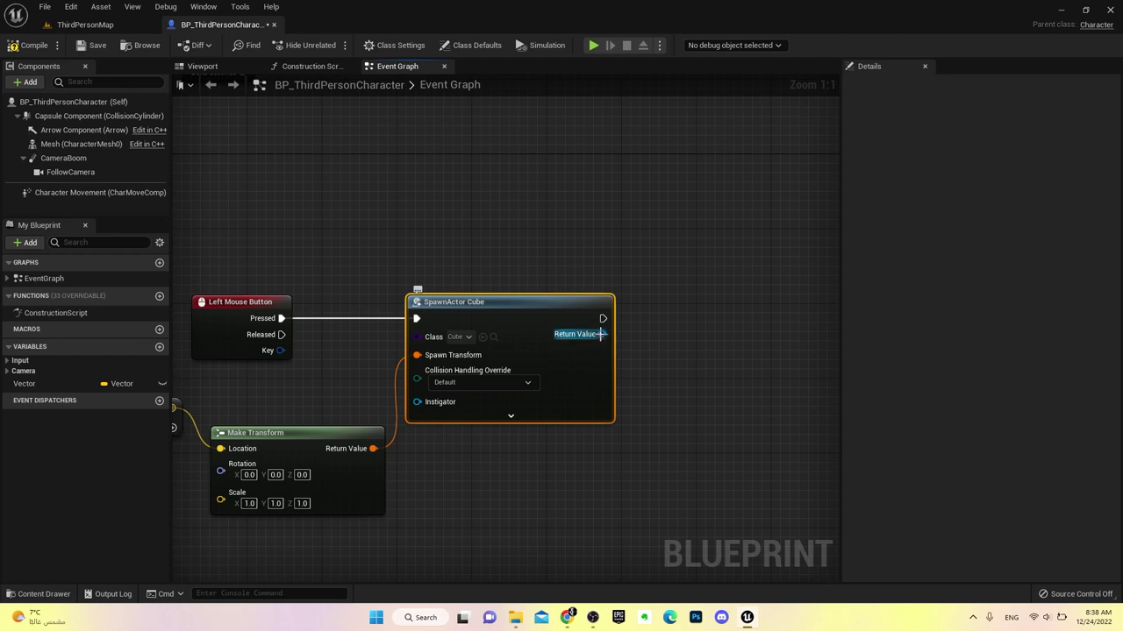
{"action": "right_click", "coordinate": [597, 334]}
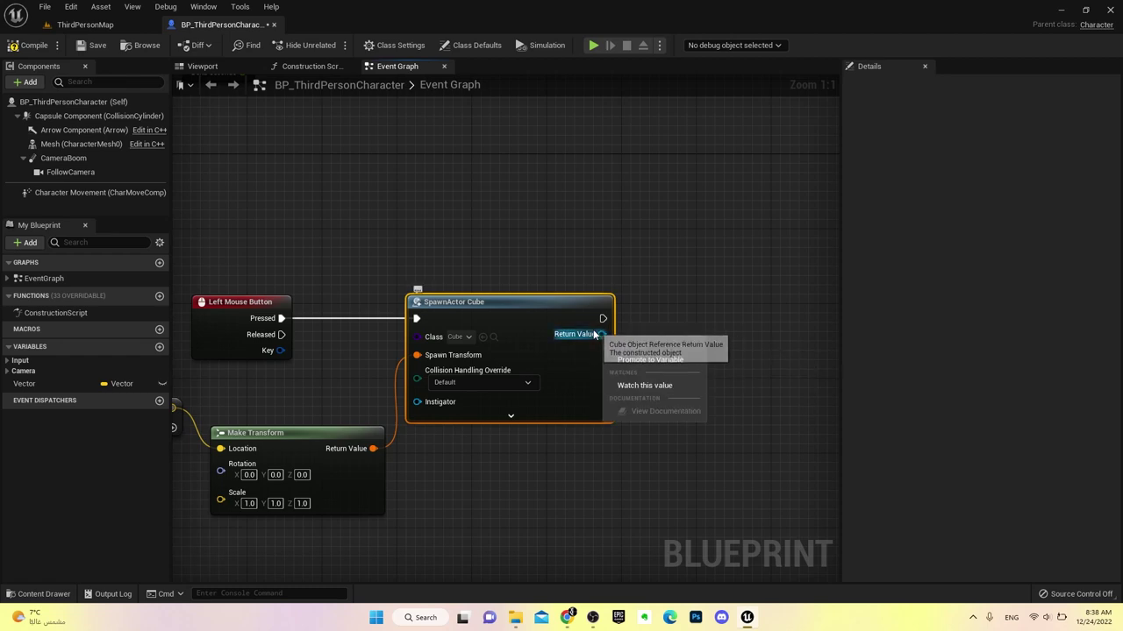
{"action": "left_click", "coordinate": [661, 361]}
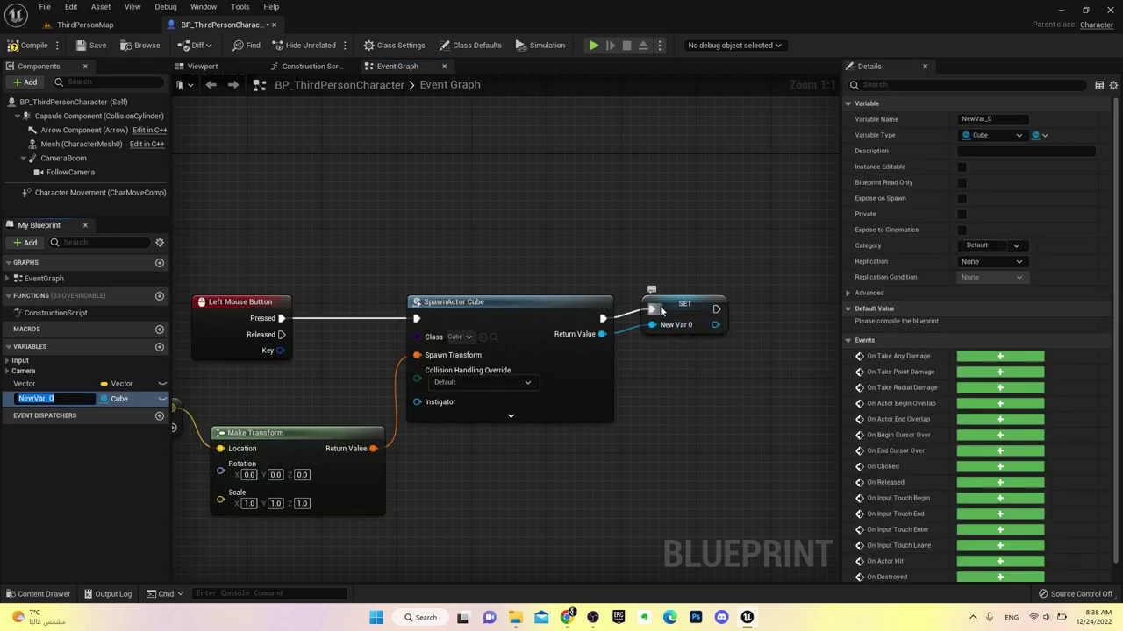
{"action": "left_click_drag", "start_coordinate": [675, 304], "coordinate": [676, 314]}
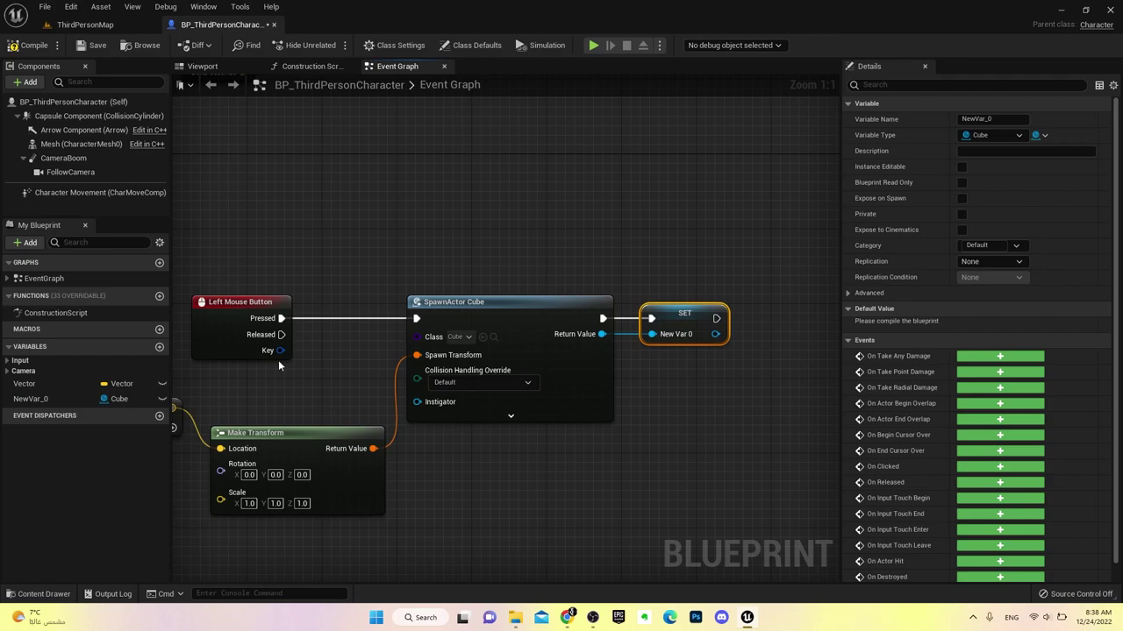
Rename the variable to Cube and place a Cube getter above the mouse event
{"action": "left_click", "coordinate": [40, 399]}
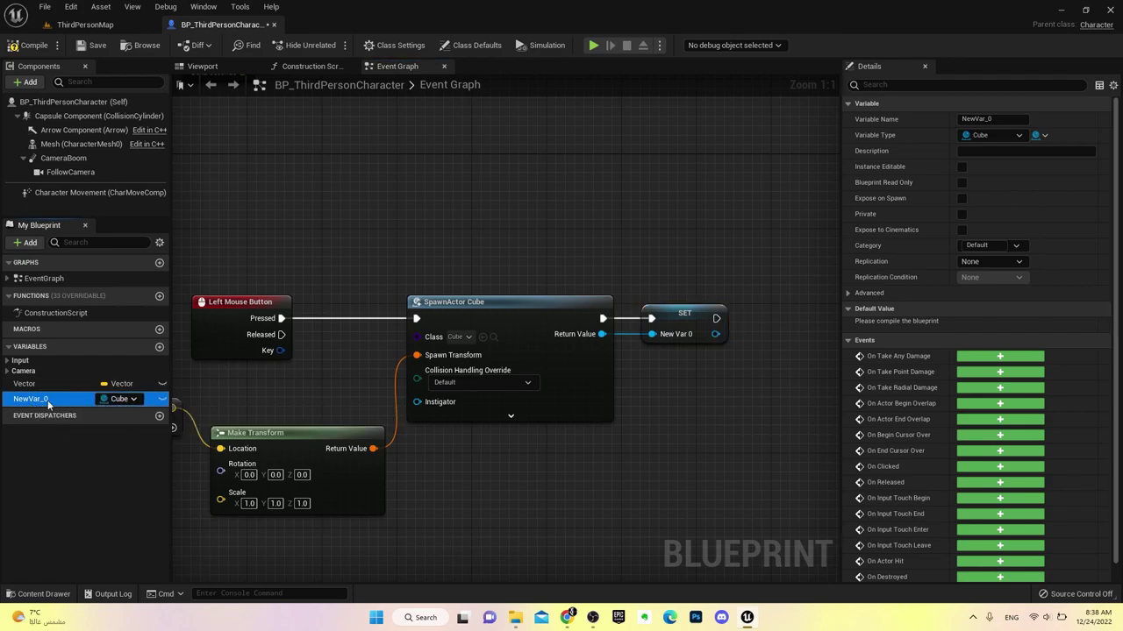
{"action": "left_click", "coordinate": [48, 401]}
{"action": "type", "text": "Cu"}
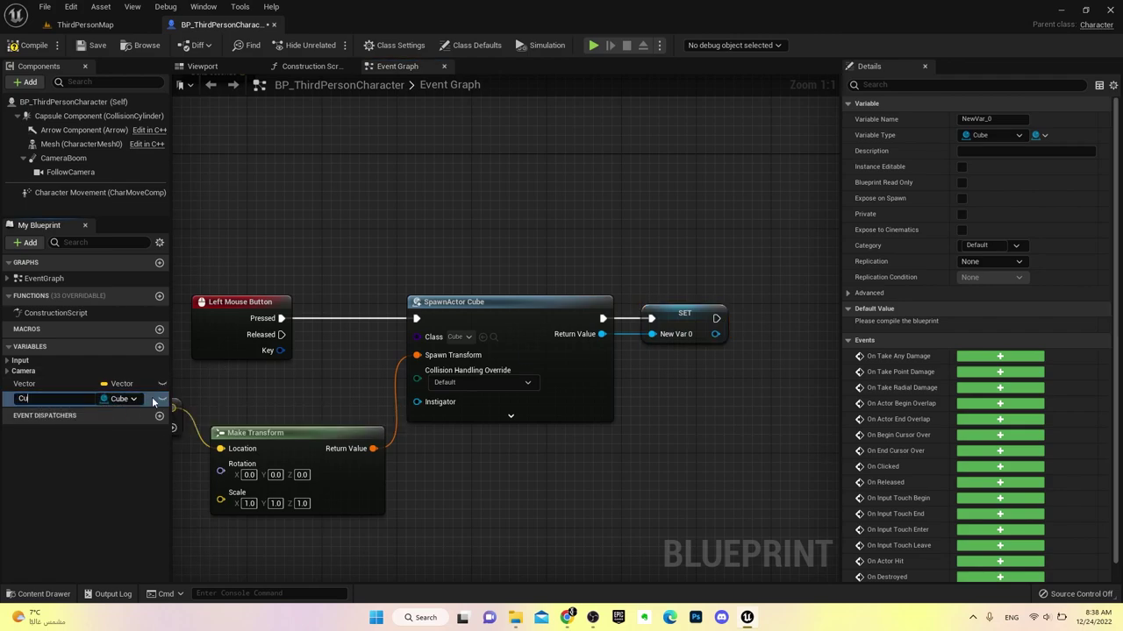
{"action": "type", "text": "be"}
{"action": "key", "text": "Return"}
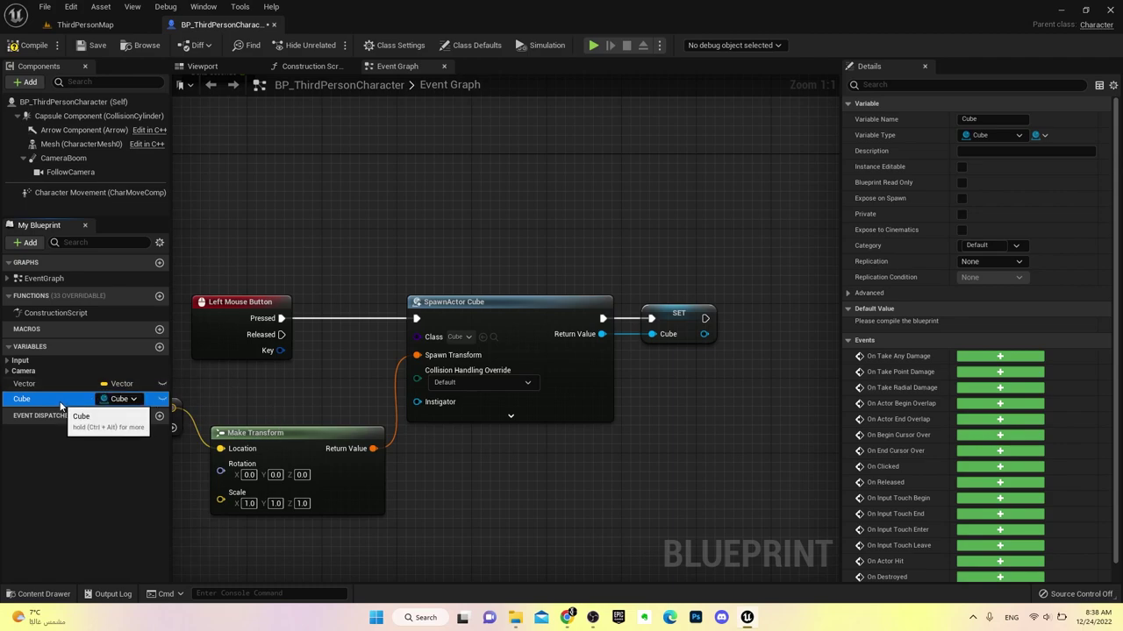
{"action": "left_click_drag", "start_coordinate": [61, 405], "coordinate": [254, 260]}
{"action": "left_click", "coordinate": [276, 267]}
{"action": "right_click_drag", "start_coordinate": [395, 257], "coordinate": [481, 245]}
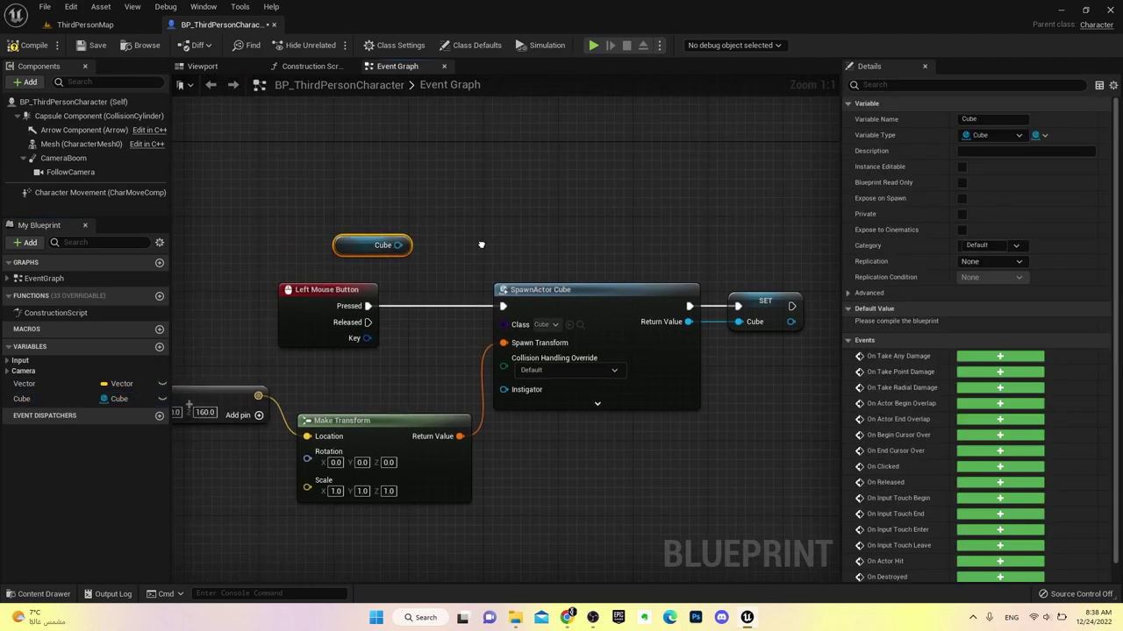
{"action": "mouse_move", "coordinate": [382, 245]}
{"action": "left_mouse_down"}
{"action": "mouse_move", "coordinate": [366, 239]}
{"action": "mouse_move", "coordinate": [441, 230]}
{"action": "left_mouse_up"}
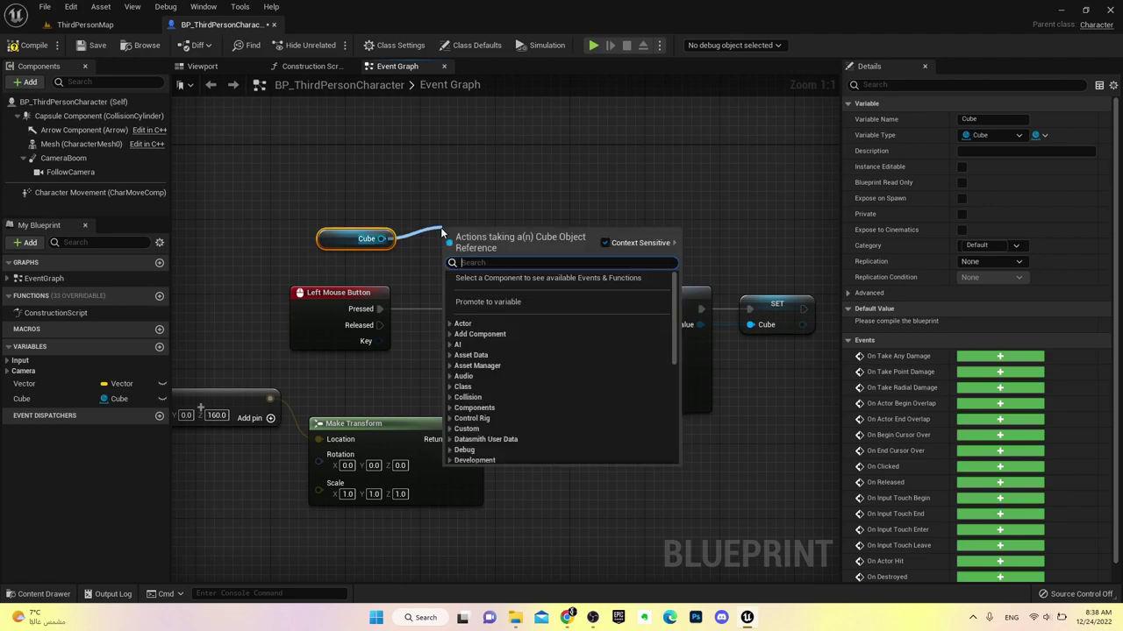
Insert an Is Valid check on Cube between Left Mouse Button and SpawnActor, spawning on Is Not Valid
{"action": "type", "text": "is vali"}
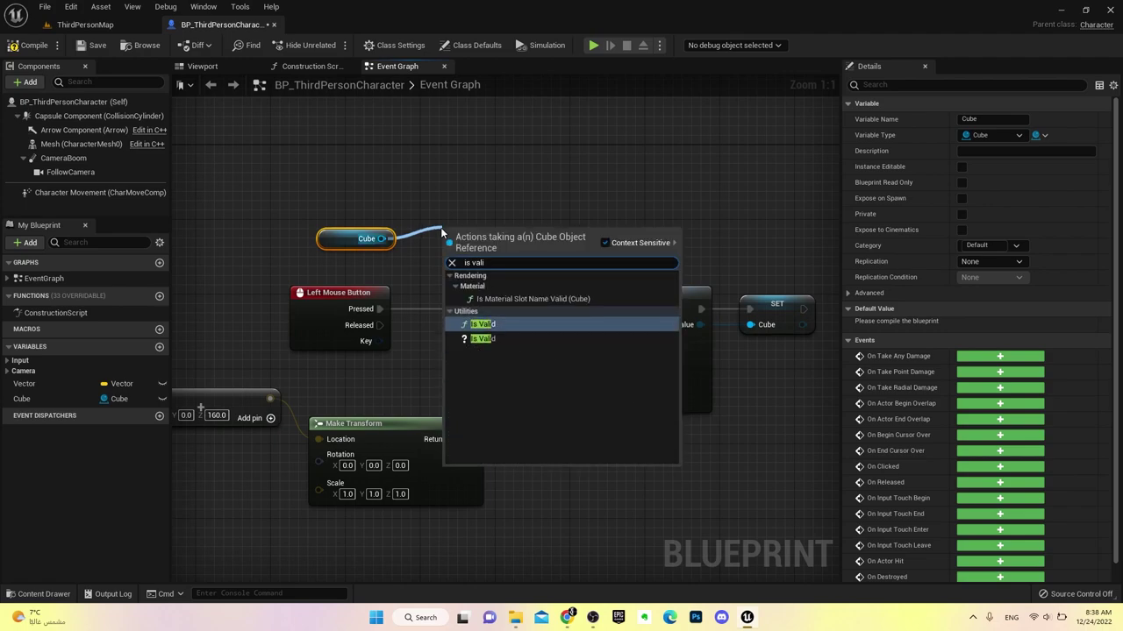
{"action": "left_click", "coordinate": [478, 341]}
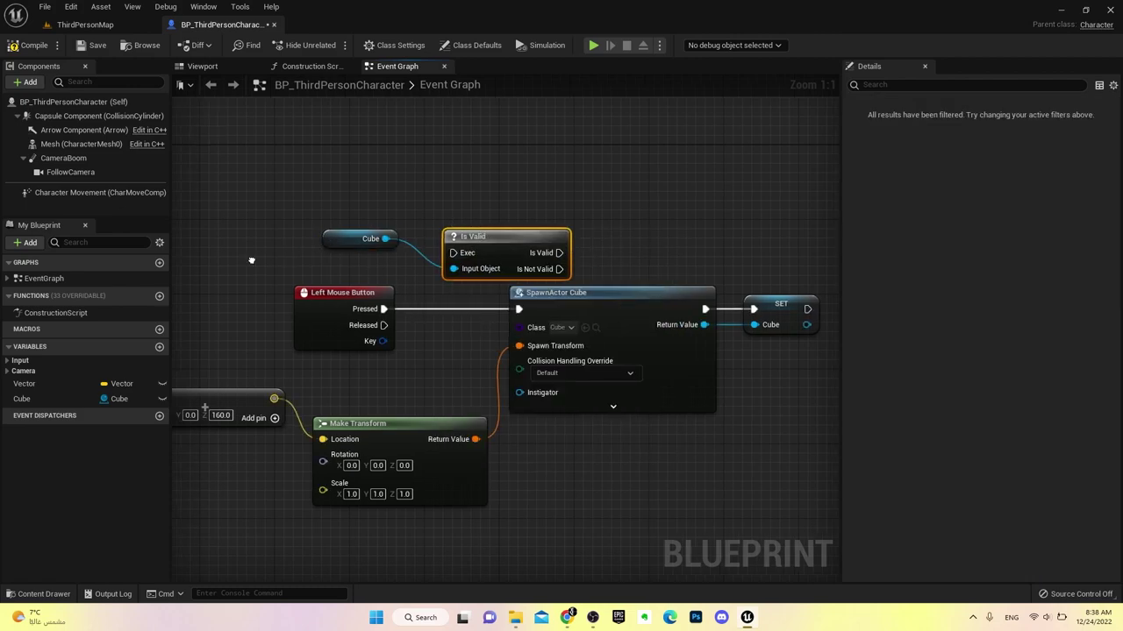
{"action": "right_click_drag", "start_coordinate": [251, 257], "coordinate": [400, 253]}
{"action": "left_click_drag", "start_coordinate": [463, 289], "coordinate": [369, 290]}
{"action": "left_click_drag", "start_coordinate": [680, 256], "coordinate": [585, 311]}
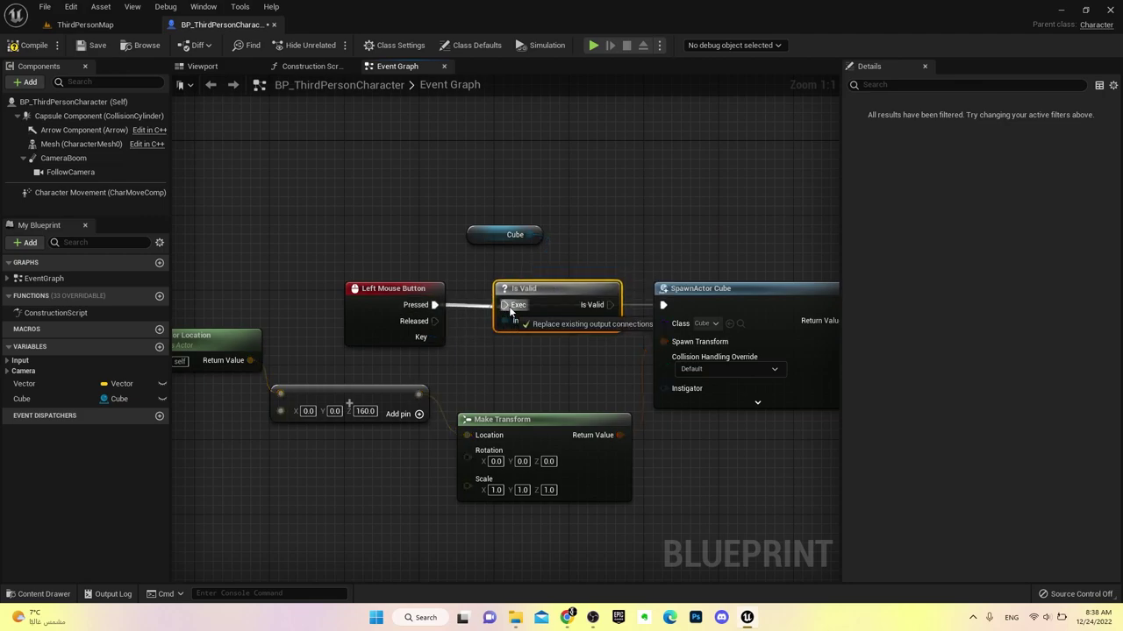
{"action": "left_click_drag", "start_coordinate": [433, 305], "coordinate": [505, 304]}
{"action": "left_click_drag", "start_coordinate": [609, 305], "coordinate": [663, 304]}
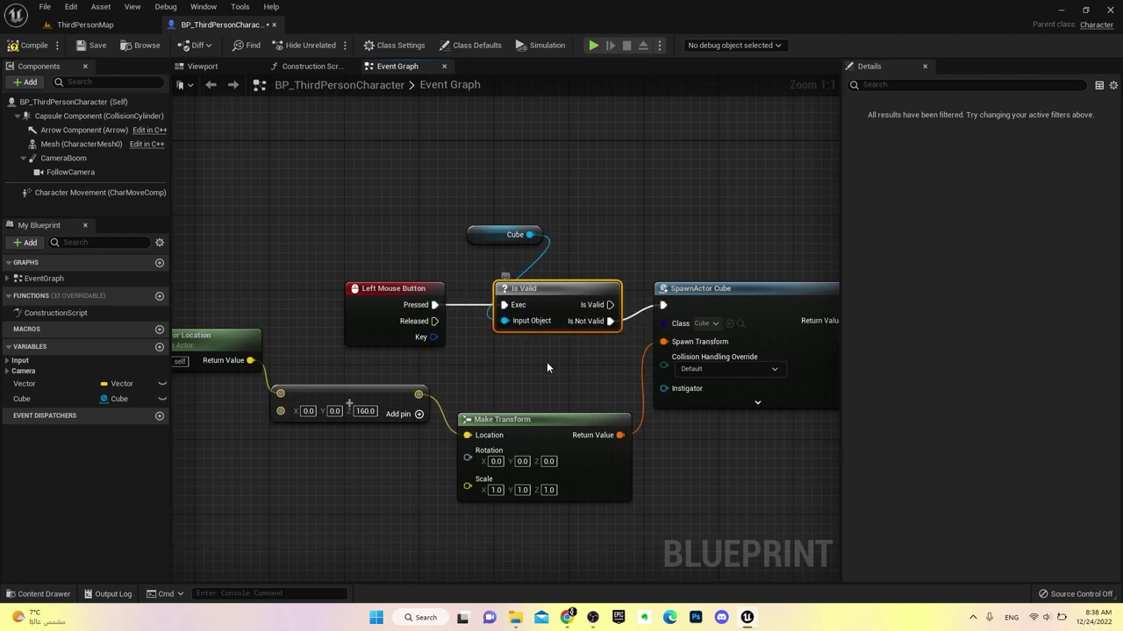
{"action": "left_click_drag", "start_coordinate": [594, 305], "coordinate": [610, 304]}
{"action": "left_click", "coordinate": [587, 226]}
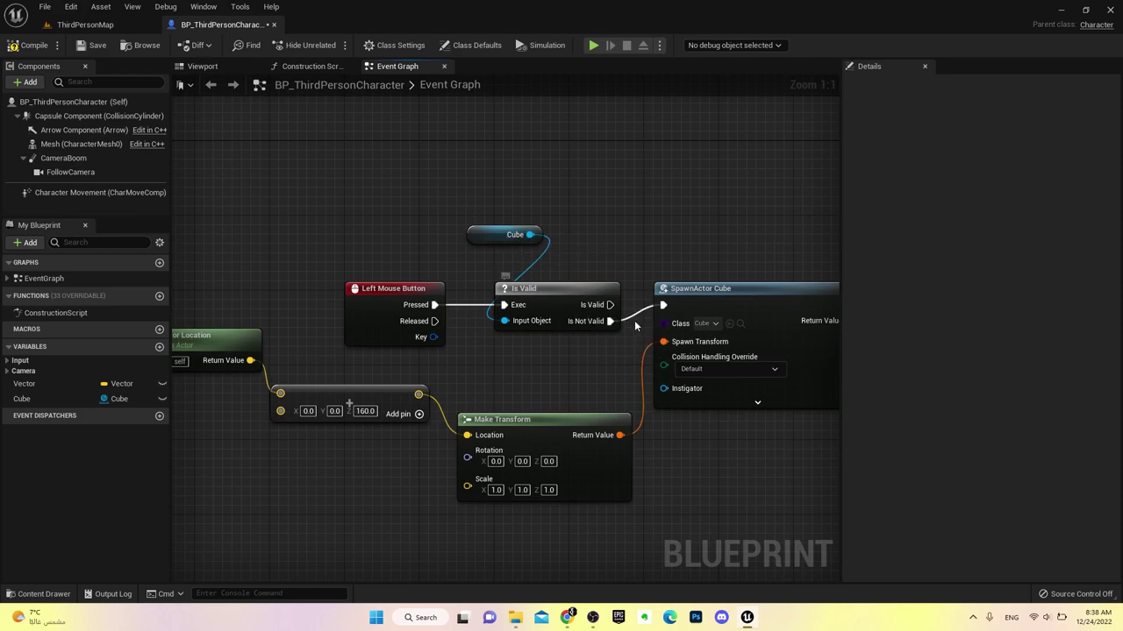
{"action": "left_click_drag", "start_coordinate": [609, 321], "coordinate": [551, 360]}
{"action": "left_click", "coordinate": [551, 360]}
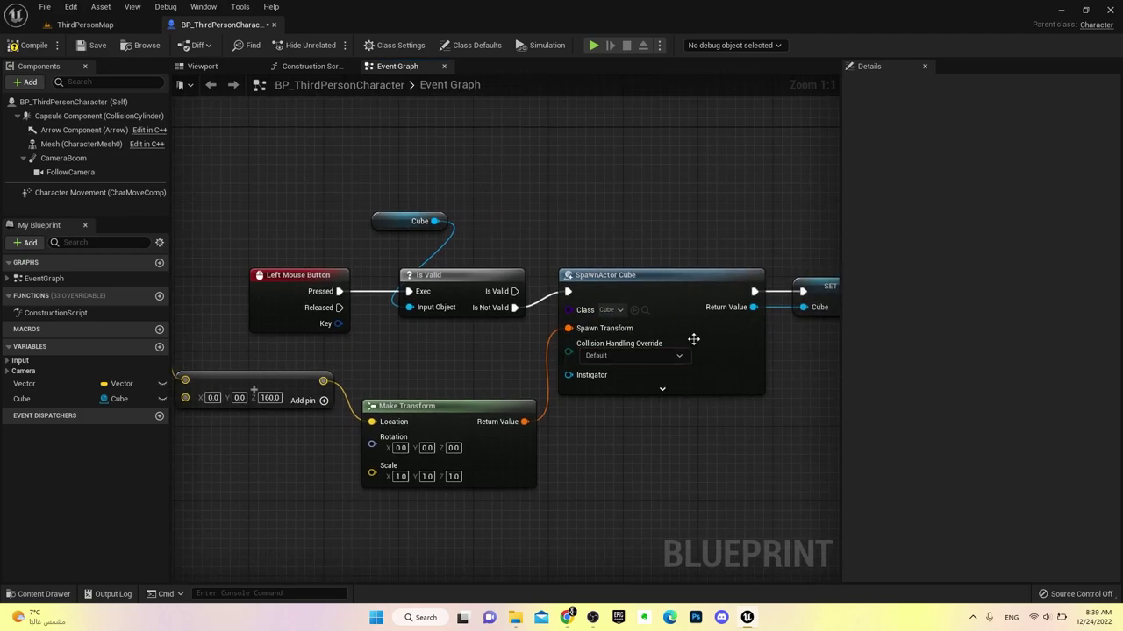
{"action": "left_click_drag", "start_coordinate": [514, 291], "coordinate": [550, 249]}
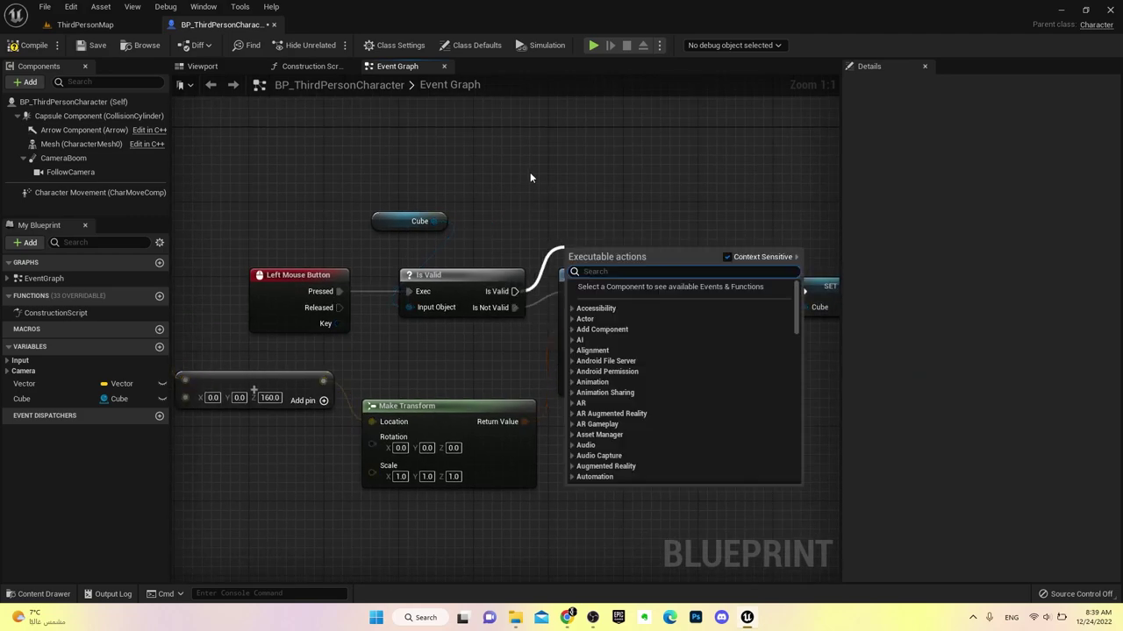
{"action": "left_click", "coordinate": [532, 169]}
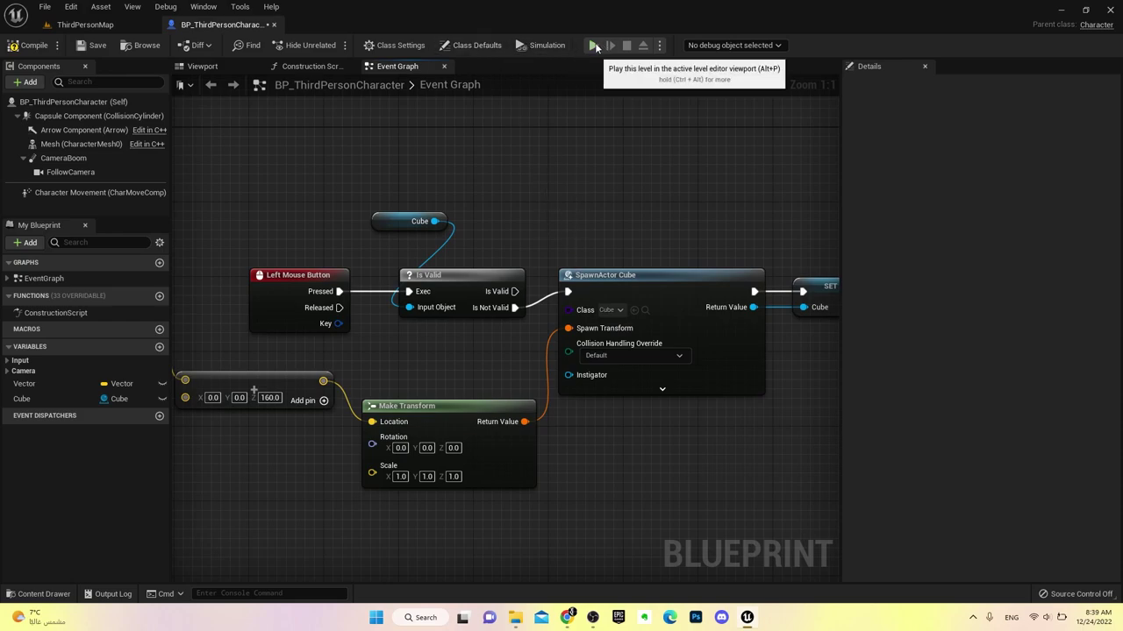
Play-test the level, spawning a cube and moving the character around
{"action": "key", "text": "alt+p"}
{"action": "left_click", "coordinate": [522, 283]}
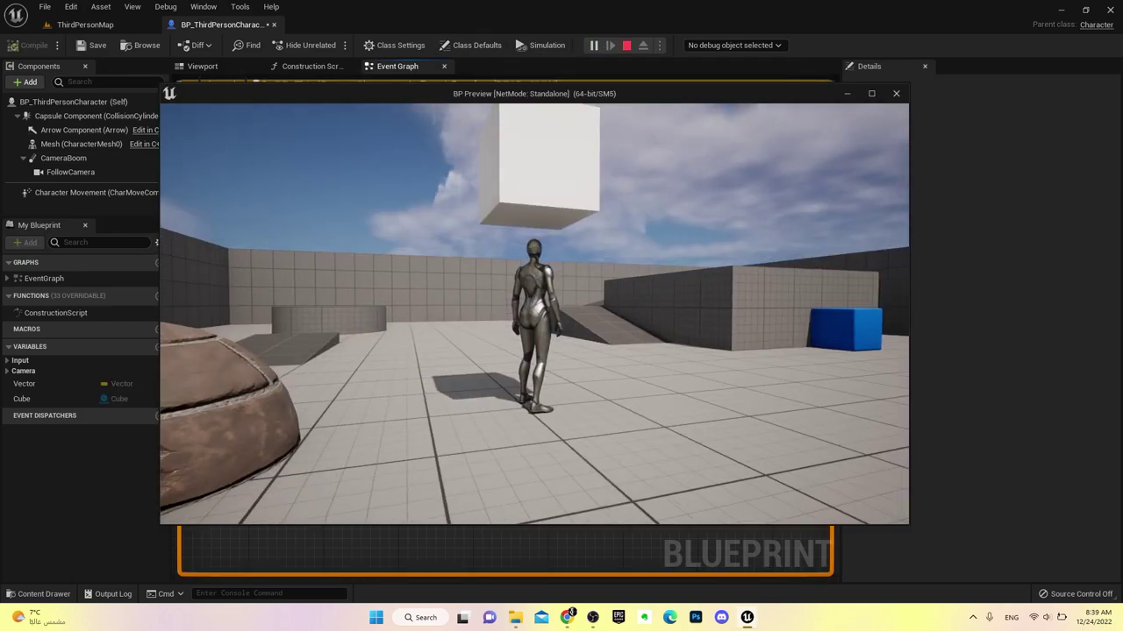
{"action": "key", "text": "w"}
{"action": "key", "text": "s"}
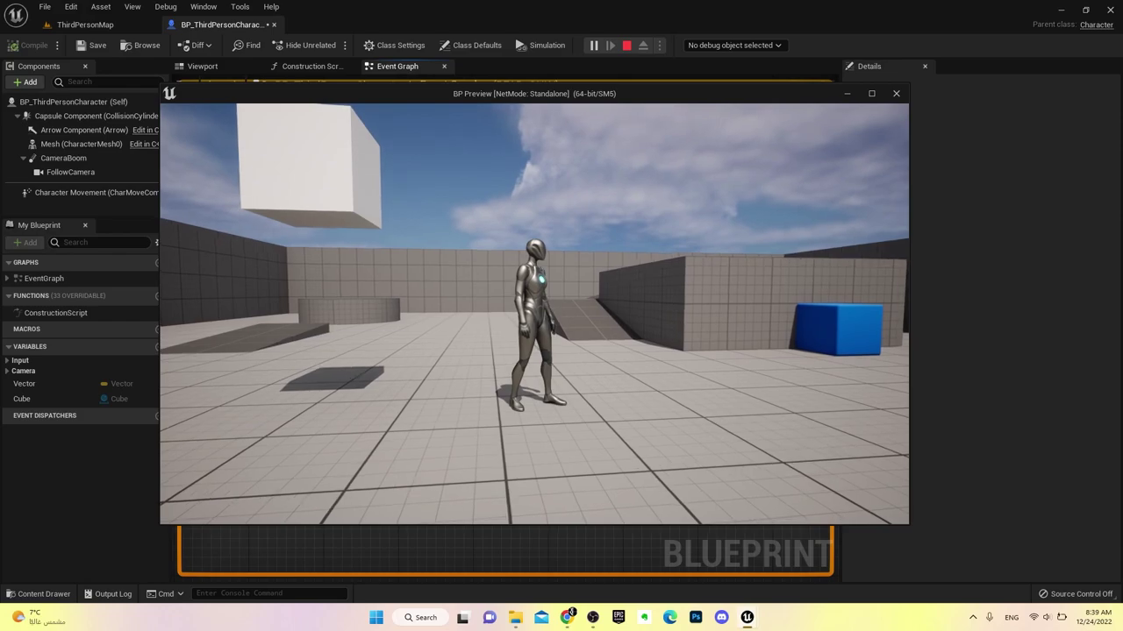
{"action": "key", "text": "Escape"}
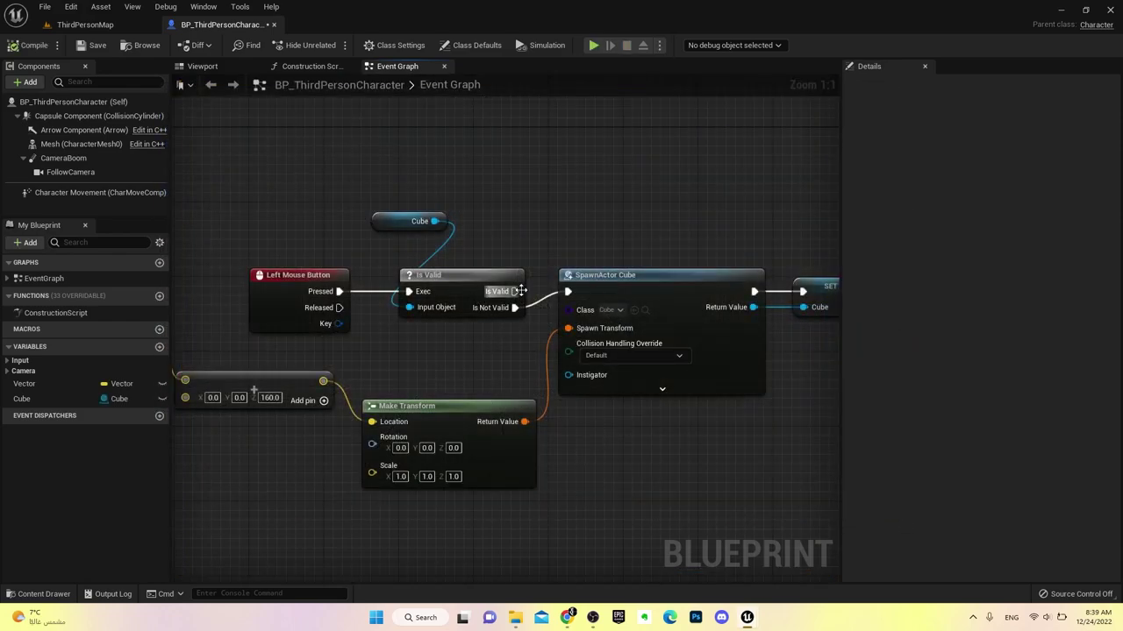
{"action": "mouse_move", "coordinate": [518, 291]}
{"action": "left_mouse_down"}
{"action": "mouse_move", "coordinate": [558, 241]}
{"action": "mouse_move", "coordinate": [569, 182]}
{"action": "left_mouse_up"}
Add a Print String on Is Valid's valid branch reading "There a cube"
{"action": "type", "text": "print string"}
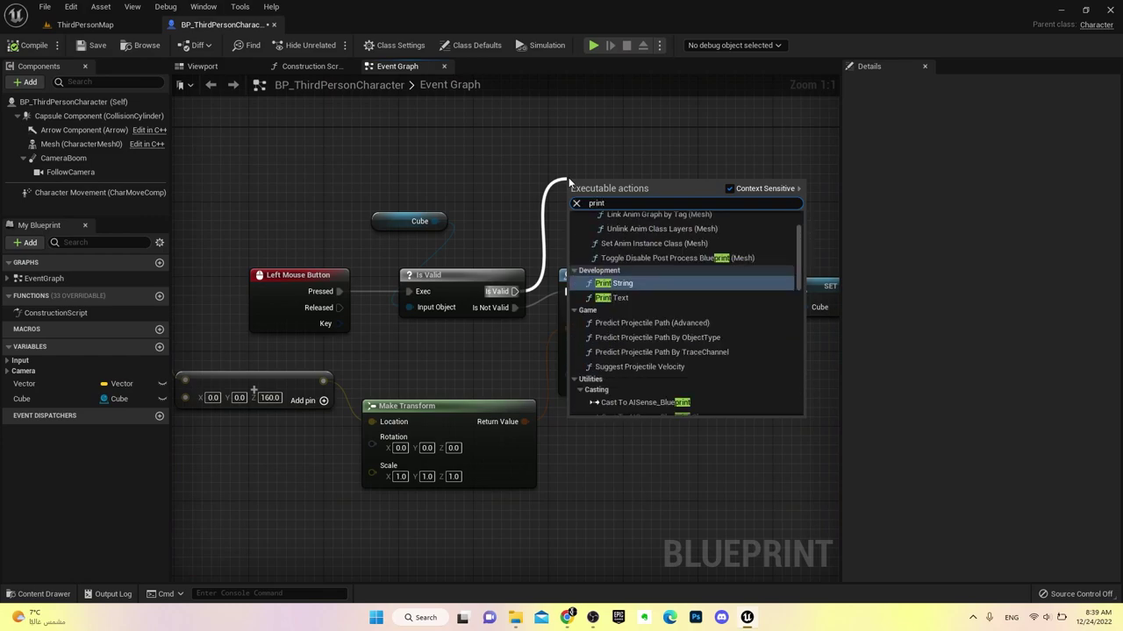
{"action": "key", "text": "Return"}
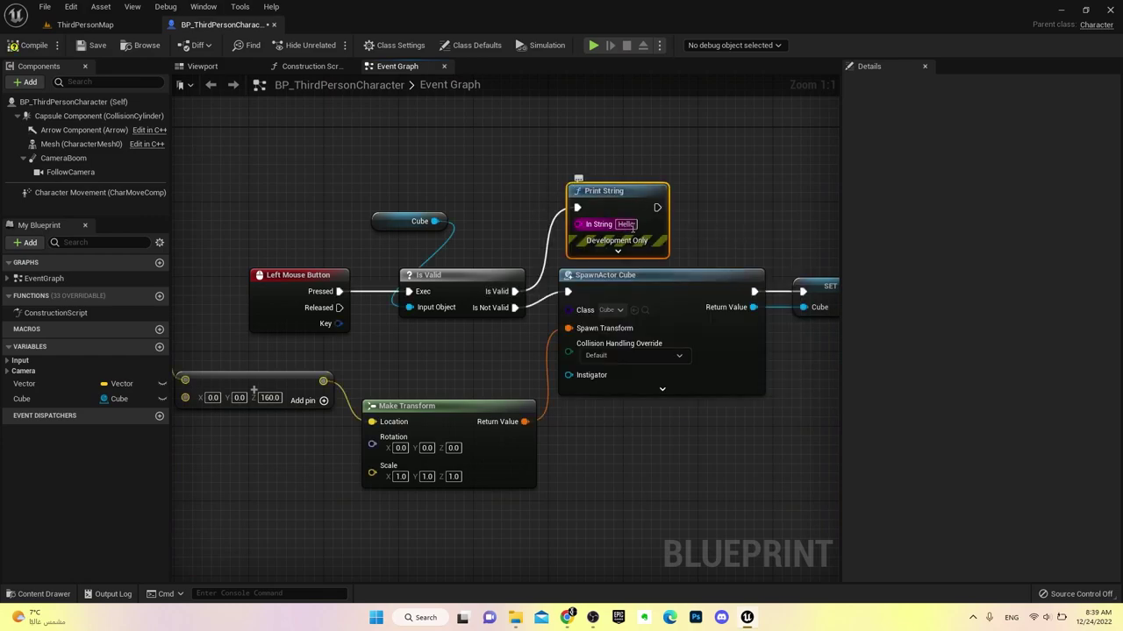
{"action": "left_click", "coordinate": [626, 225]}
{"action": "type", "text": "There a"}
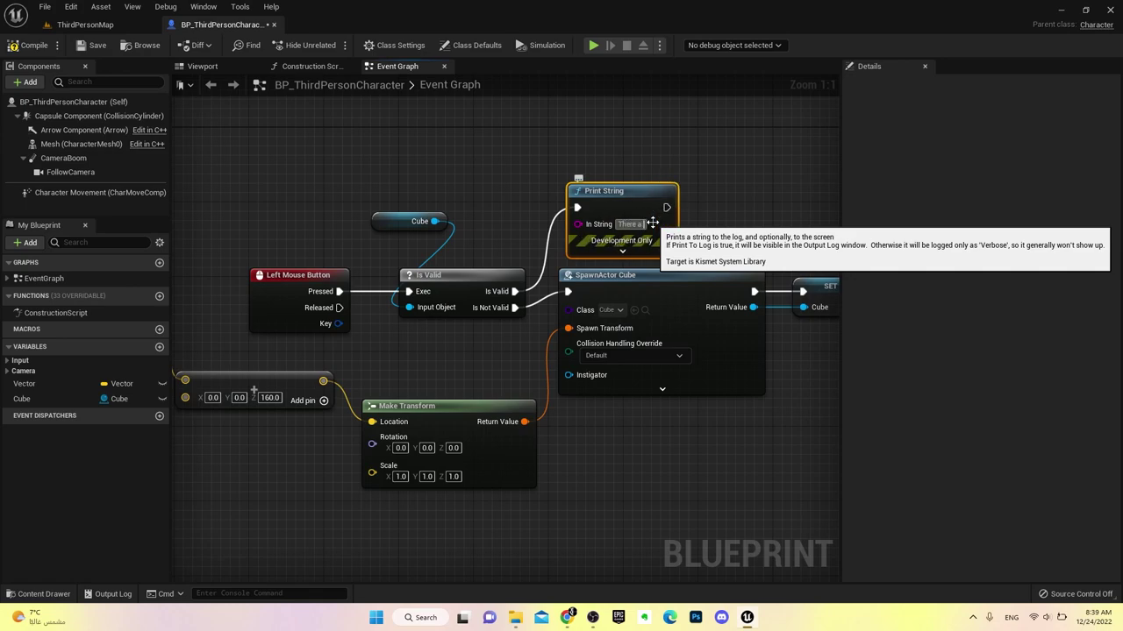
{"action": "type", "text": " cube"}
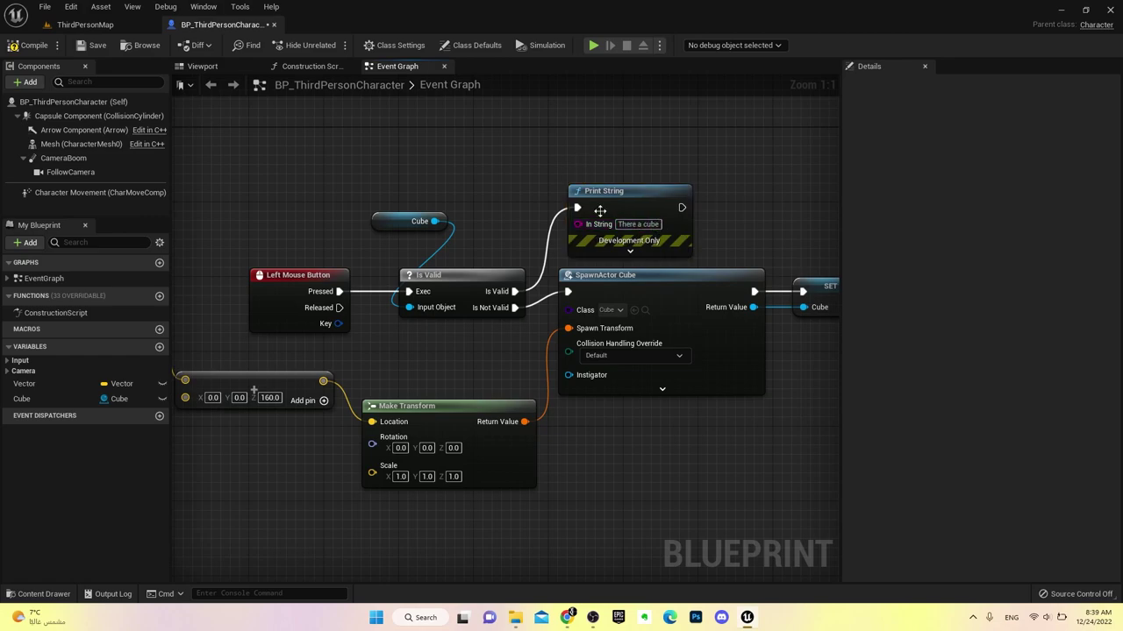
Play-test, clicking repeatedly to see the "There a cube" message, then stop
{"action": "left_click", "coordinate": [593, 46]}
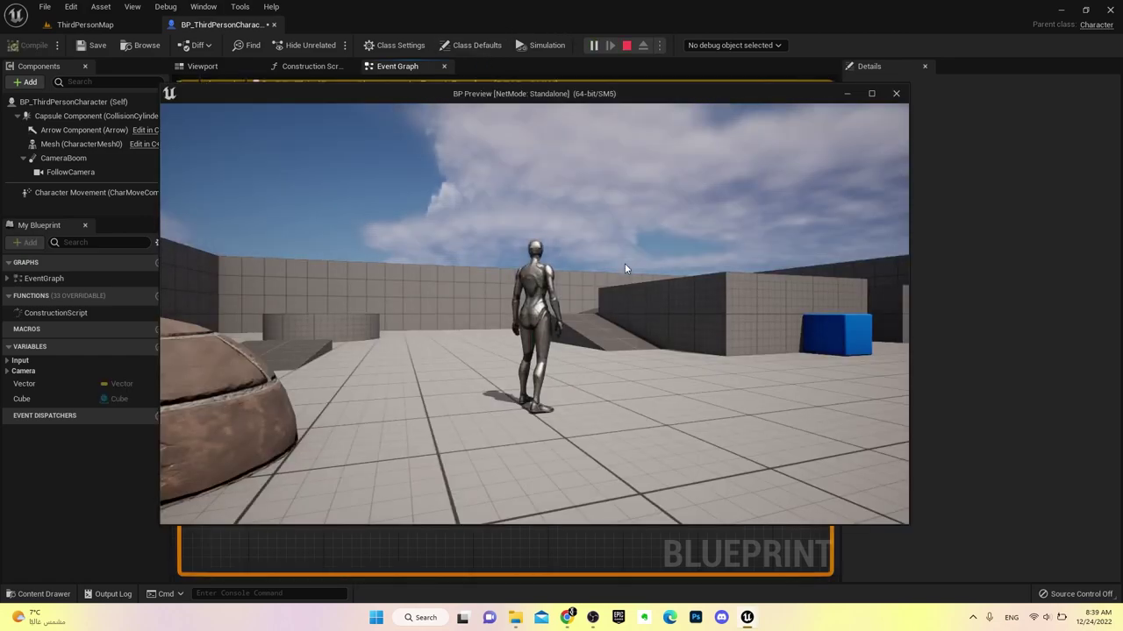
{"action": "left_click", "coordinate": [624, 263]}
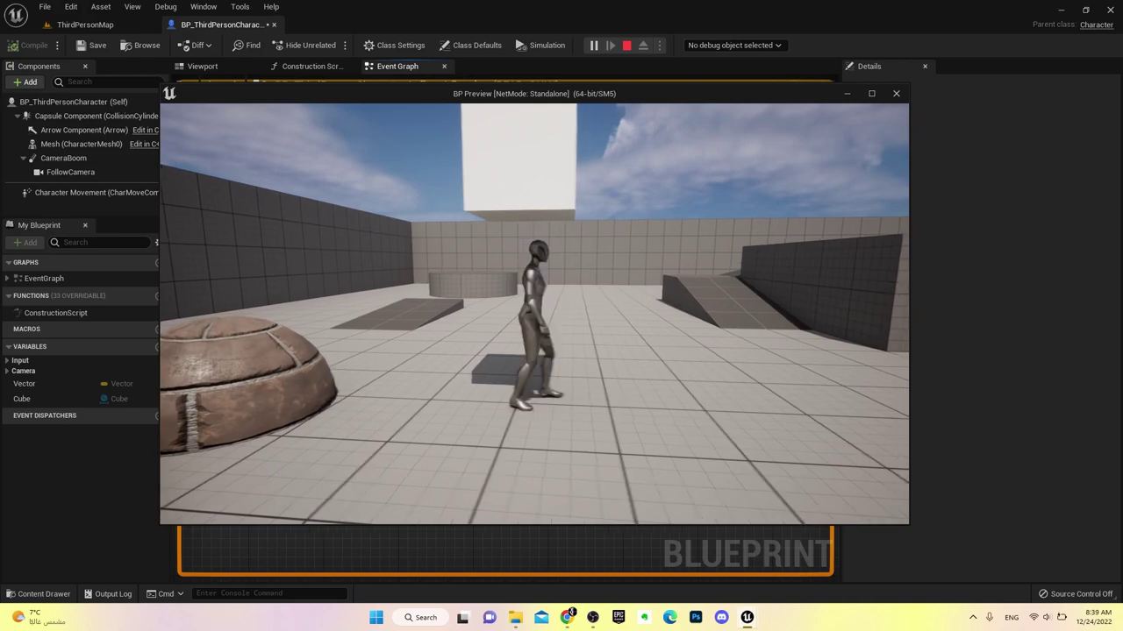
{"action": "key", "text": "a"}
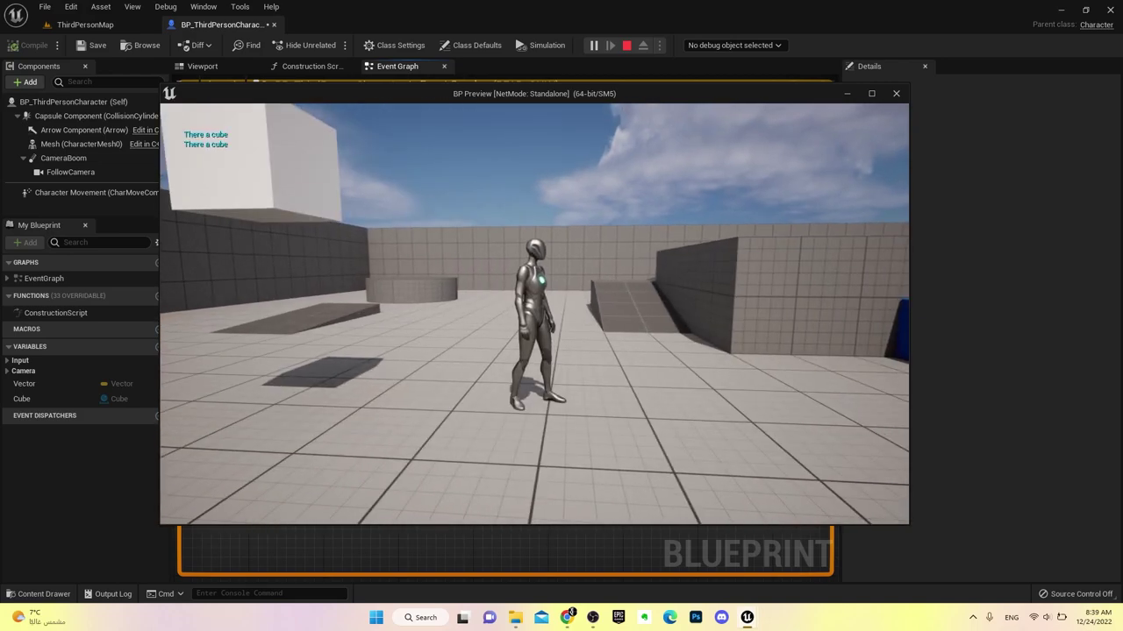
{"action": "key", "text": "w"}
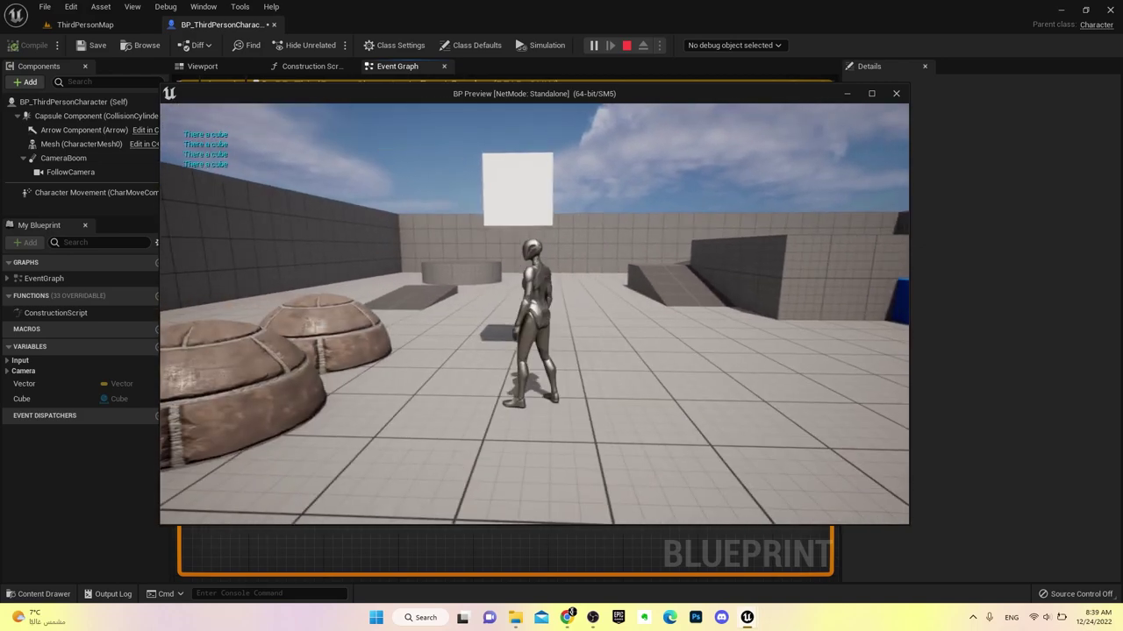
{"action": "key", "text": "space"}
{"action": "key", "text": "Escape"}
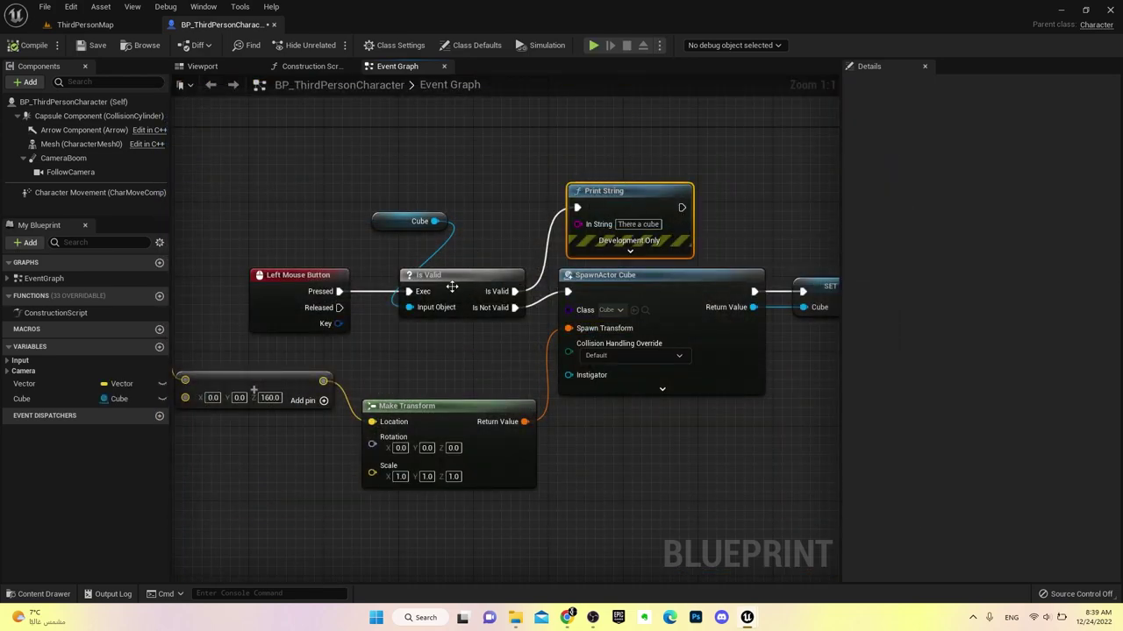
{"action": "right_click_drag", "start_coordinate": [451, 286], "coordinate": [484, 432]}
Place a second Cube getter with an Is Valid check driven by Event Tick
{"action": "left_click_drag", "start_coordinate": [426, 370], "coordinate": [405, 379]}
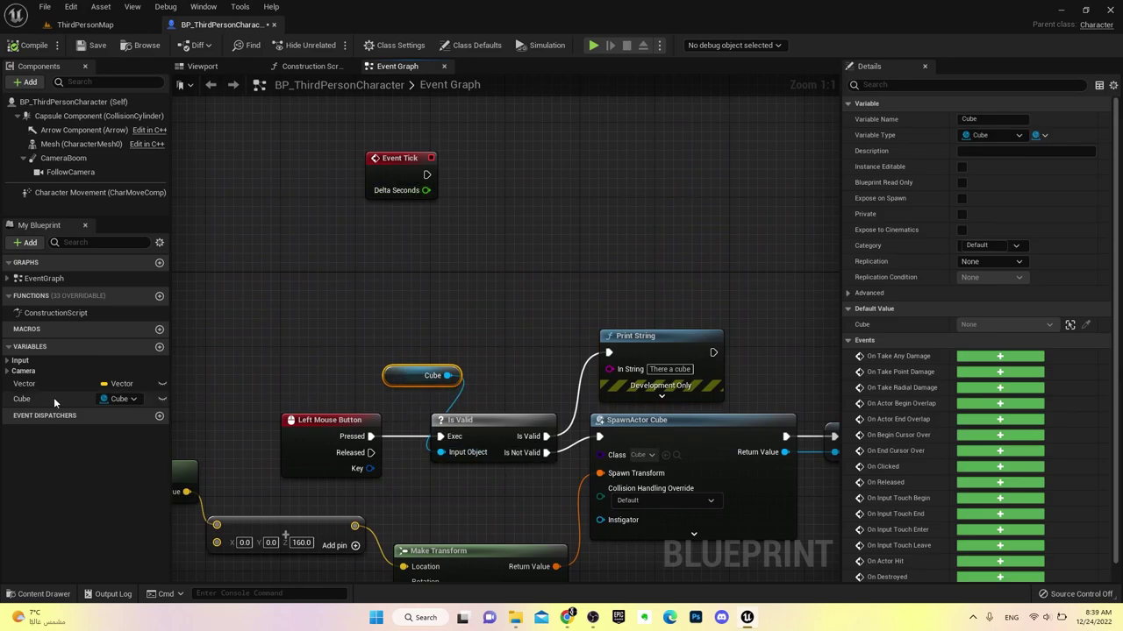
{"action": "left_click_drag", "start_coordinate": [54, 403], "coordinate": [460, 206]}
{"action": "mouse_move", "coordinate": [458, 127]}
{"action": "left_mouse_down"}
{"action": "mouse_move", "coordinate": [458, 145]}
{"action": "mouse_move", "coordinate": [430, 137]}
{"action": "mouse_move", "coordinate": [489, 192]}
{"action": "left_mouse_up"}
{"action": "left_click", "coordinate": [483, 143]}
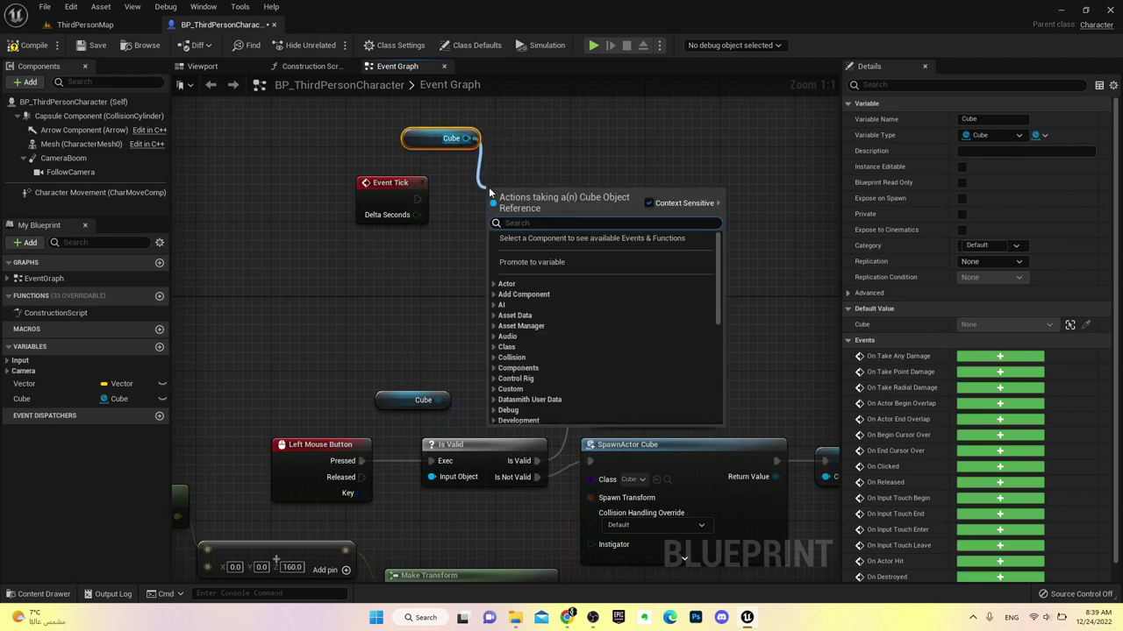
{"action": "type", "text": "is val"}
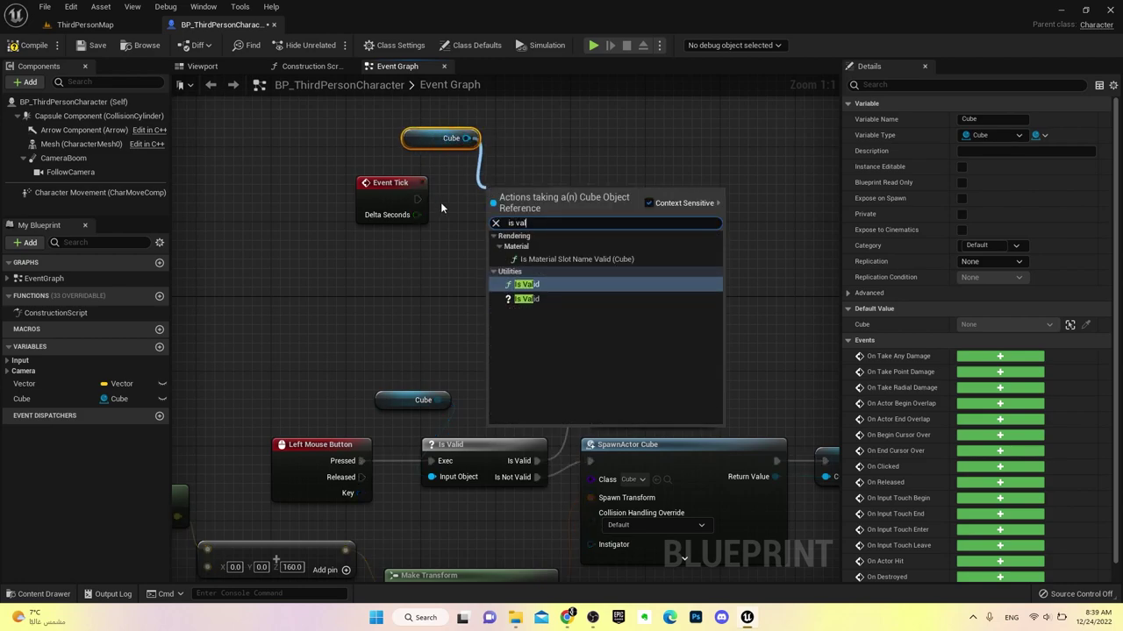
{"action": "left_click", "coordinate": [528, 298]}
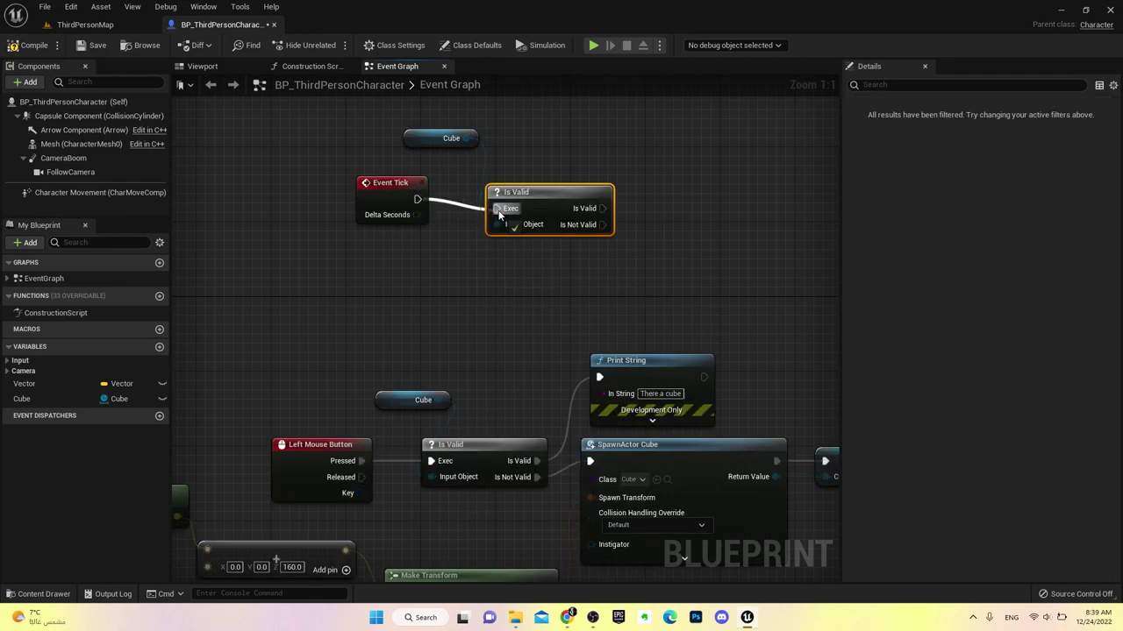
{"action": "left_click_drag", "start_coordinate": [418, 199], "coordinate": [505, 201]}
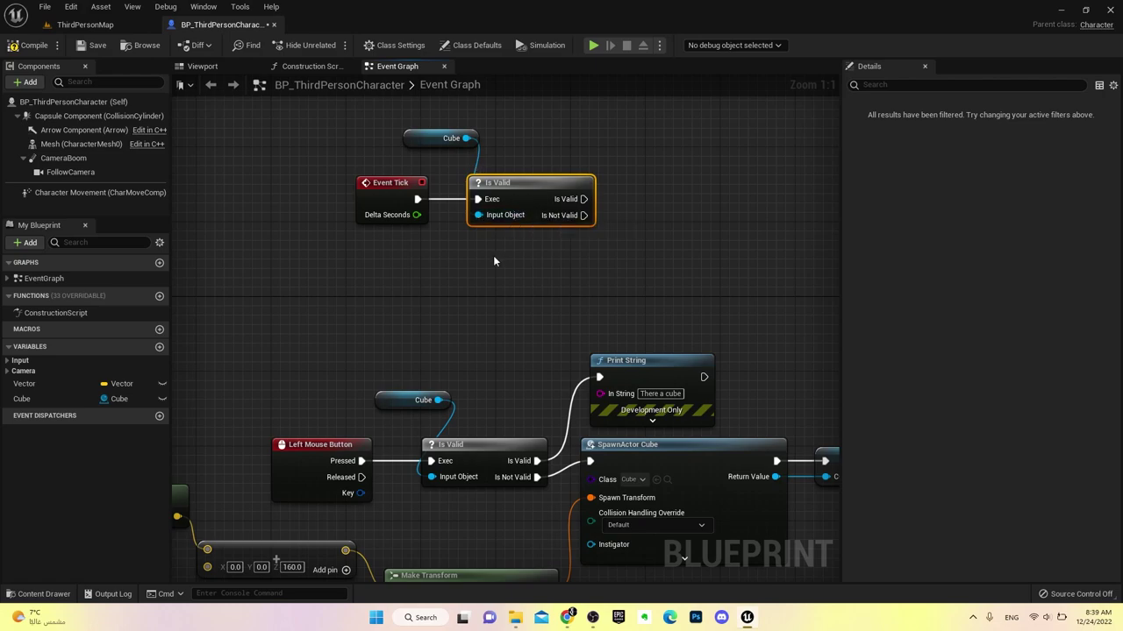
{"action": "left_click_drag", "start_coordinate": [582, 200], "coordinate": [582, 201]}
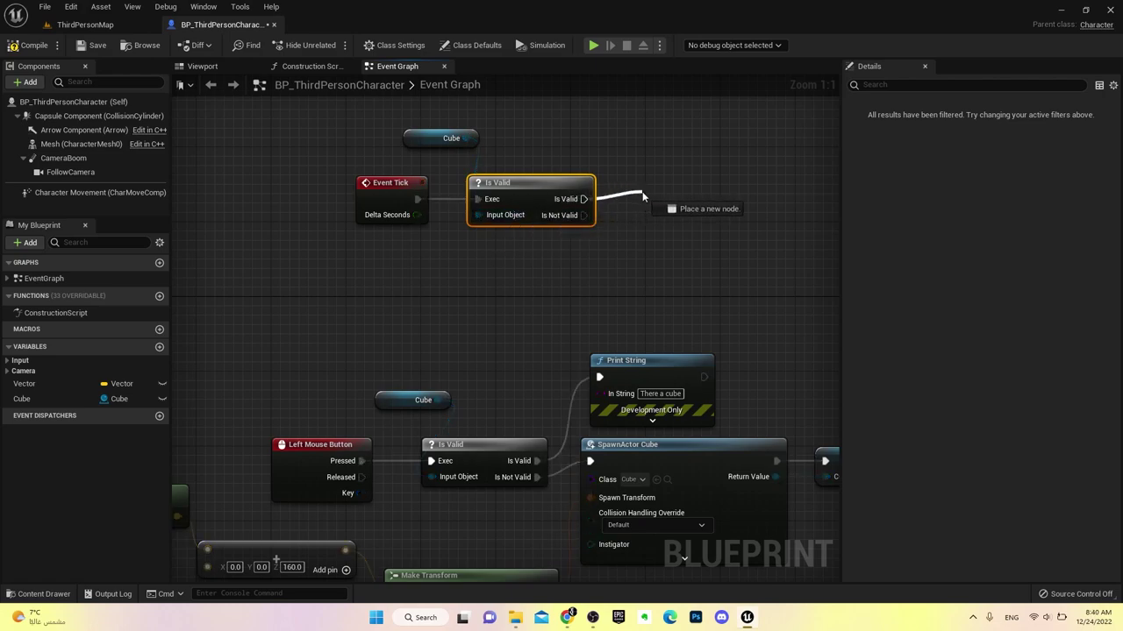
Add Set Actor Location after the tick Is Valid check, with Cube as its Target
{"action": "left_click_drag", "start_coordinate": [643, 200], "coordinate": [643, 200]}
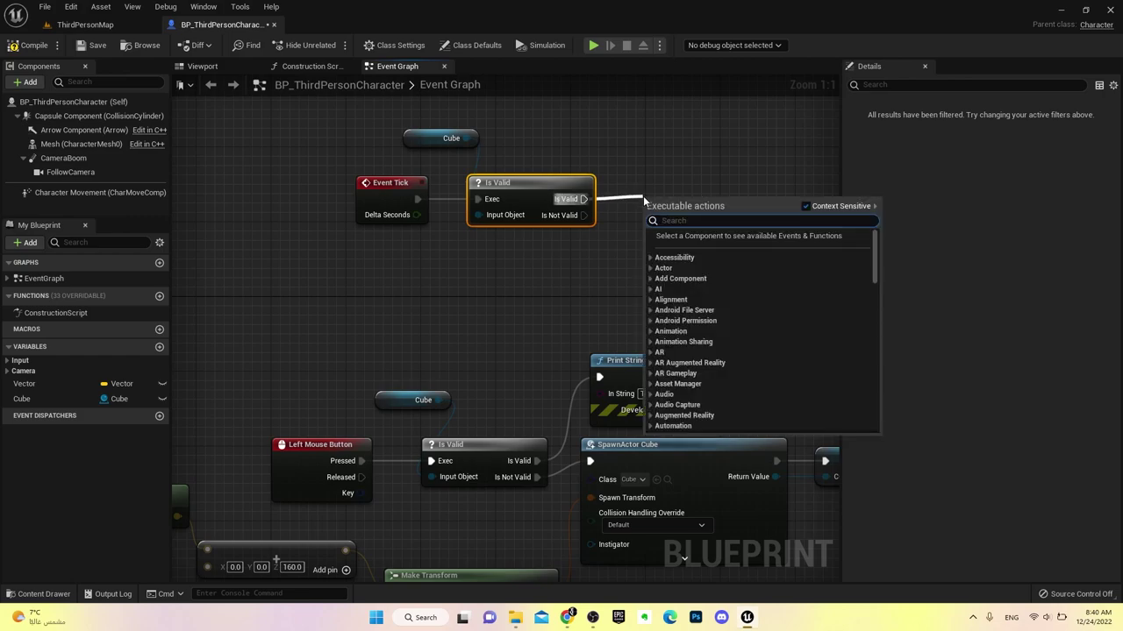
{"action": "type", "text": "set a"}
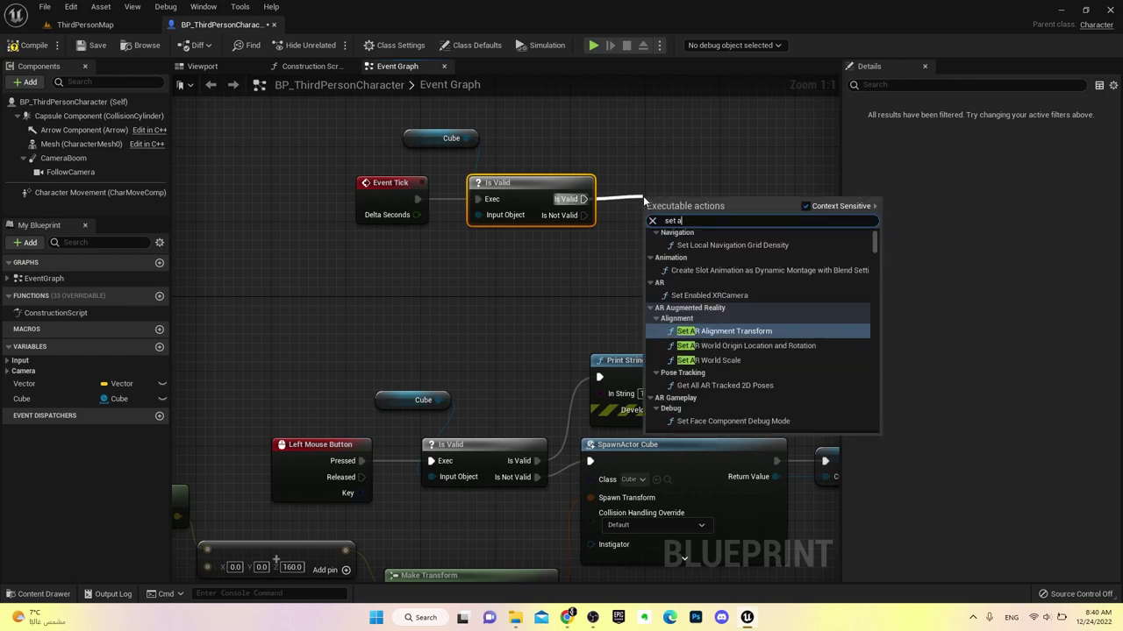
{"action": "type", "text": "ctor"}
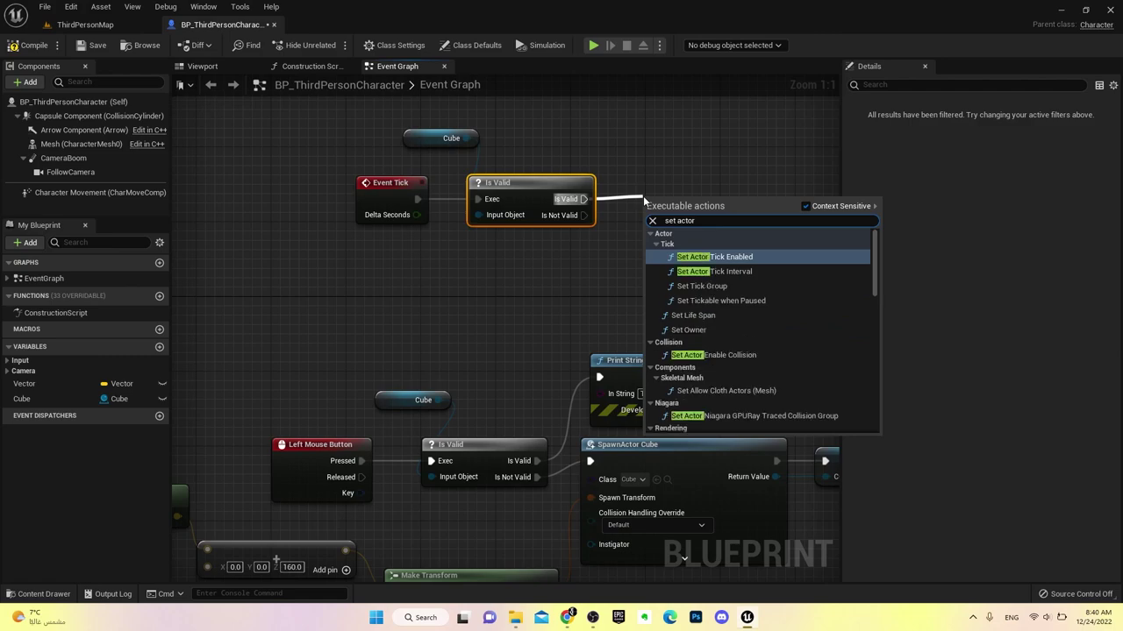
{"action": "type", "text": " loca"}
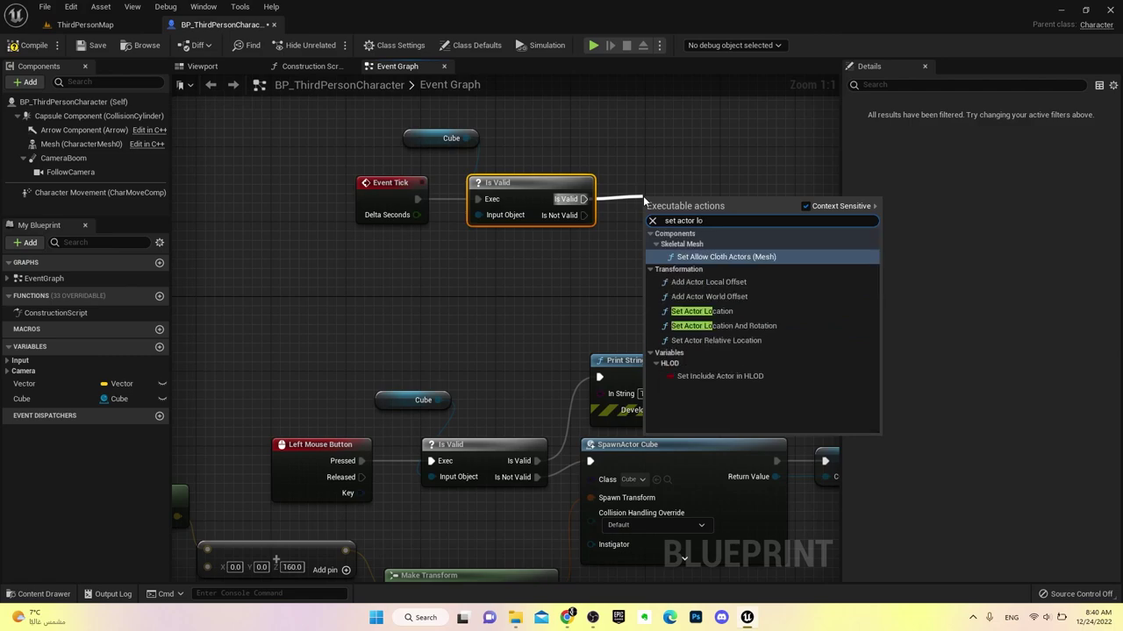
{"action": "left_click", "coordinate": [701, 275]}
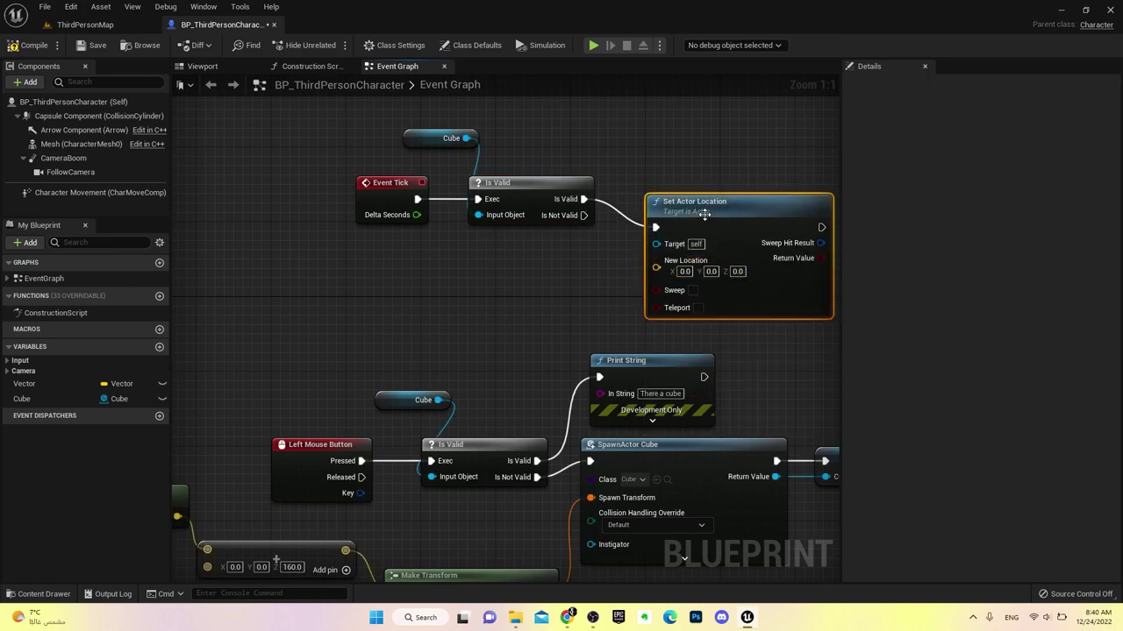
{"action": "left_click_drag", "start_coordinate": [699, 214], "coordinate": [699, 186]}
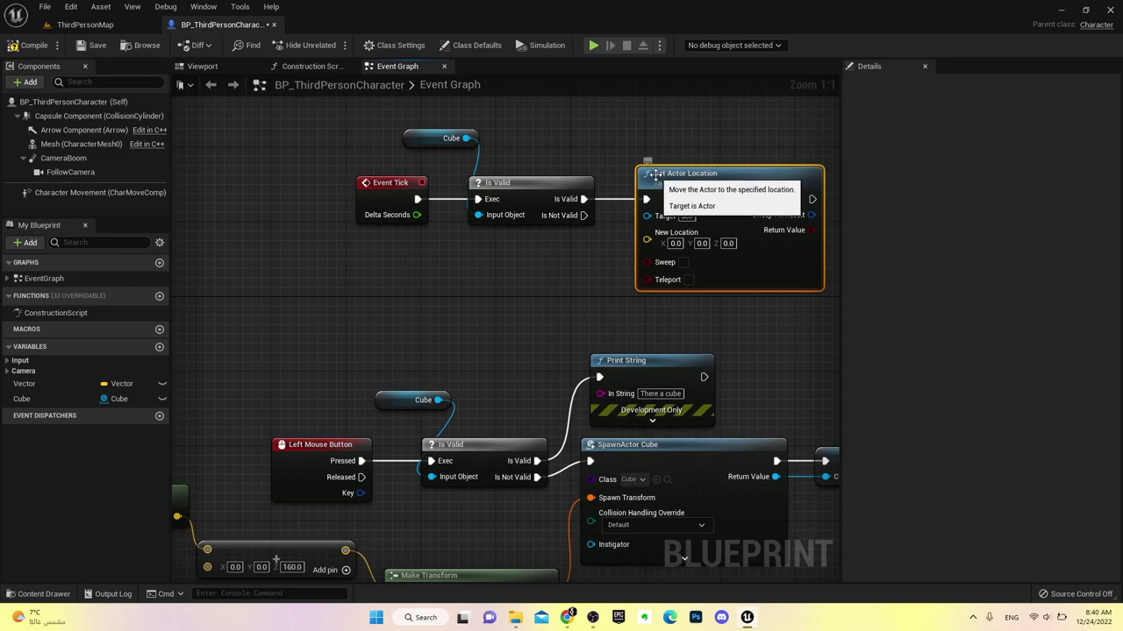
{"action": "right_click_drag", "start_coordinate": [478, 263], "coordinate": [406, 269]}
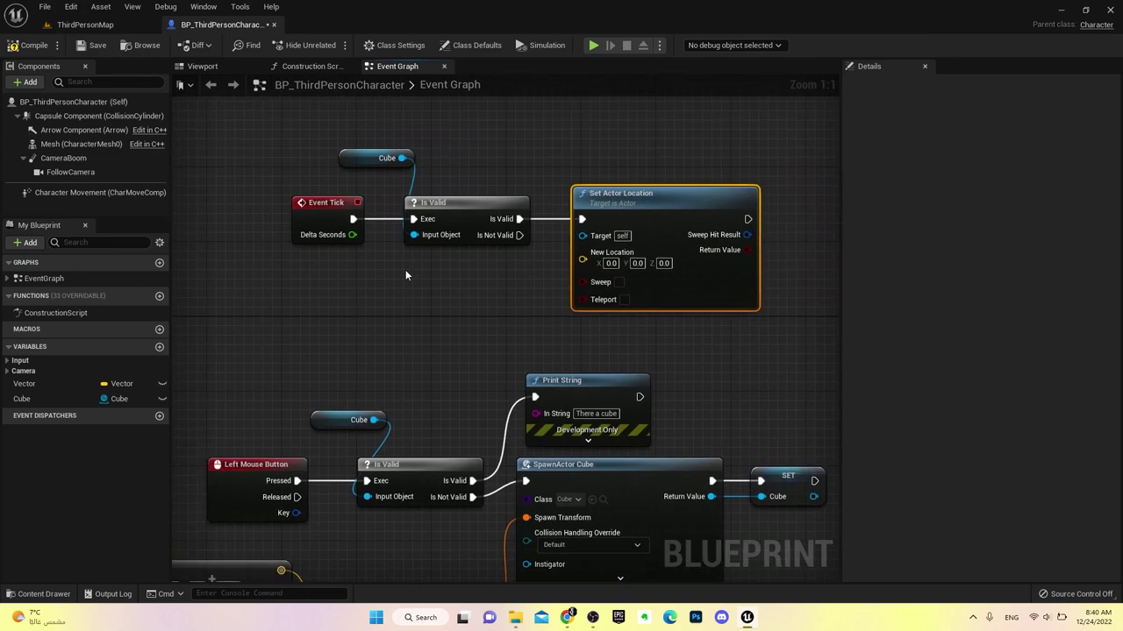
{"action": "left_click_drag", "start_coordinate": [405, 270], "coordinate": [342, 145]}
{"action": "left_click_drag", "start_coordinate": [614, 219], "coordinate": [456, 162]}
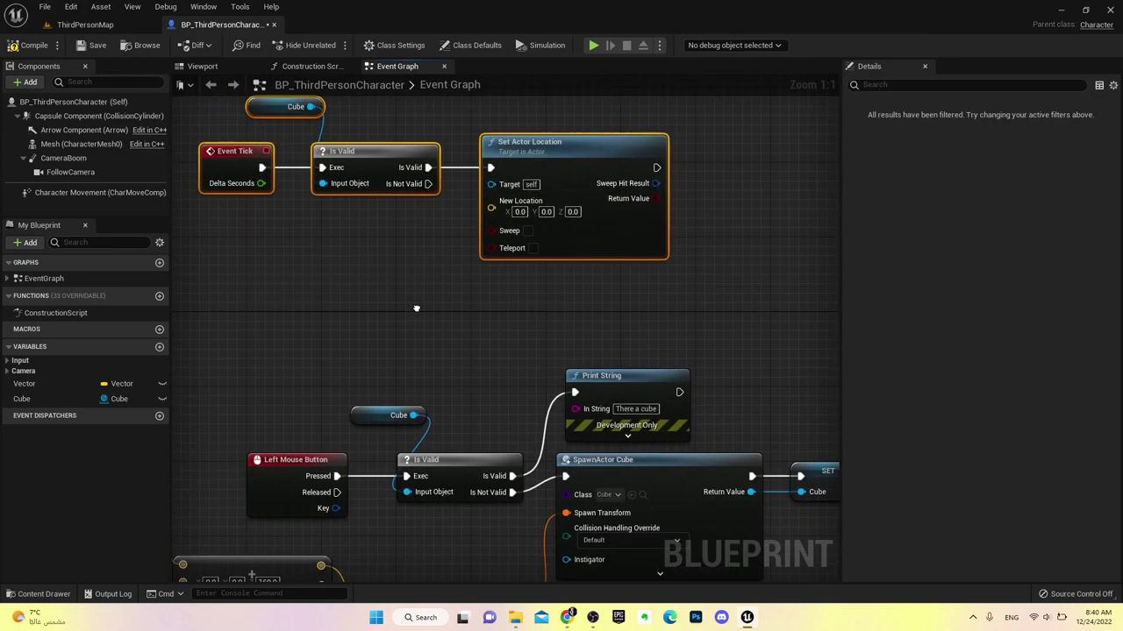
{"action": "right_click_drag", "start_coordinate": [287, 297], "coordinate": [515, 342]}
{"action": "left_click", "coordinate": [515, 341]}
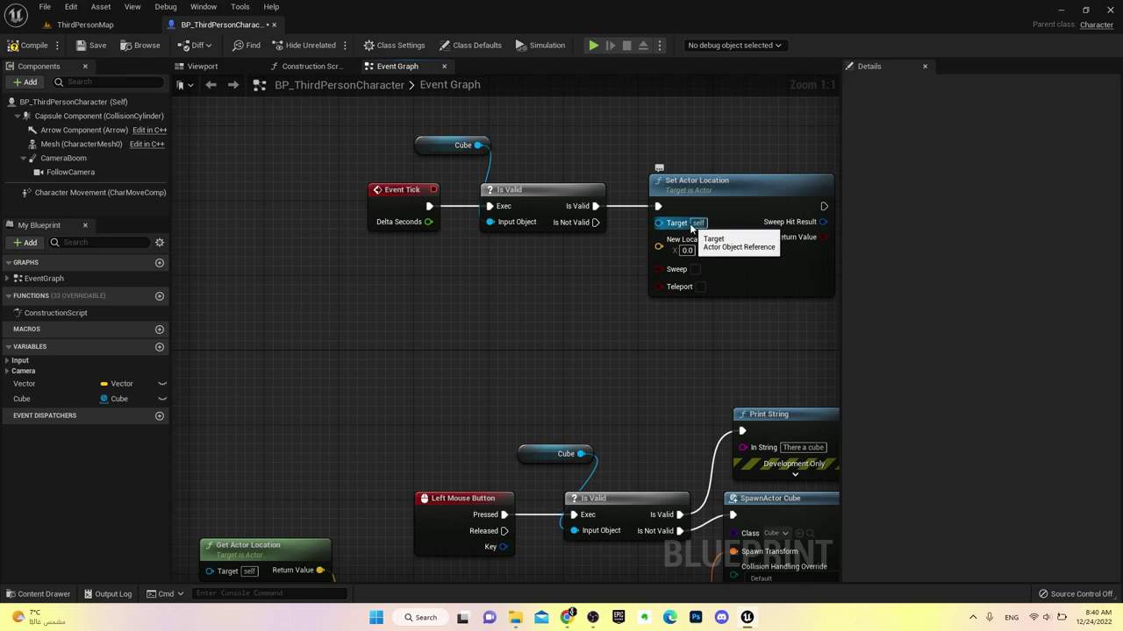
{"action": "left_click_drag", "start_coordinate": [114, 399], "coordinate": [655, 231]}
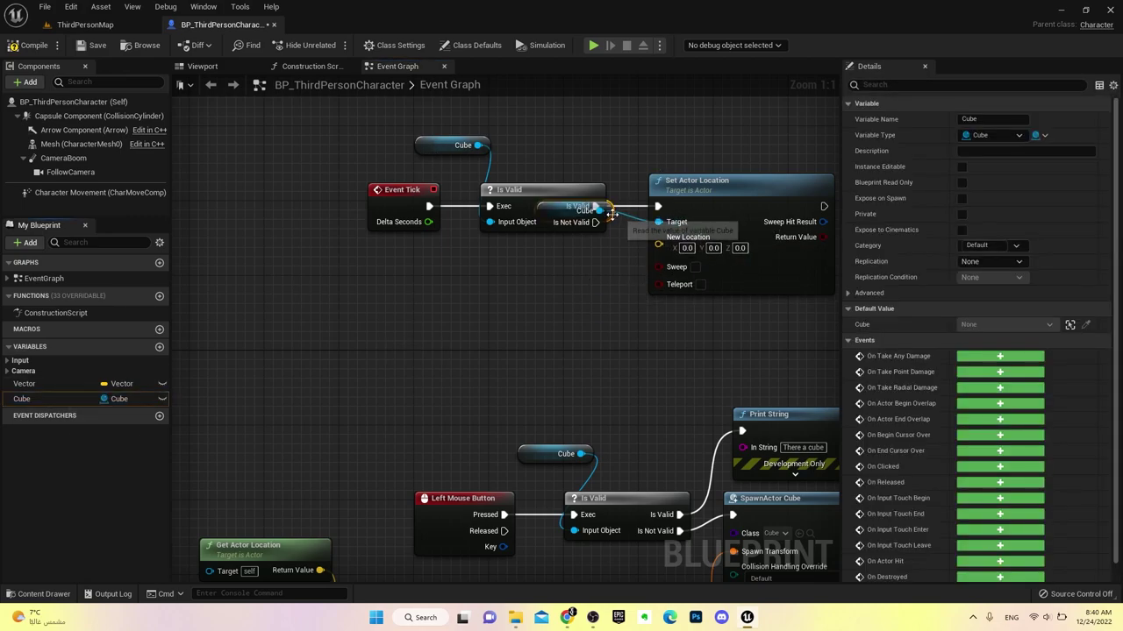
{"action": "left_click_drag", "start_coordinate": [605, 230], "coordinate": [588, 282]}
Paste copies of Get Actor Location plus Z 160 and wire the sum into New Location
{"action": "right_click_drag", "start_coordinate": [553, 346], "coordinate": [510, 367]}
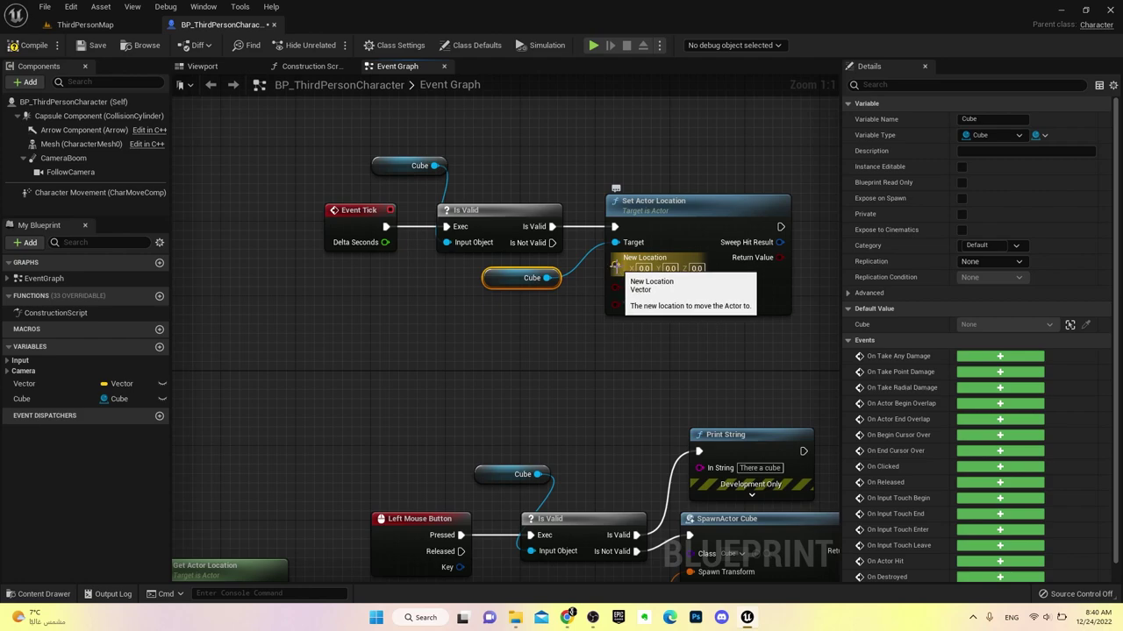
{"action": "right_click_drag", "start_coordinate": [460, 385], "coordinate": [555, 153]}
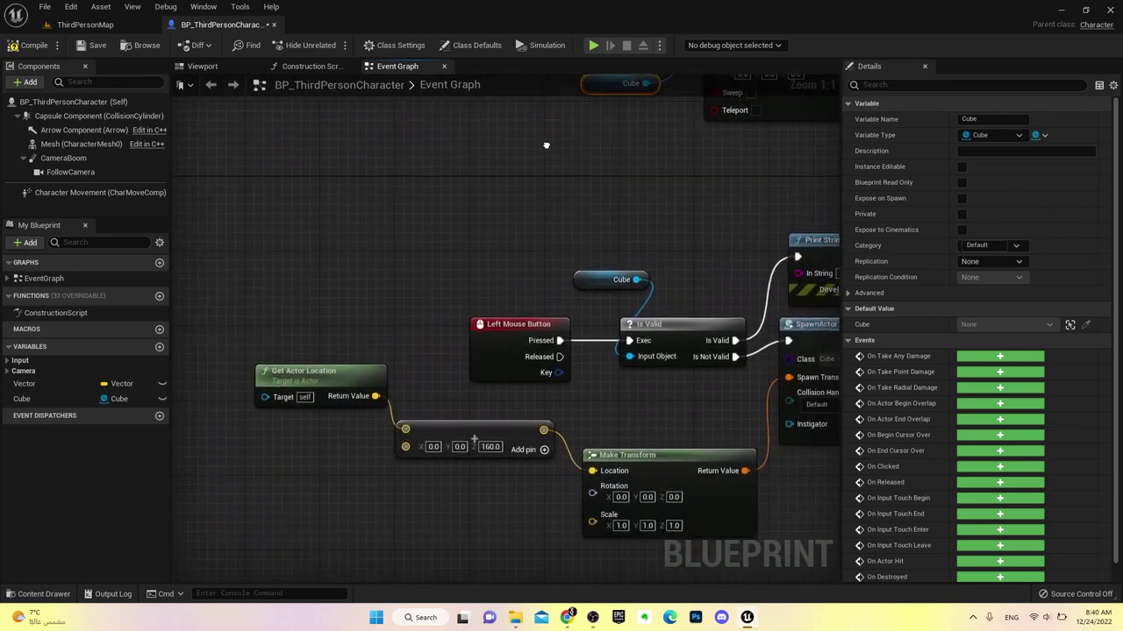
{"action": "left_click_drag", "start_coordinate": [296, 314], "coordinate": [431, 438]}
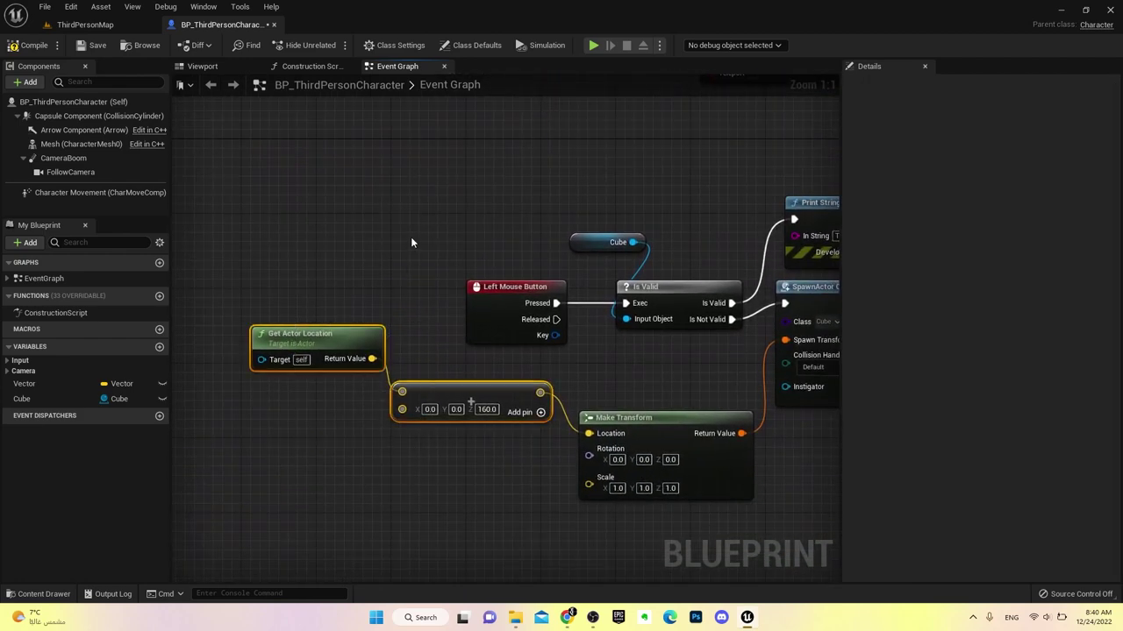
{"action": "right_click_drag", "start_coordinate": [410, 237], "coordinate": [414, 447]}
{"action": "key", "text": "ctrl+v"}
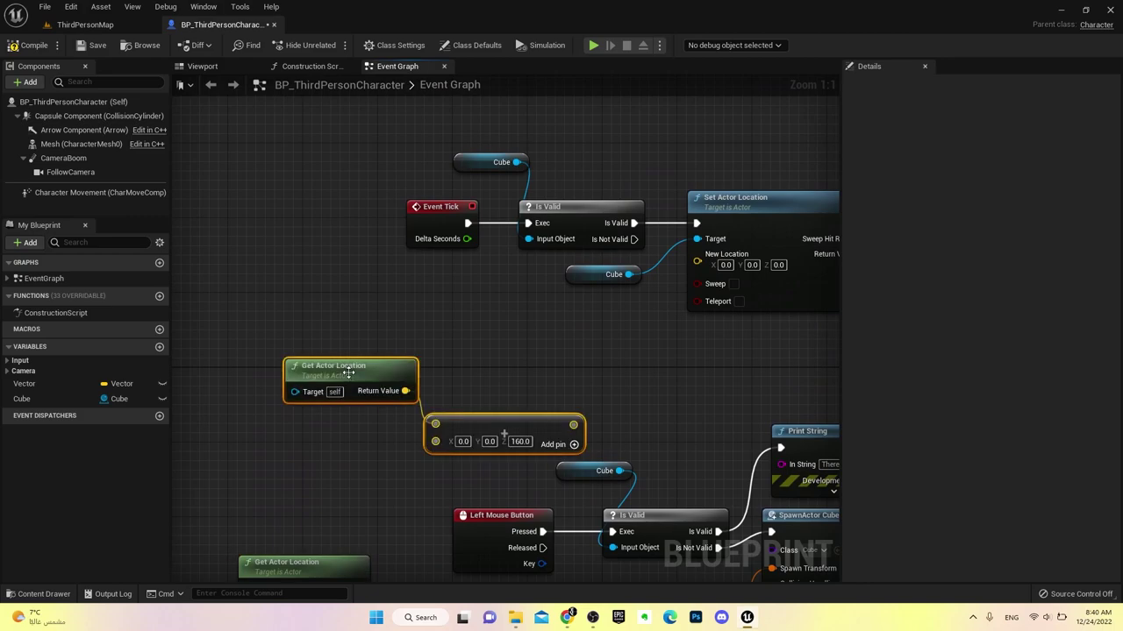
{"action": "left_click_drag", "start_coordinate": [473, 417], "coordinate": [446, 305]}
{"action": "left_click", "coordinate": [443, 306]}
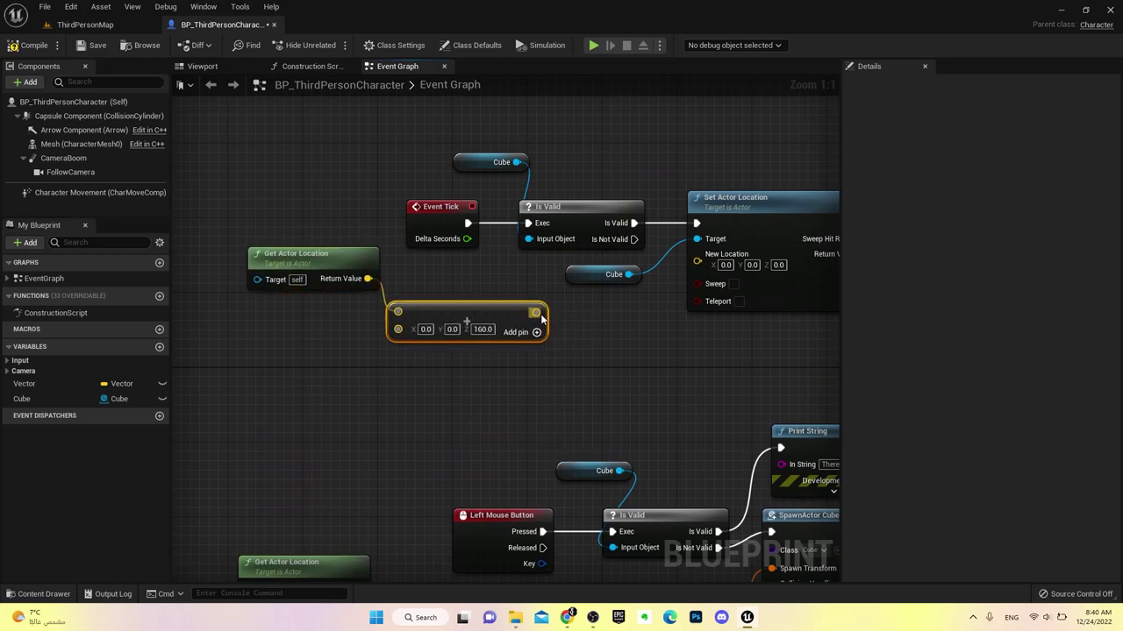
{"action": "mouse_move", "coordinate": [536, 312]}
{"action": "left_mouse_down"}
{"action": "mouse_move", "coordinate": [721, 289]}
{"action": "mouse_move", "coordinate": [698, 253]}
{"action": "left_mouse_up"}
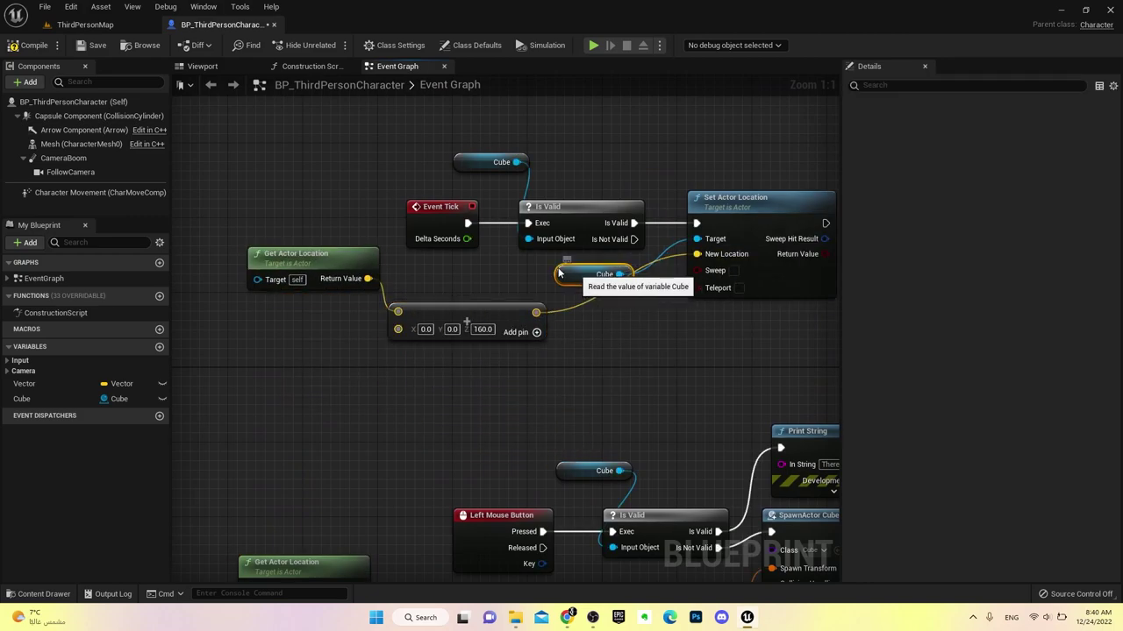
{"action": "left_click_drag", "start_coordinate": [583, 275], "coordinate": [549, 277]}
{"action": "right_click_drag", "start_coordinate": [503, 372], "coordinate": [432, 408]}
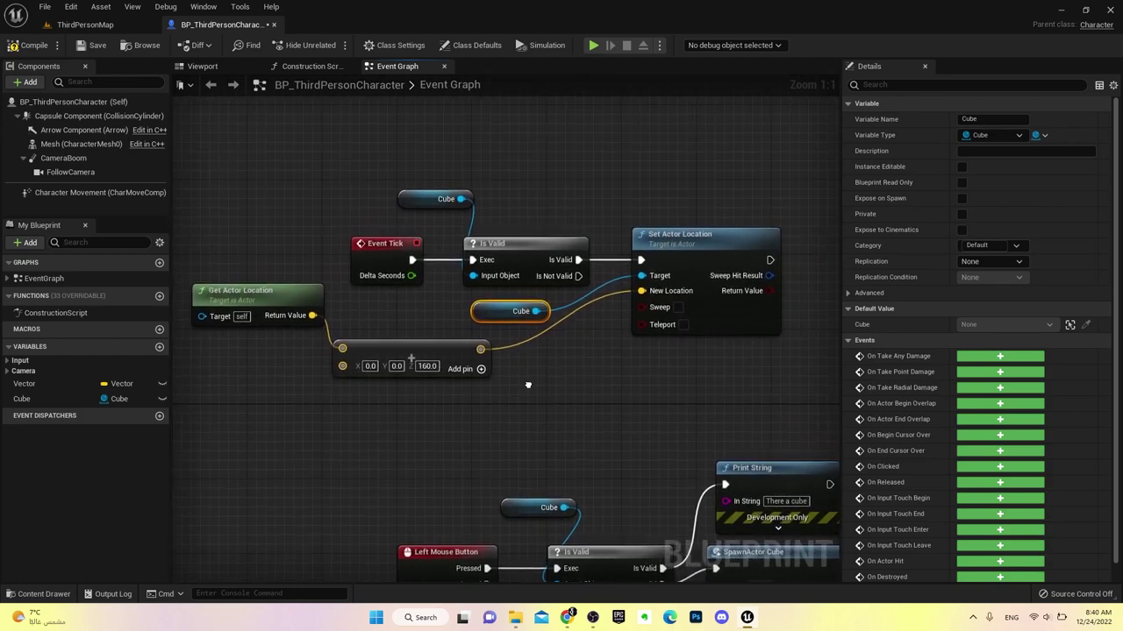
Play-test the level, walking the character around and jumping onto and off a ledge
{"action": "left_click", "coordinate": [594, 45]}
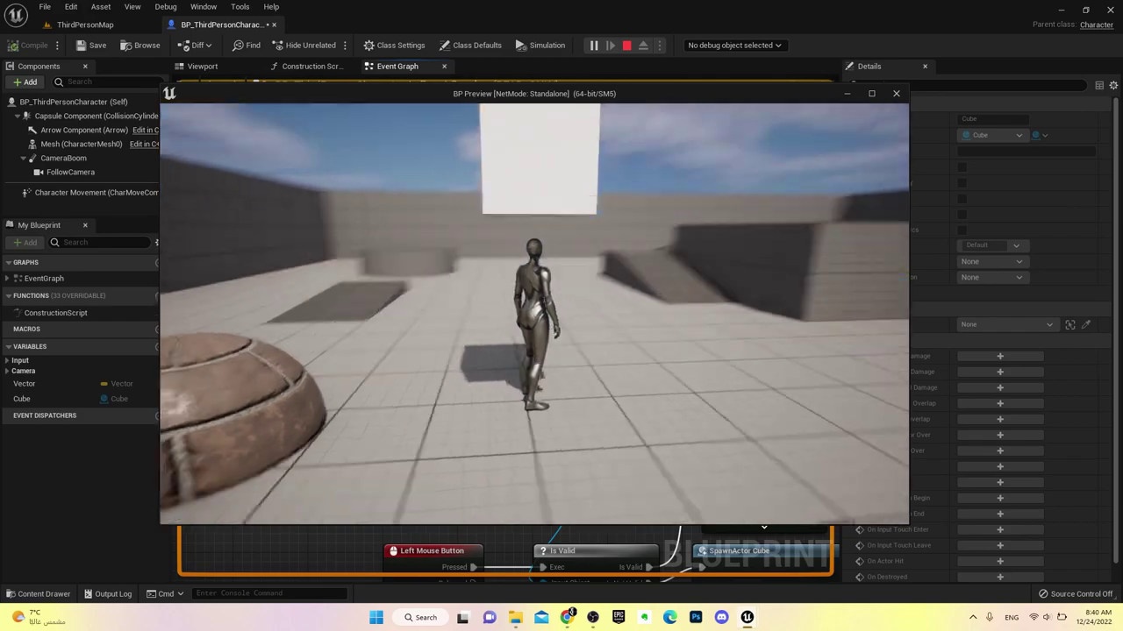
{"action": "key", "text": "a"}
{"action": "key", "text": "s"}
{"action": "key", "text": "d"}
{"action": "key", "text": "w"}
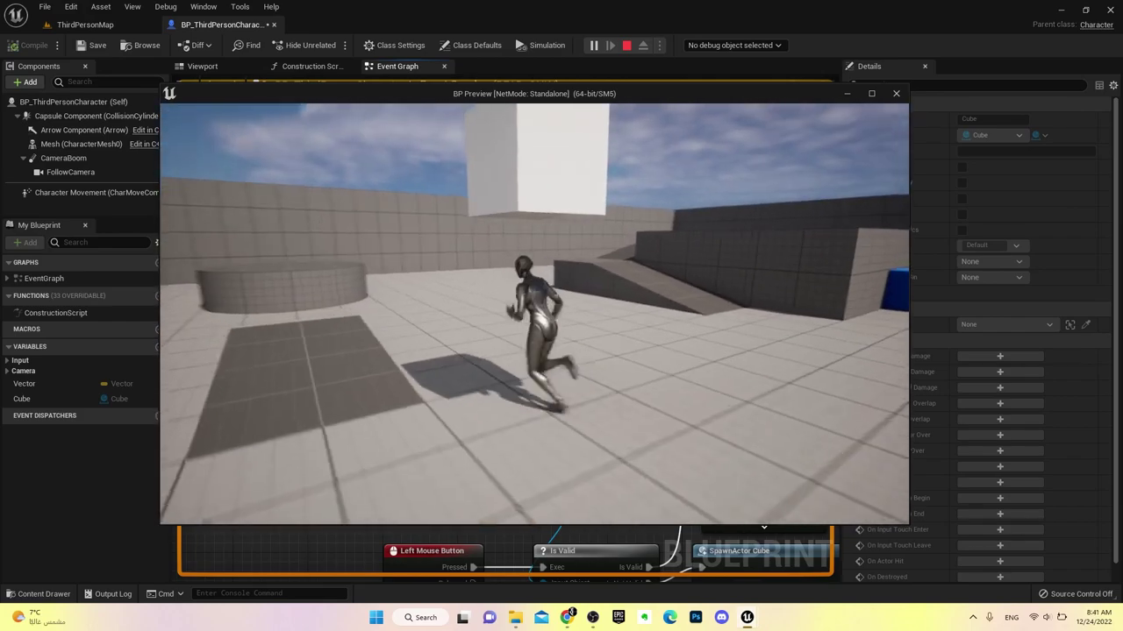
{"action": "key", "text": "space"}
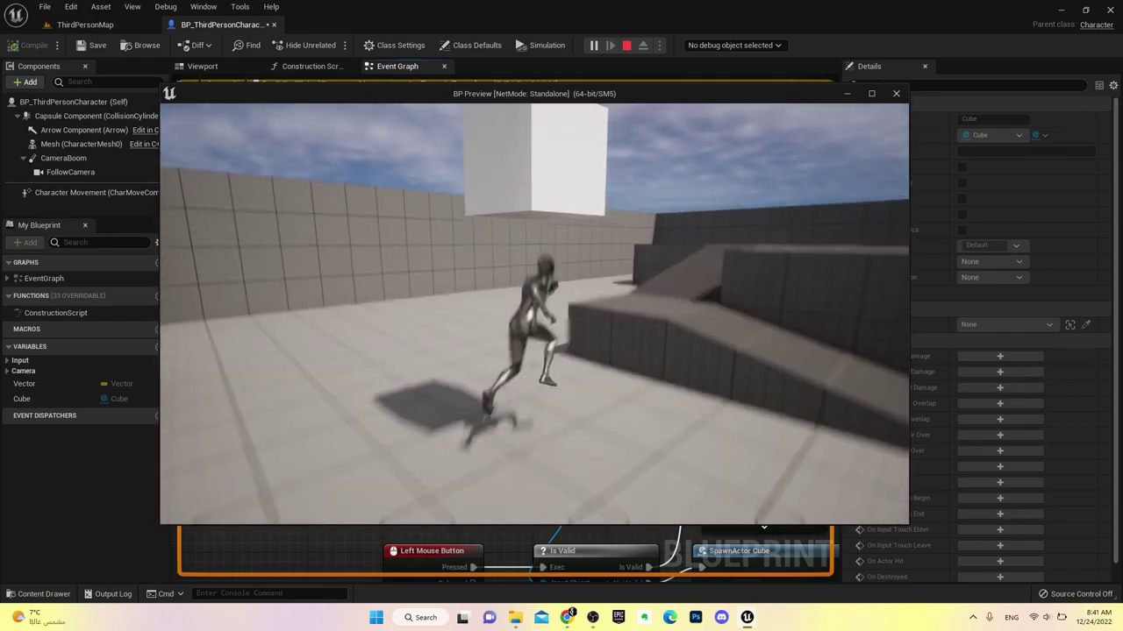
{"action": "key", "text": "space"}
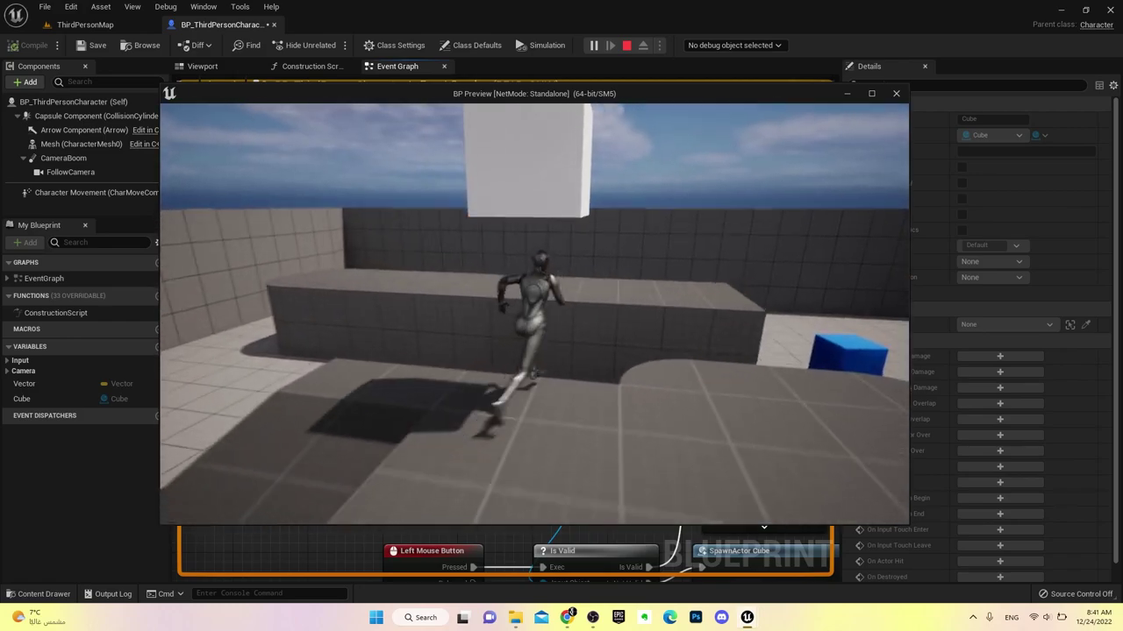
{"action": "key", "text": "space"}
{"action": "key", "text": "space"}
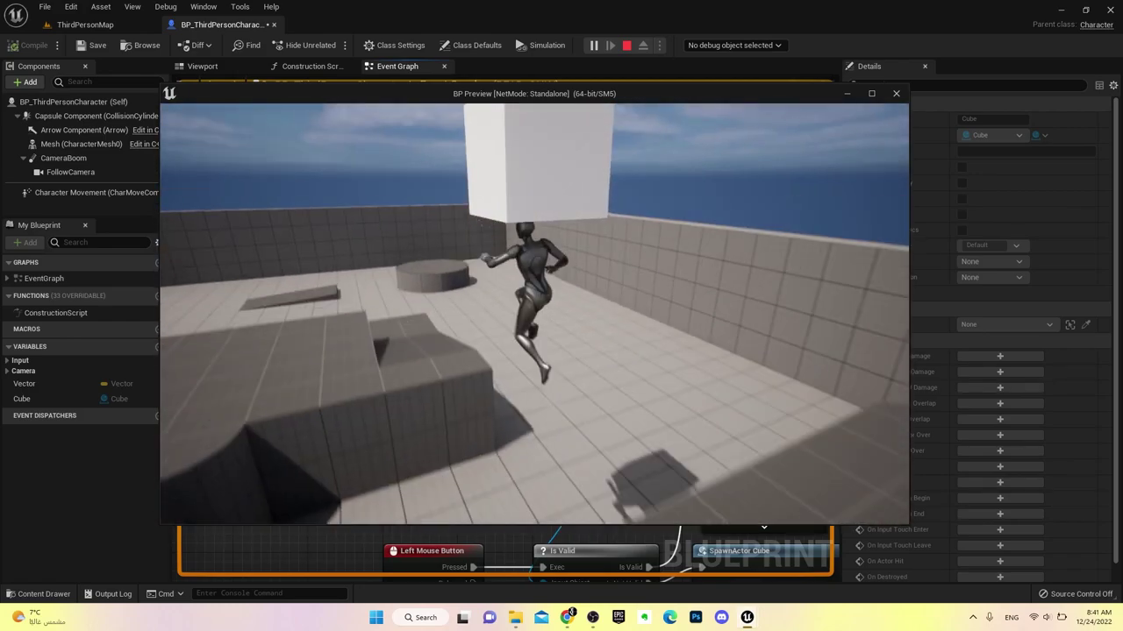
{"action": "key", "text": "Escape"}
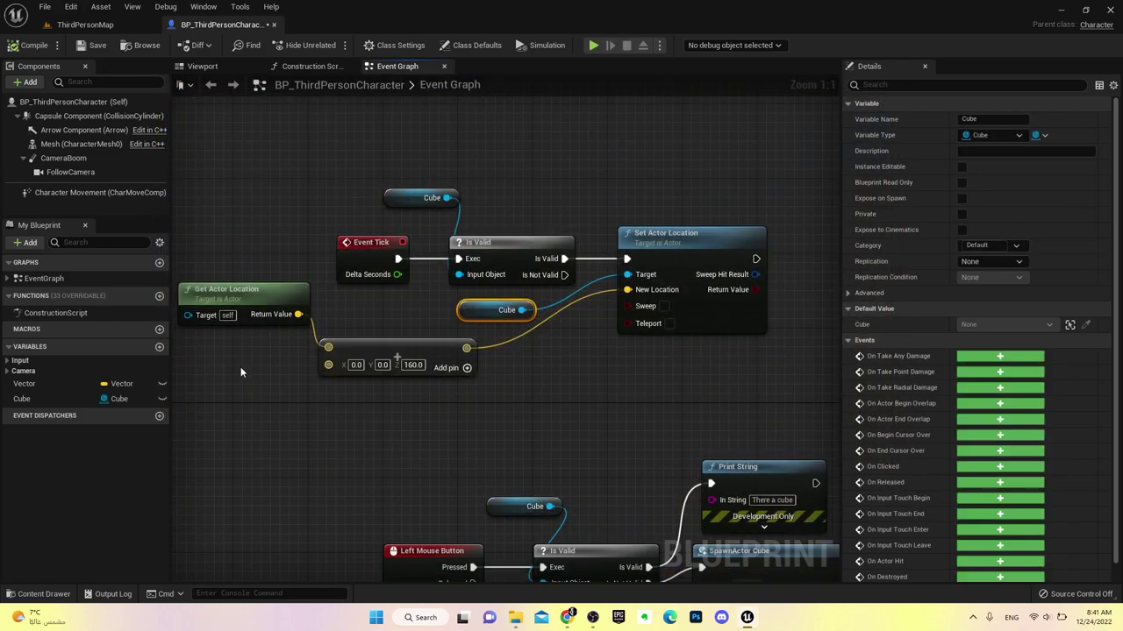
Confirm the X offset of 100 and play-test again, spawning a cube above the character
{"action": "right_click_drag", "start_coordinate": [318, 390], "coordinate": [504, 358]}
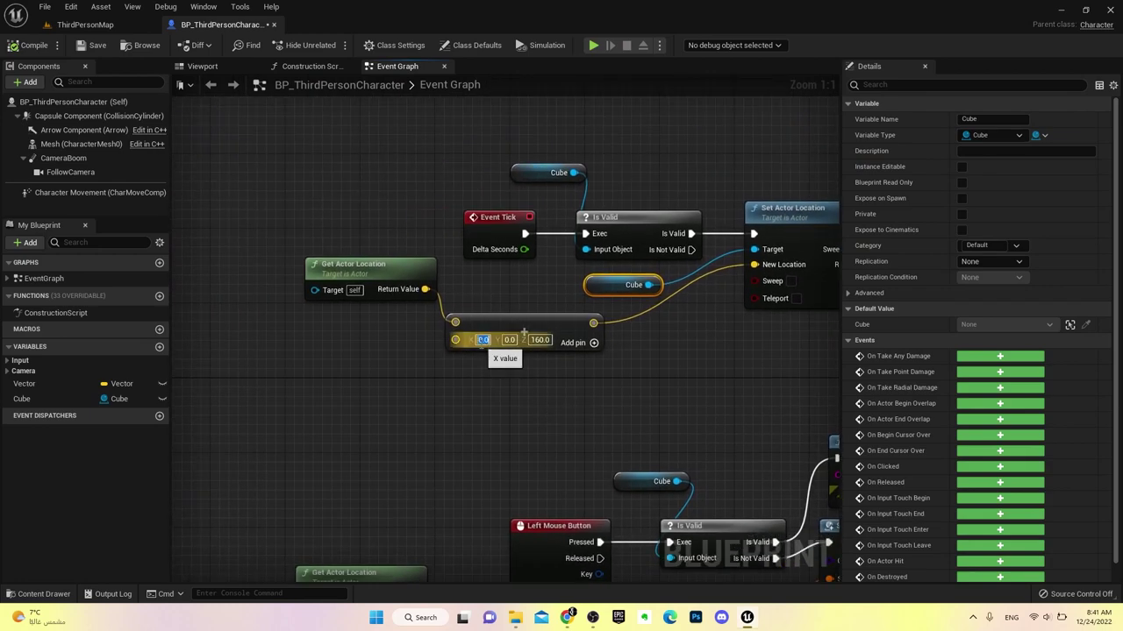
{"action": "type", "text": "100"}
{"action": "key", "text": "Return"}
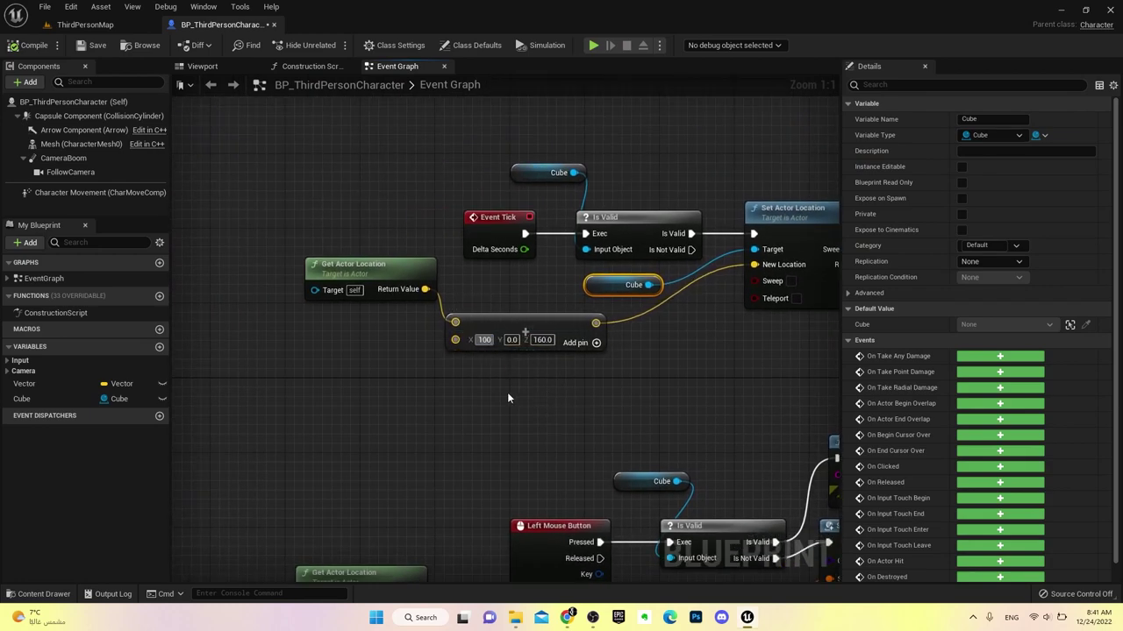
{"action": "left_click", "coordinate": [488, 394]}
{"action": "left_click", "coordinate": [593, 45]}
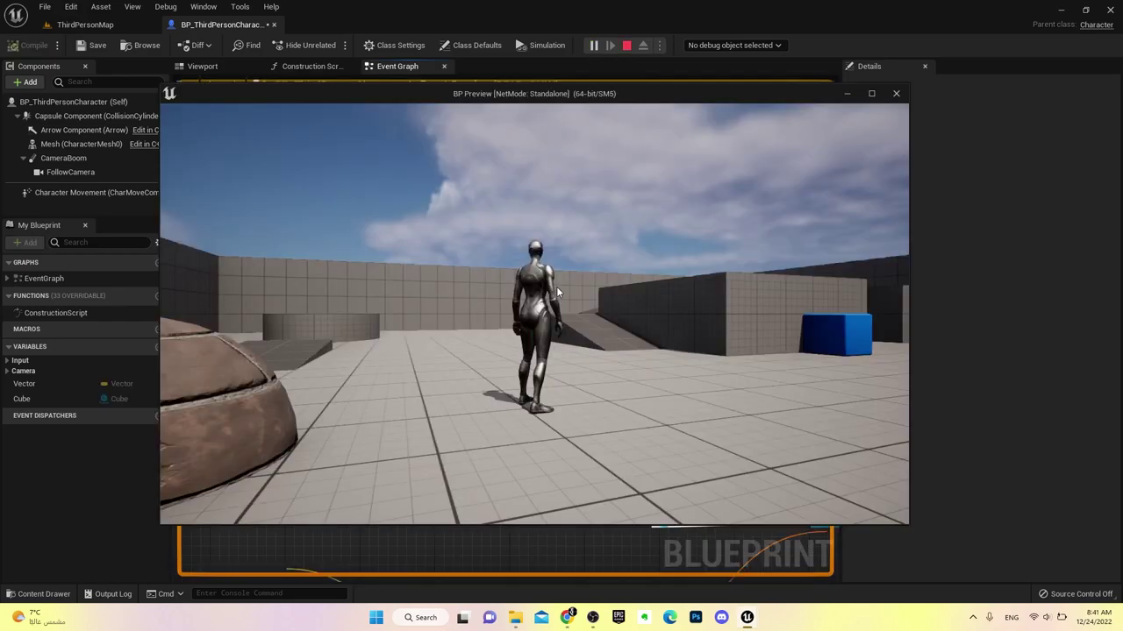
{"action": "left_click", "coordinate": [557, 292]}
{"action": "key", "text": "w"}
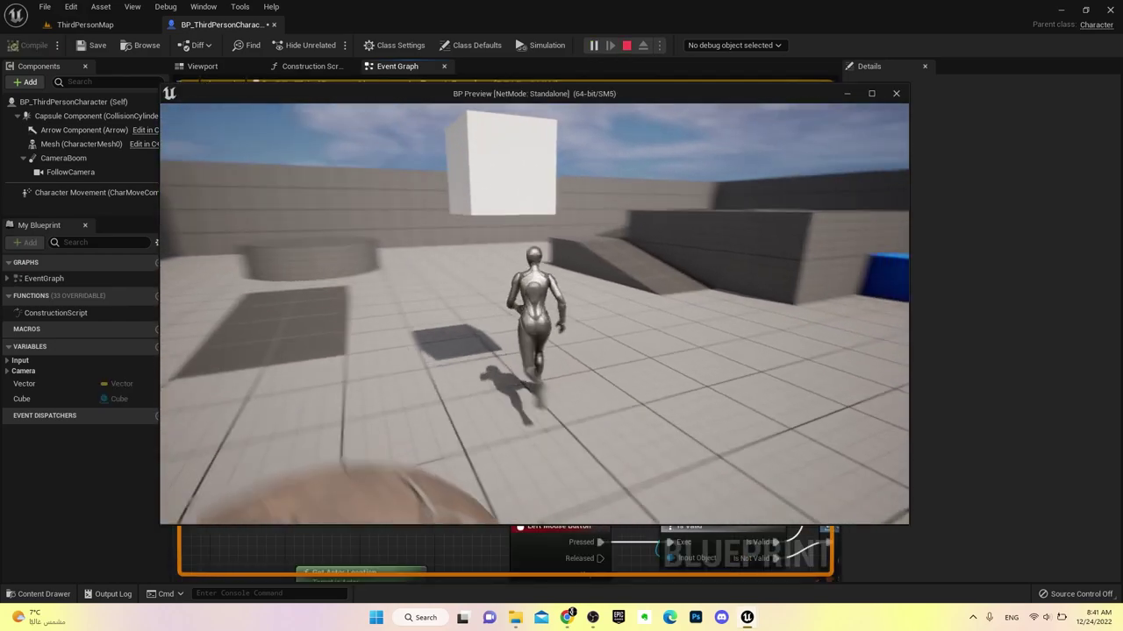
{"action": "key", "text": "Escape"}
Change the offset's X to 300 and play-test, running and jumping off the ledge
{"action": "left_click", "coordinate": [484, 340]}
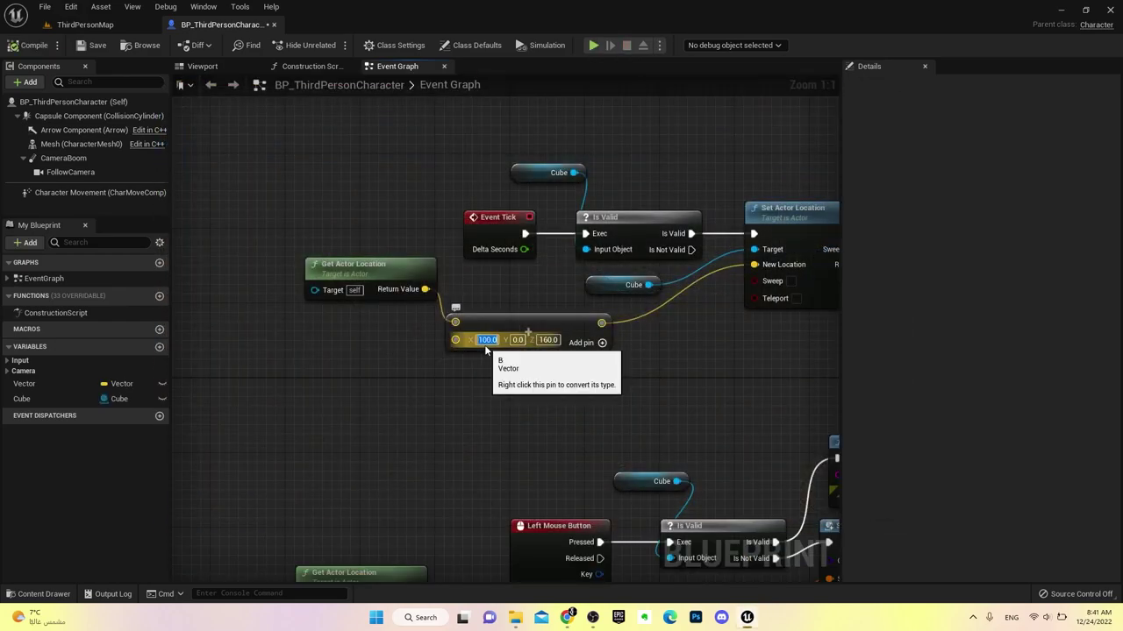
{"action": "type", "text": "300"}
{"action": "key", "text": "Return"}
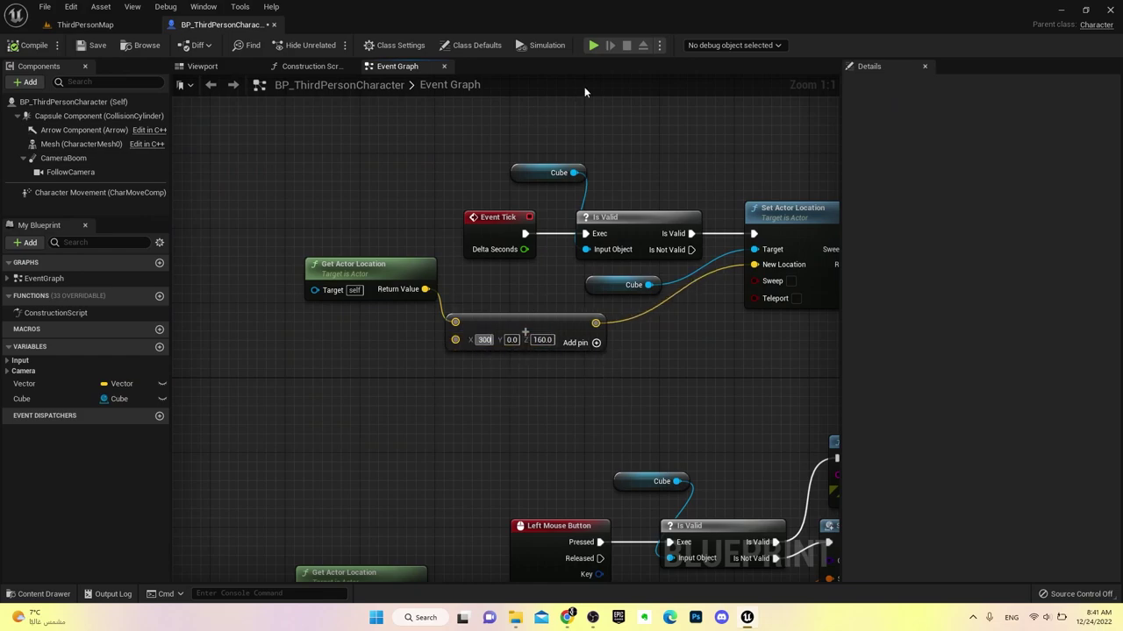
{"action": "left_click", "coordinate": [592, 44]}
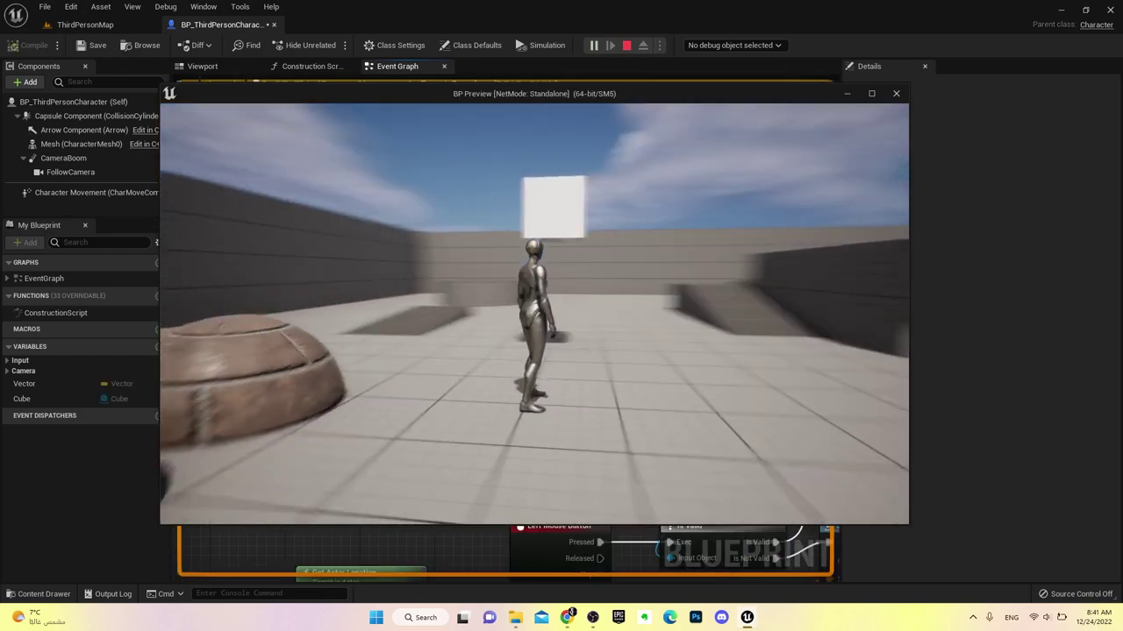
{"action": "key", "text": "w"}
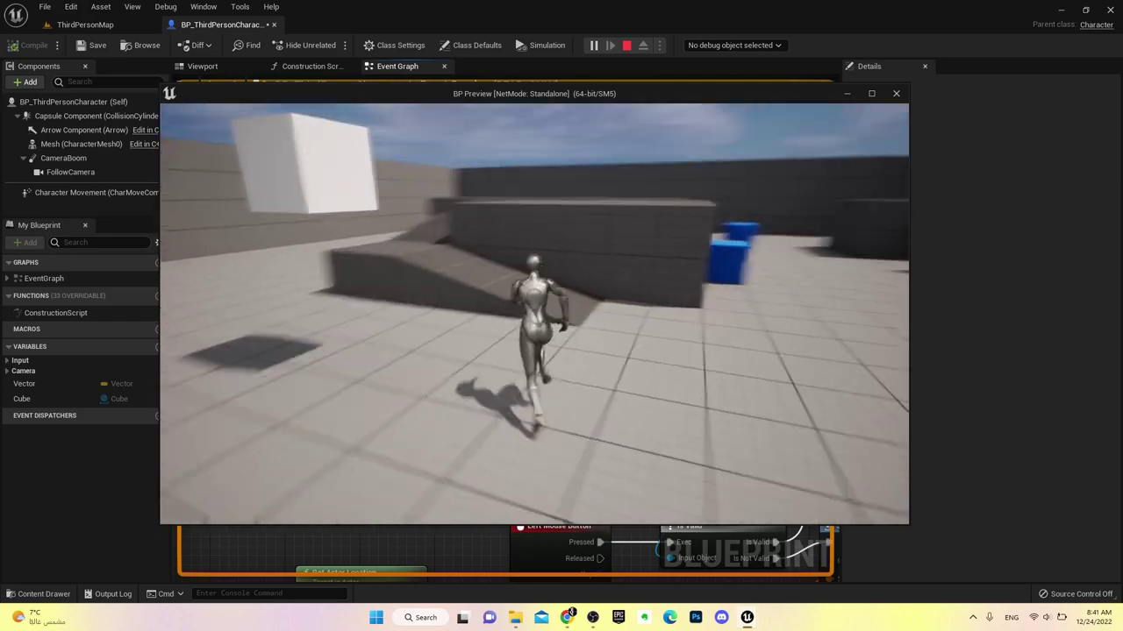
{"action": "key", "text": "space"}
{"action": "key", "text": "space"}
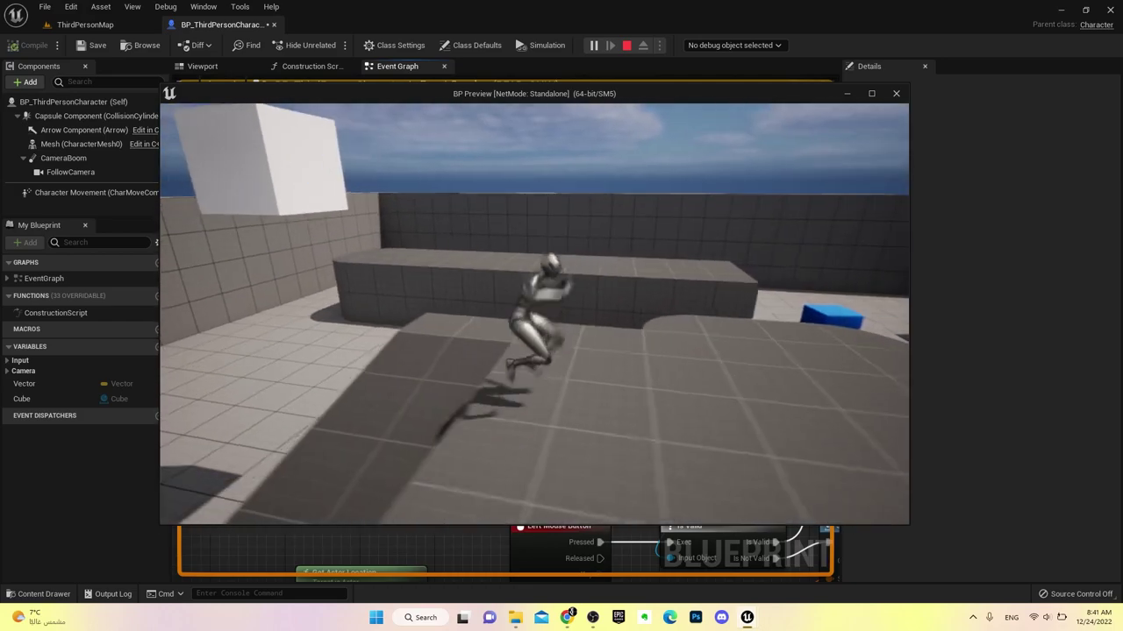
{"action": "key", "text": "space"}
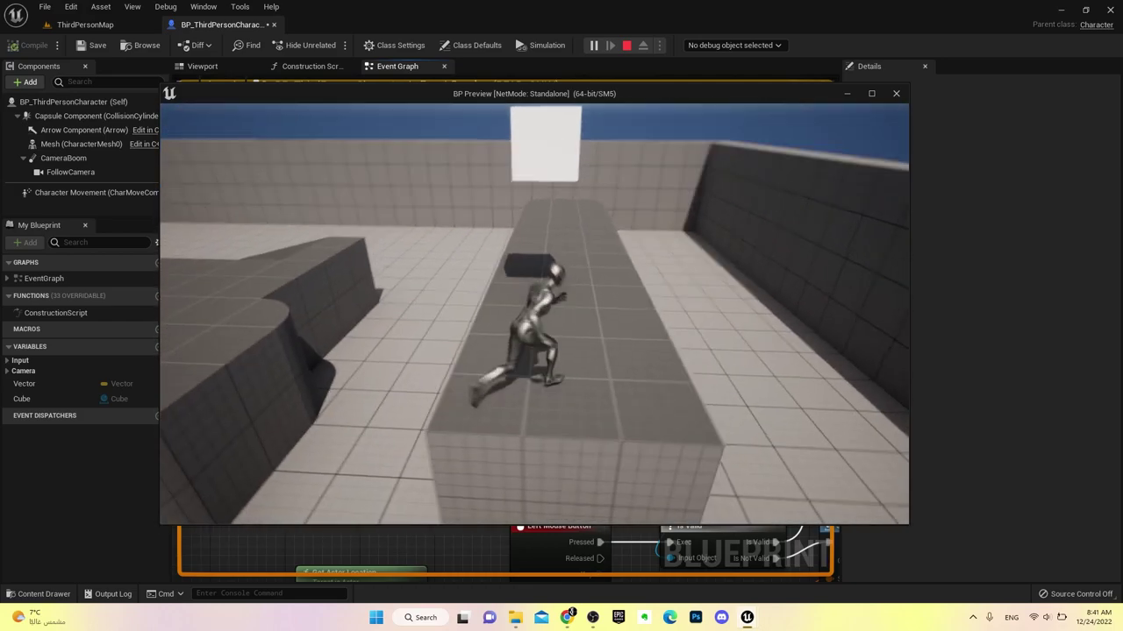
{"action": "key", "text": "Escape"}
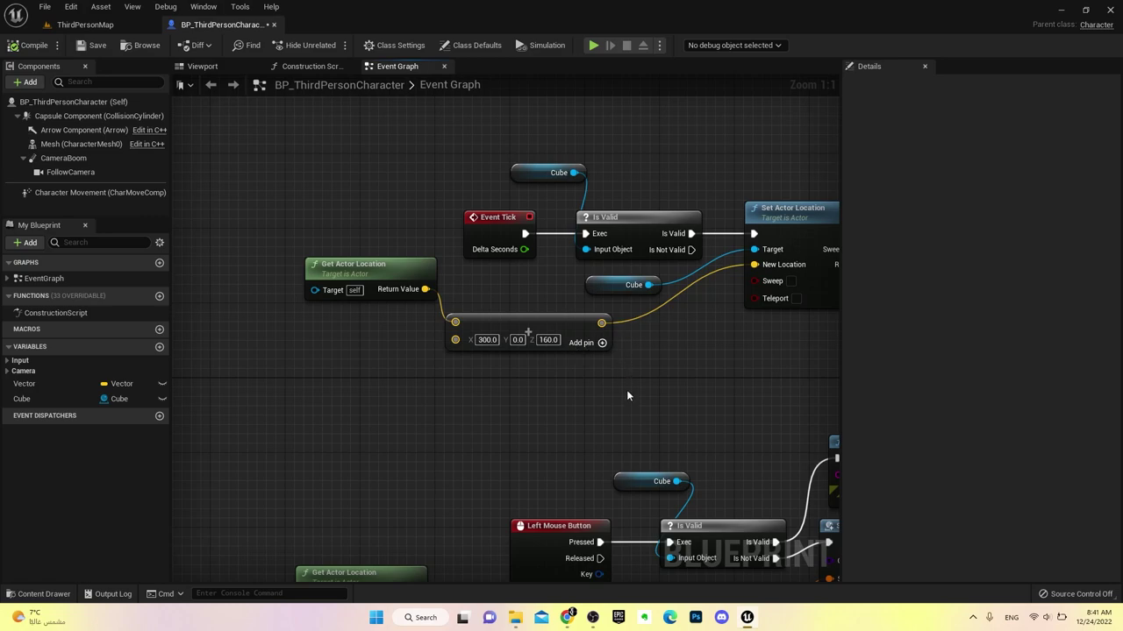
{"action": "right_click_drag", "start_coordinate": [627, 395], "coordinate": [561, 318]}
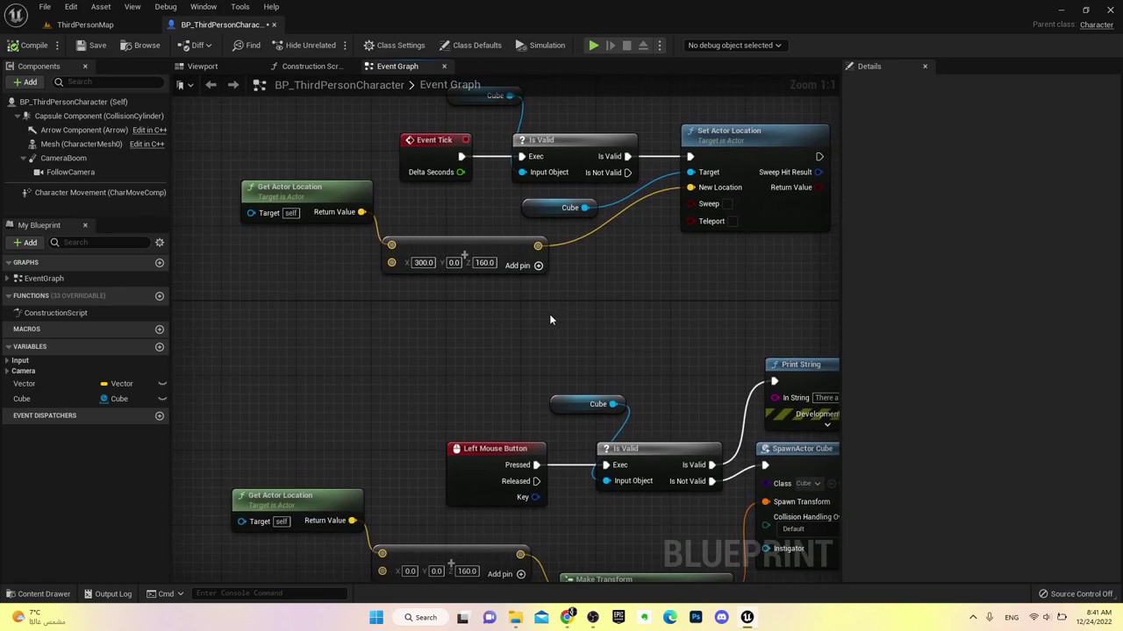
{"action": "right_click_drag", "start_coordinate": [549, 311], "coordinate": [503, 163]}
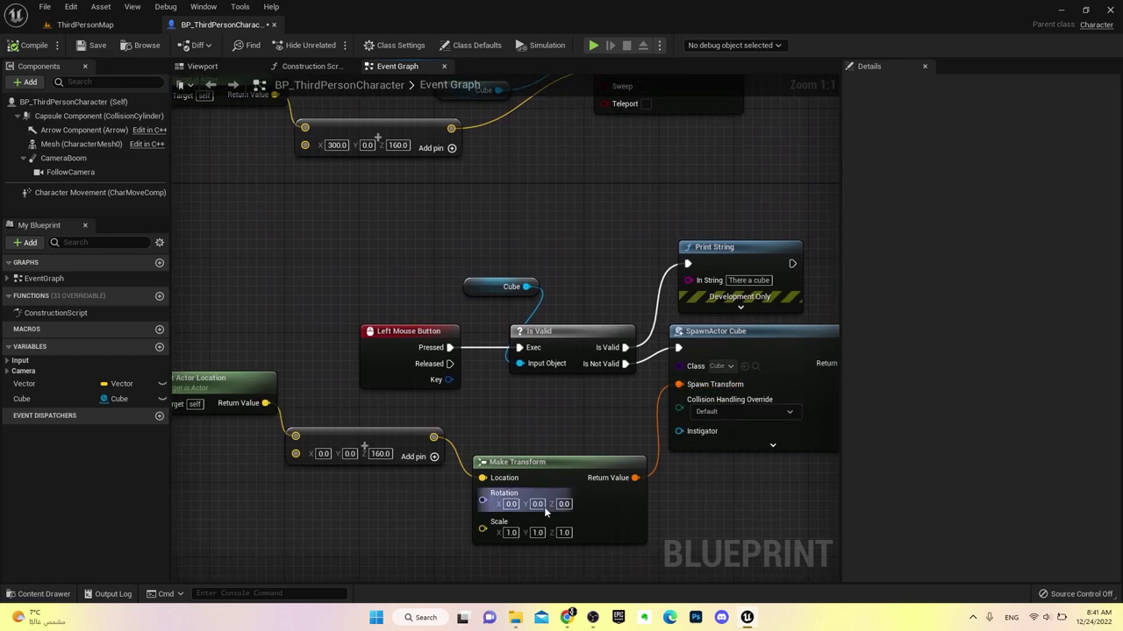
{"action": "key", "text": "alt+p"}
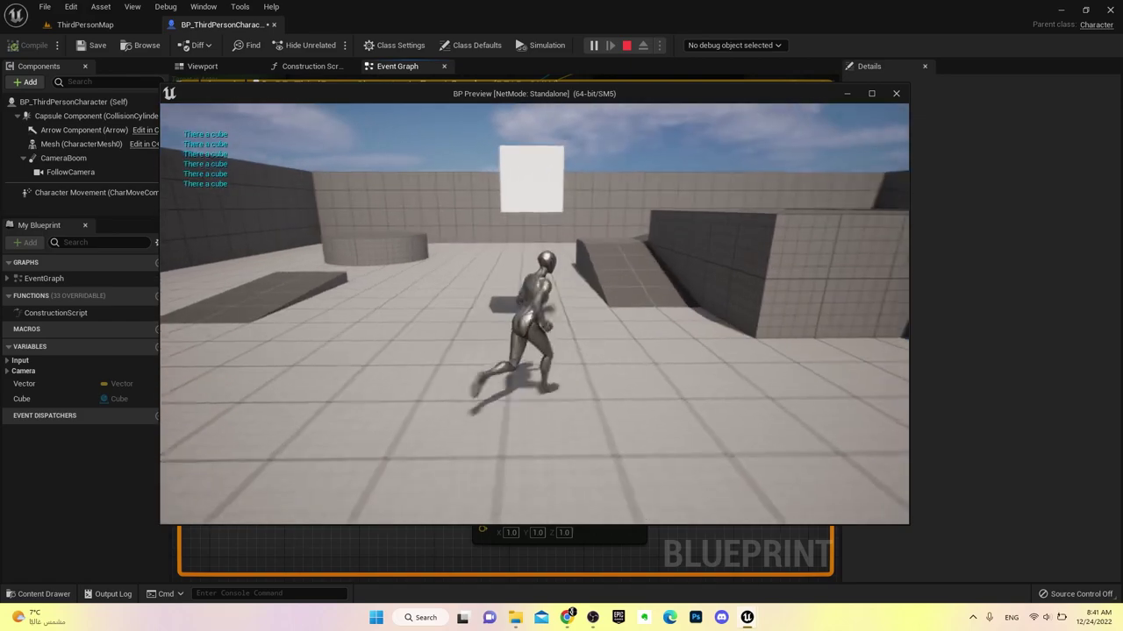
{"action": "key", "text": "w"}
{"action": "key", "text": "space"}
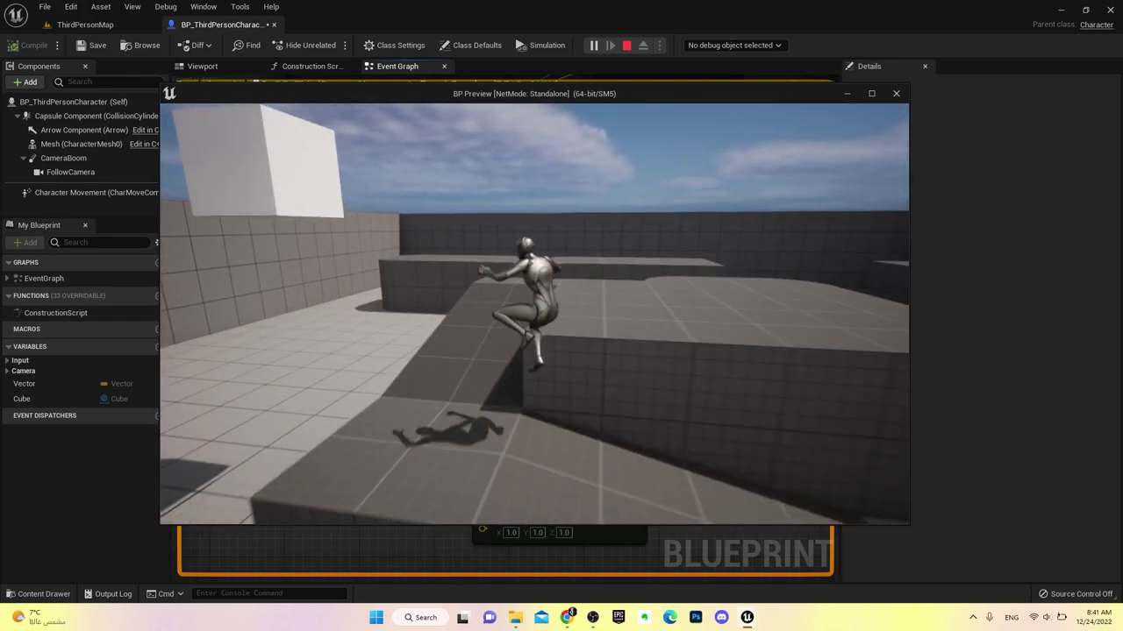
{"action": "key", "text": "Escape"}
{"action": "right_click_drag", "start_coordinate": [634, 319], "coordinate": [621, 321]}
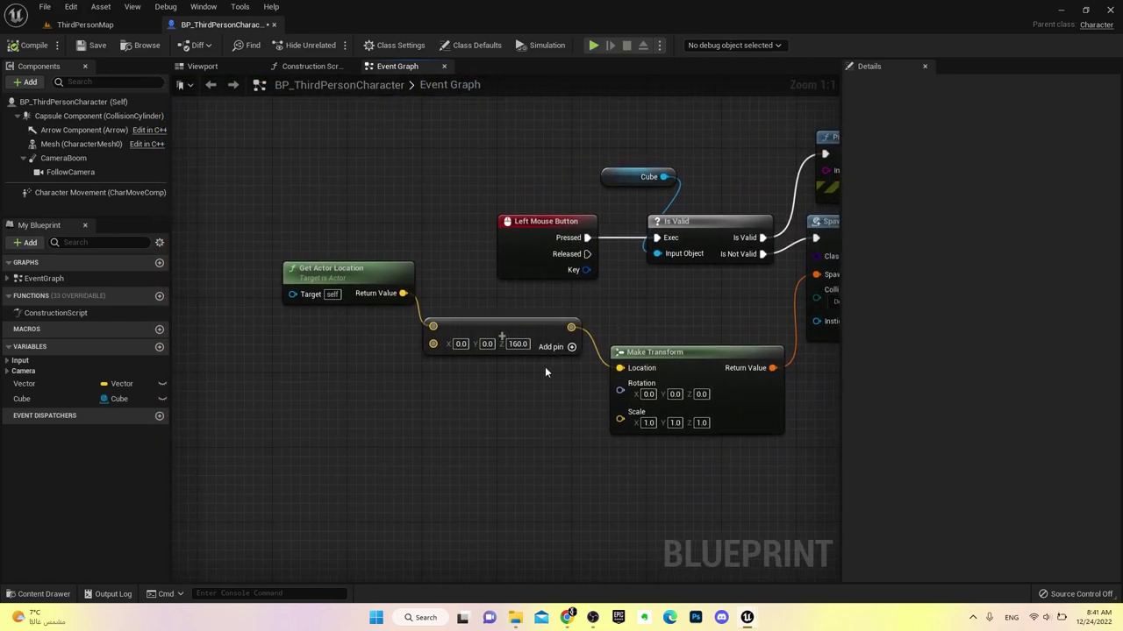
{"action": "right_click_drag", "start_coordinate": [833, 403], "coordinate": [708, 371]}
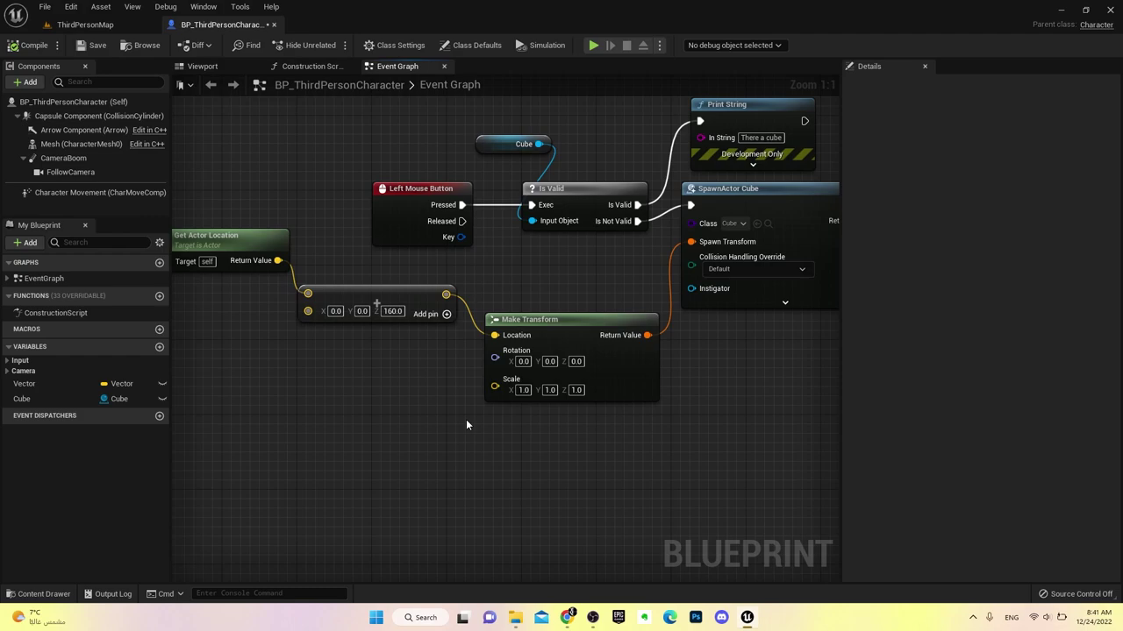
{"action": "right_click_drag", "start_coordinate": [498, 466], "coordinate": [618, 466]}
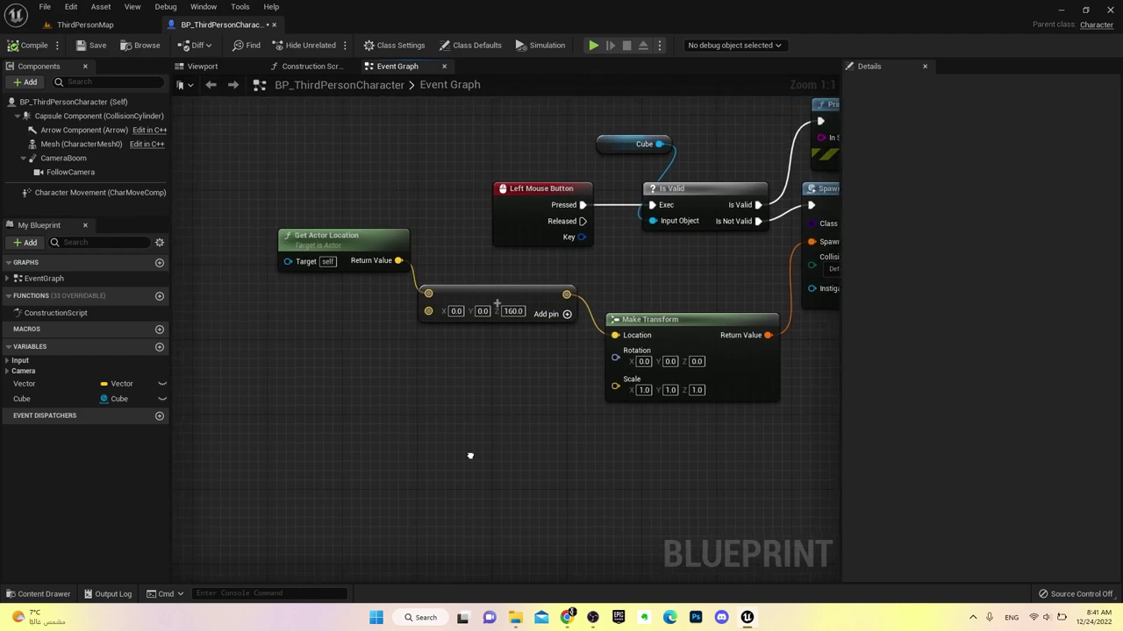
{"action": "right_click", "coordinate": [472, 220]}
{"action": "left_click", "coordinate": [416, 425]}
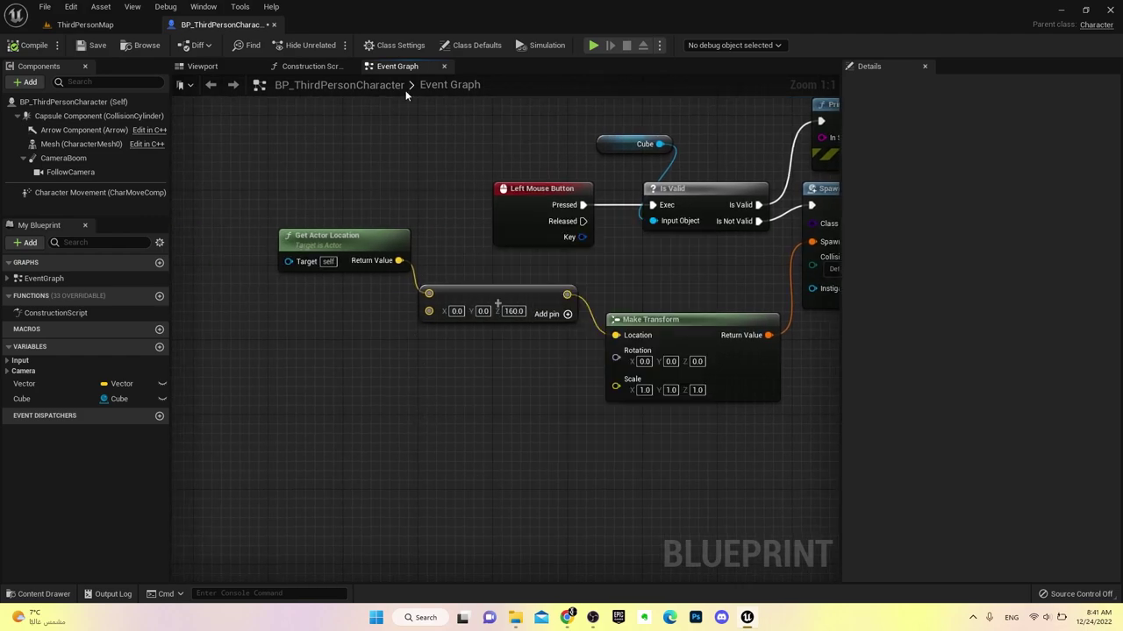
{"action": "left_click", "coordinate": [592, 45]}
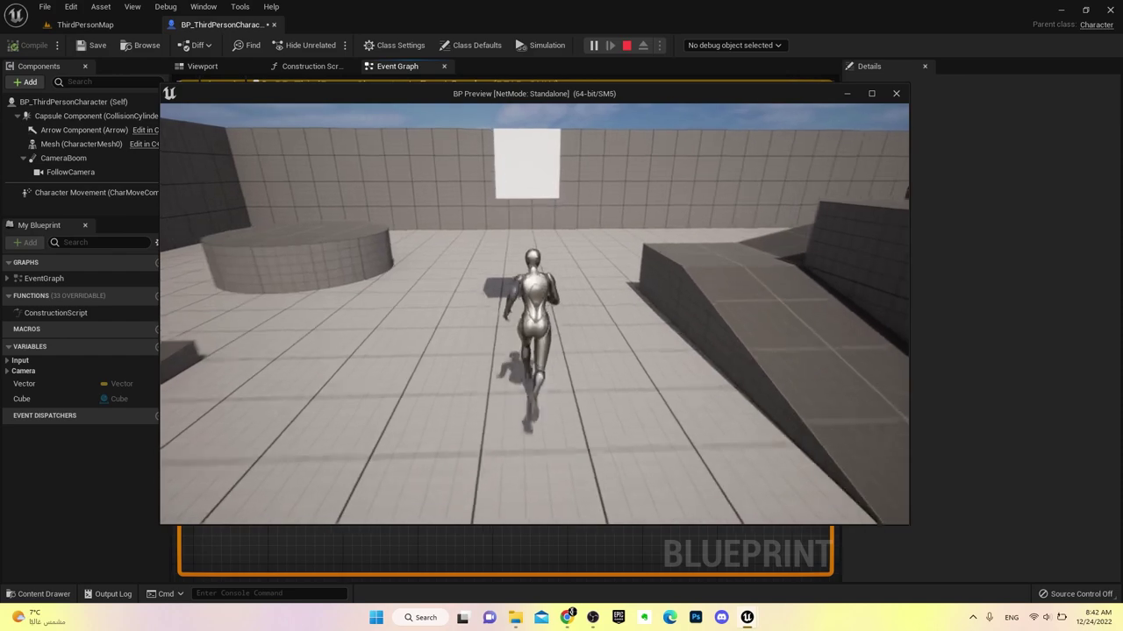
{"action": "key", "text": "Escape"}
{"action": "scroll", "coordinate": [224, 428], "scroll_direction": "up", "scroll_amount": 3}
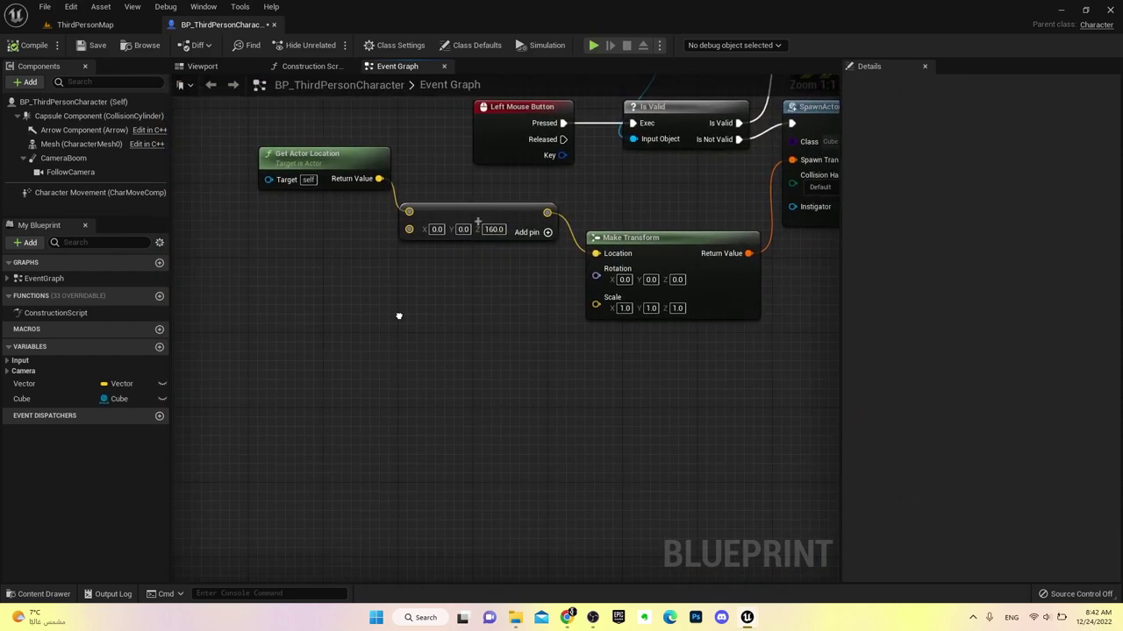
{"action": "right_click_drag", "start_coordinate": [361, 403], "coordinate": [395, 356]}
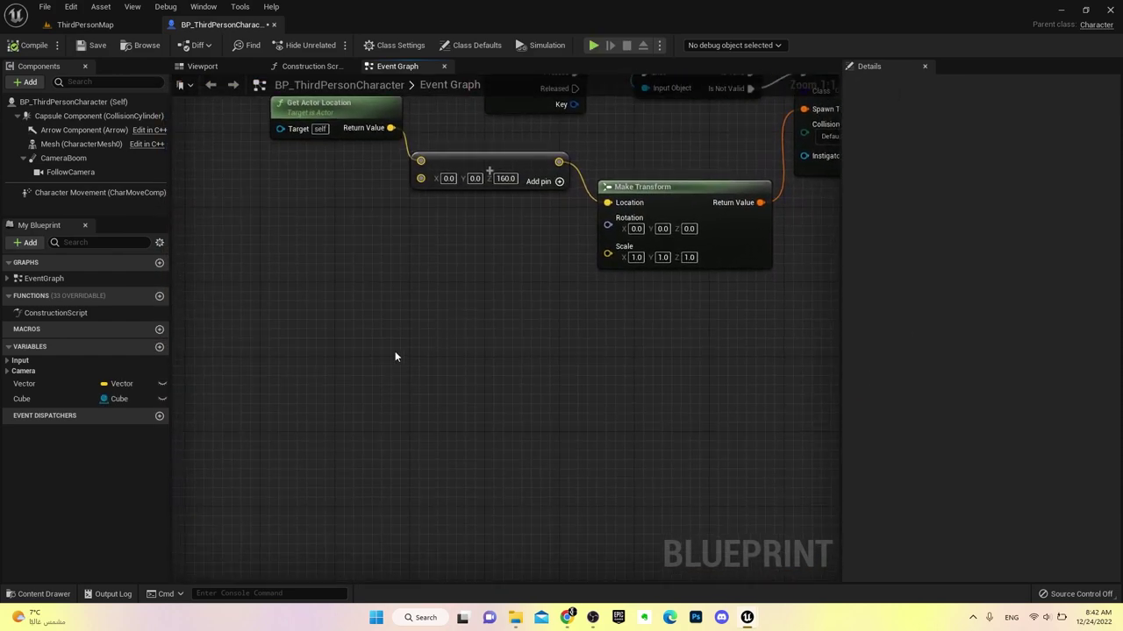
Add a new blueprint variable named Rotator of type Rotator
{"action": "right_click", "coordinate": [249, 427]}
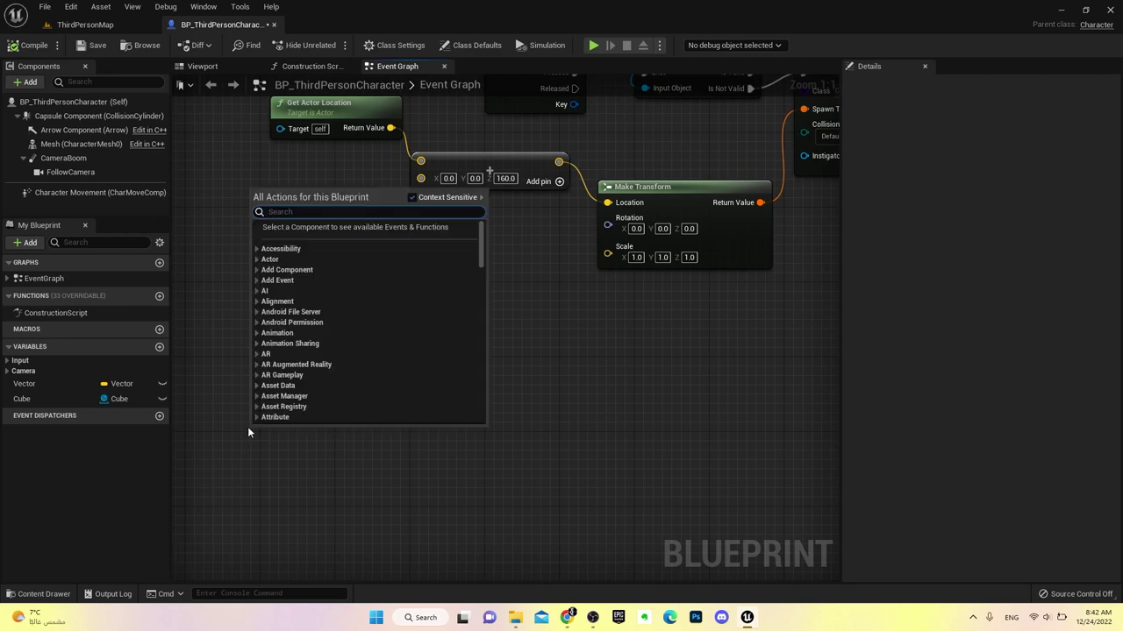
{"action": "left_click", "coordinate": [159, 347]}
{"action": "type", "text": "Rotator"}
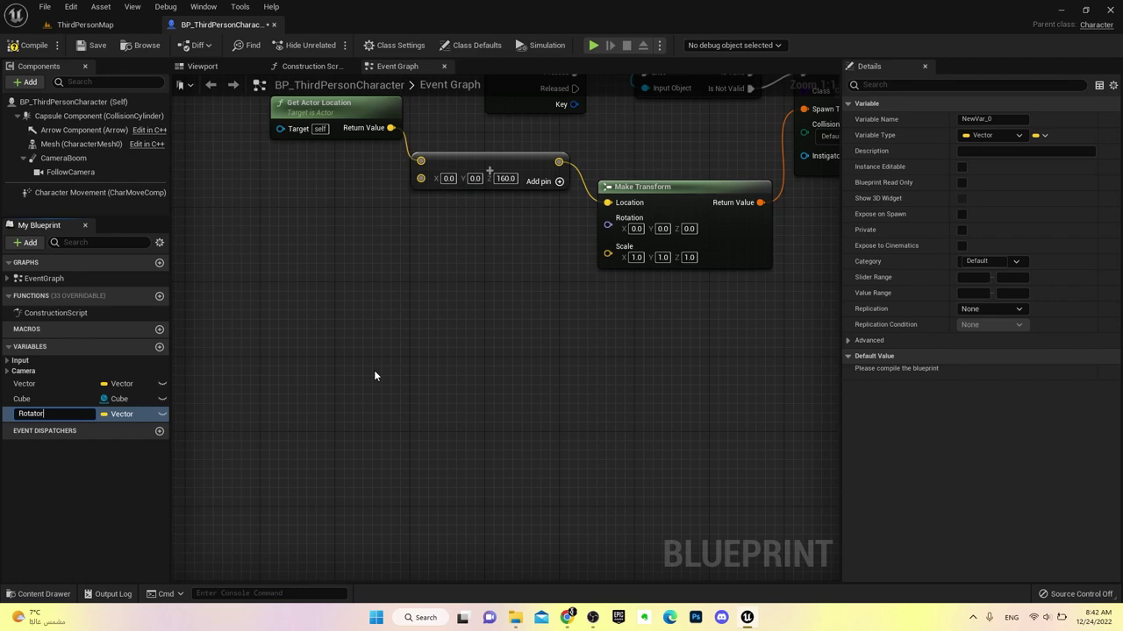
{"action": "key", "text": "Return"}
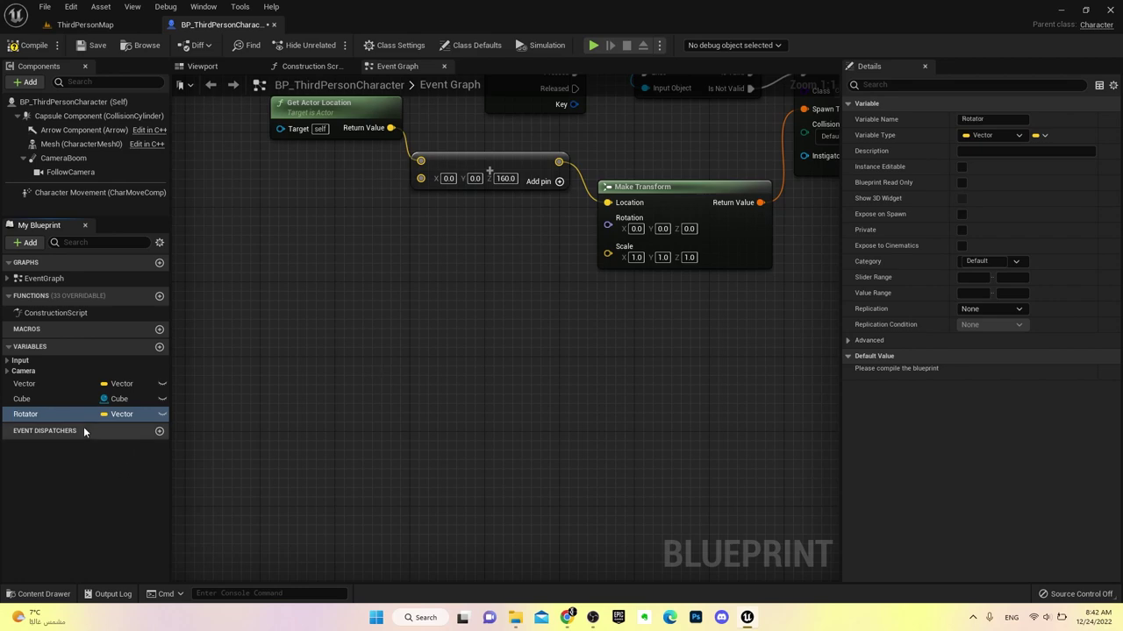
{"action": "left_click", "coordinate": [118, 414]}
{"action": "left_click", "coordinate": [132, 271]}
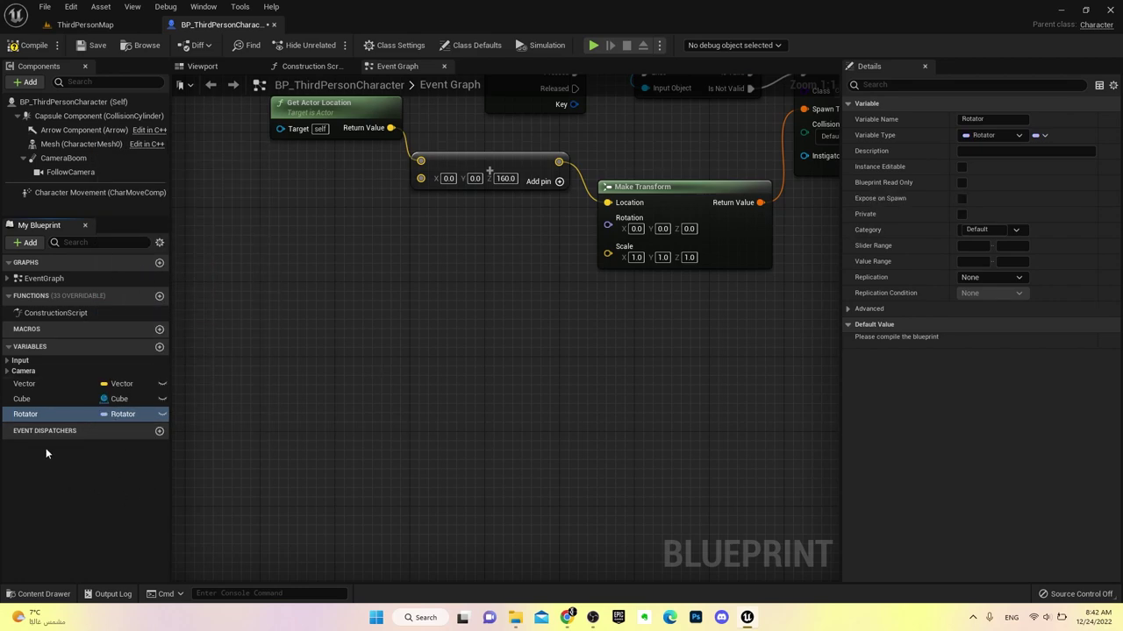
Place a Rotator getter and a SET Rotator node in the Event Graph, with SET further right
{"action": "left_click_drag", "start_coordinate": [307, 450], "coordinate": [310, 447]}
{"action": "left_click", "coordinate": [369, 465]}
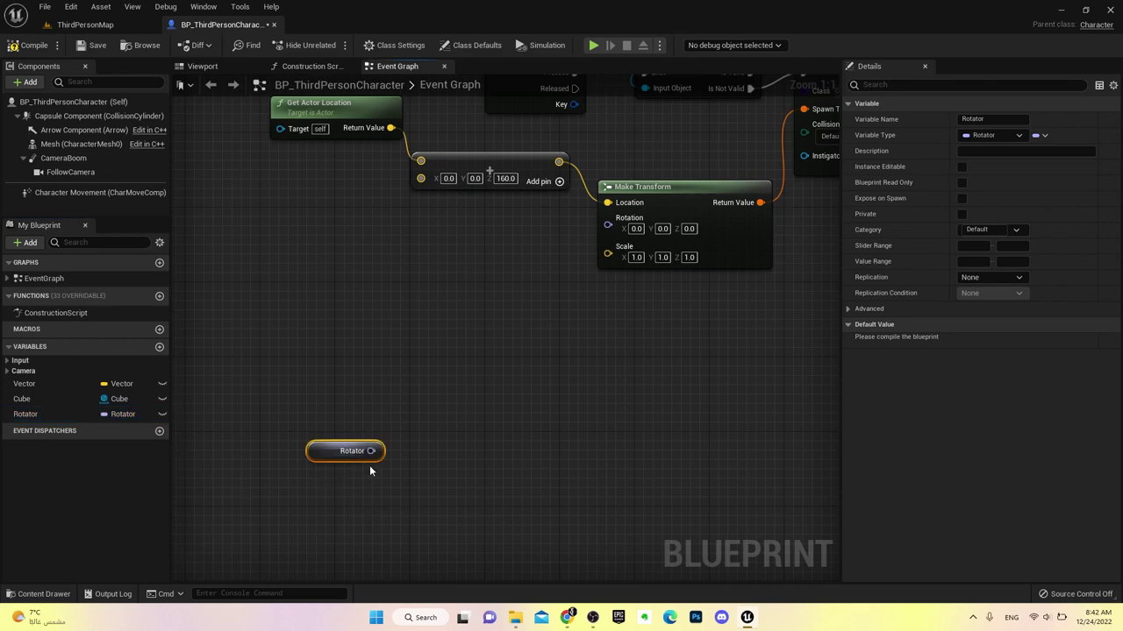
{"action": "right_click_drag", "start_coordinate": [357, 478], "coordinate": [293, 429]}
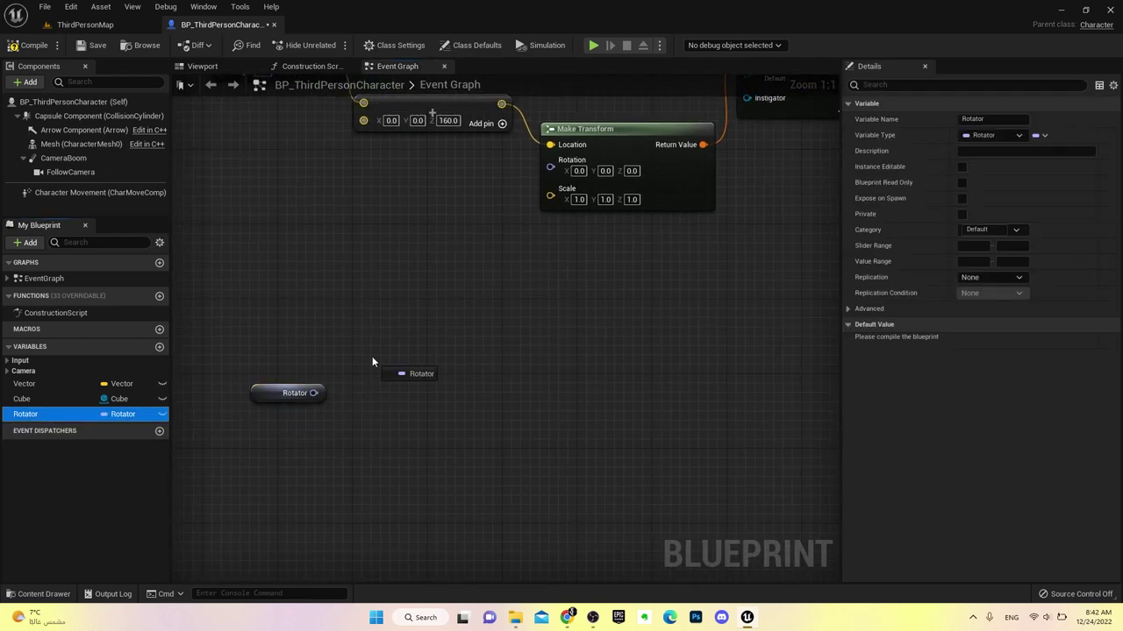
{"action": "left_click_drag", "start_coordinate": [26, 414], "coordinate": [372, 358]}
{"action": "left_click", "coordinate": [395, 392]}
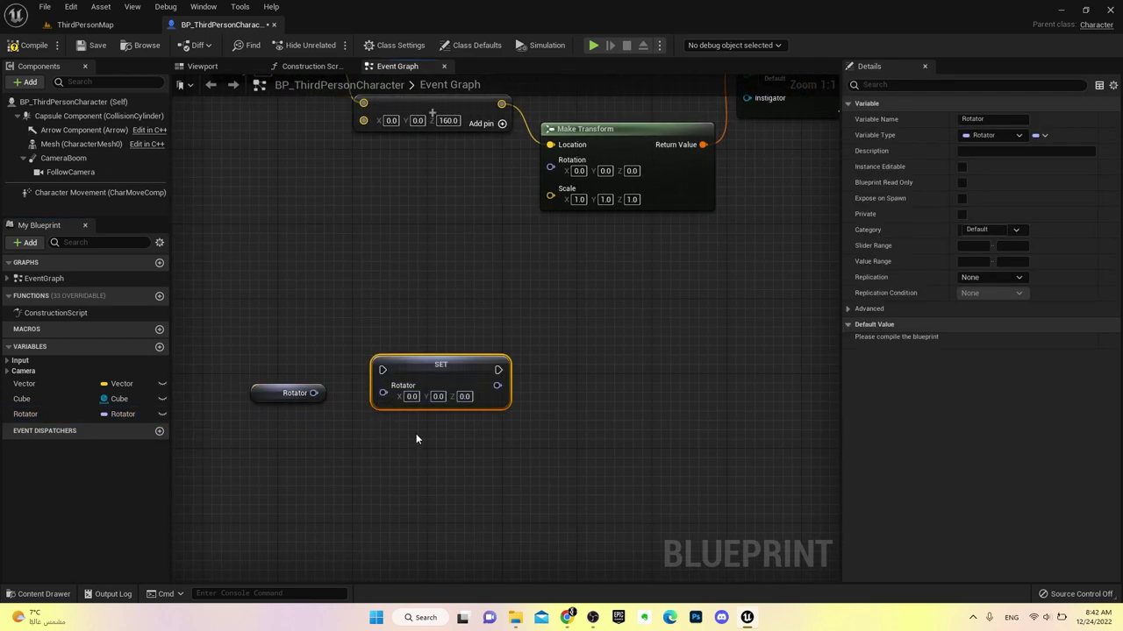
{"action": "left_click", "coordinate": [99, 26]}
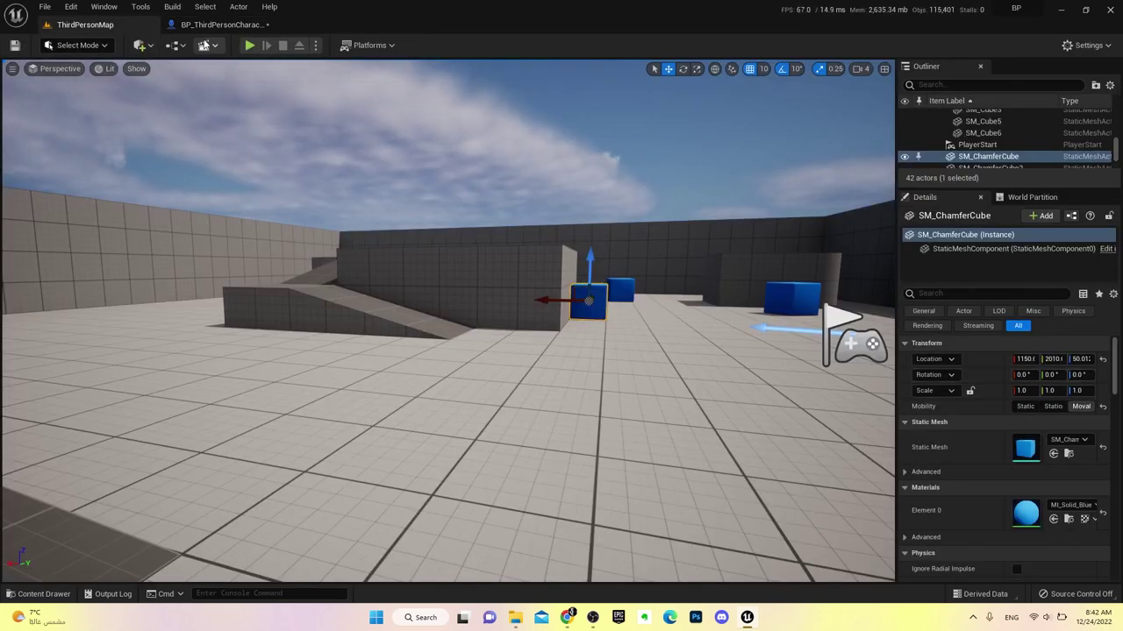
{"action": "left_click", "coordinate": [219, 24]}
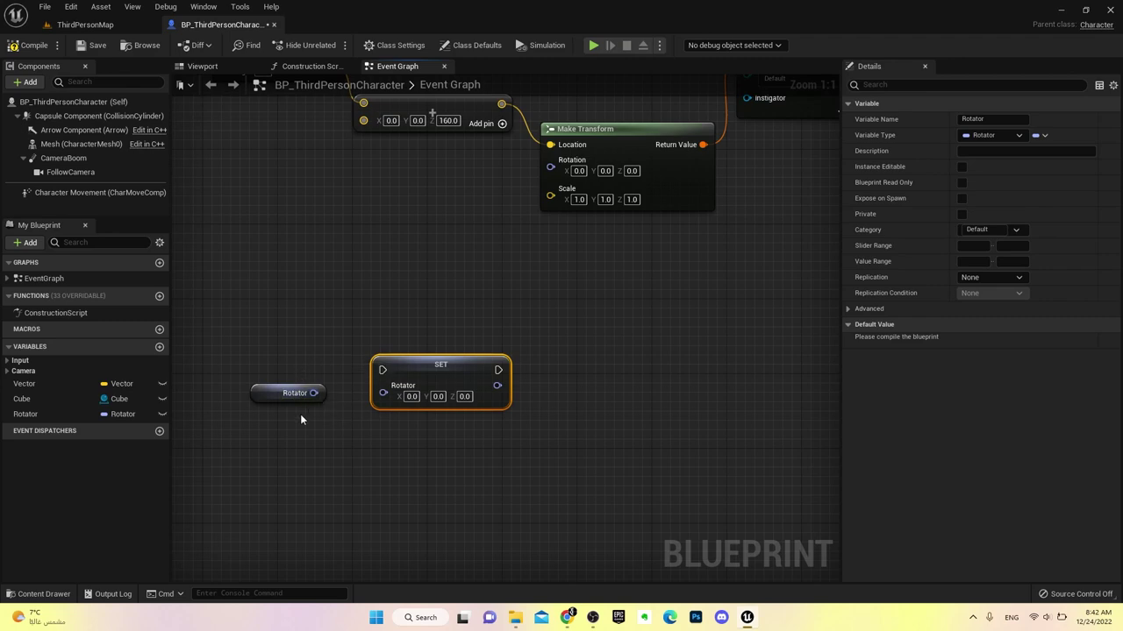
{"action": "right_click_drag", "start_coordinate": [300, 419], "coordinate": [313, 379]}
{"action": "left_click_drag", "start_coordinate": [456, 318], "coordinate": [631, 295]}
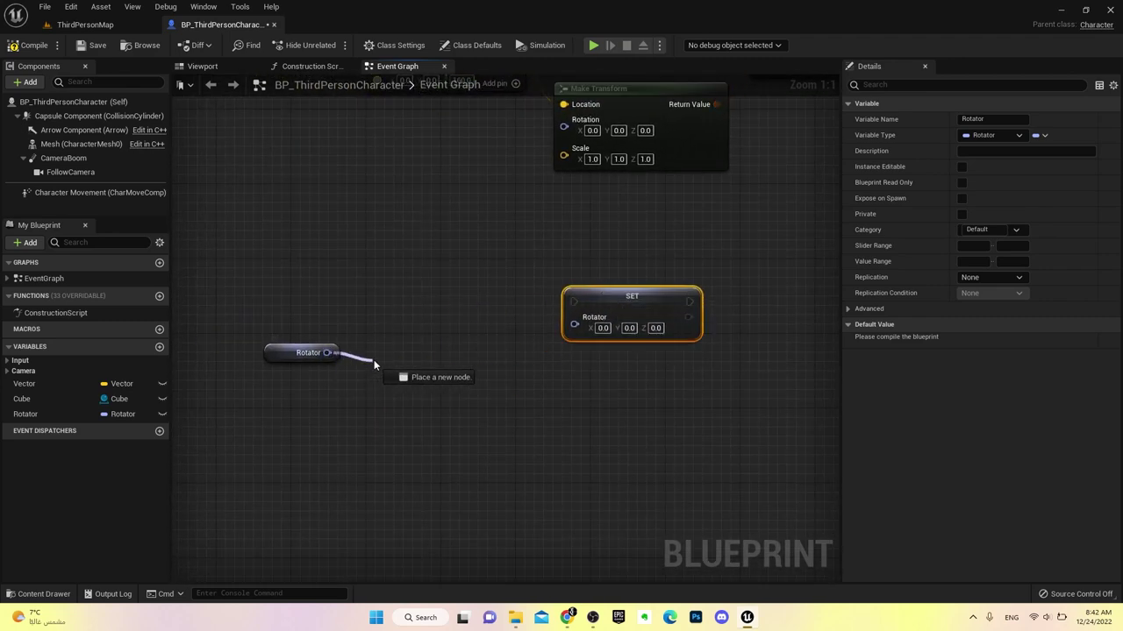
Add a Break Rotator node fed by the Rotator getter and nudge it into place
{"action": "left_click_drag", "start_coordinate": [327, 353], "coordinate": [380, 359]}
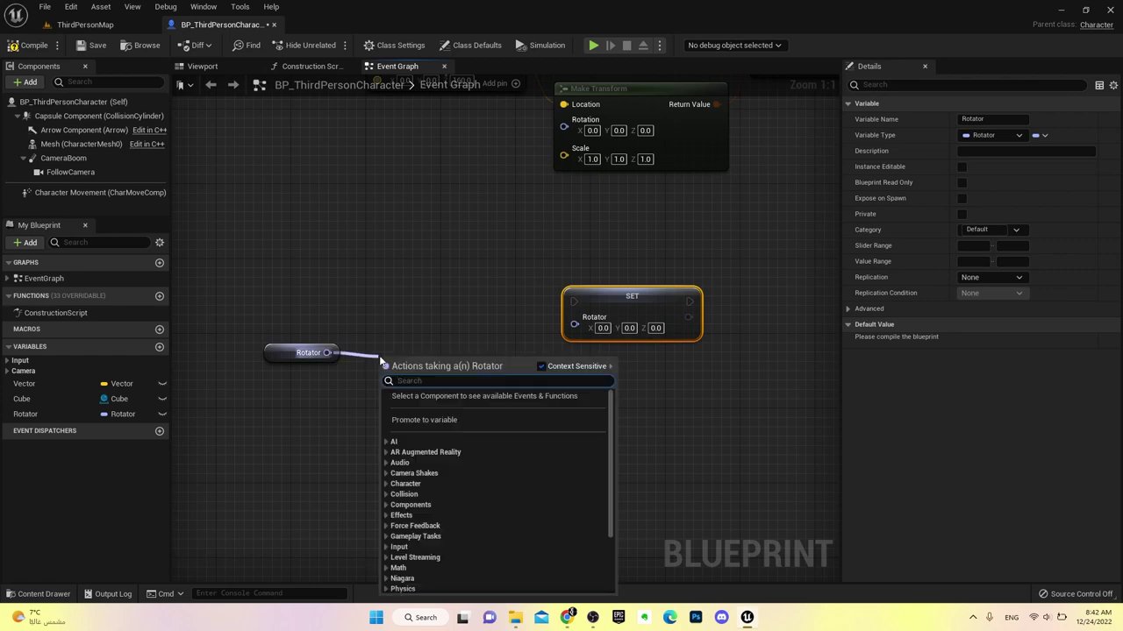
{"action": "type", "text": "break"}
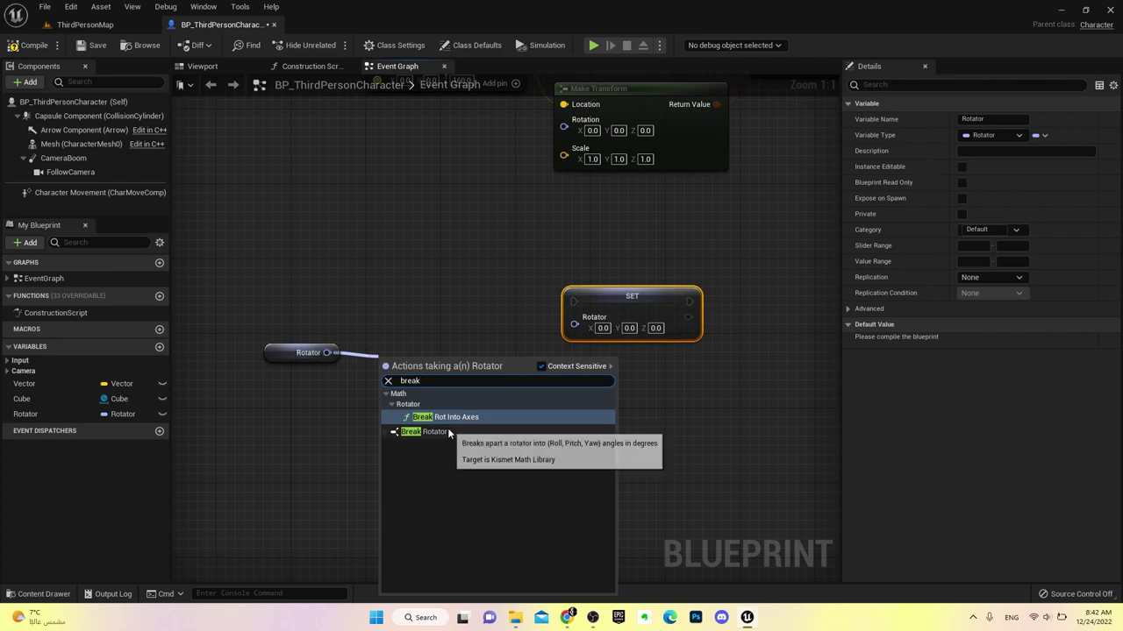
{"action": "left_click", "coordinate": [443, 430]}
{"action": "left_click_drag", "start_coordinate": [440, 358], "coordinate": [440, 332]}
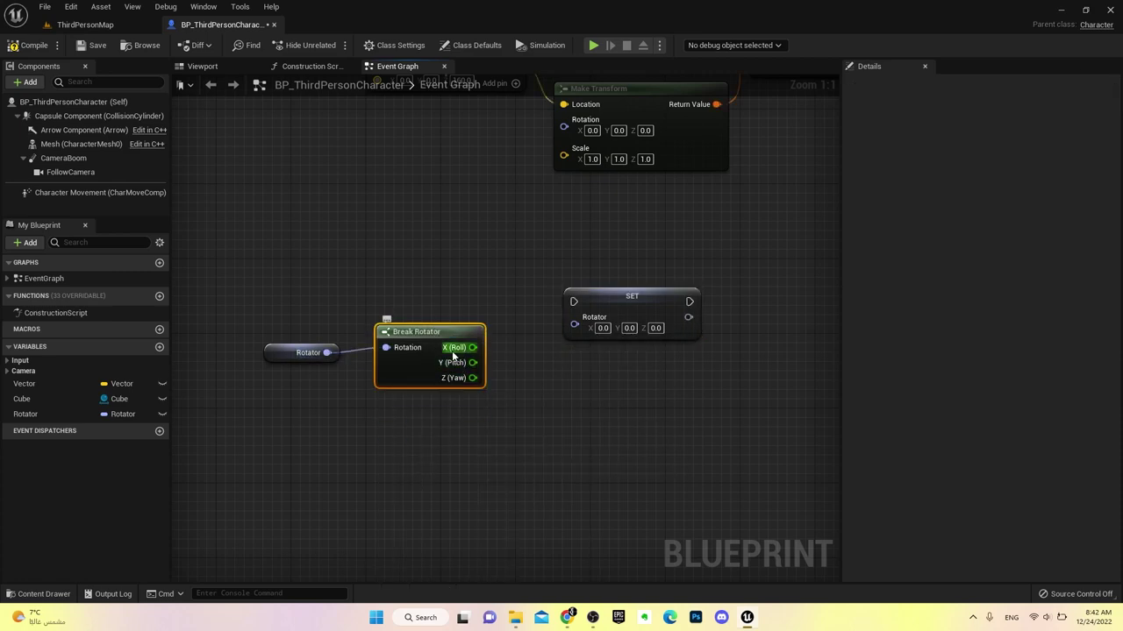
{"action": "left_click_drag", "start_coordinate": [421, 345], "coordinate": [423, 355]}
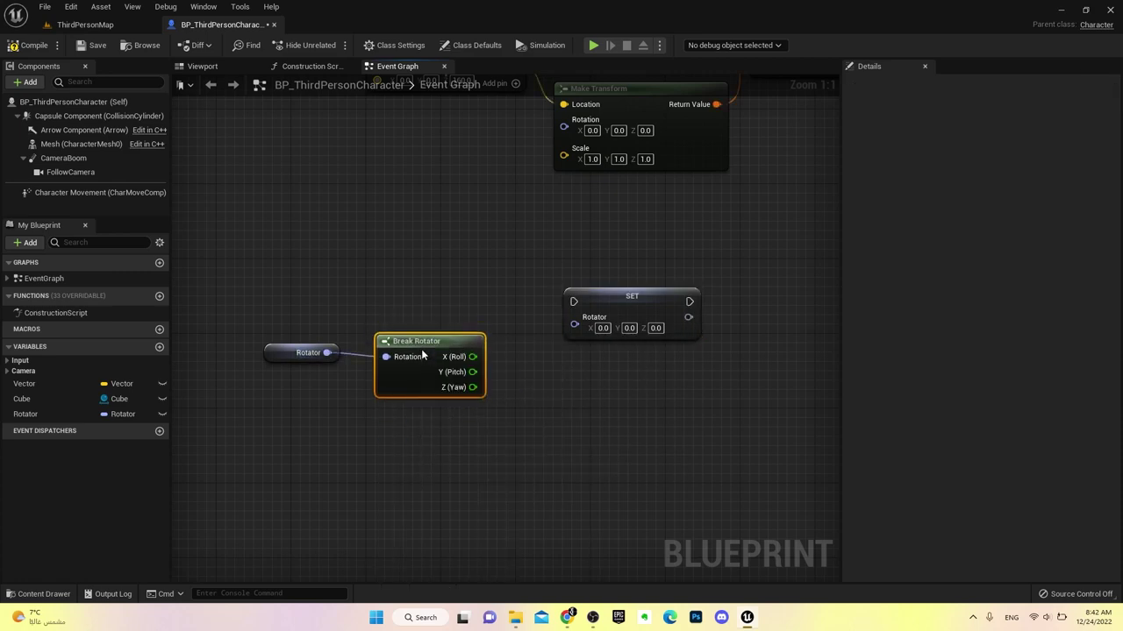
Wire the Rotator getter into a new Combine Rotators node's A input
{"action": "left_click_drag", "start_coordinate": [326, 352], "coordinate": [371, 450]}
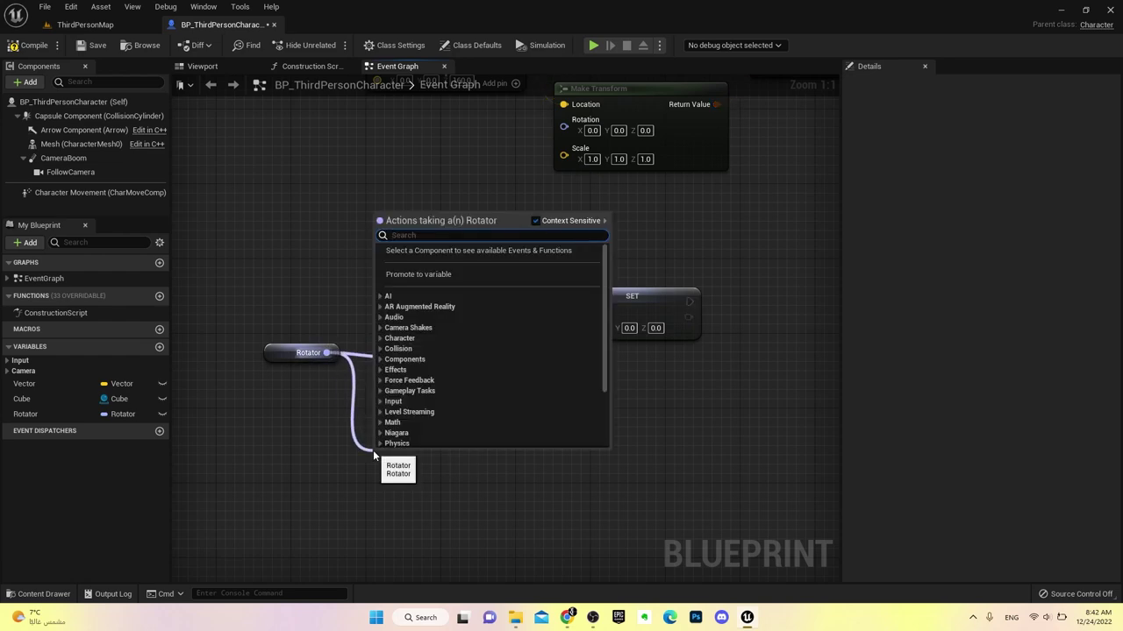
{"action": "type", "text": "cob"}
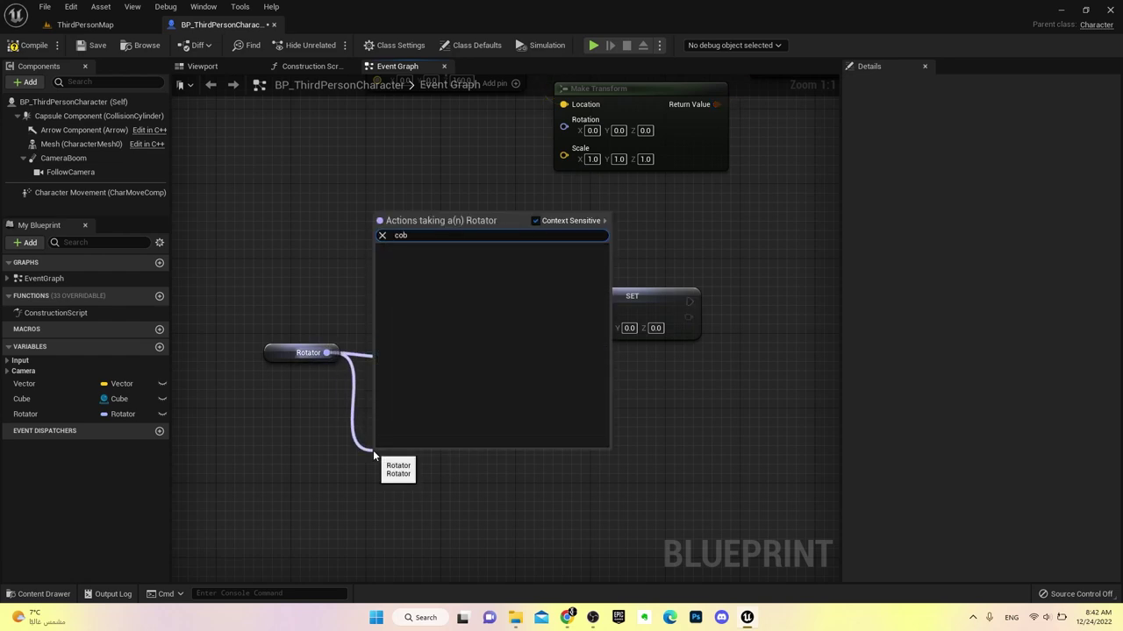
{"action": "key", "text": "BackSpace"}
{"action": "type", "text": "mbi"}
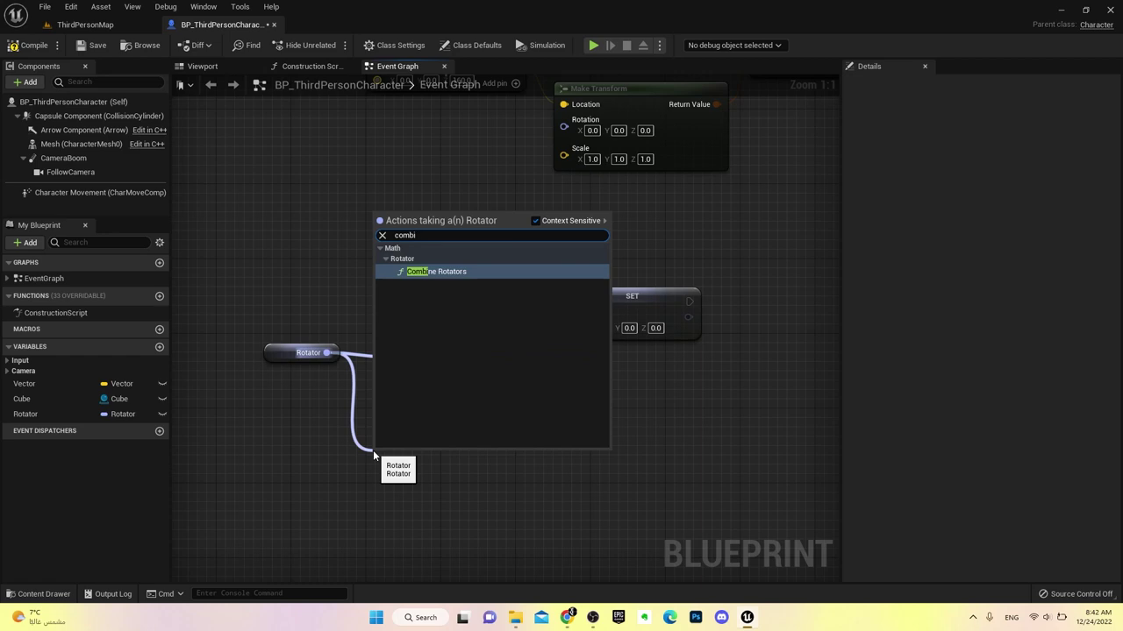
{"action": "left_click", "coordinate": [480, 273]}
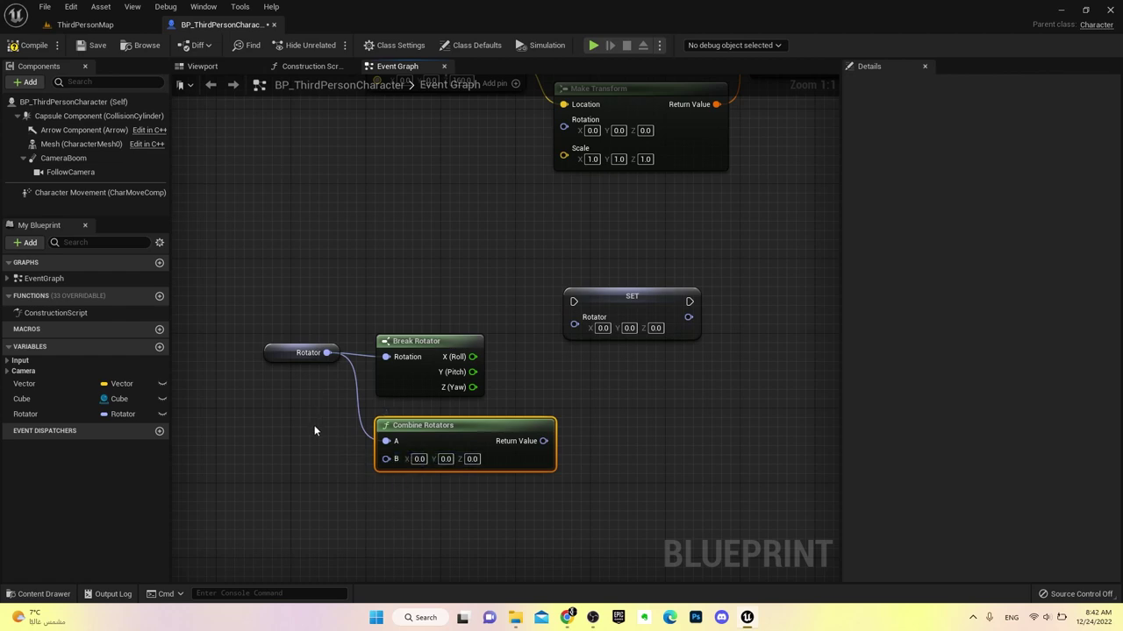
{"action": "left_click_drag", "start_coordinate": [326, 352], "coordinate": [372, 531]}
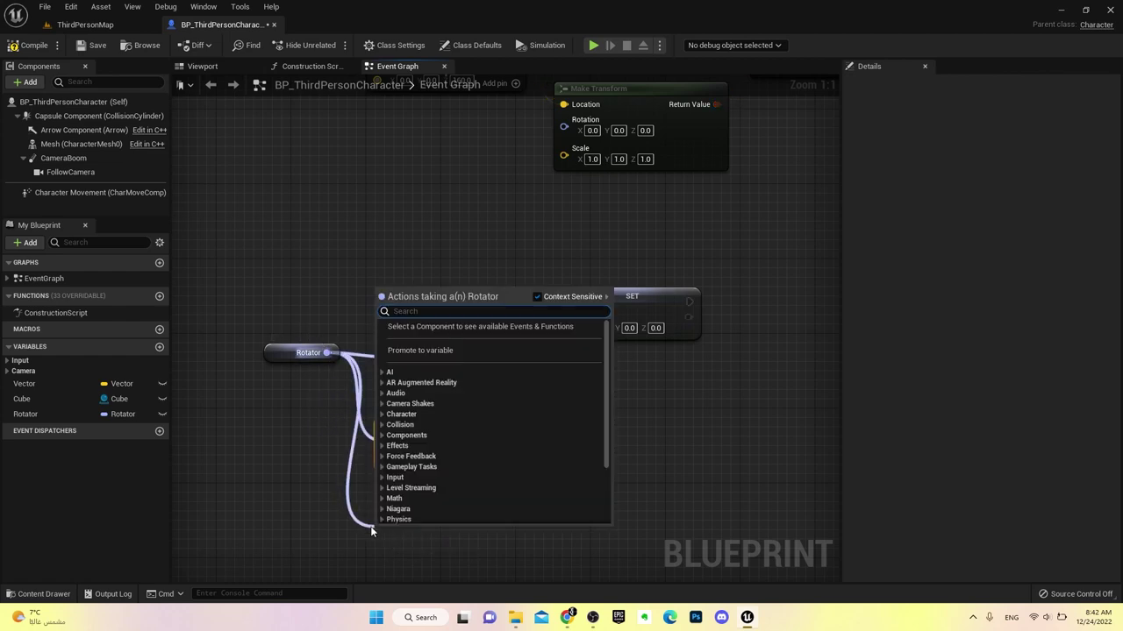
Add a Lerp (Rotator) node fed by Rotator, trying Alpha 0.3 before reverting to 0.0
{"action": "type", "text": "lerp"}
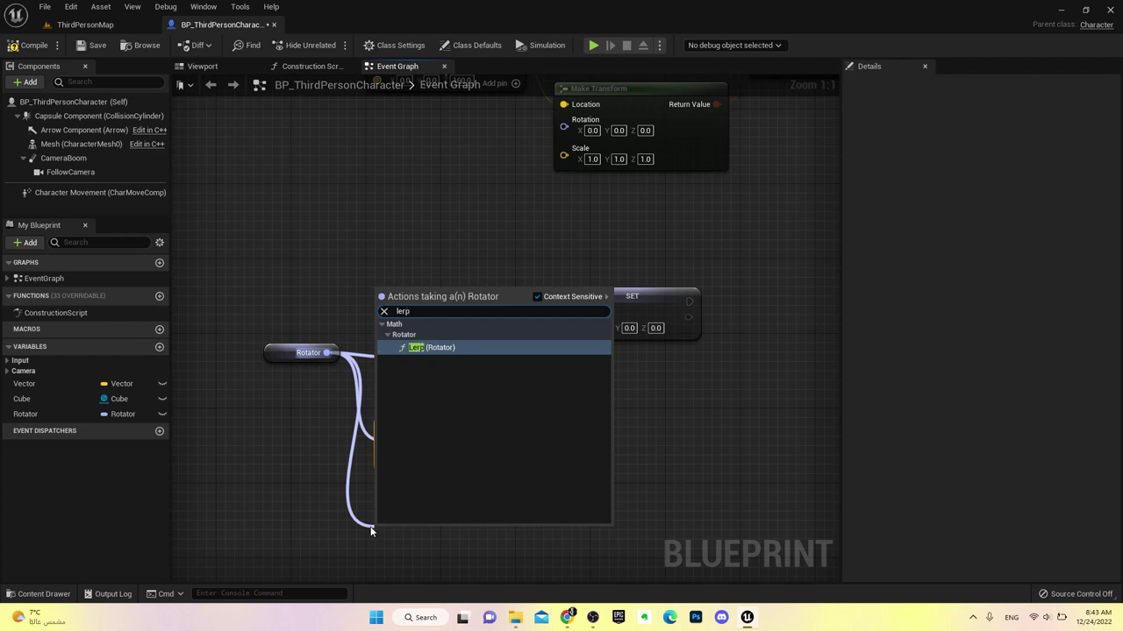
{"action": "left_click", "coordinate": [469, 349]}
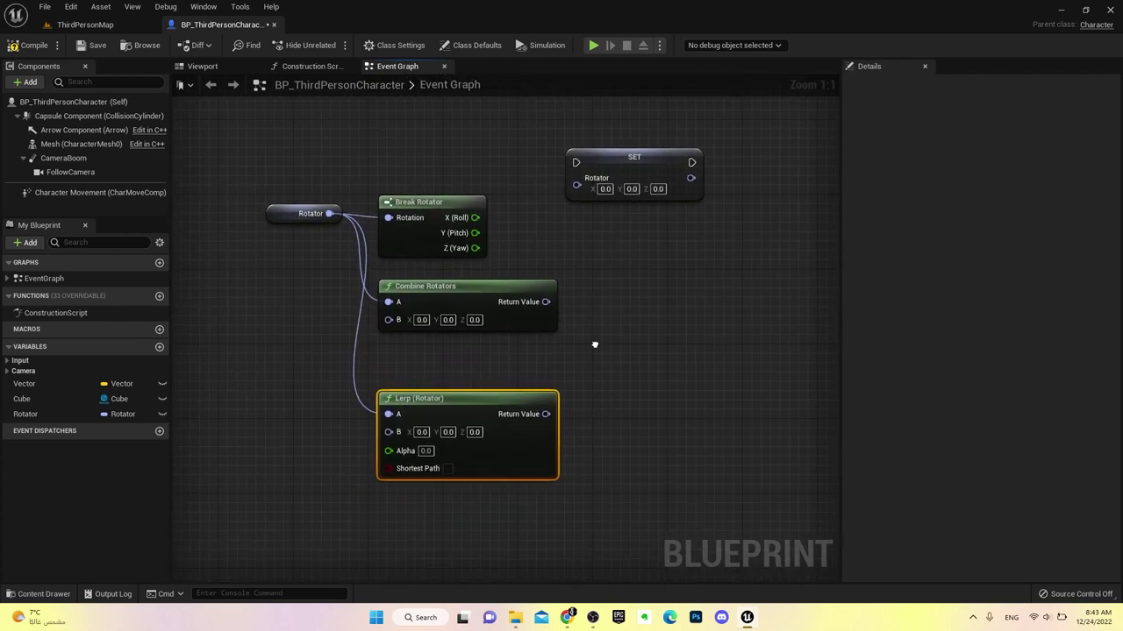
{"action": "right_click_drag", "start_coordinate": [590, 483], "coordinate": [593, 346]}
{"action": "left_click", "coordinate": [426, 451]}
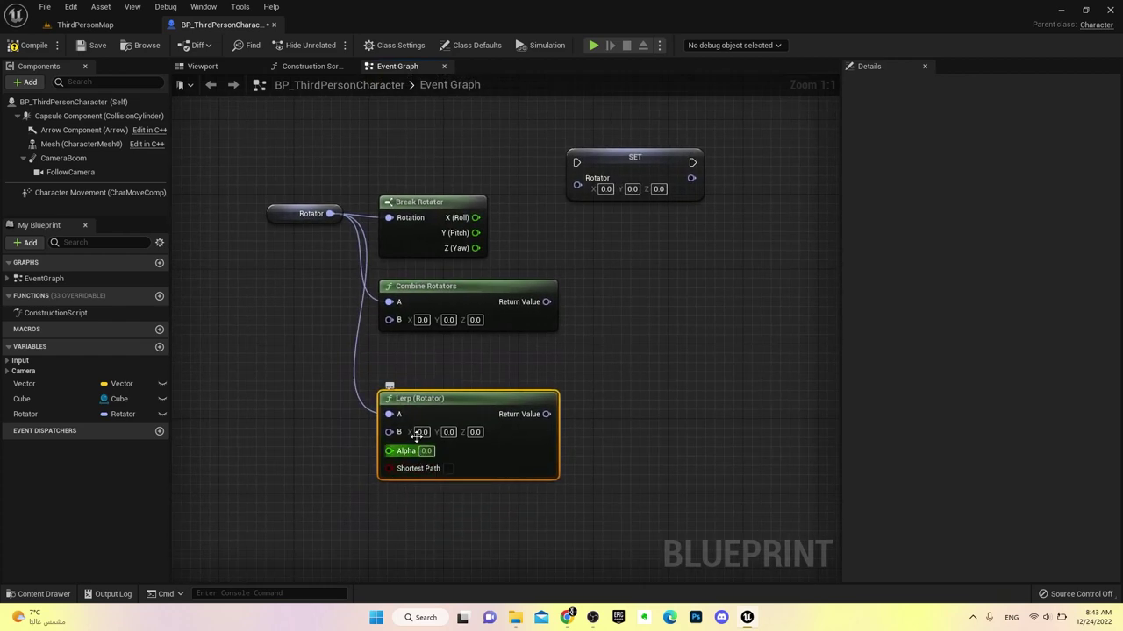
{"action": "type", "text": "0.3"}
{"action": "key", "text": "Return"}
{"action": "key", "text": "Escape"}
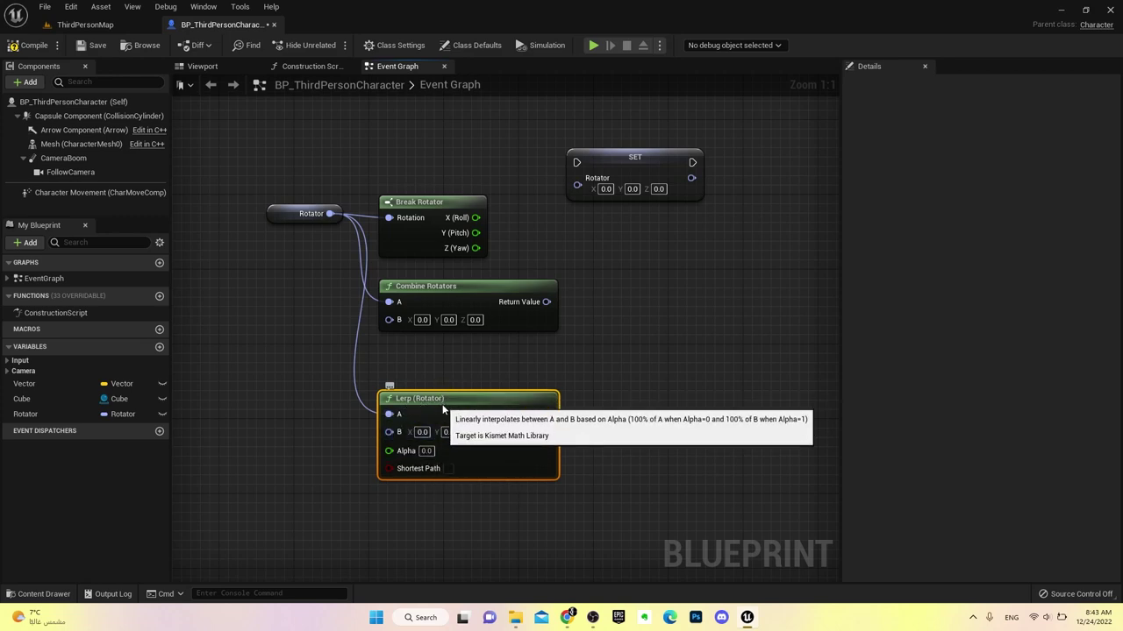
{"action": "left_click_drag", "start_coordinate": [392, 399], "coordinate": [392, 371]}
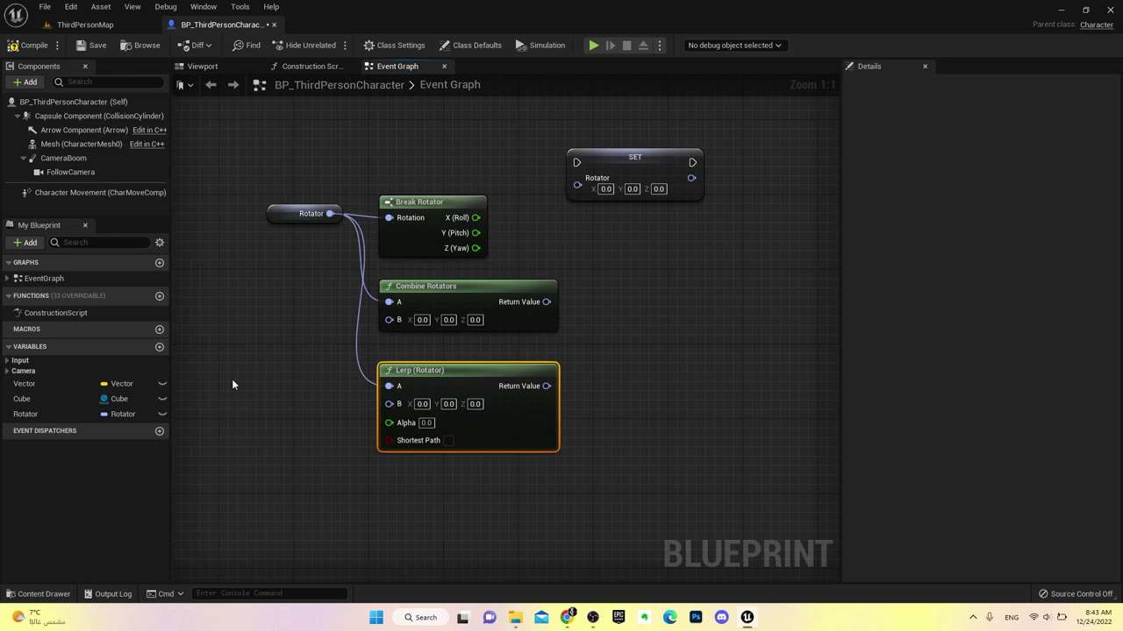
Add a Get Rotation X Vector node fed by Rotator, then return to ThirdPersonMap
{"action": "left_click_drag", "start_coordinate": [329, 214], "coordinate": [365, 502]}
{"action": "type", "text": "get"}
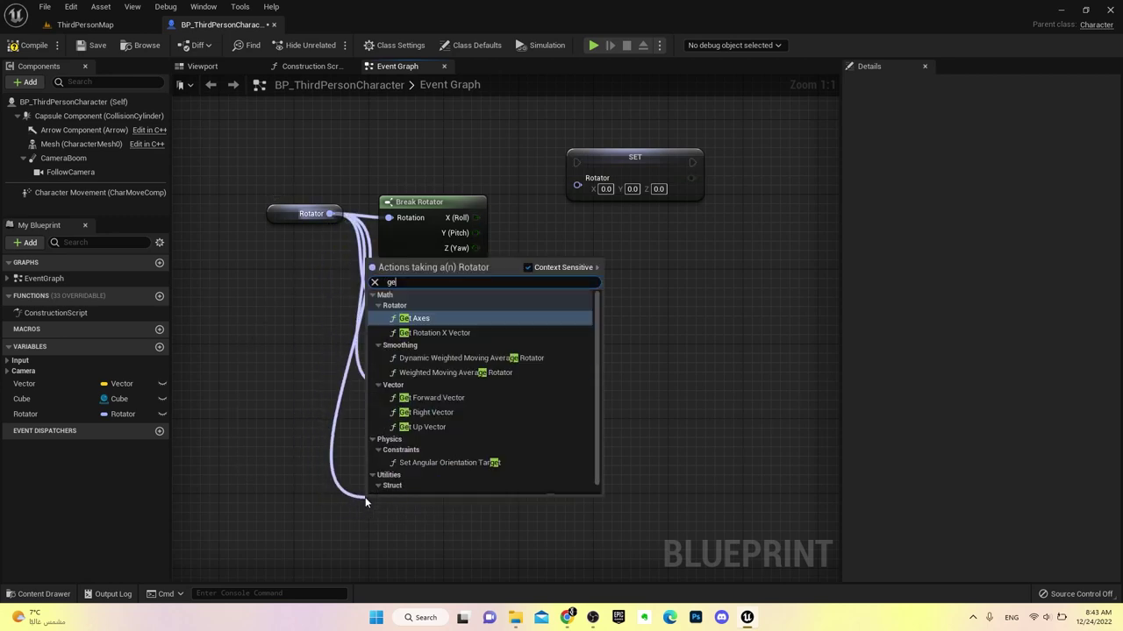
{"action": "type", "text": " ro"}
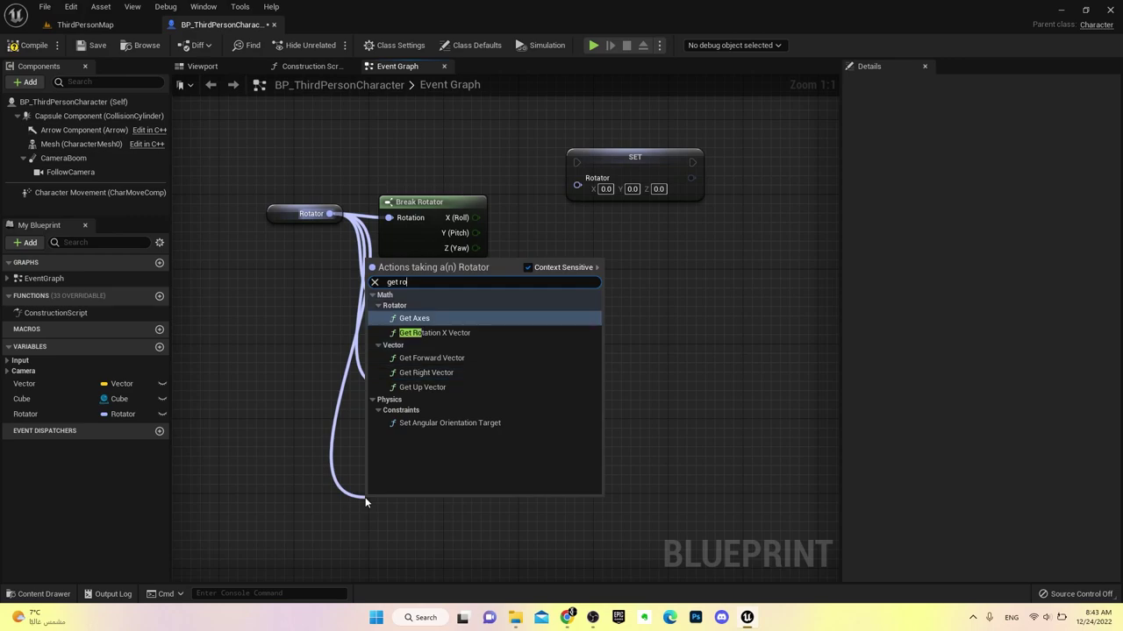
{"action": "left_click", "coordinate": [473, 333]}
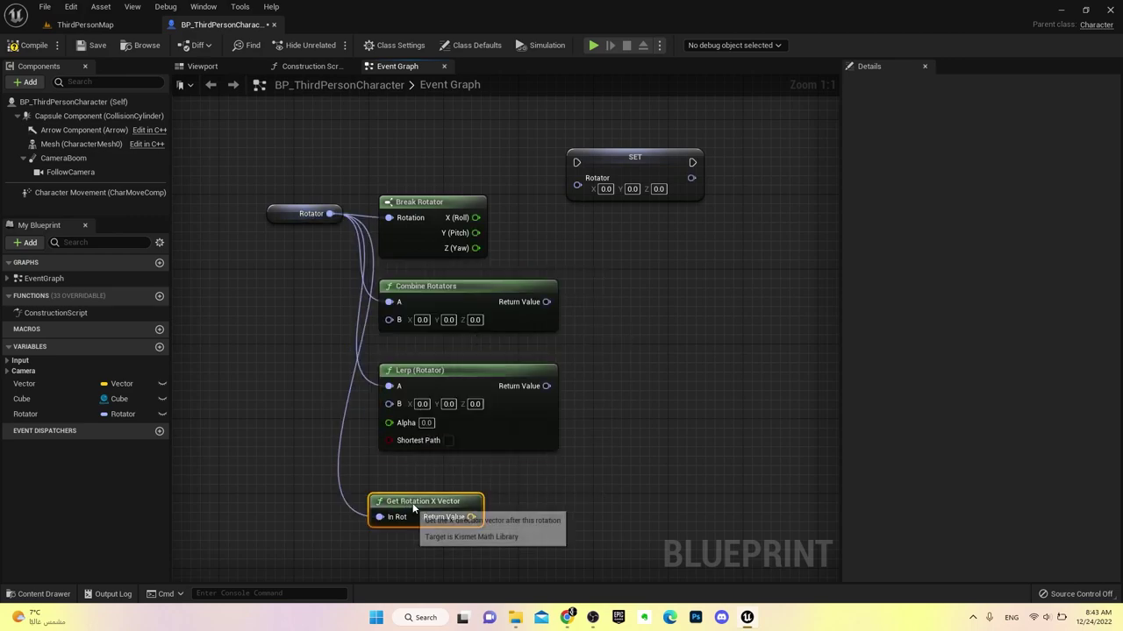
{"action": "left_click_drag", "start_coordinate": [413, 508], "coordinate": [418, 499]}
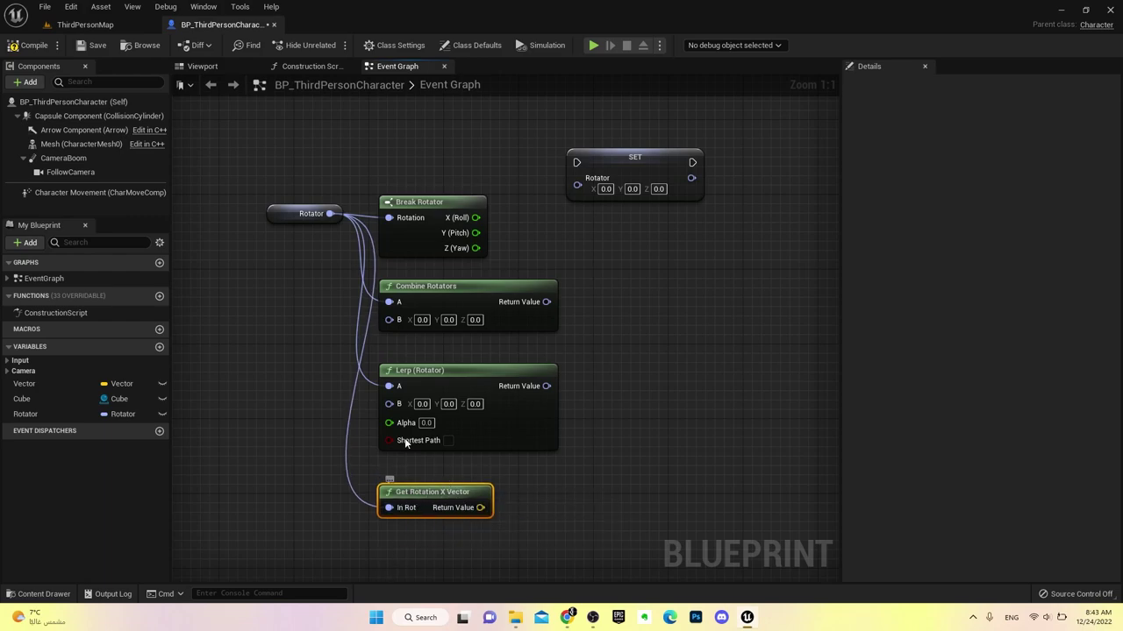
{"action": "left_click", "coordinate": [44, 28]}
Place BP_ThirdPersonCharacter from the Blueprints folder onto the level's open floor
{"action": "right_click_drag", "start_coordinate": [569, 304], "coordinate": [617, 387]}
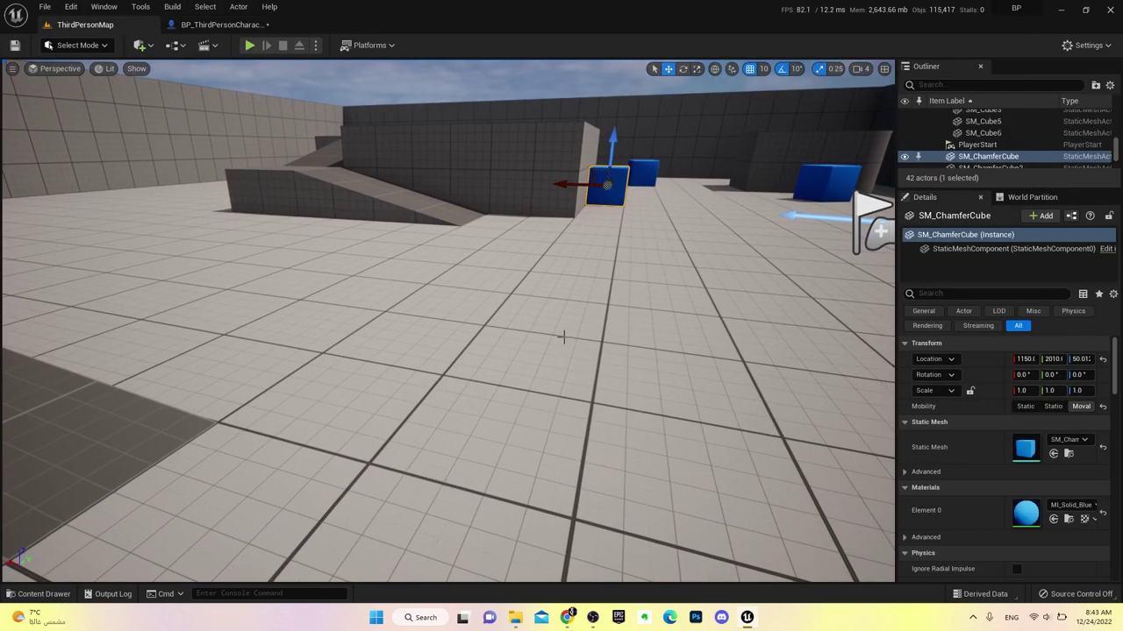
{"action": "key", "text": "ctrl+space"}
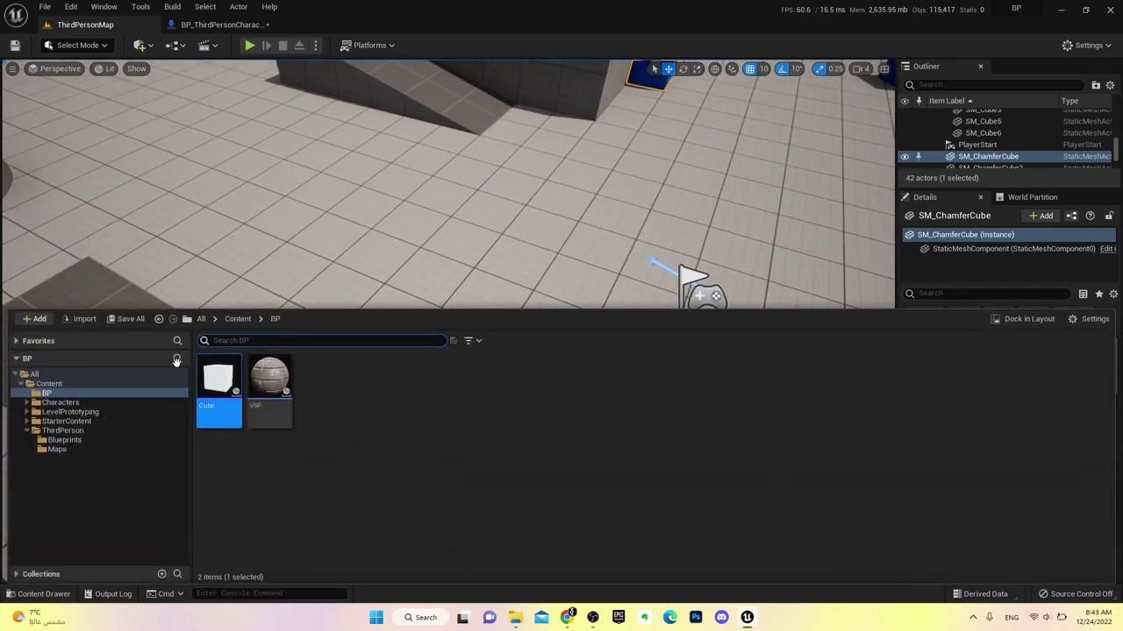
{"action": "left_click", "coordinate": [64, 439]}
{"action": "left_click_drag", "start_coordinate": [218, 391], "coordinate": [275, 211]}
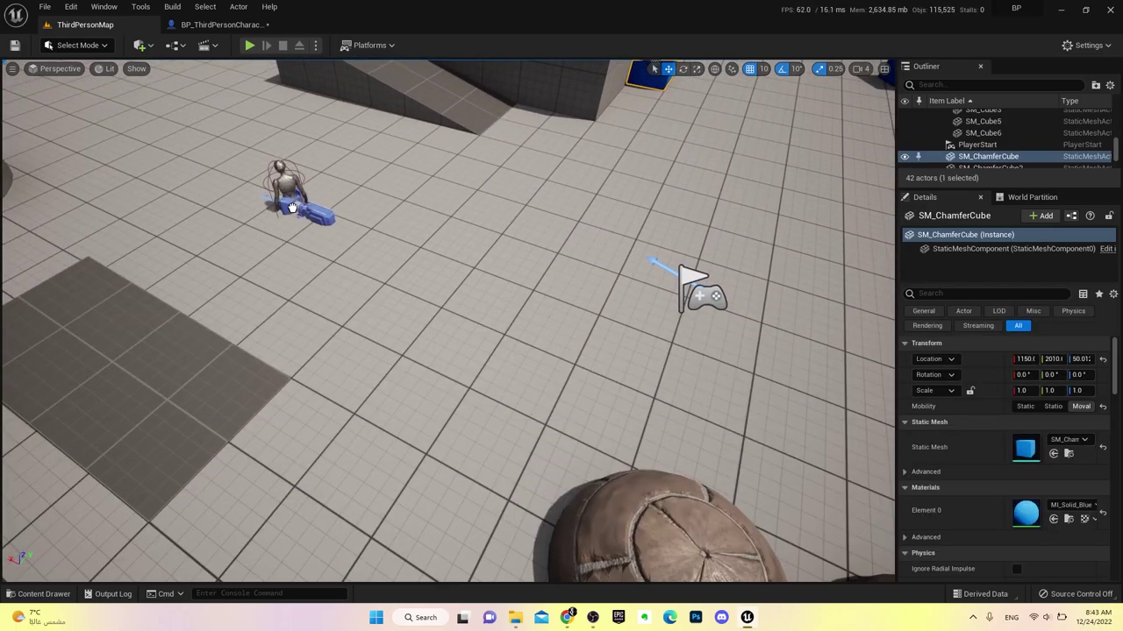
{"action": "key", "text": "f"}
{"action": "right_click_drag", "start_coordinate": [456, 351], "coordinate": [526, 351]}
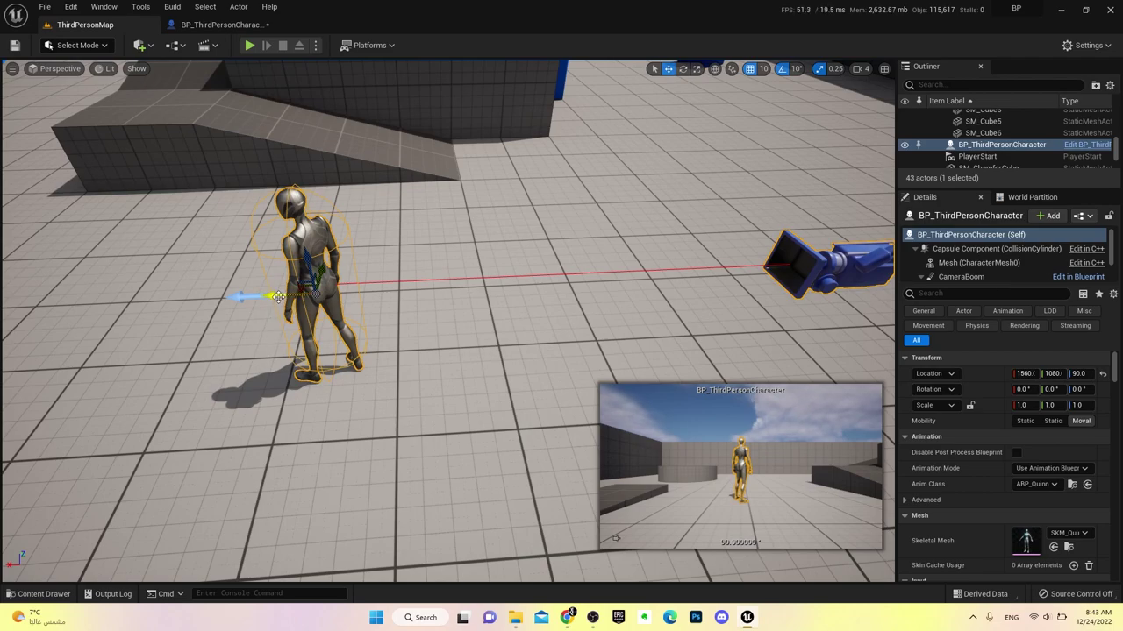
{"action": "left_click", "coordinate": [220, 25]}
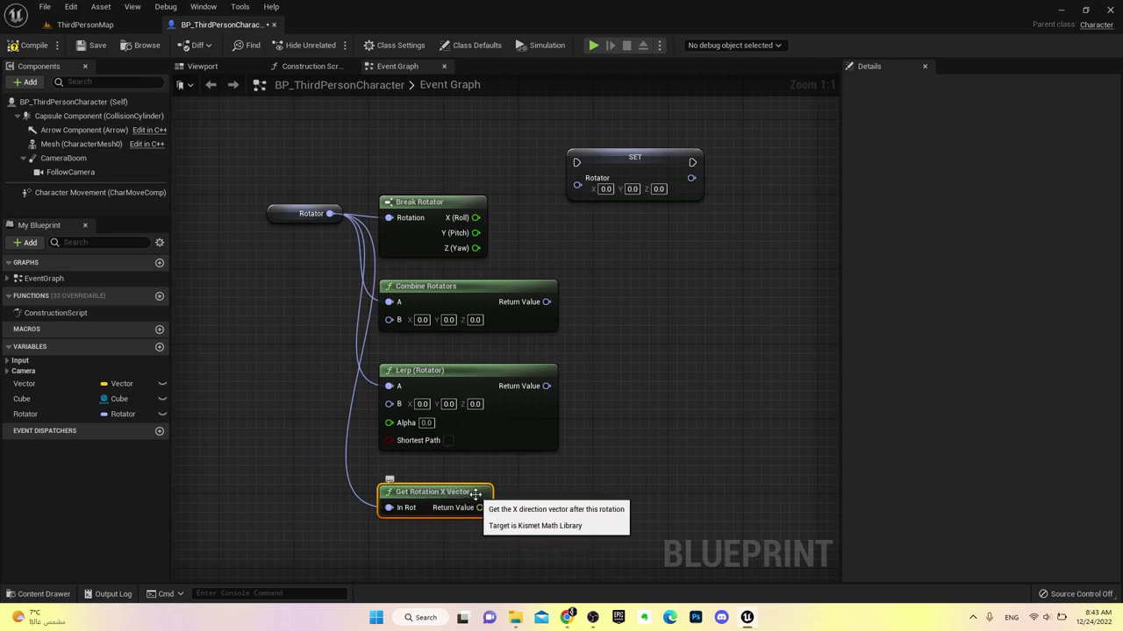
{"action": "left_click", "coordinate": [88, 24]}
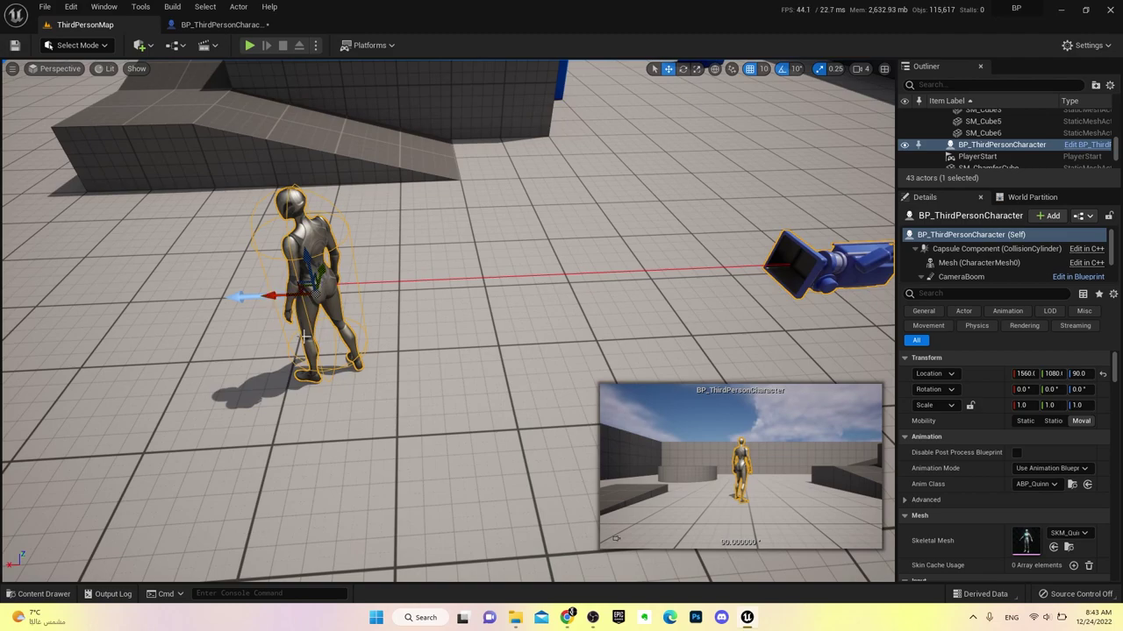
Rotate the placed character 40 degrees around its Z axis
{"action": "key", "text": "e"}
{"action": "left_click_drag", "start_coordinate": [366, 300], "coordinate": [237, 331]}
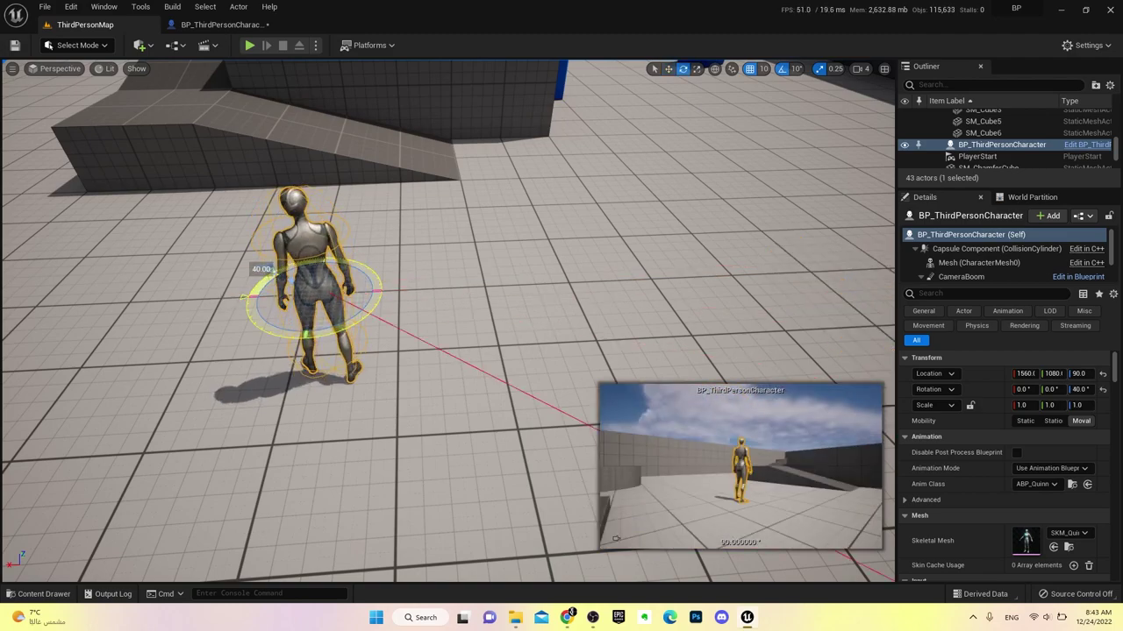
{"action": "key", "text": "w"}
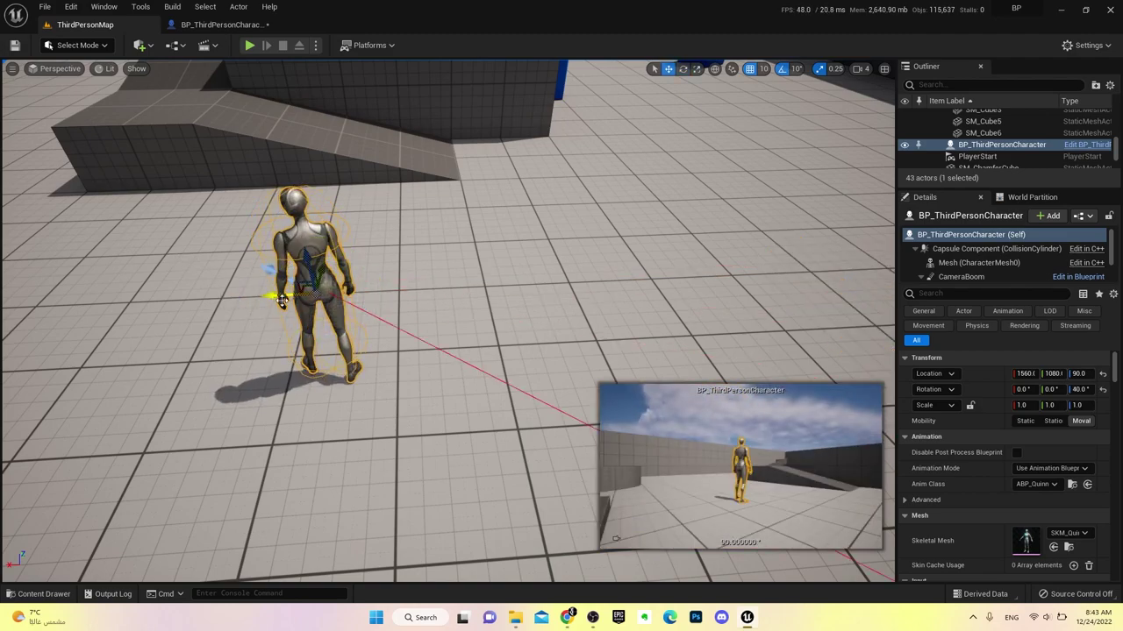
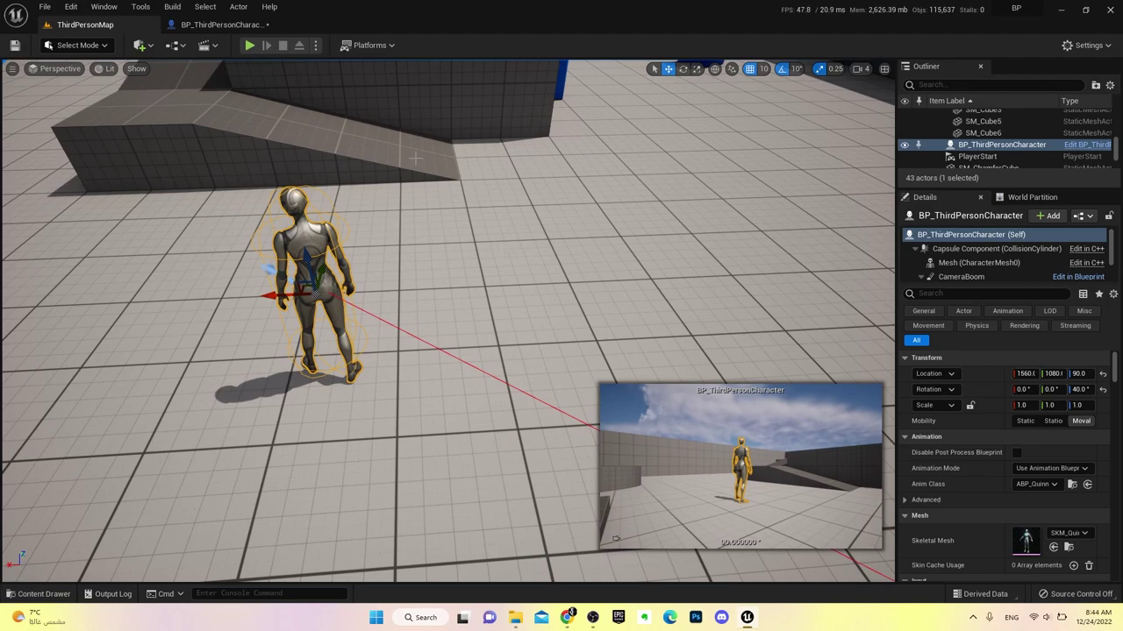
Delete the Rotator, Break Rotator, Combine, Lerp, SET and Get Rotation X Vector nodes from the character's event graph
{"action": "left_click", "coordinate": [202, 27]}
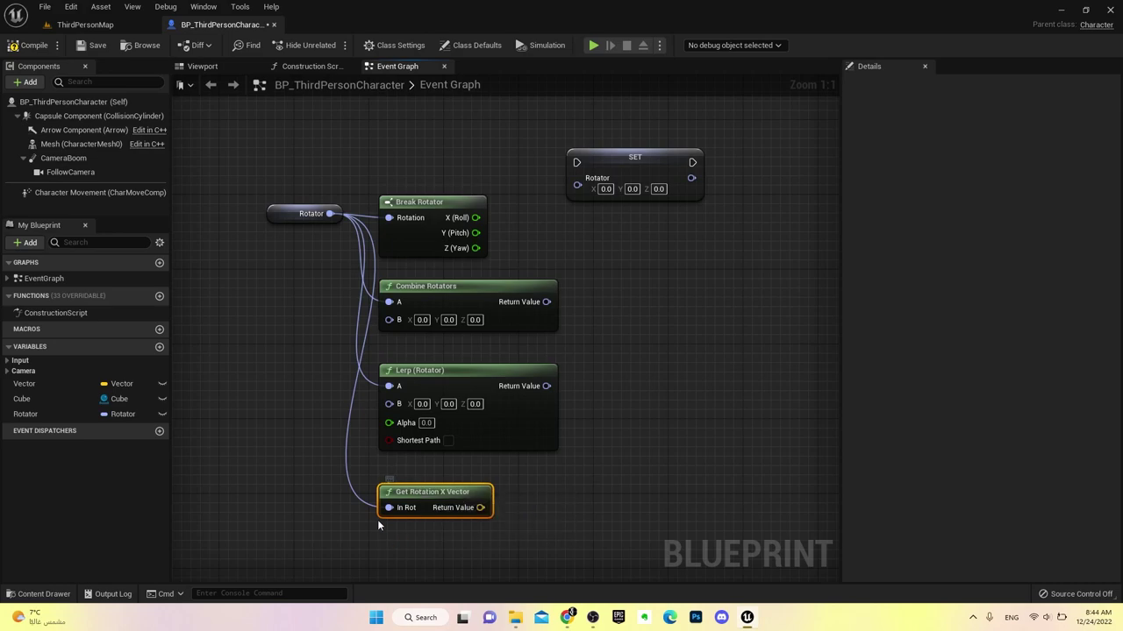
{"action": "left_click_drag", "start_coordinate": [250, 132], "coordinate": [631, 518]}
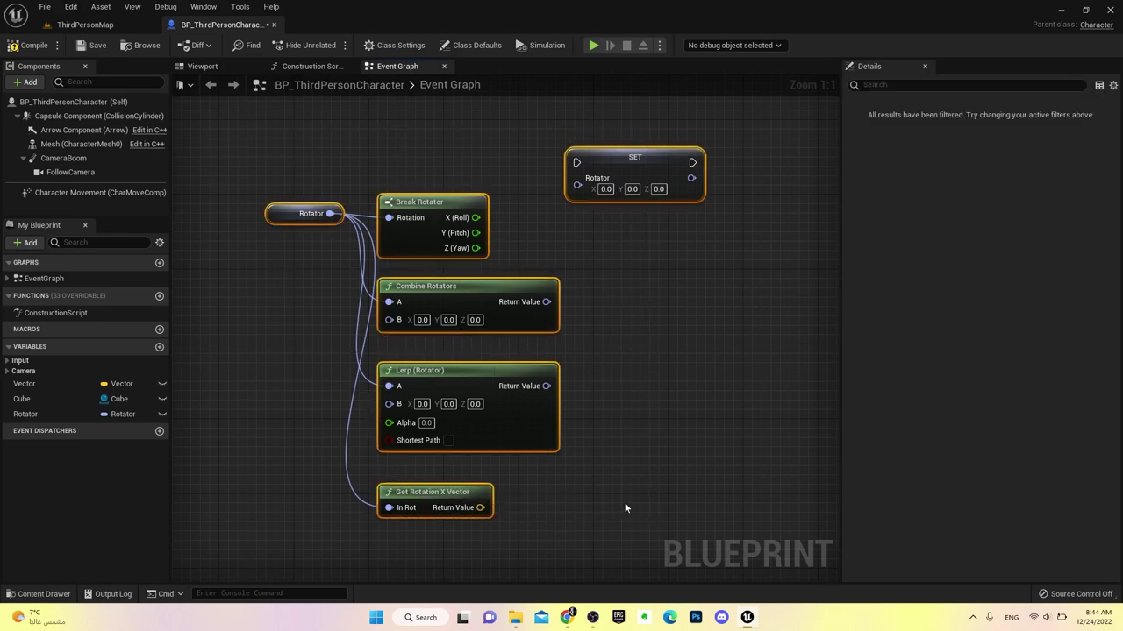
{"action": "key", "text": "Delete"}
{"action": "right_click_drag", "start_coordinate": [359, 208], "coordinate": [435, 525]}
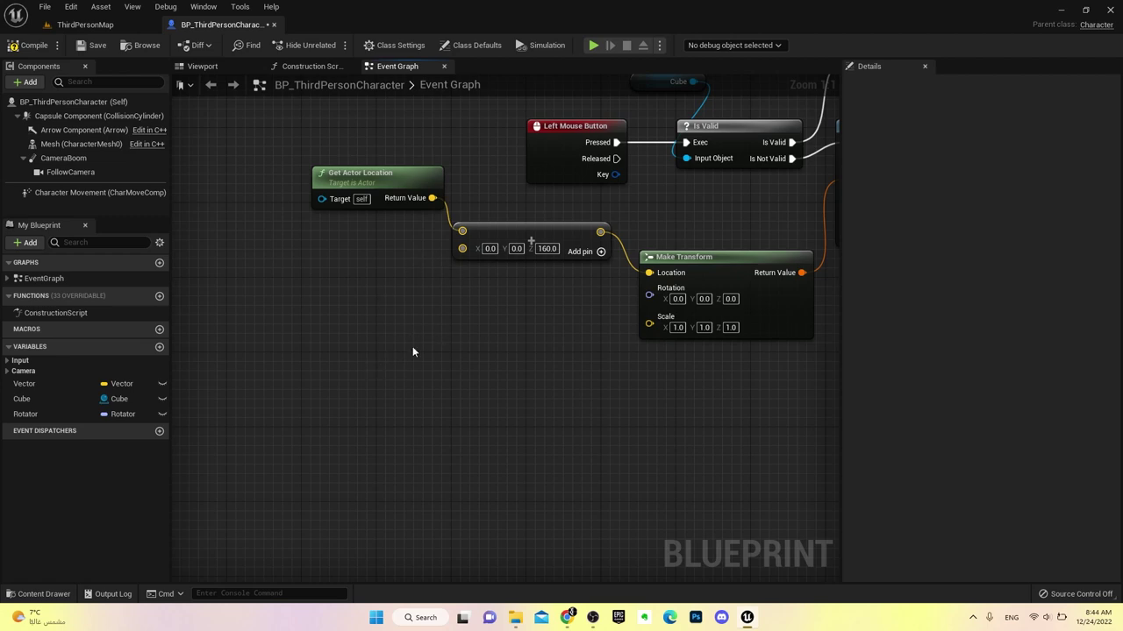
{"action": "right_click_drag", "start_coordinate": [372, 360], "coordinate": [329, 342]}
{"action": "right_click", "coordinate": [329, 342]}
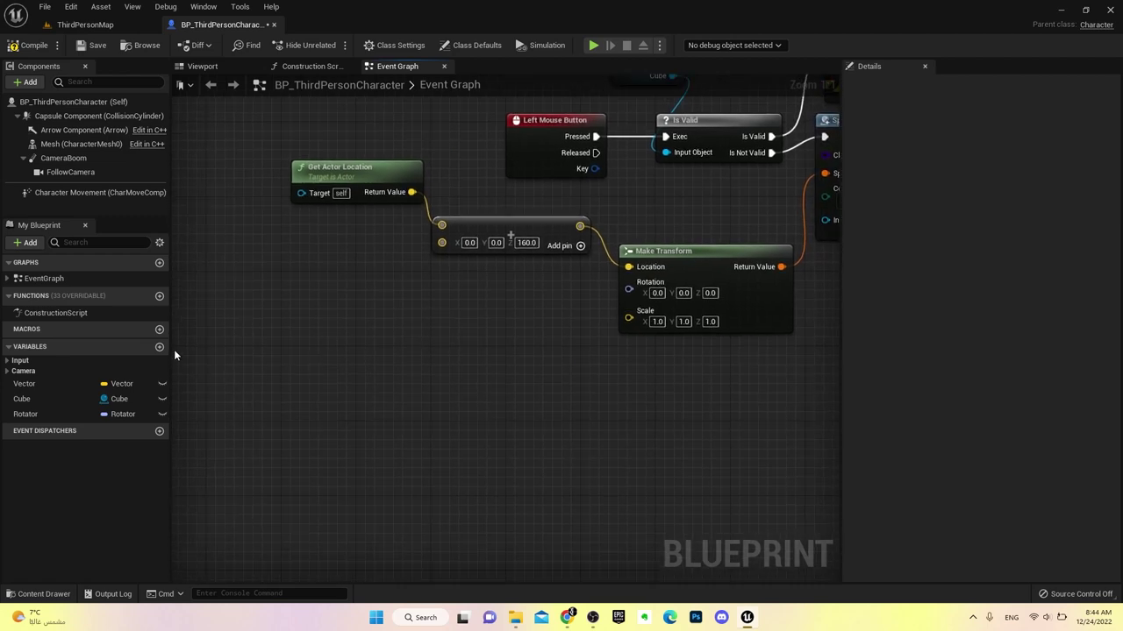
{"action": "left_click", "coordinate": [232, 337]}
{"action": "right_click", "coordinate": [224, 302]}
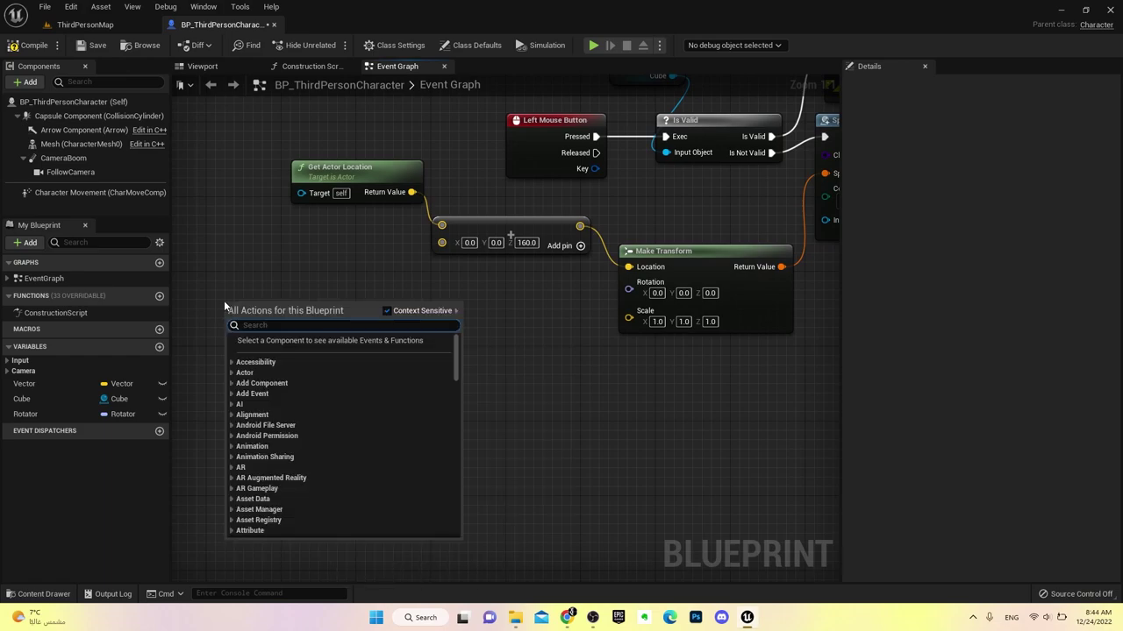
{"action": "type", "text": "get"}
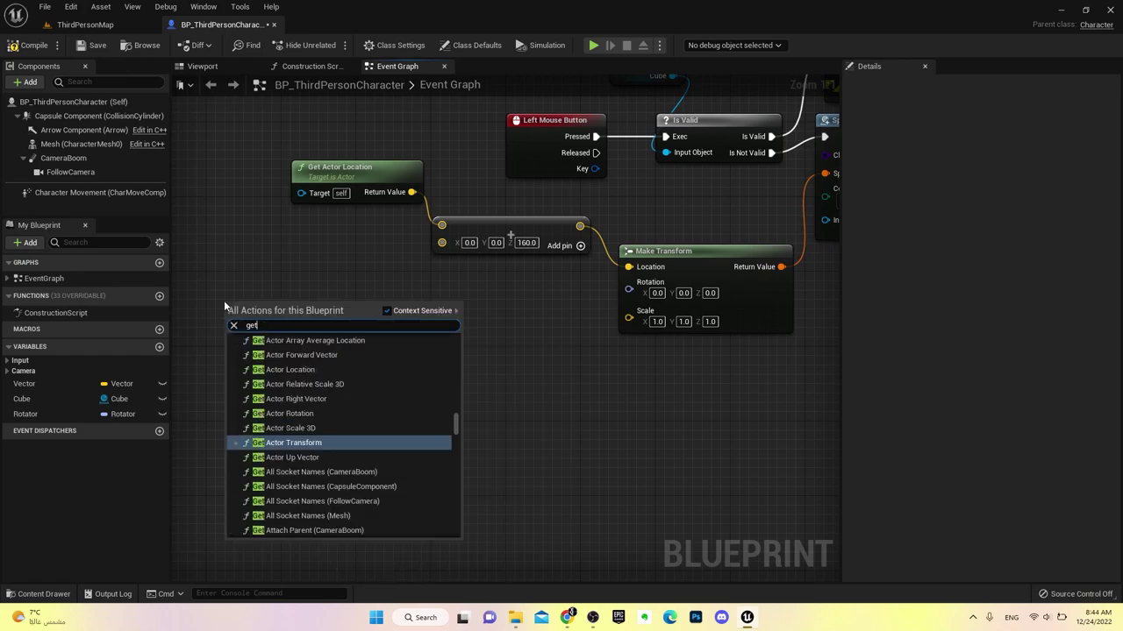
{"action": "type", "text": " actor "}
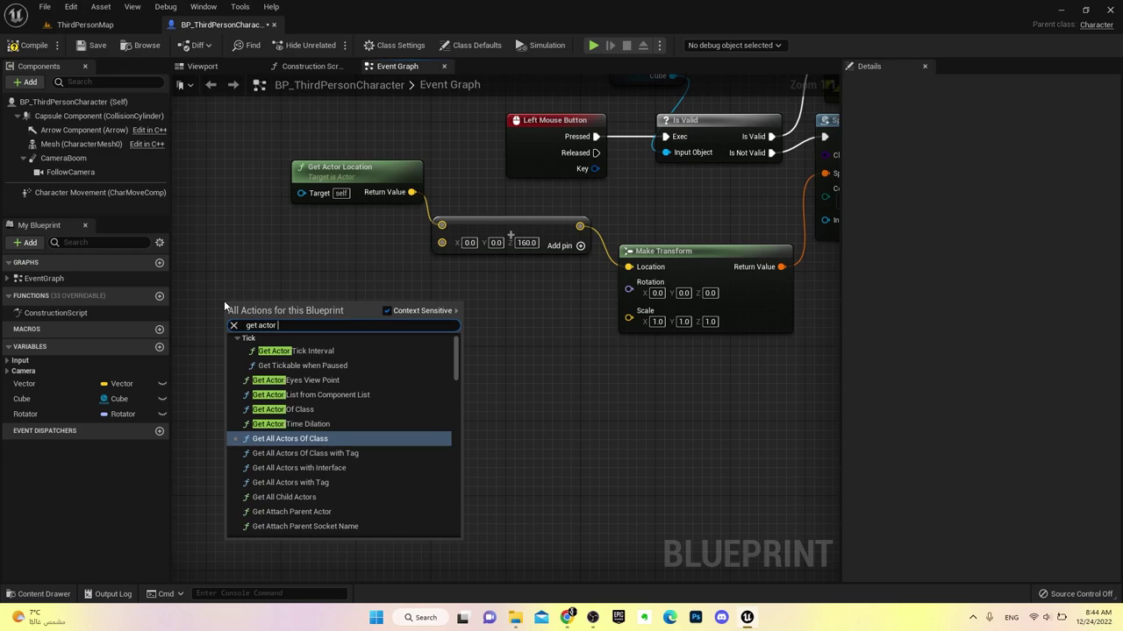
{"action": "type", "text": "lo"}
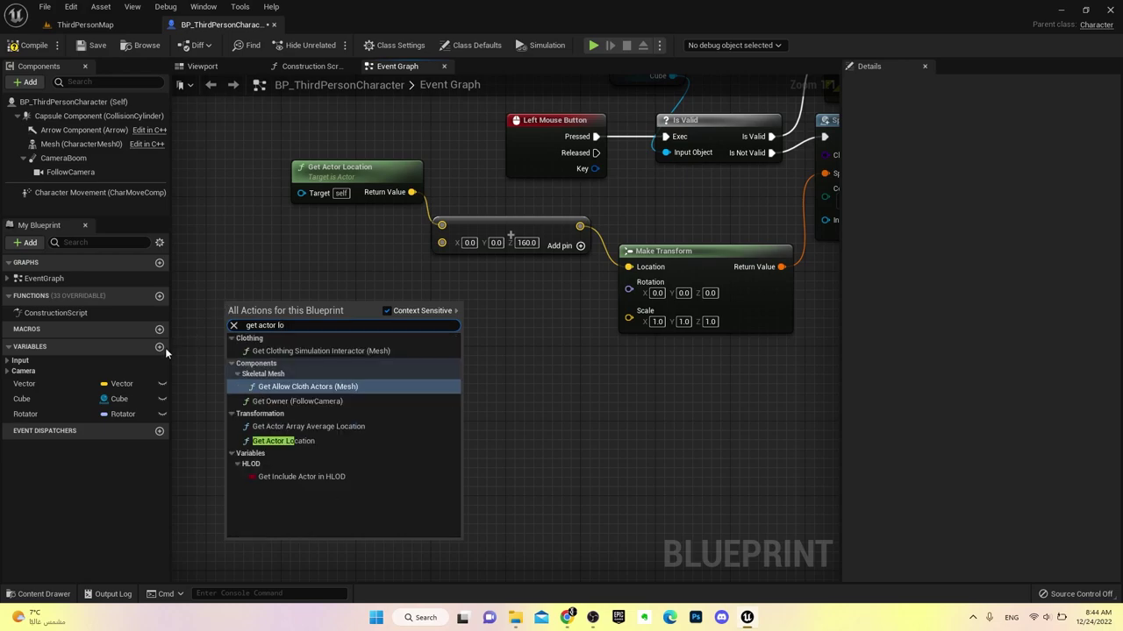
{"action": "left_click", "coordinate": [283, 441]}
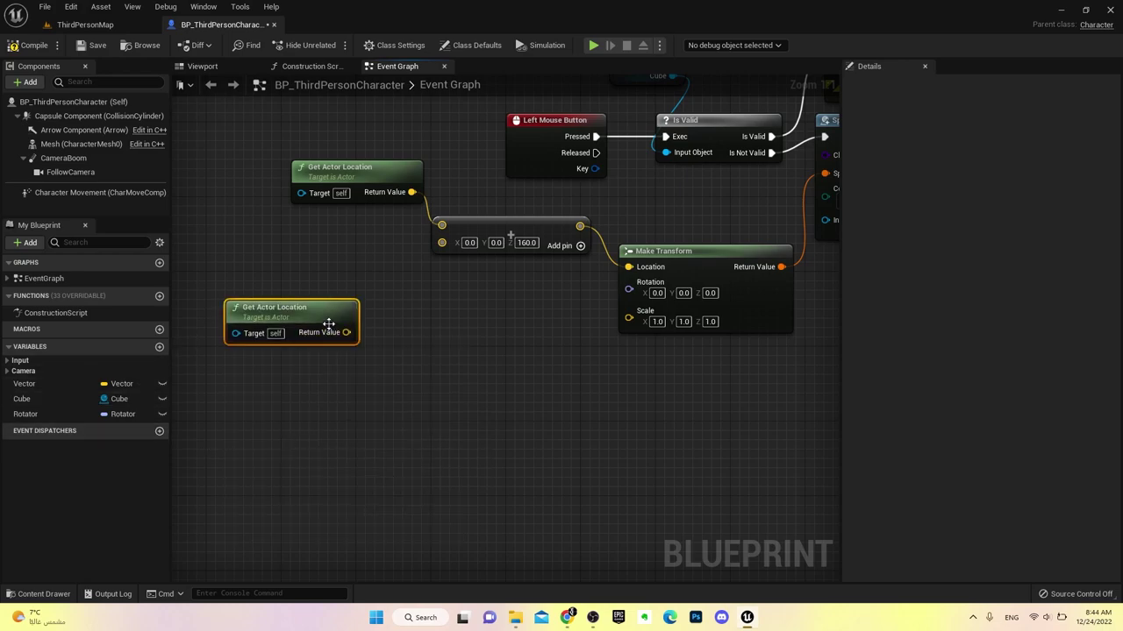
{"action": "left_click_drag", "start_coordinate": [328, 323], "coordinate": [300, 295]}
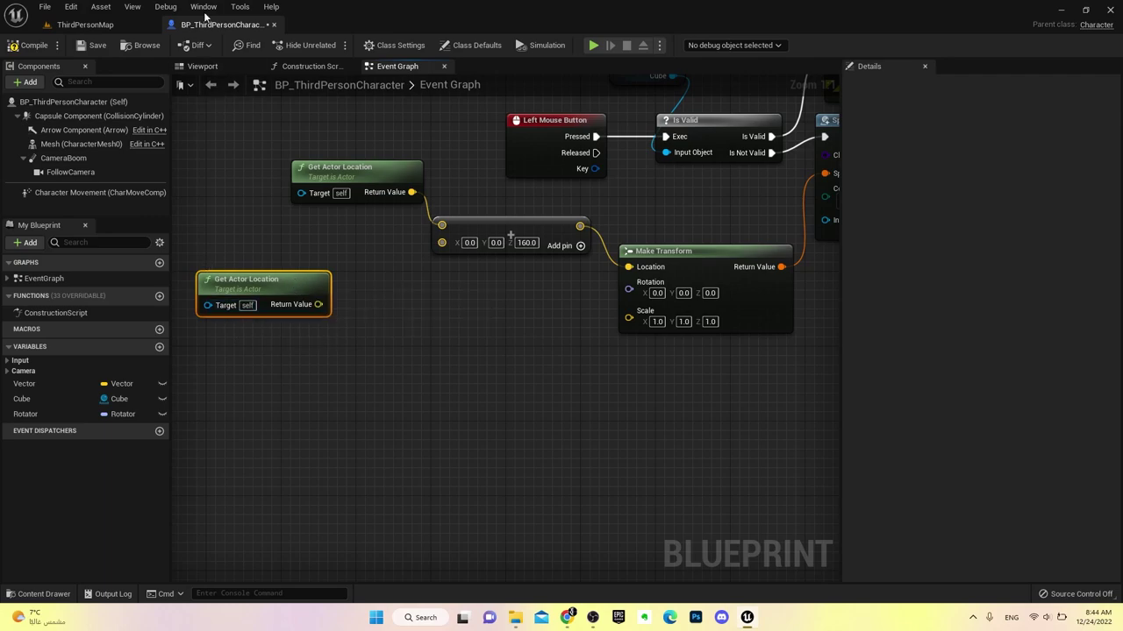
{"action": "left_click_drag", "start_coordinate": [318, 304], "coordinate": [342, 360]}
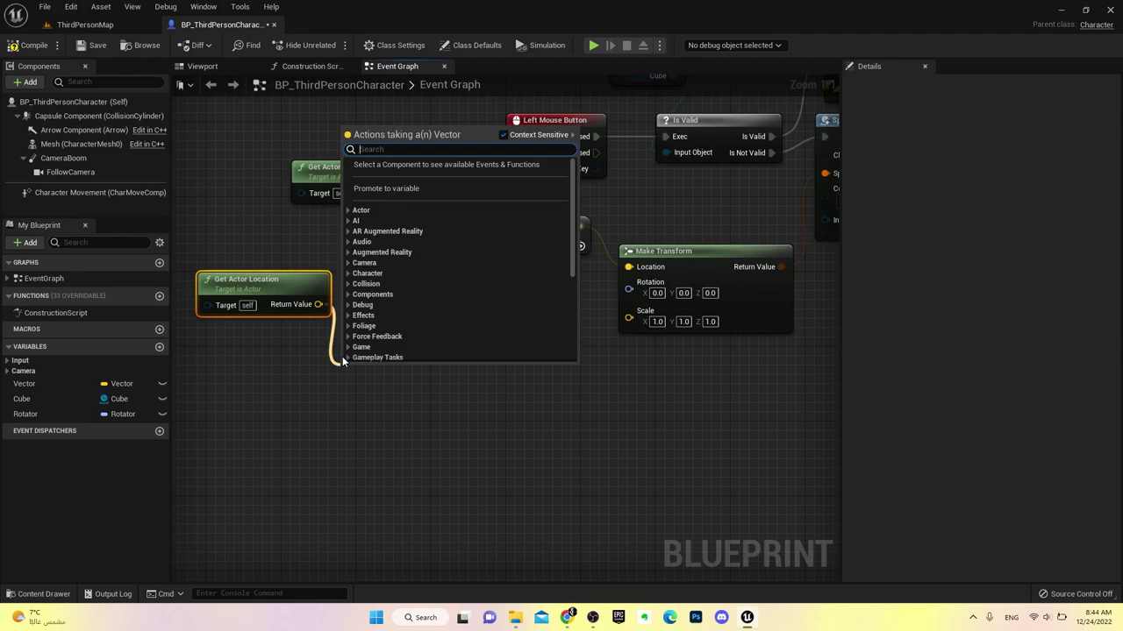
{"action": "type", "text": "get rota"}
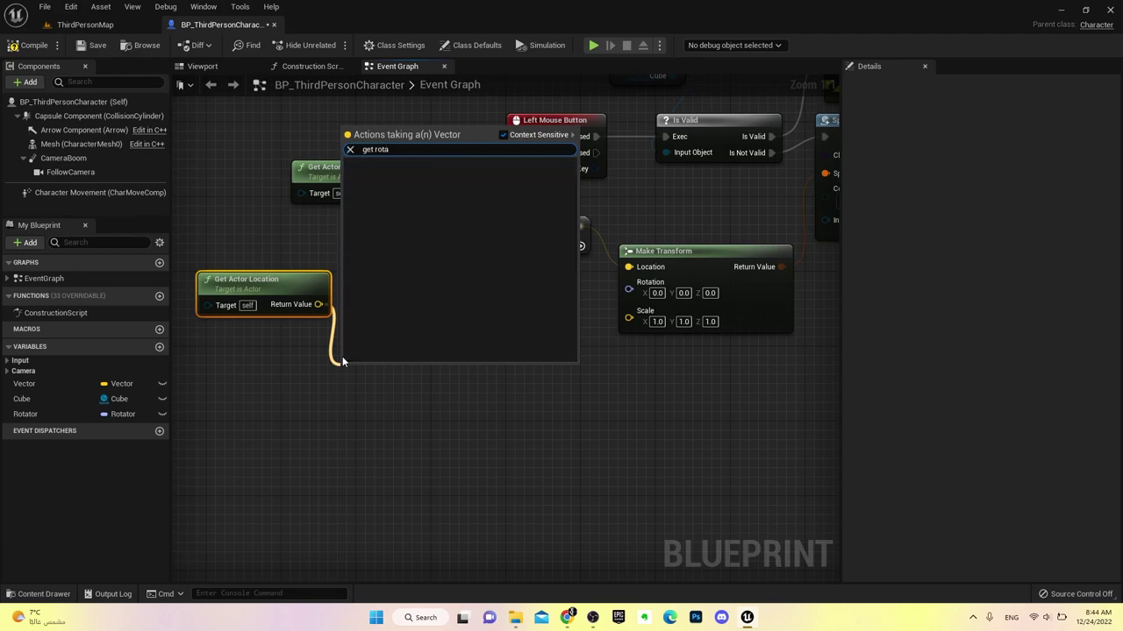
{"action": "key", "text": "BackSpace"}
{"action": "key", "text": "BackSpace"}
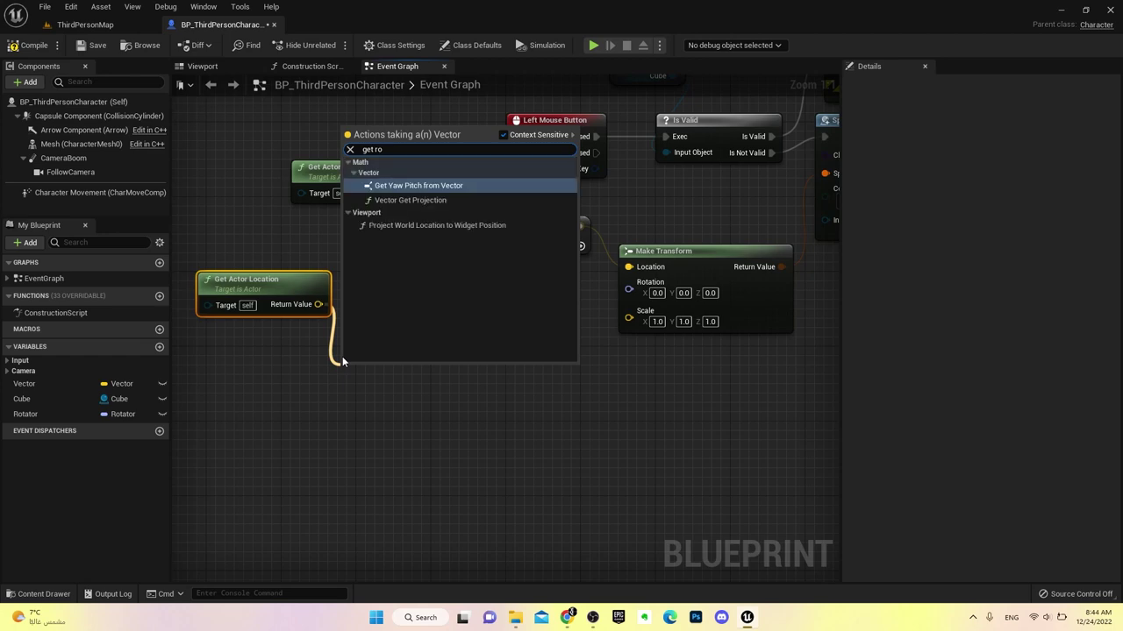
{"action": "key", "text": "BackSpace"}
{"action": "type", "text": "e"}
{"action": "key", "text": "BackSpace"}
{"action": "type", "text": "ota"}
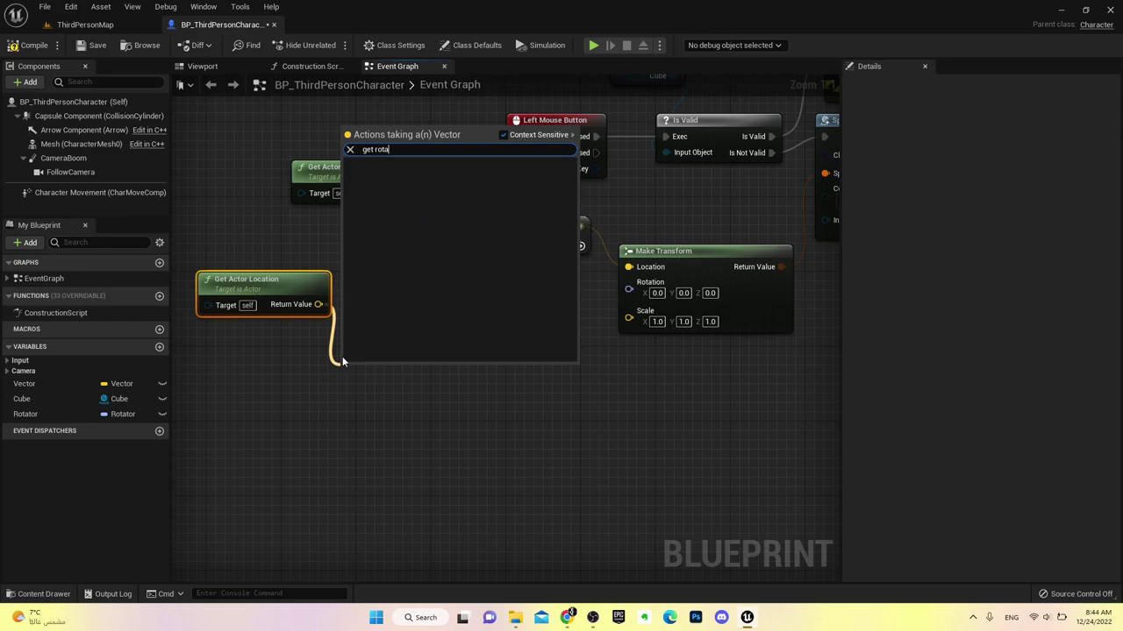
{"action": "key", "text": "BackSpace"}
{"action": "key", "text": "BackSpace"}
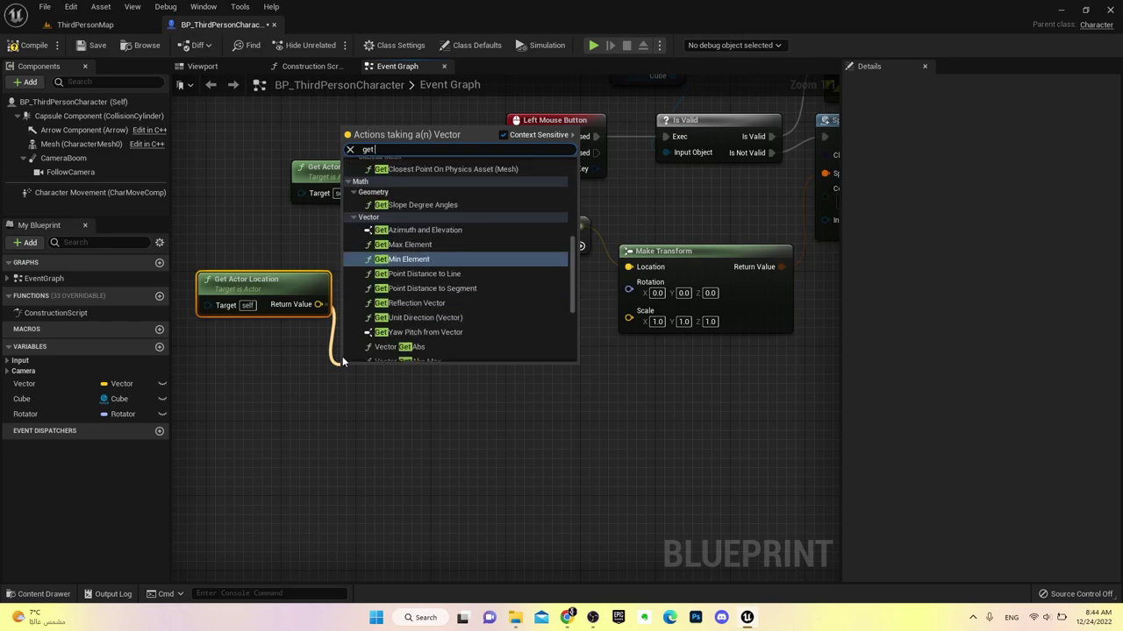
{"action": "left_click", "coordinate": [254, 412]}
{"action": "left_click", "coordinate": [263, 294]}
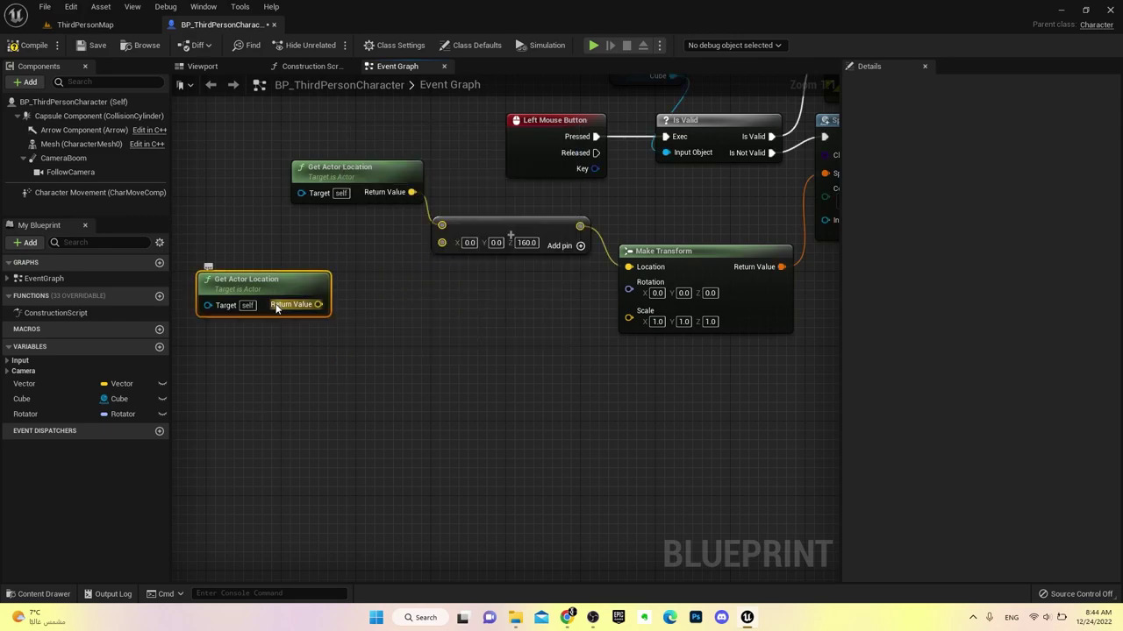
{"action": "key", "text": "Delete"}
Wire a new Get Actor Rotation node into Get Rotation X Vector and tidy both nodes
{"action": "right_click", "coordinate": [235, 315]}
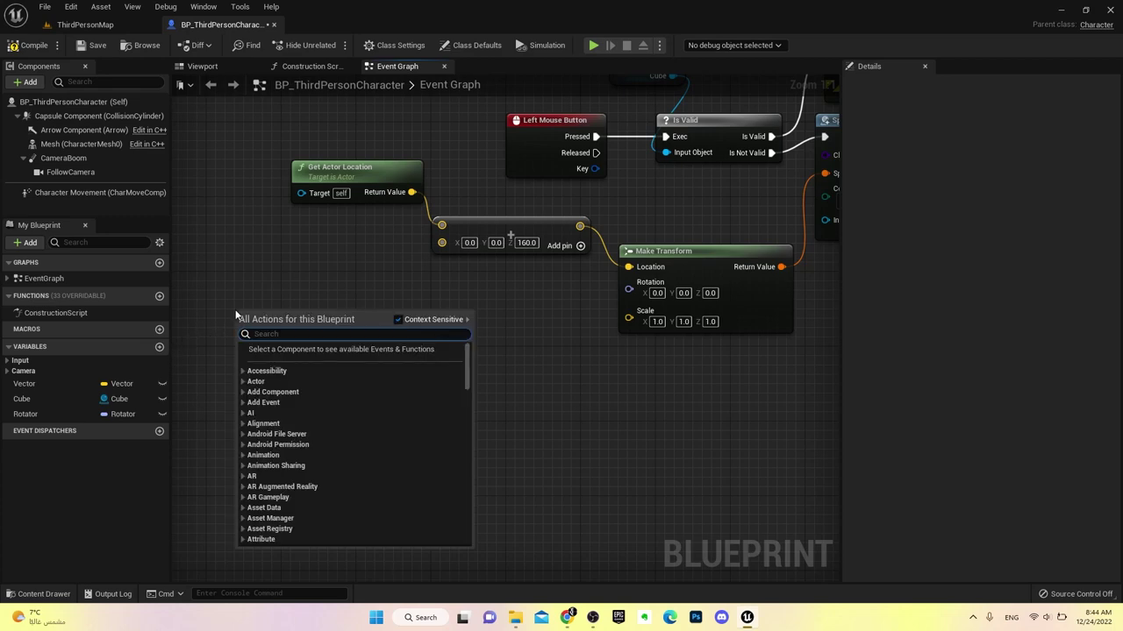
{"action": "type", "text": "get actor"}
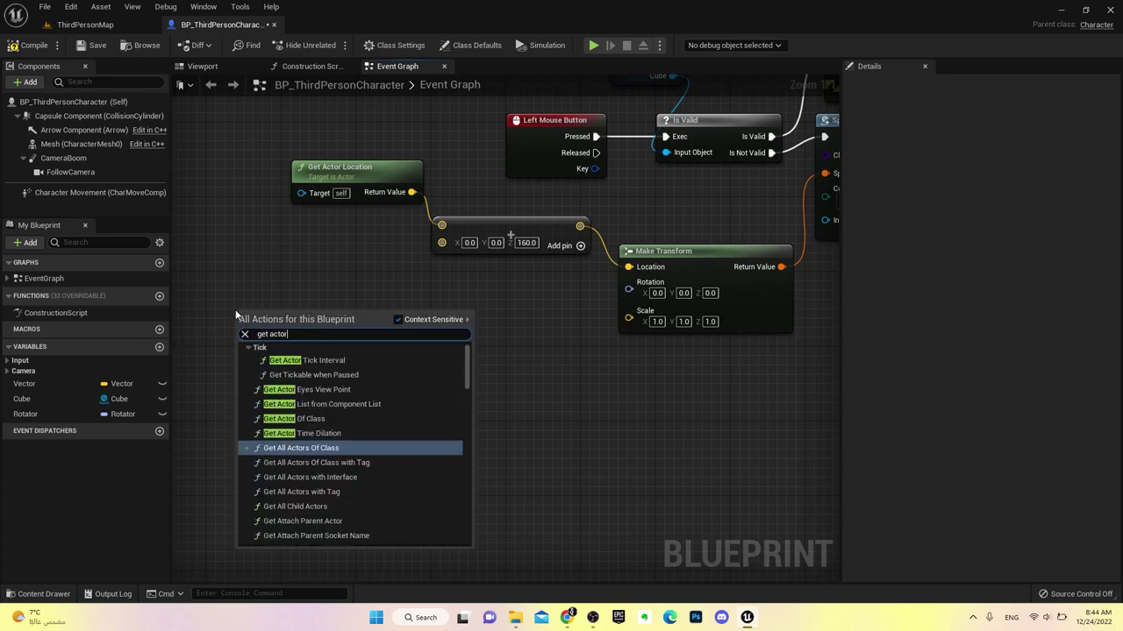
{"action": "type", "text": " ro"}
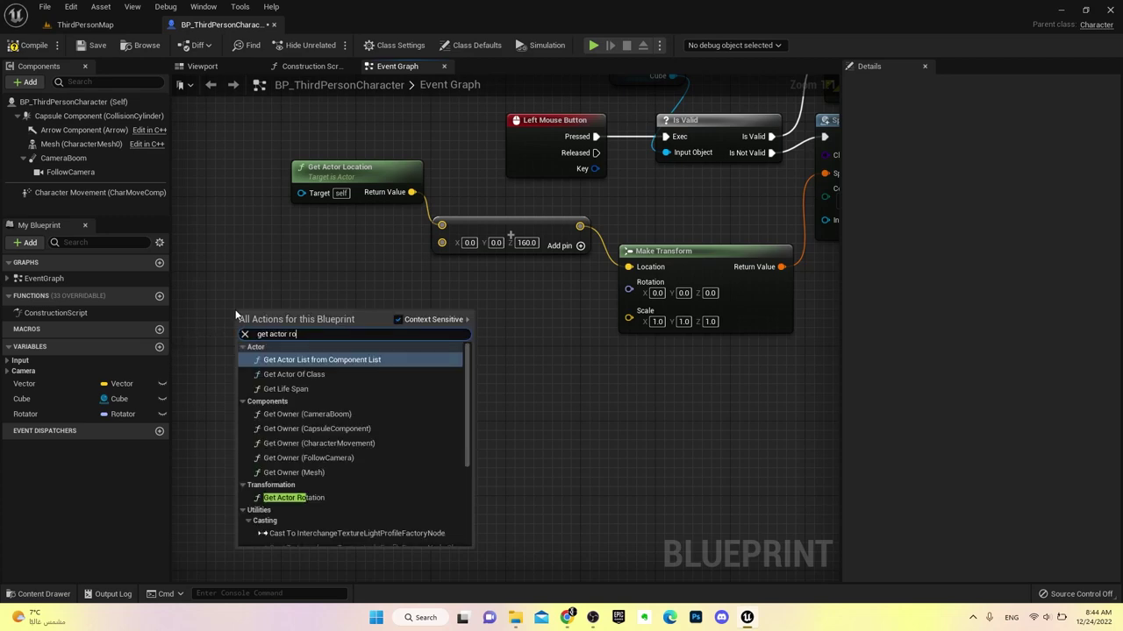
{"action": "left_click", "coordinate": [338, 497]}
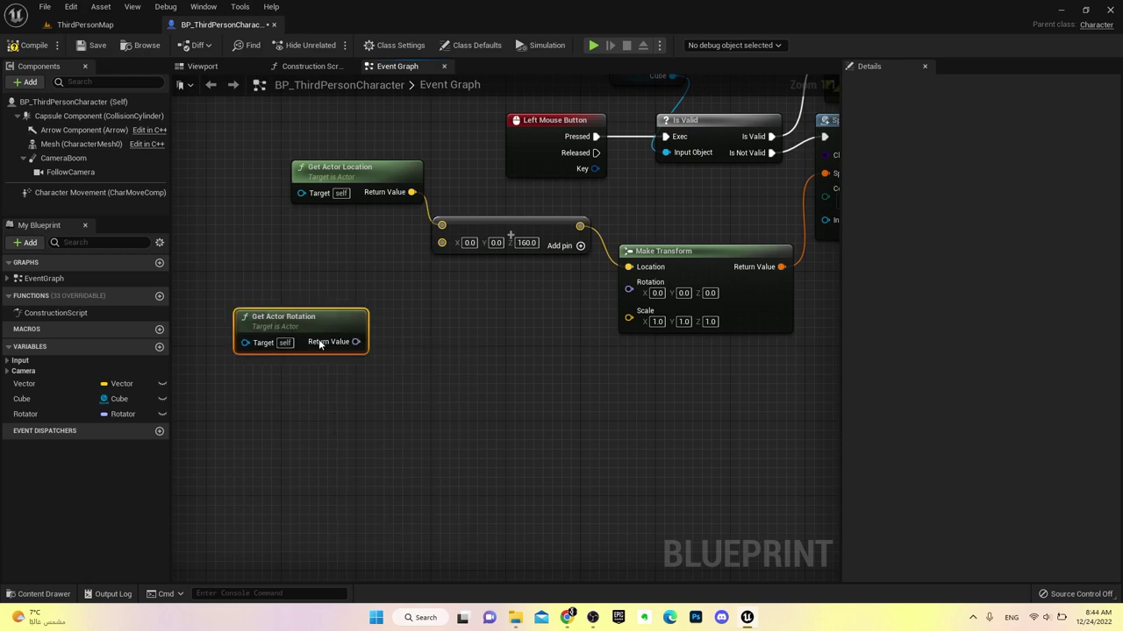
{"action": "left_click_drag", "start_coordinate": [355, 341], "coordinate": [370, 399]}
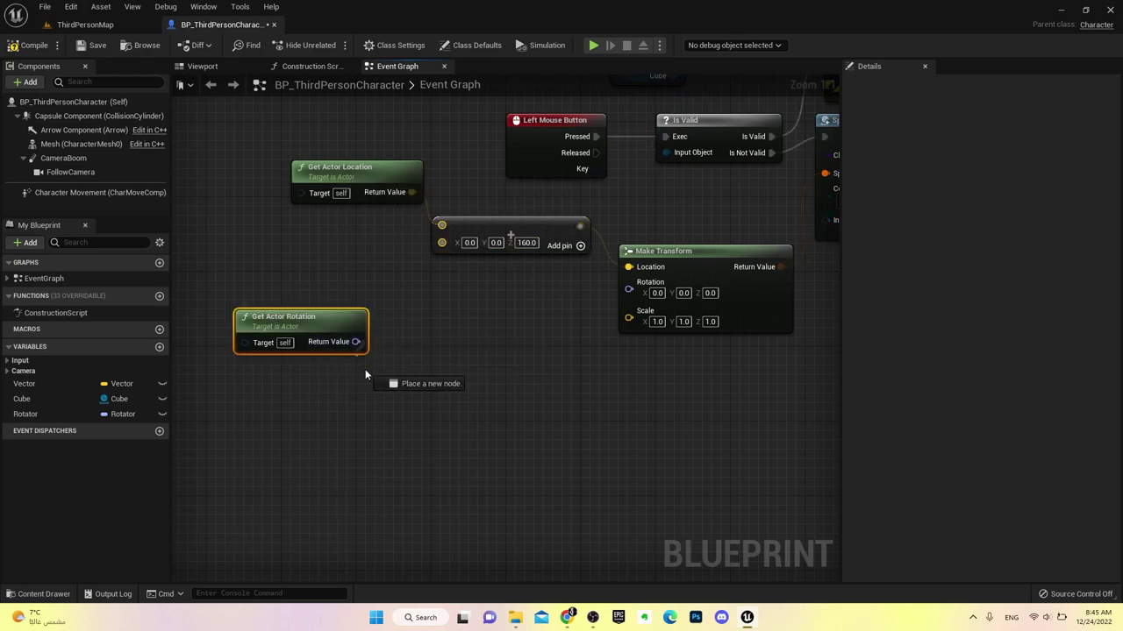
{"action": "type", "text": "get"}
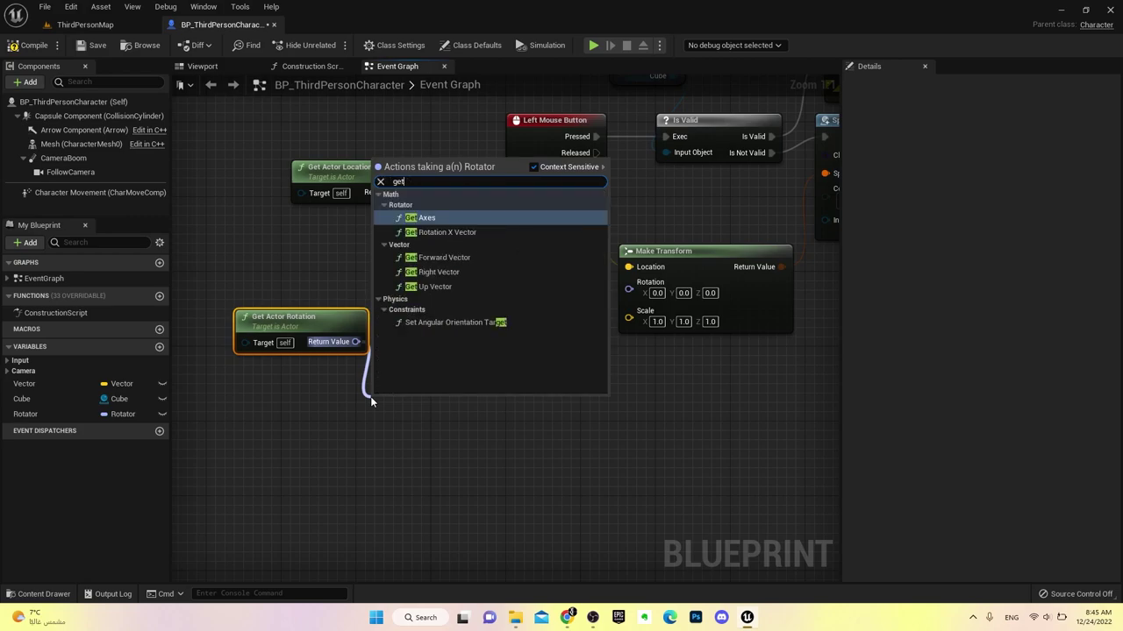
{"action": "type", "text": " rota"}
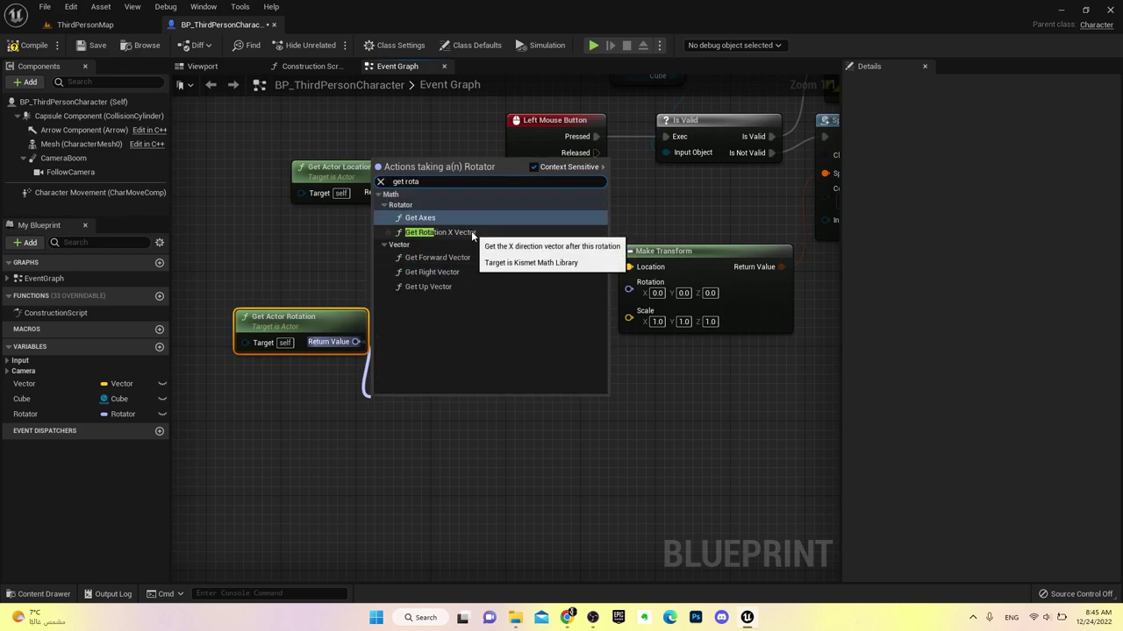
{"action": "left_click", "coordinate": [456, 233]}
{"action": "left_click_drag", "start_coordinate": [419, 404], "coordinate": [419, 353]}
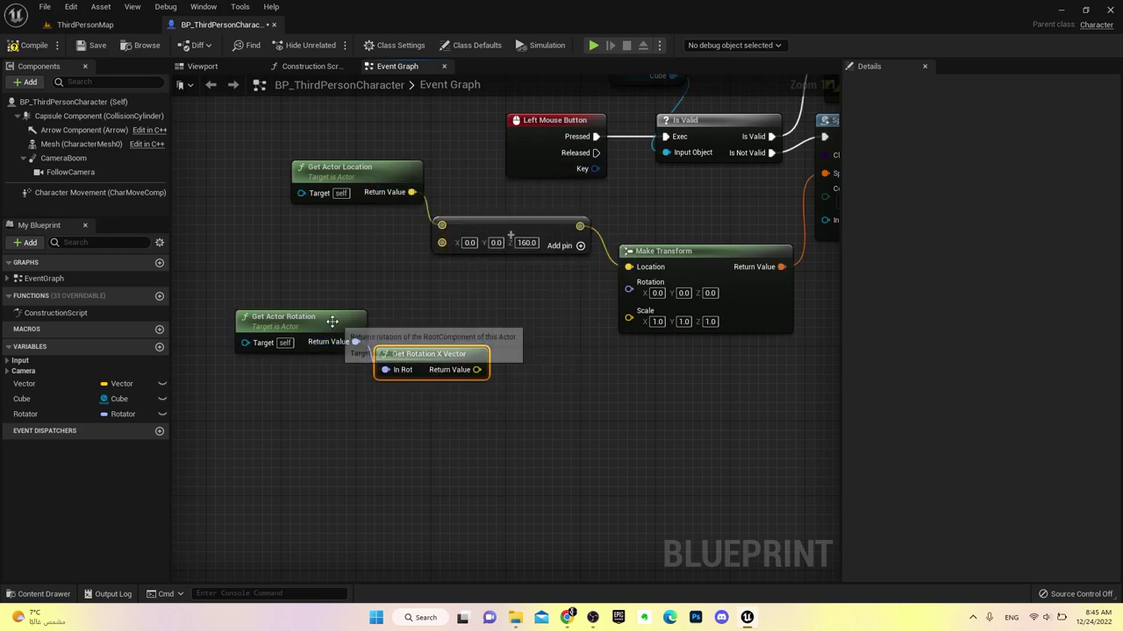
{"action": "left_click_drag", "start_coordinate": [289, 317], "coordinate": [226, 316]}
{"action": "mouse_move", "coordinate": [434, 359]}
{"action": "left_mouse_down"}
{"action": "mouse_move", "coordinate": [396, 352]}
{"action": "mouse_move", "coordinate": [474, 394]}
{"action": "left_mouse_up"}
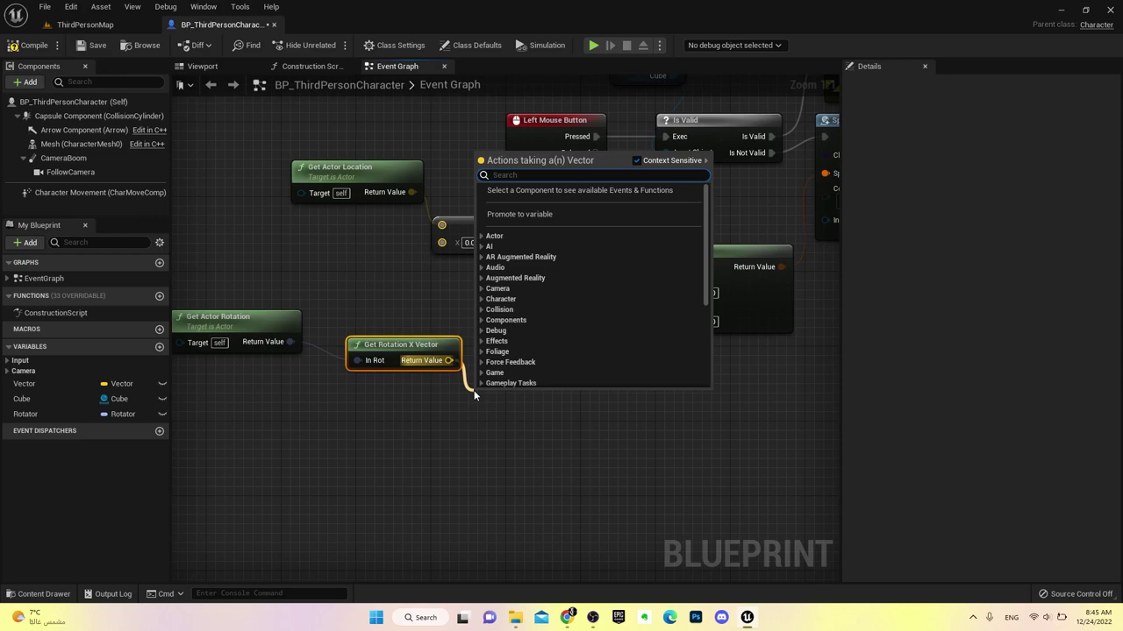
Multiply the forward vector by a single float 500.0, then shift the location nodes left
{"action": "type", "text": "multiply"}
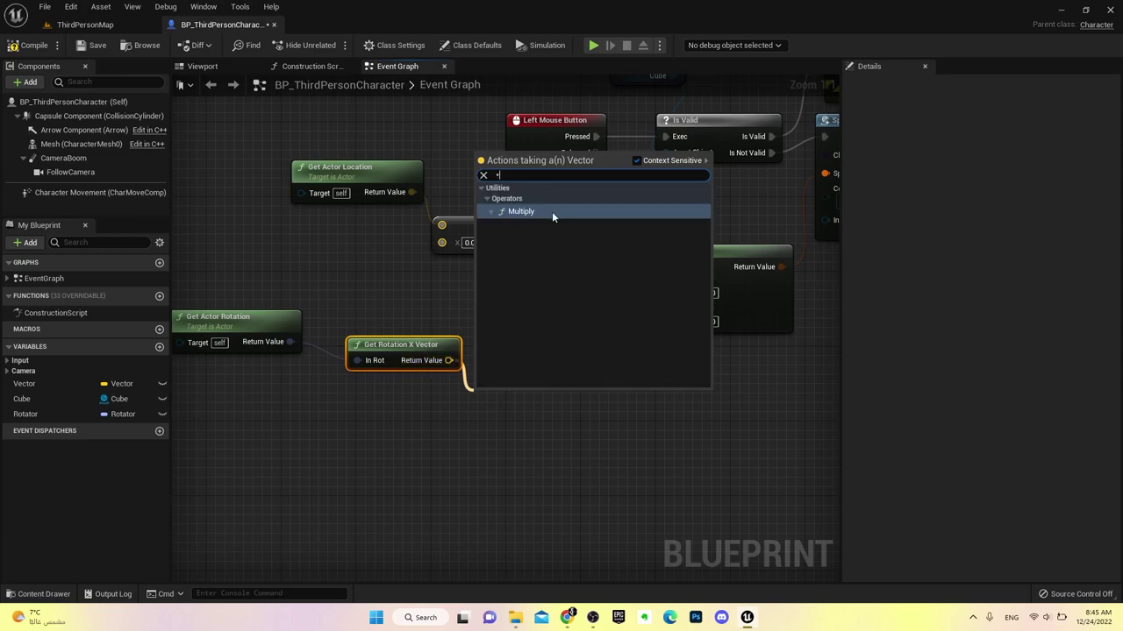
{"action": "left_click", "coordinate": [551, 212]}
{"action": "left_click_drag", "start_coordinate": [517, 404], "coordinate": [508, 375]}
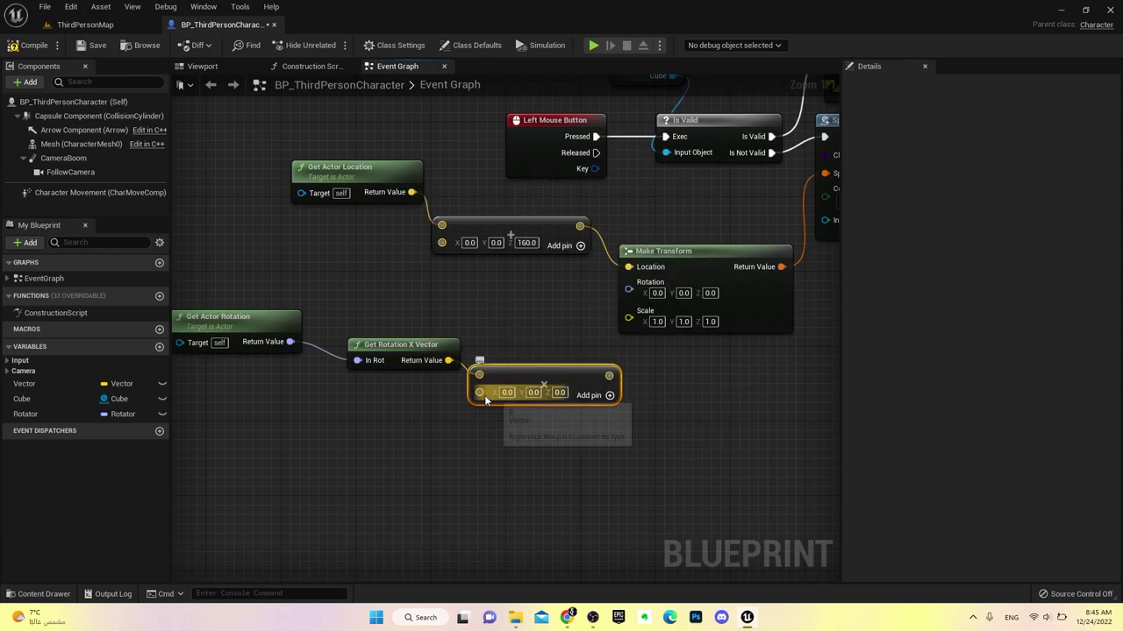
{"action": "right_click", "coordinate": [484, 395]}
{"action": "mouse_move", "coordinate": [526, 556]}
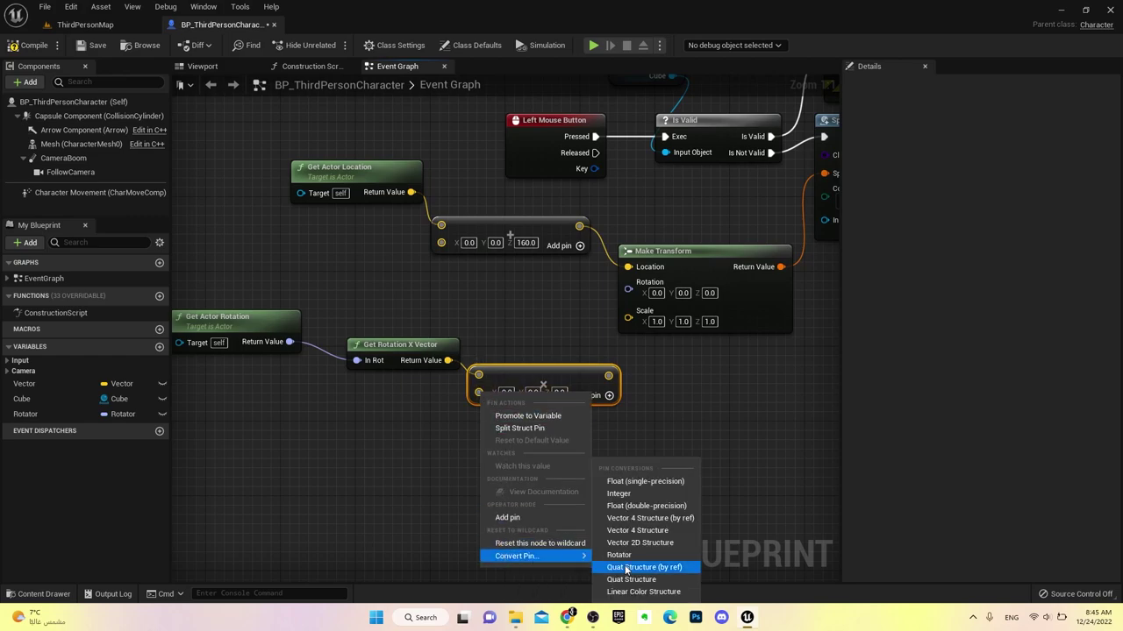
{"action": "left_click", "coordinate": [638, 481]}
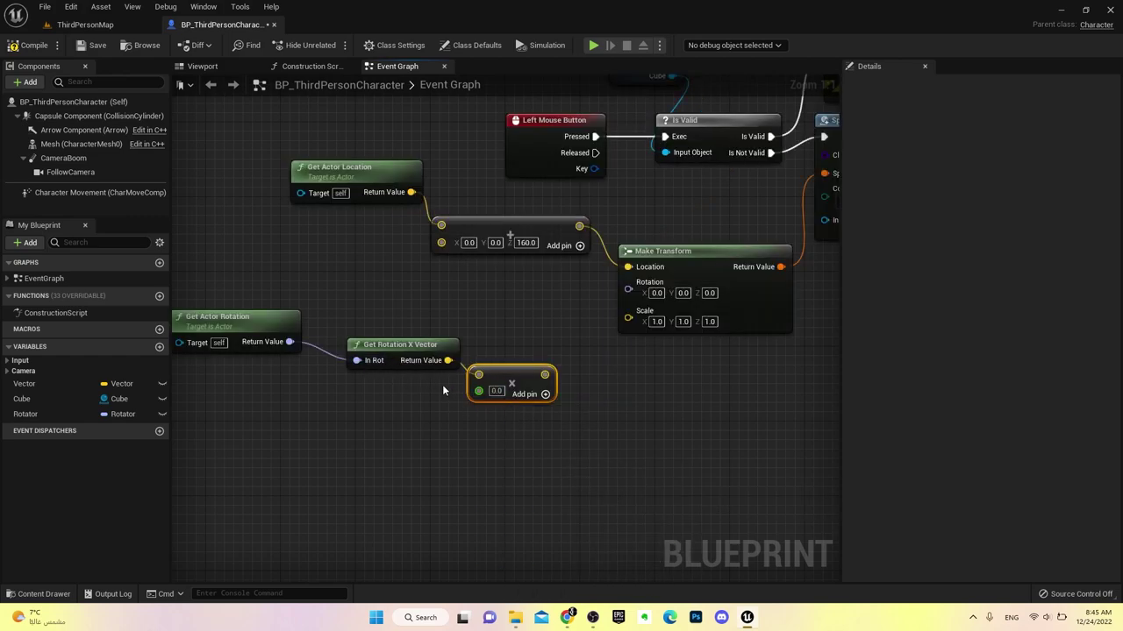
{"action": "left_click", "coordinate": [496, 391]}
{"action": "type", "text": "500"}
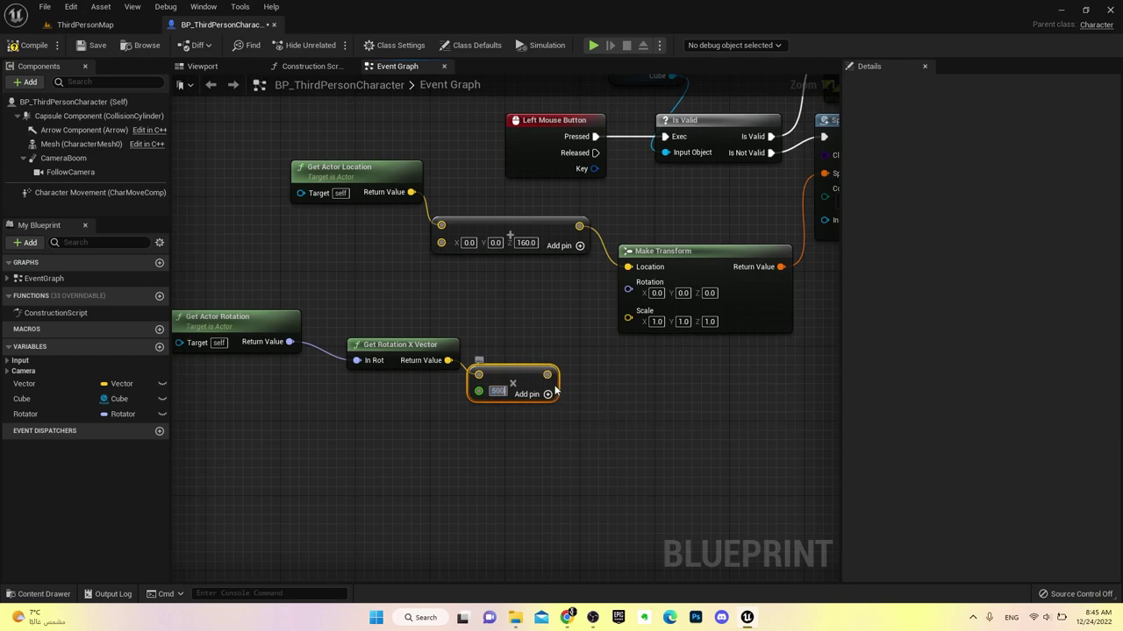
{"action": "left_click", "coordinate": [505, 289]}
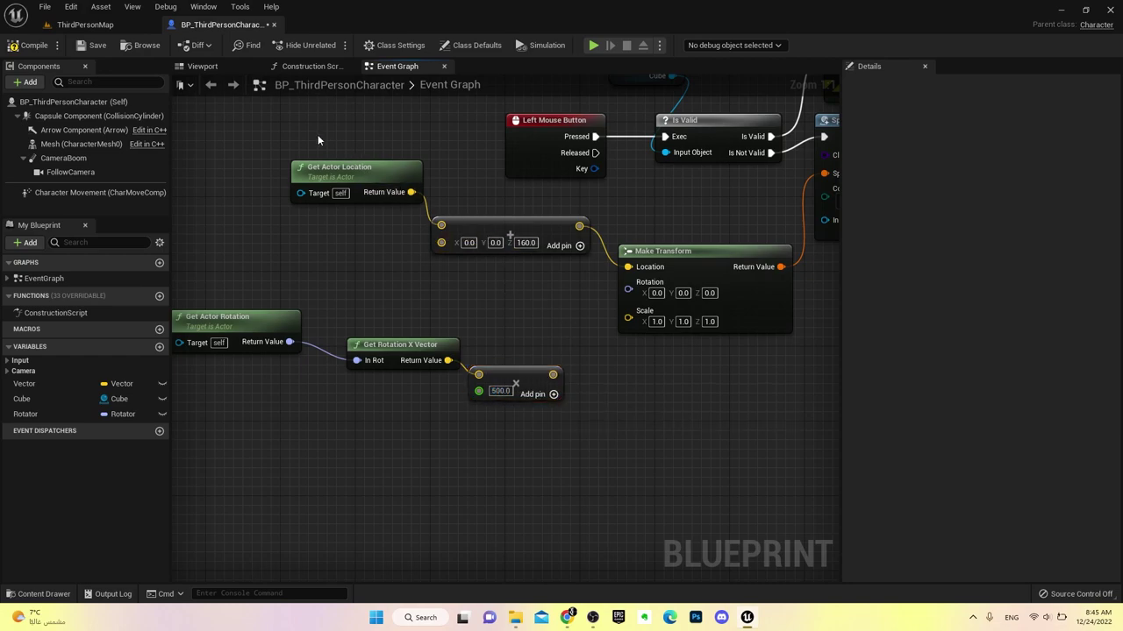
{"action": "mouse_move", "coordinate": [318, 134]}
{"action": "left_mouse_down"}
{"action": "mouse_move", "coordinate": [511, 230]}
{"action": "mouse_move", "coordinate": [409, 239]}
{"action": "mouse_move", "coordinate": [498, 308]}
{"action": "left_mouse_up"}
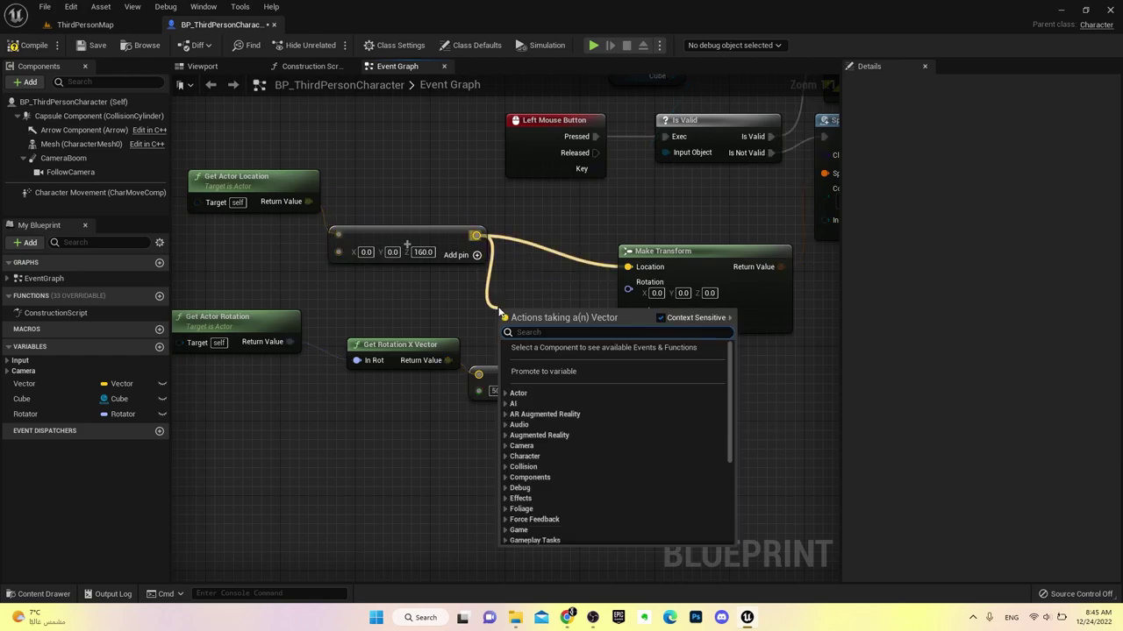
Add a vector Add node that sums the scaled forward vector and feeds Make Transform's Location
{"action": "type", "text": "+"}
{"action": "left_click", "coordinate": [546, 367]}
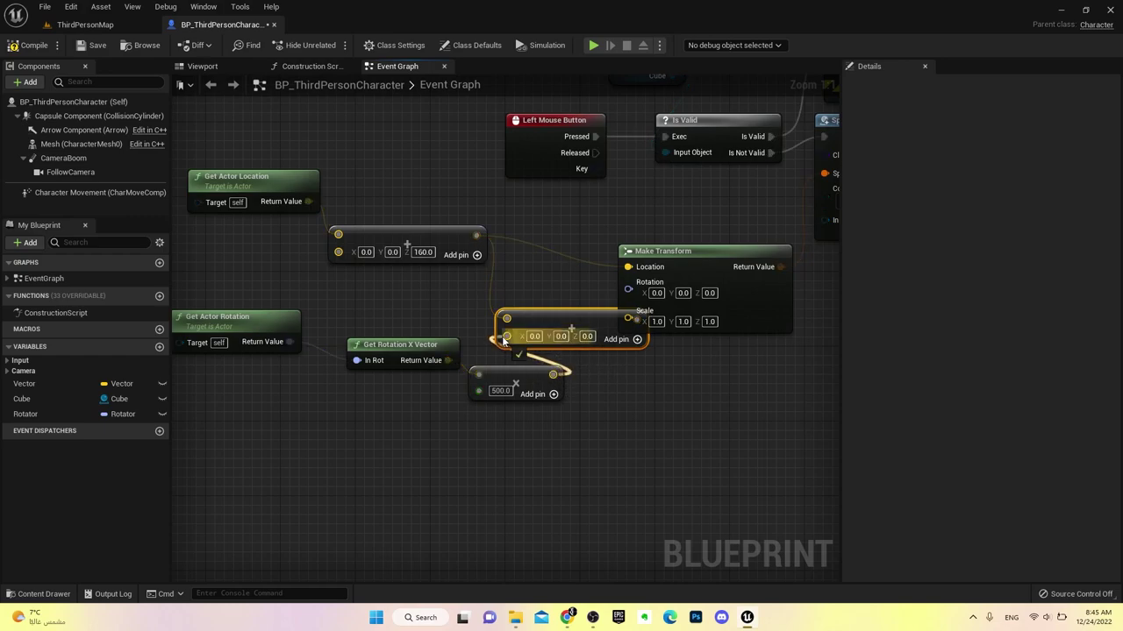
{"action": "mouse_move", "coordinate": [552, 374]}
{"action": "left_mouse_down"}
{"action": "mouse_move", "coordinate": [506, 336]}
{"action": "mouse_move", "coordinate": [628, 266]}
{"action": "left_mouse_up"}
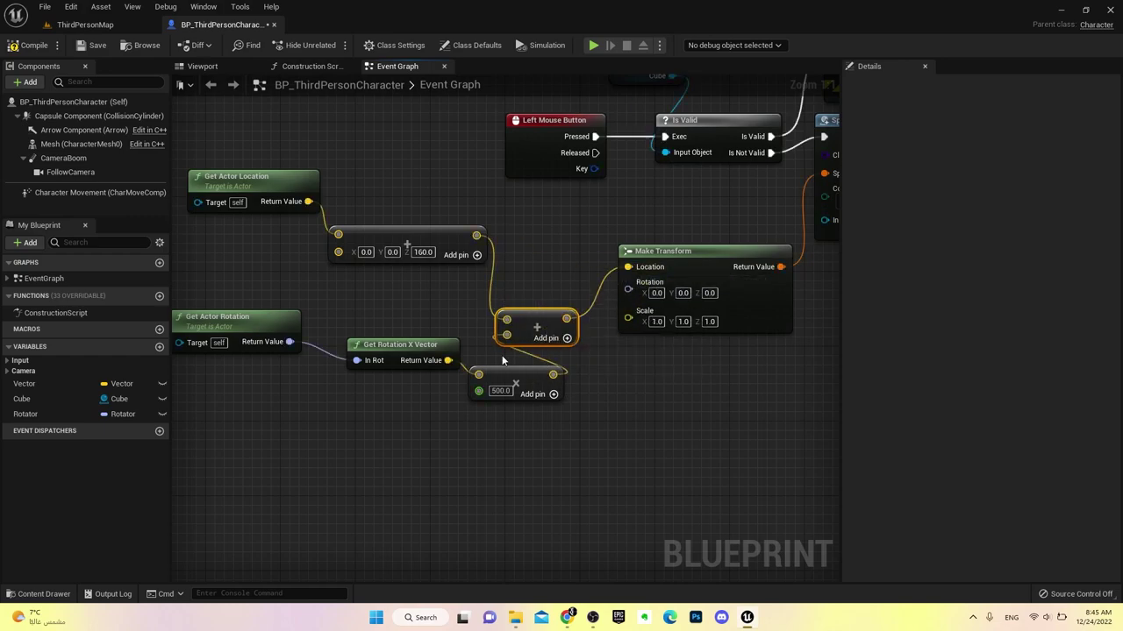
{"action": "right_click_drag", "start_coordinate": [208, 309], "coordinate": [370, 295]}
Line up the rotation, Get Actor Location and 160 height offset nodes
{"action": "left_click_drag", "start_coordinate": [369, 296], "coordinate": [350, 306]}
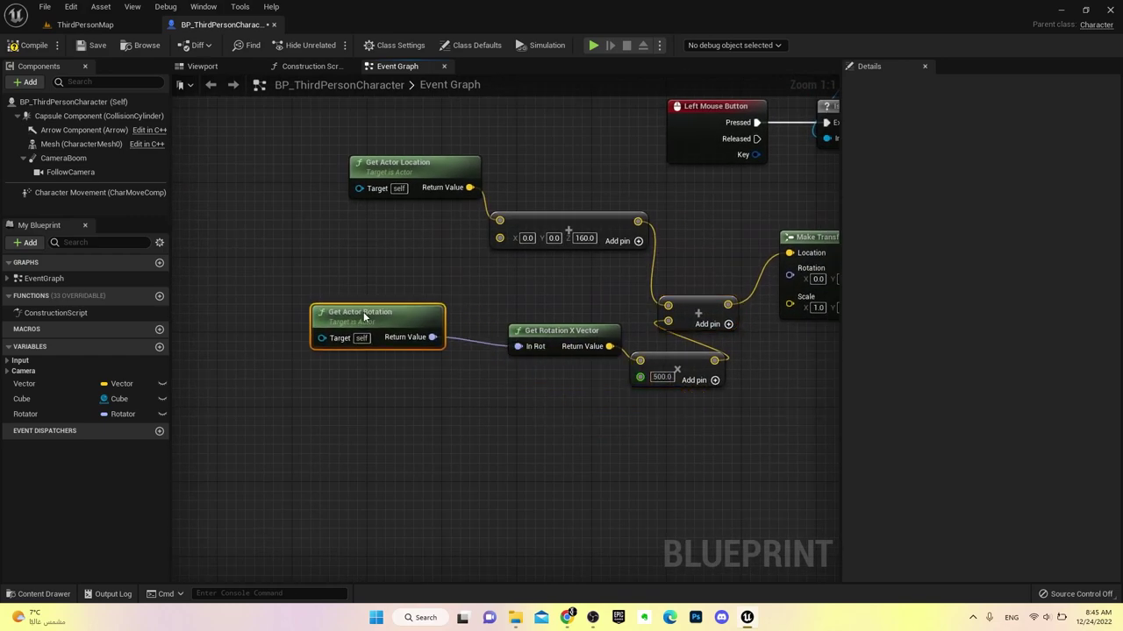
{"action": "left_click_drag", "start_coordinate": [533, 331], "coordinate": [485, 359]}
{"action": "left_click_drag", "start_coordinate": [369, 312], "coordinate": [358, 340]}
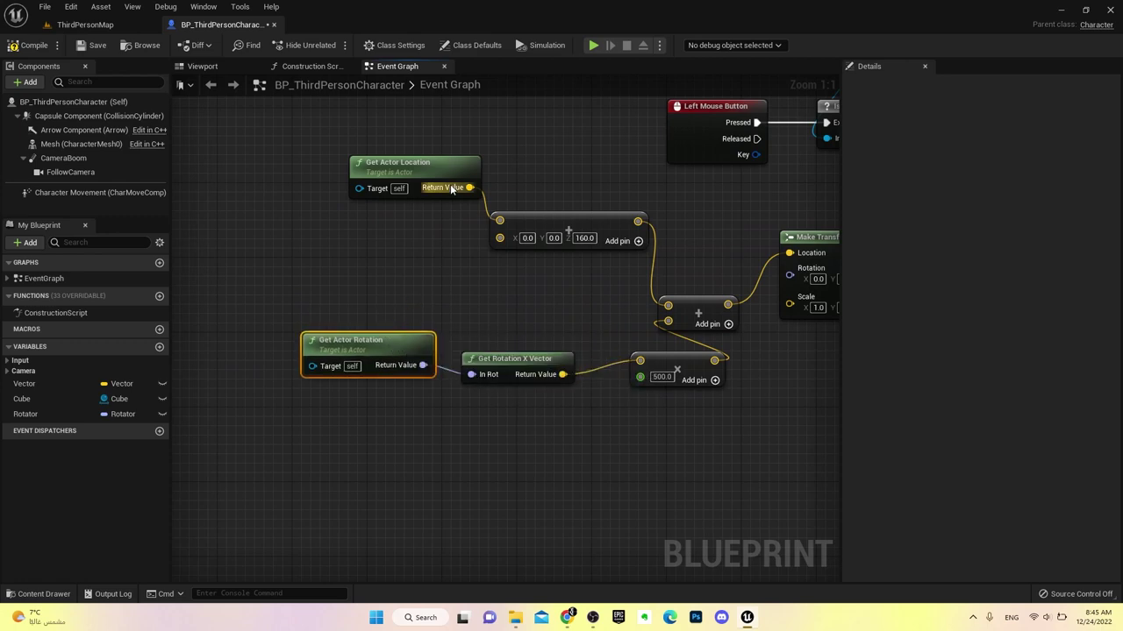
{"action": "left_click_drag", "start_coordinate": [403, 163], "coordinate": [355, 209]}
{"action": "left_click", "coordinate": [428, 292]}
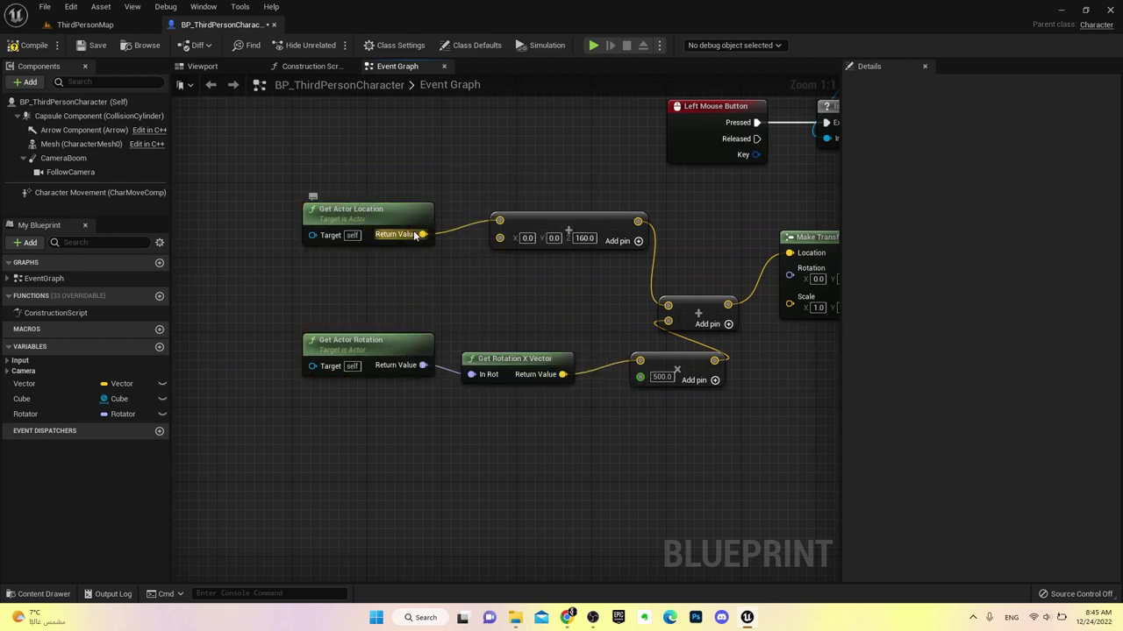
{"action": "right_click_drag", "start_coordinate": [548, 267], "coordinate": [462, 253]}
{"action": "left_click_drag", "start_coordinate": [482, 225], "coordinate": [460, 234]}
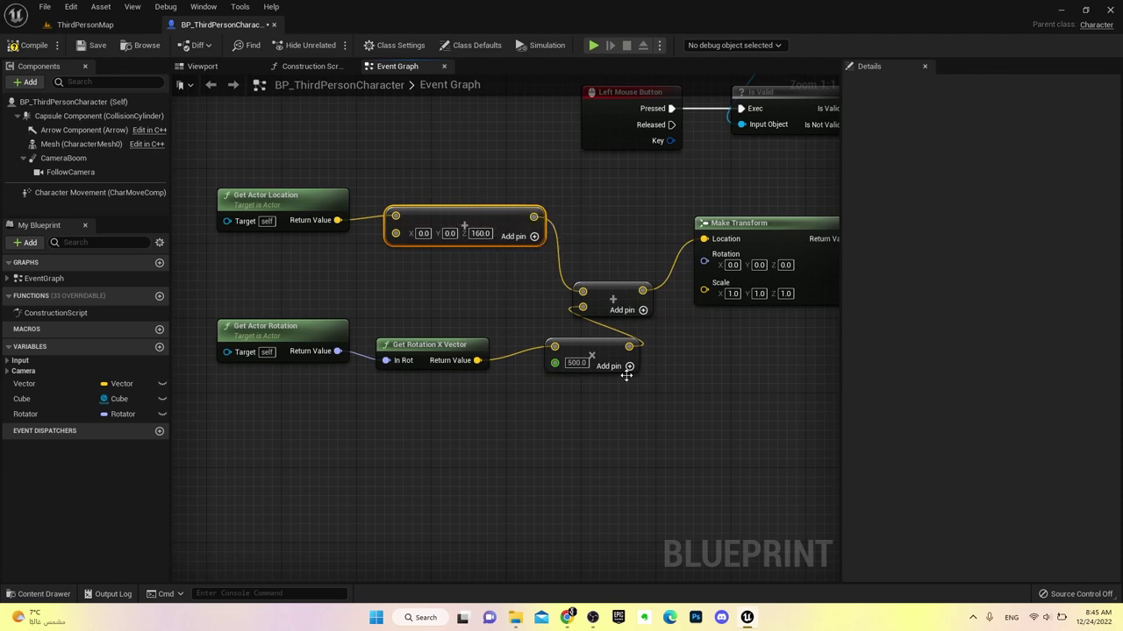
Inspect the Get Actor Rotation and Get Rotation X Vector nodes, then pan to the spawn nodes
{"action": "left_click", "coordinate": [299, 358]}
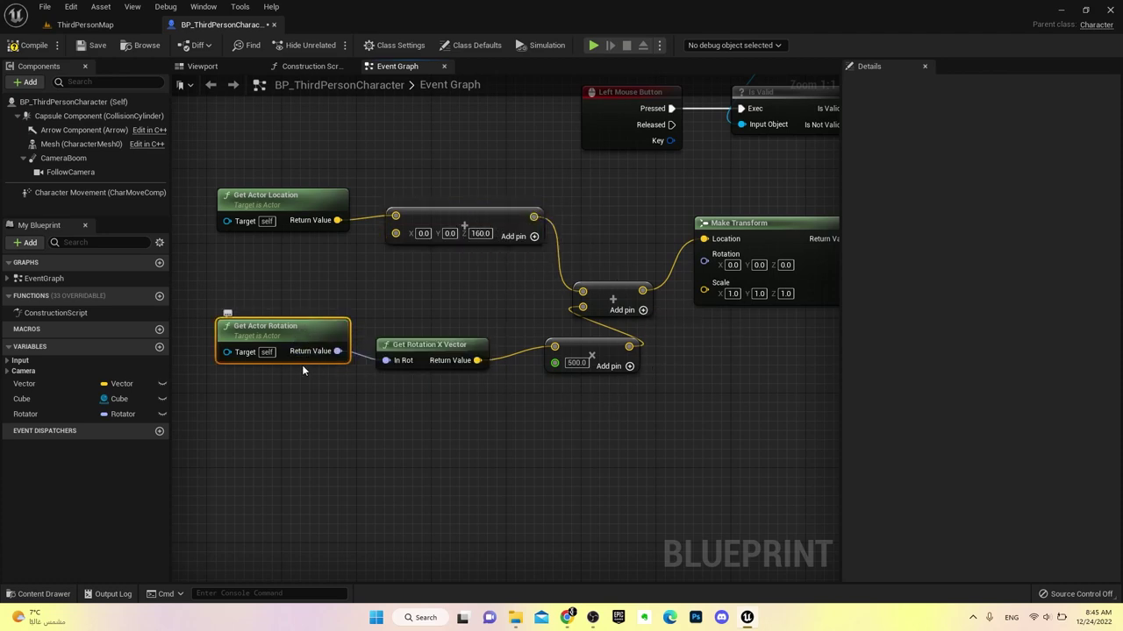
{"action": "left_click", "coordinate": [439, 345]}
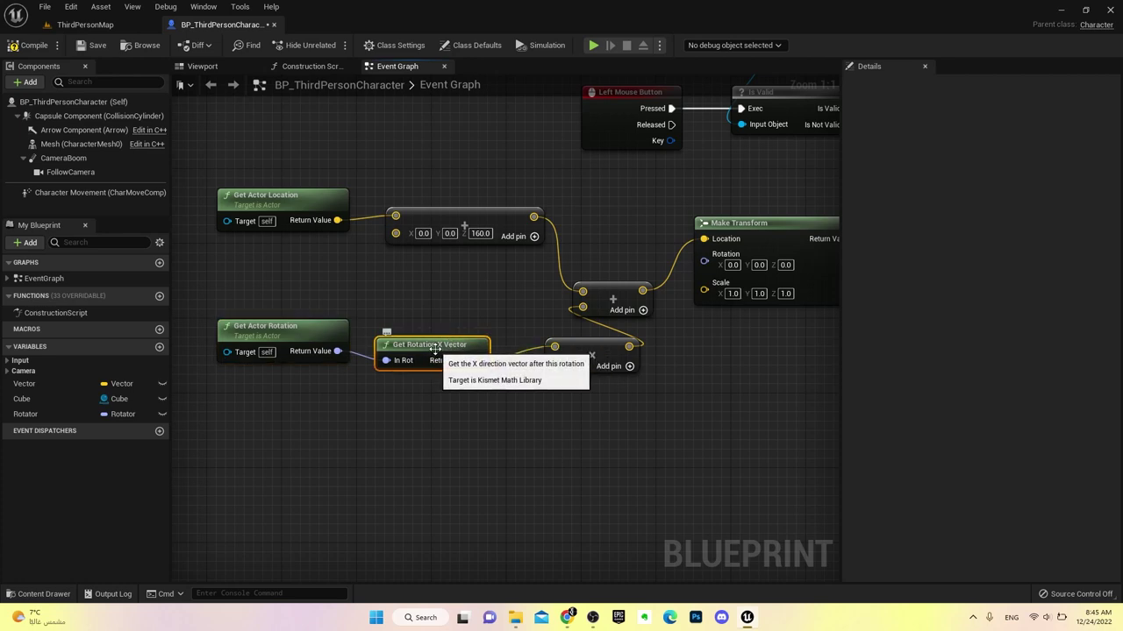
{"action": "left_click", "coordinate": [284, 335]}
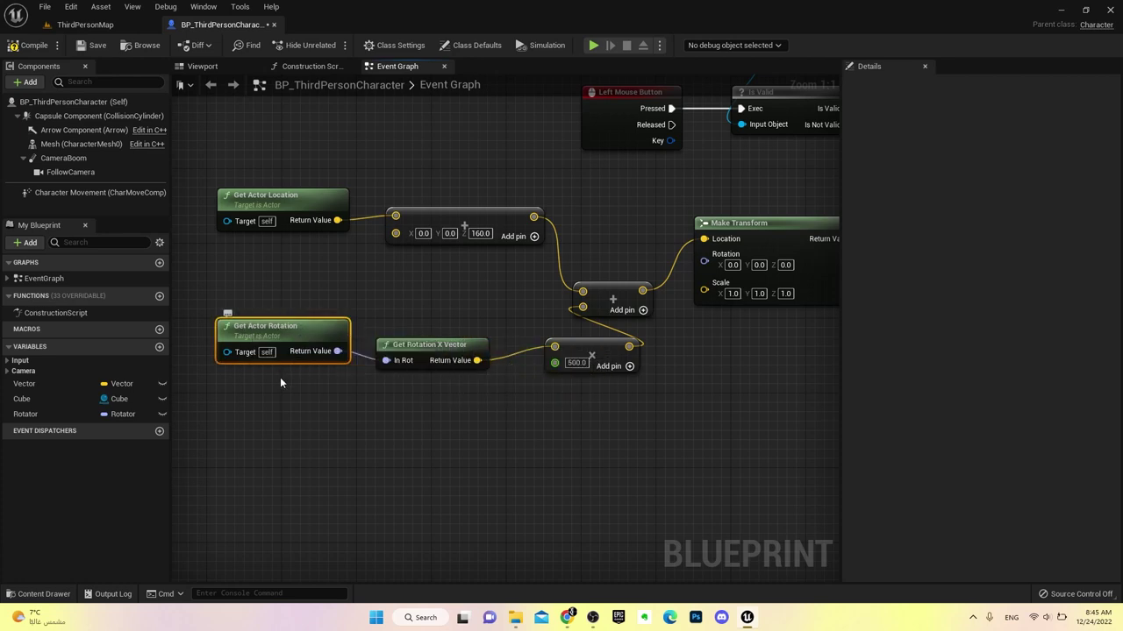
{"action": "left_click", "coordinate": [413, 352]}
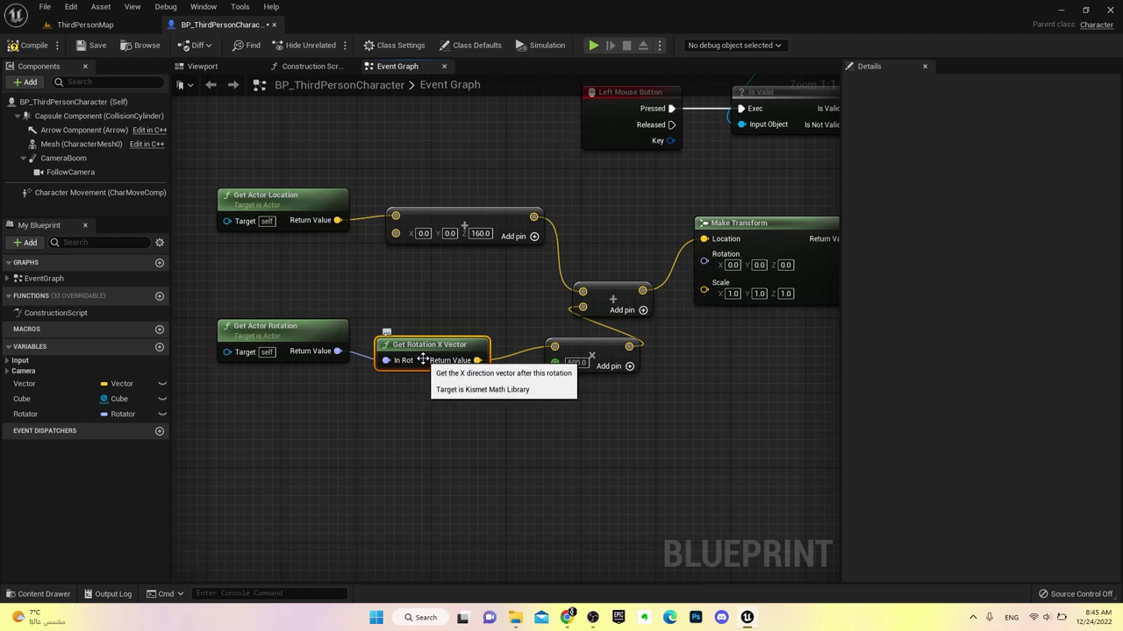
{"action": "right_click_drag", "start_coordinate": [667, 387], "coordinate": [529, 456]}
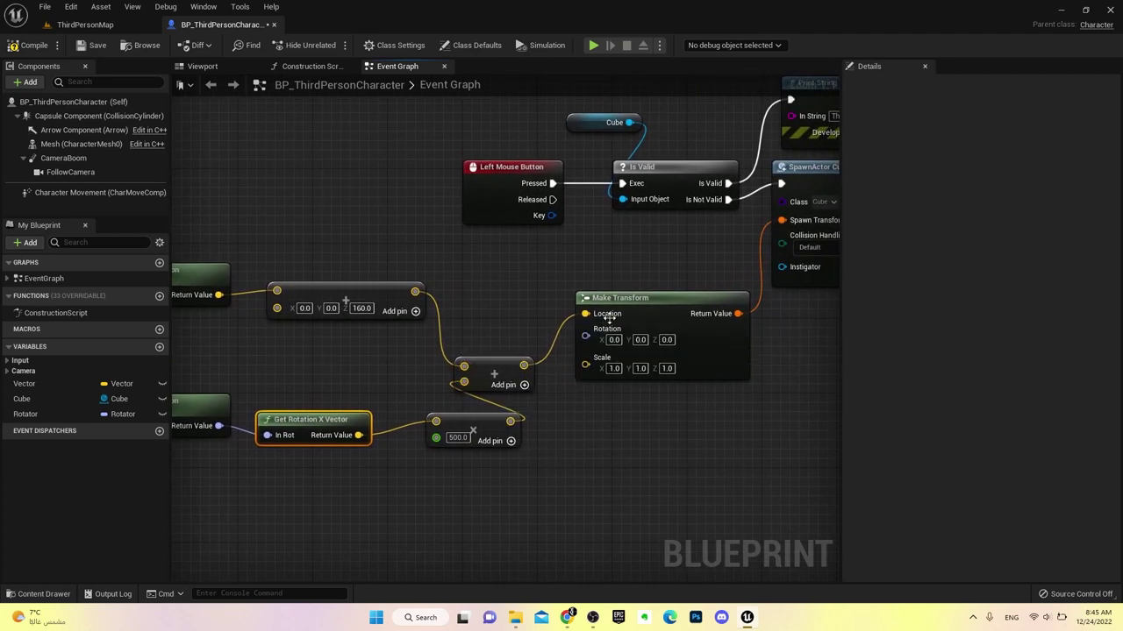
{"action": "mouse_move", "coordinate": [616, 314]}
{"action": "right_mouse_down"}
{"action": "mouse_move", "coordinate": [478, 382]}
{"action": "mouse_move", "coordinate": [558, 333]}
{"action": "right_mouse_up"}
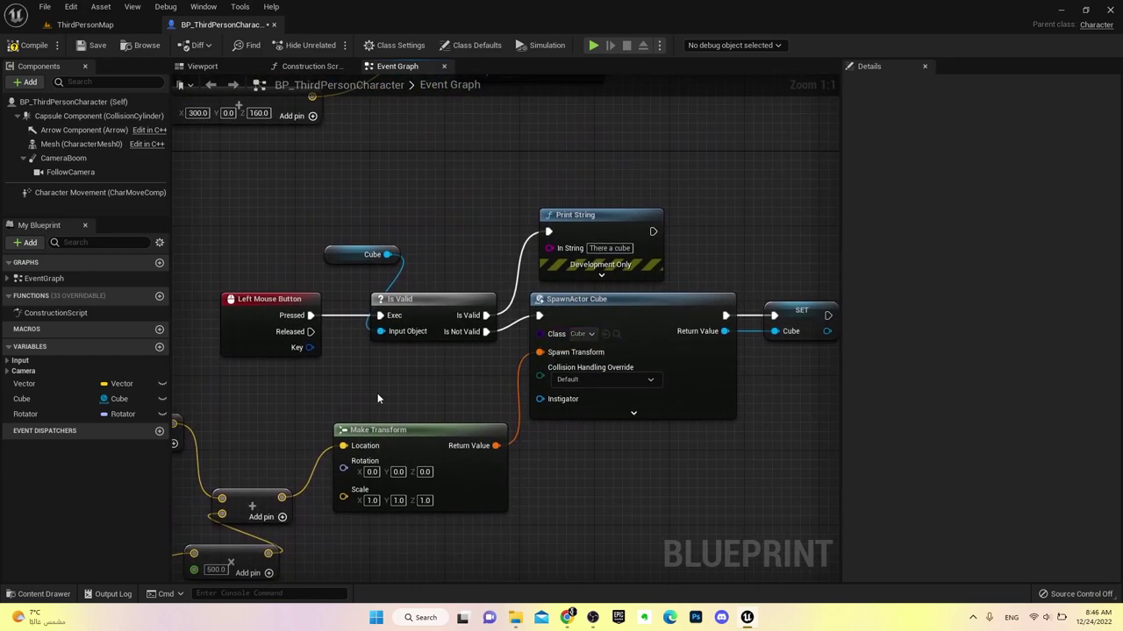
{"action": "scroll", "coordinate": [377, 399], "scroll_direction": "down", "scroll_amount": 3}
Copy the six location math nodes and paste them beside the Event Tick logic
{"action": "right_click_drag", "start_coordinate": [377, 399], "coordinate": [441, 349]}
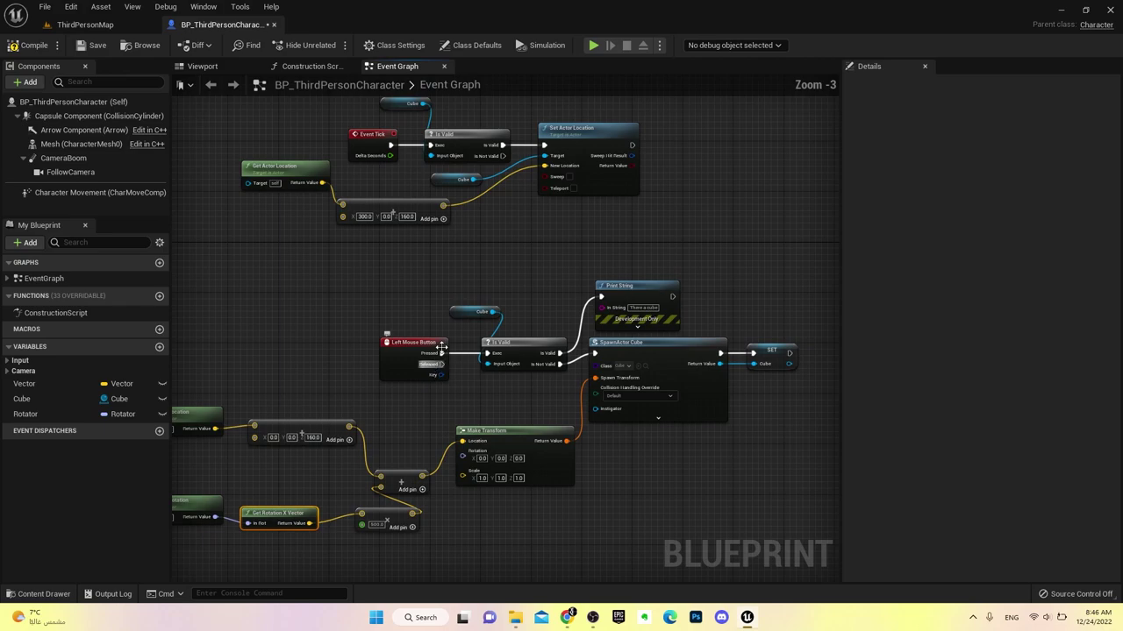
{"action": "right_click_drag", "start_coordinate": [318, 339], "coordinate": [478, 298]}
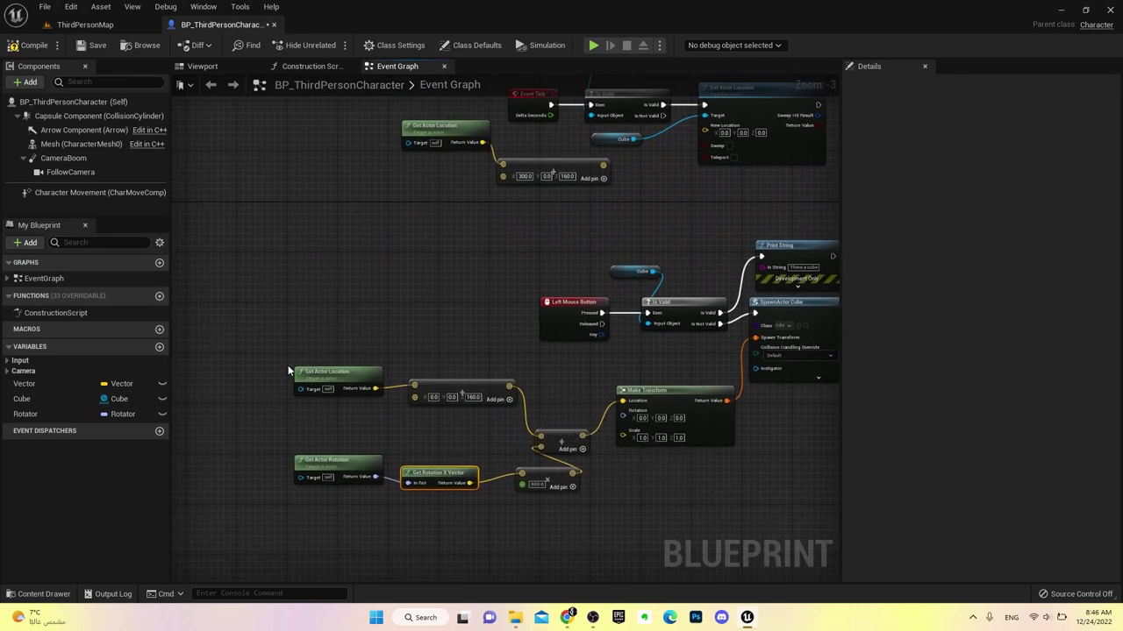
{"action": "left_click_drag", "start_coordinate": [288, 365], "coordinate": [557, 521]}
{"action": "key", "text": "ctrl+c"}
{"action": "right_click_drag", "start_coordinate": [373, 232], "coordinate": [457, 326]}
{"action": "key", "text": "ctrl+v"}
Move the old location nodes aside and wire the pasted sum into Set Actor Location's New Location
{"action": "left_click_drag", "start_coordinate": [473, 311], "coordinate": [640, 246]}
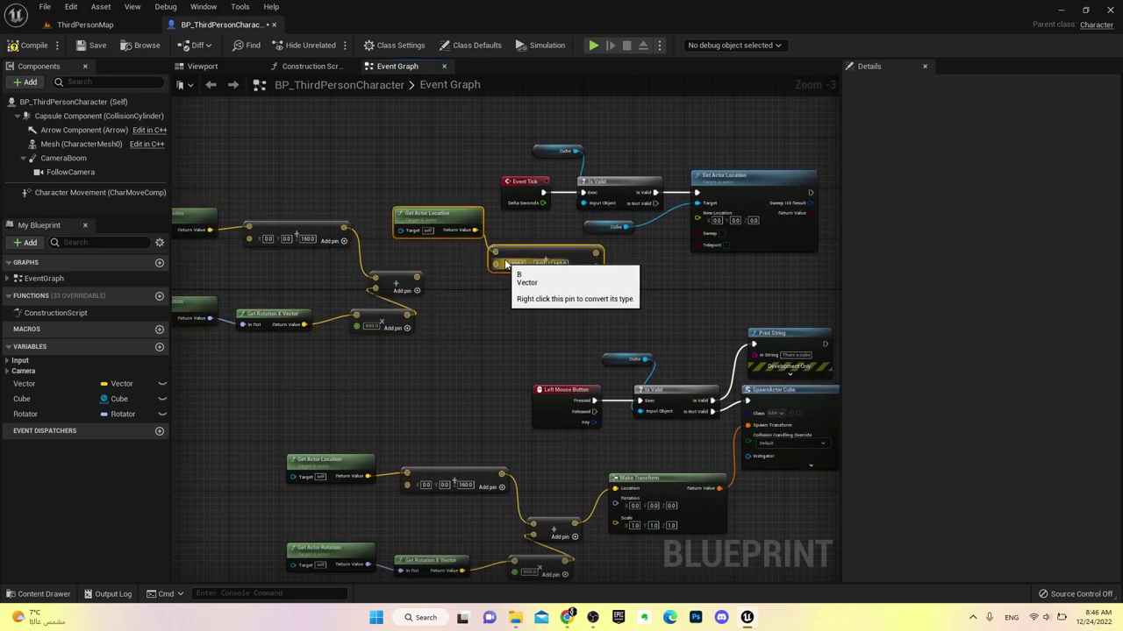
{"action": "mouse_move", "coordinate": [464, 210]}
{"action": "left_mouse_down"}
{"action": "mouse_move", "coordinate": [431, 176]}
{"action": "mouse_move", "coordinate": [370, 153]}
{"action": "left_mouse_up"}
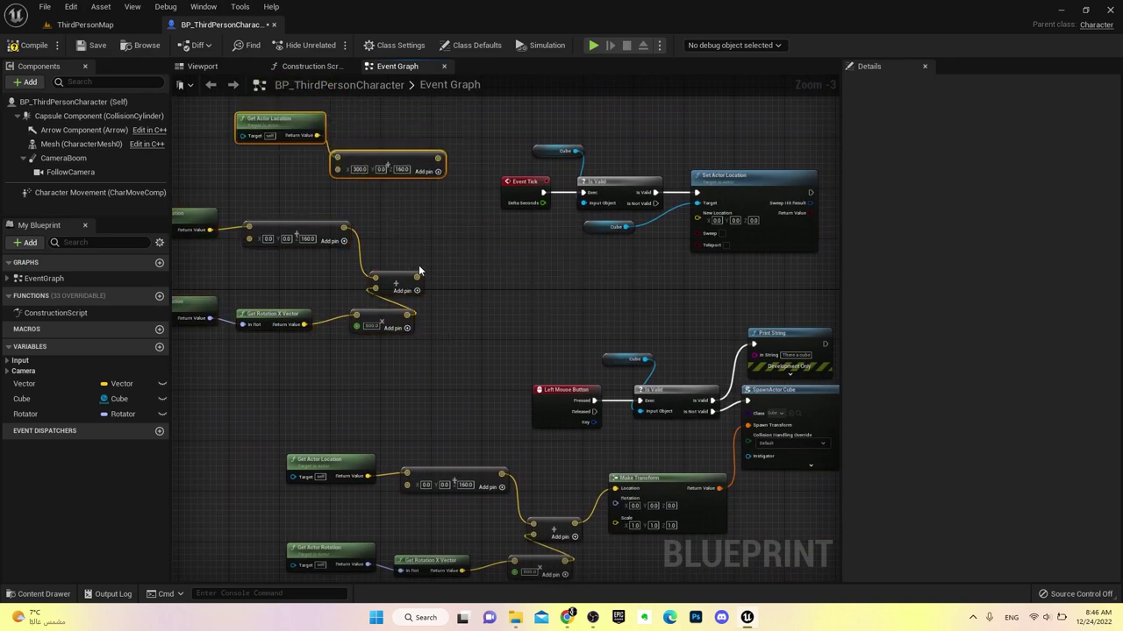
{"action": "left_click_drag", "start_coordinate": [415, 281], "coordinate": [697, 220]}
{"action": "mouse_move", "coordinate": [689, 332]}
{"action": "right_mouse_down"}
{"action": "mouse_move", "coordinate": [431, 322]}
{"action": "mouse_move", "coordinate": [456, 348]}
{"action": "right_mouse_up"}
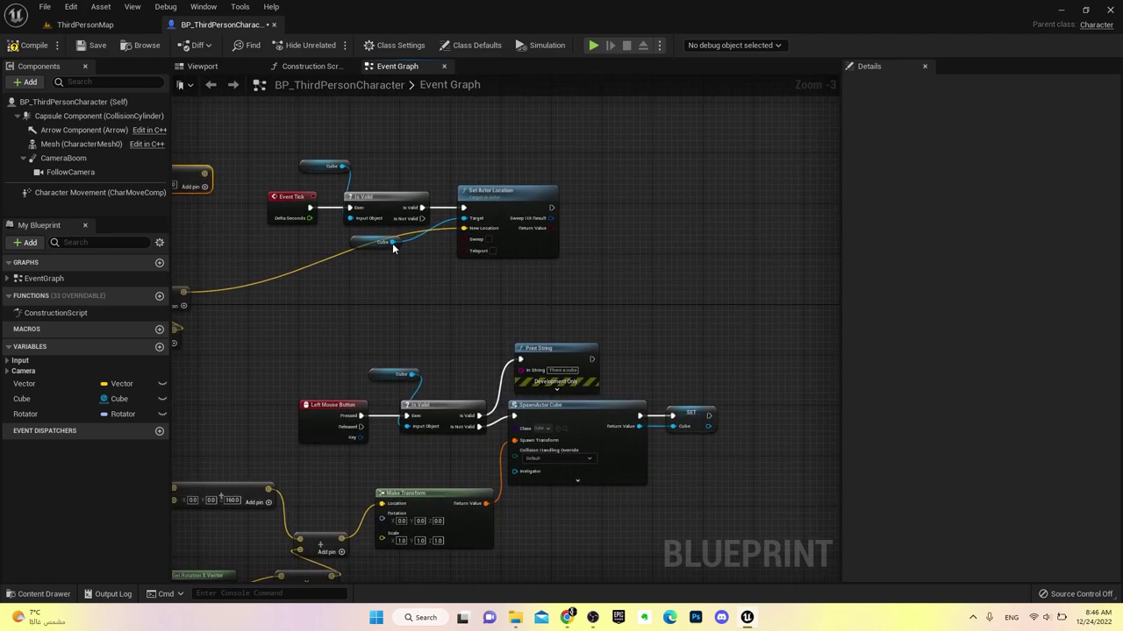
Compile the blueprint, start a play session, and walk the character forward, left and right
{"action": "left_click", "coordinate": [48, 47]}
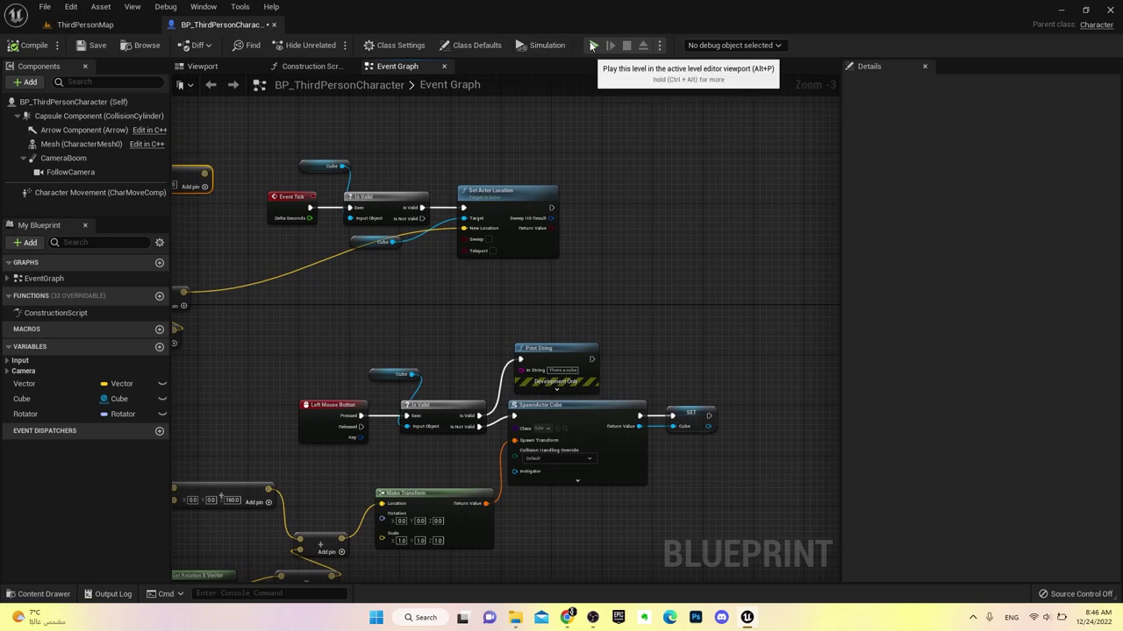
{"action": "left_click", "coordinate": [593, 45]}
{"action": "key", "text": "w"}
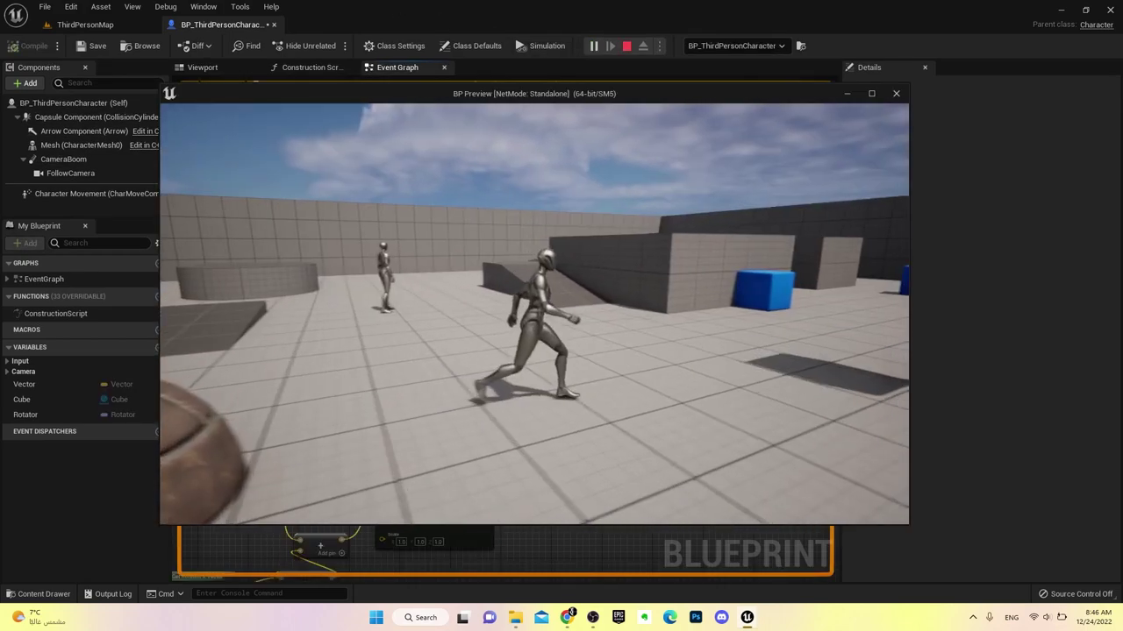
{"action": "key", "text": "w"}
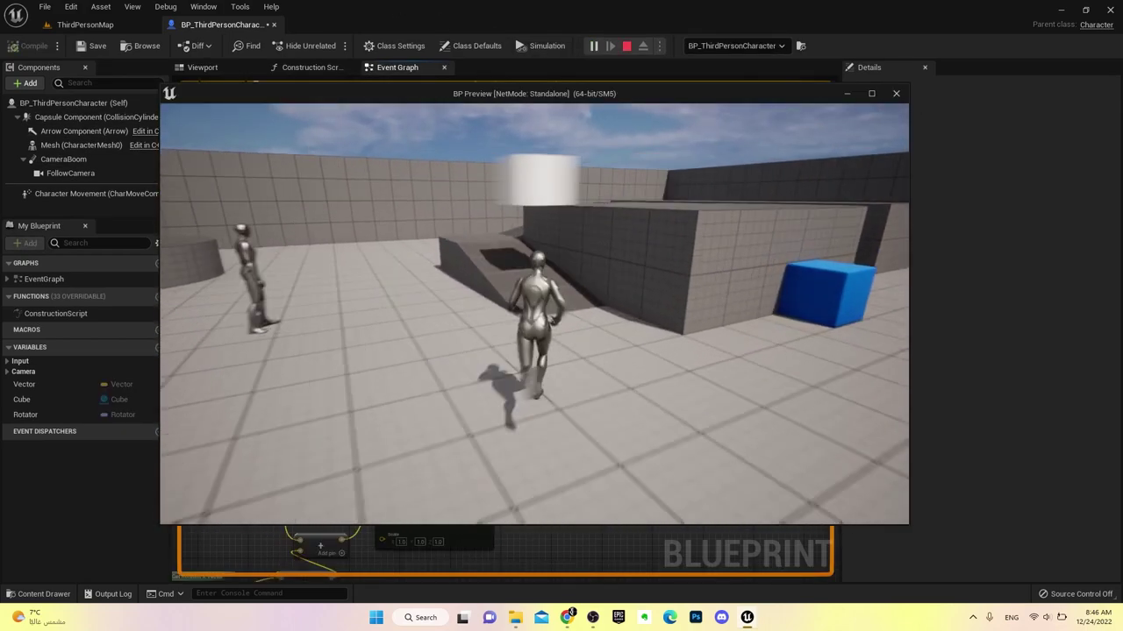
{"action": "key", "text": "w"}
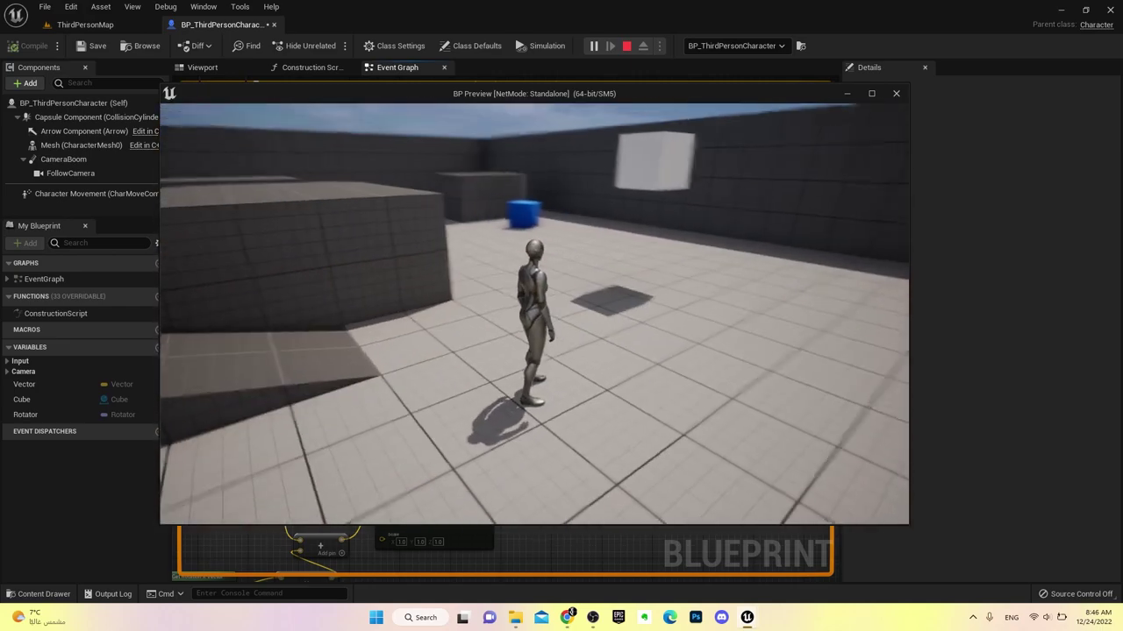
{"action": "key", "text": "a"}
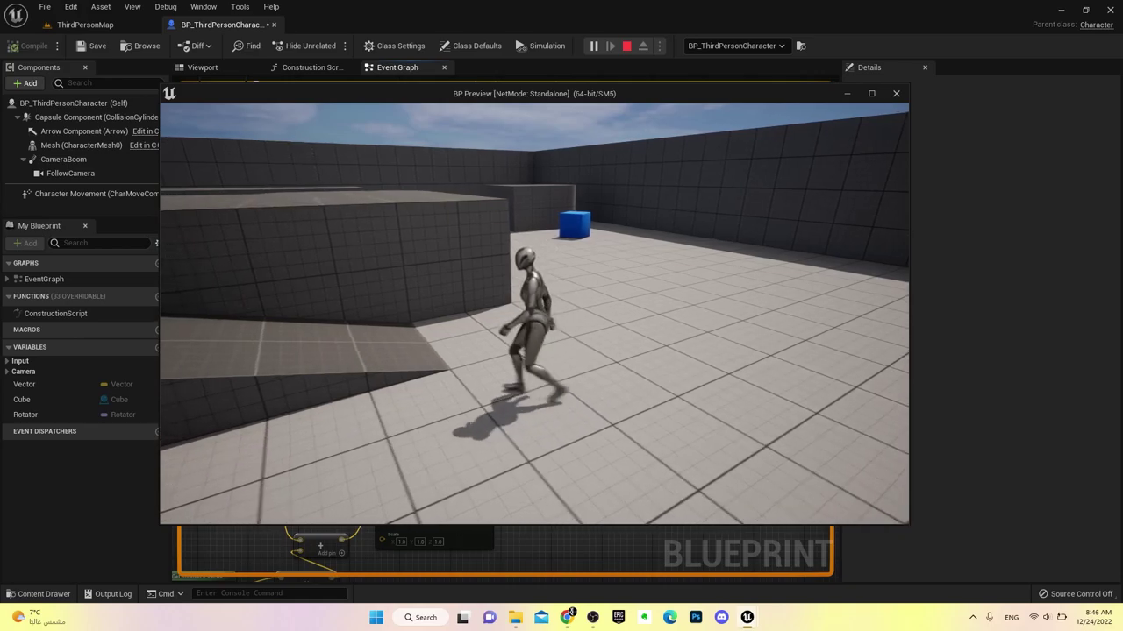
{"action": "key", "text": "d"}
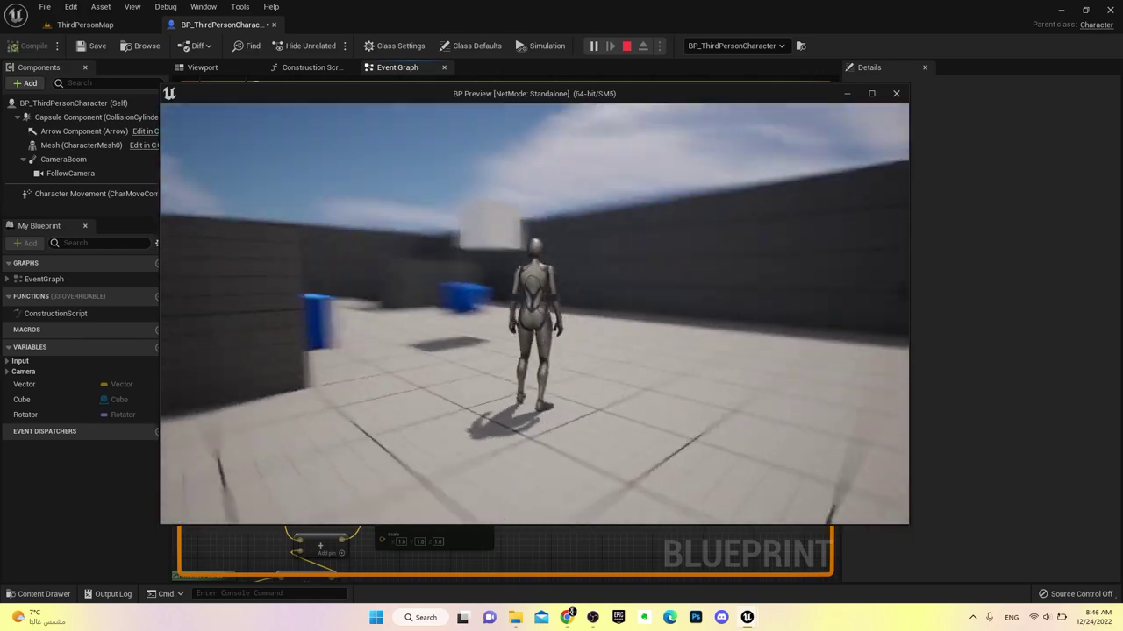
{"action": "key", "text": "w"}
Run up the ramp onto the box, jump around the level, then end the play session
{"action": "key", "text": "w"}
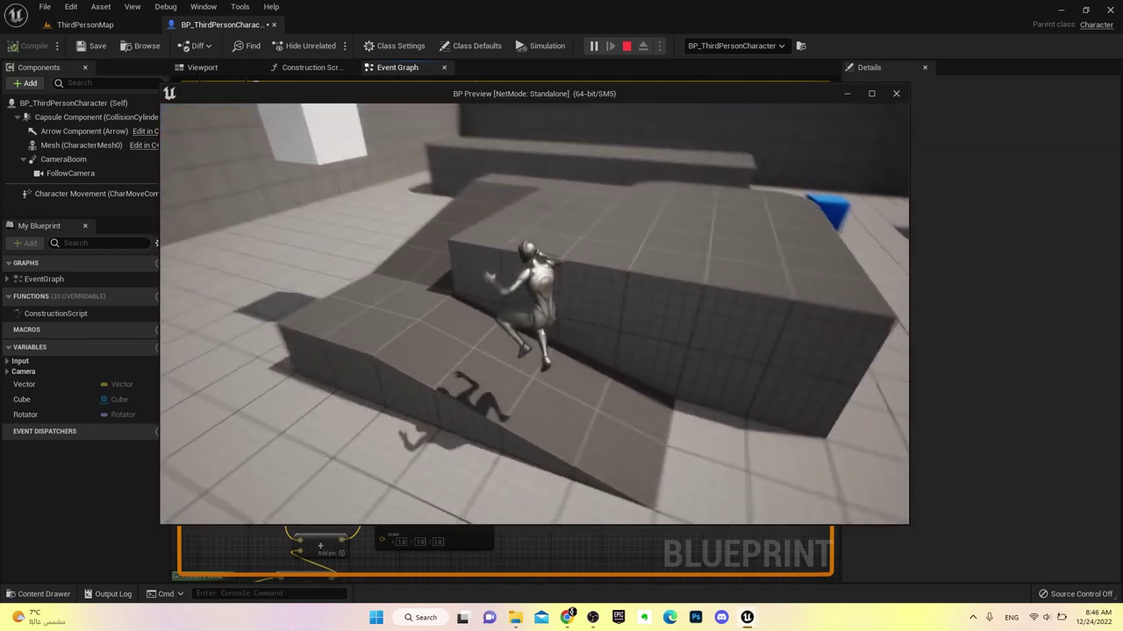
{"action": "key", "text": "w"}
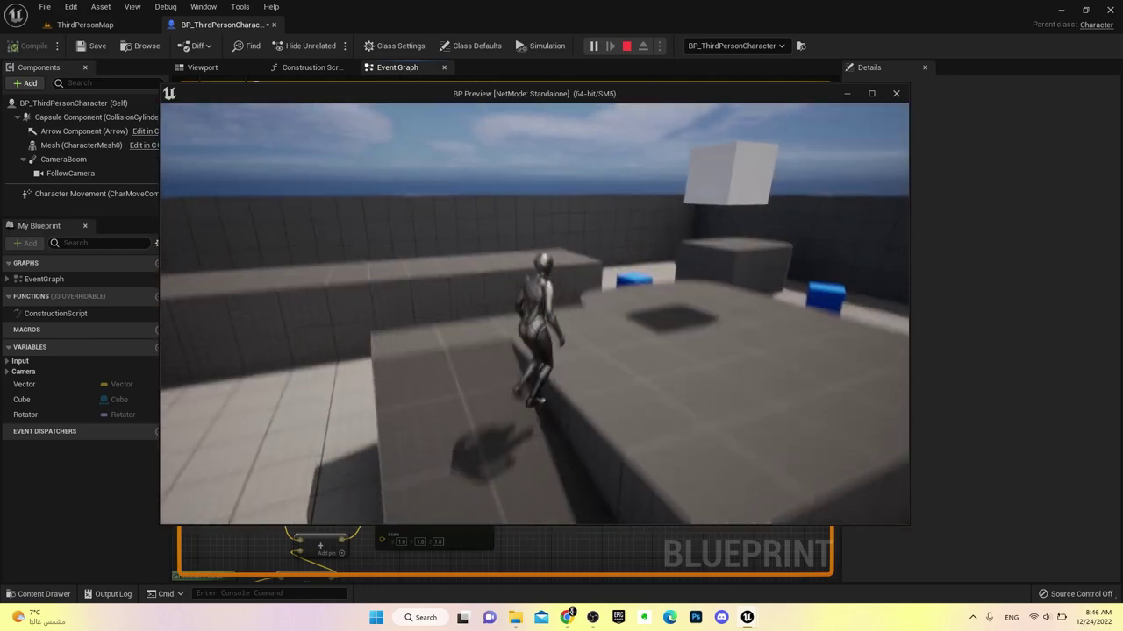
{"action": "key", "text": "w"}
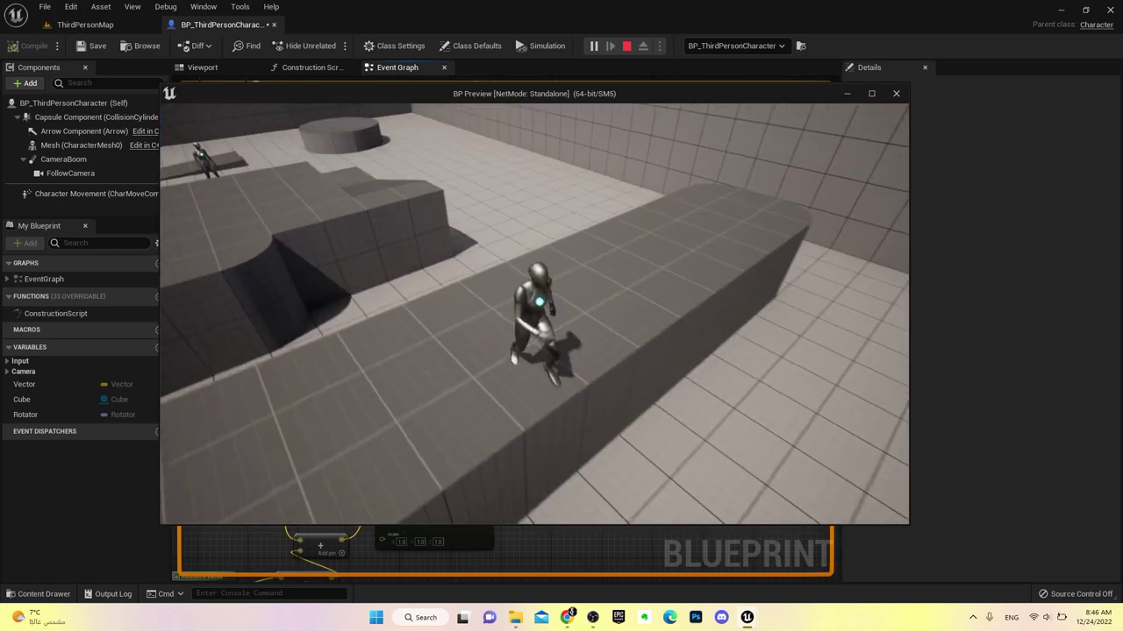
{"action": "key", "text": "space"}
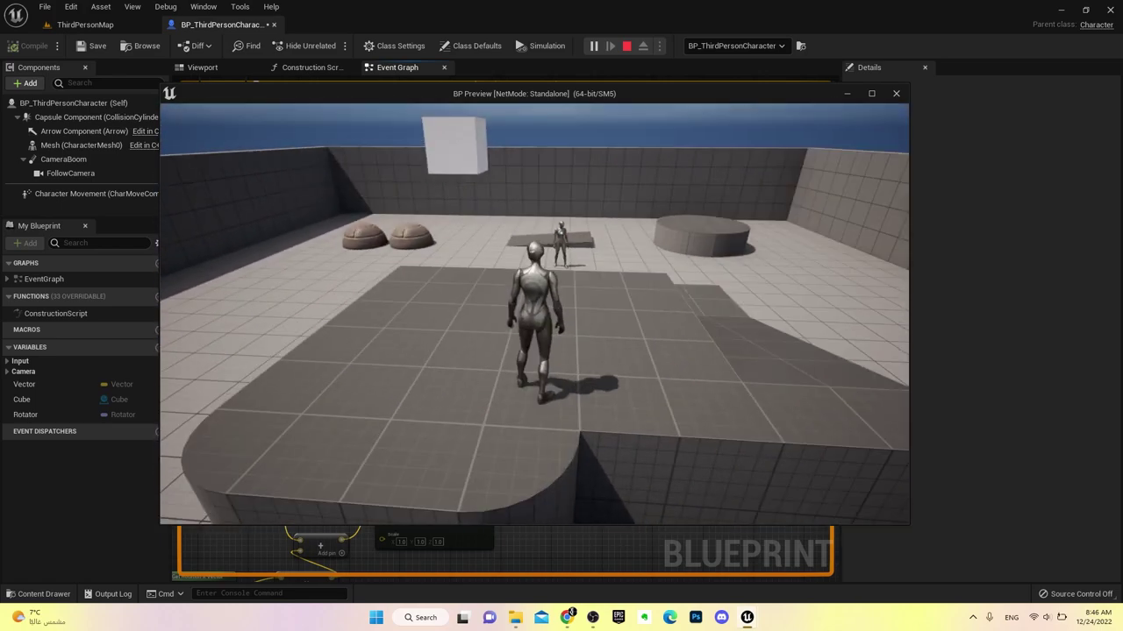
{"action": "key", "text": "w"}
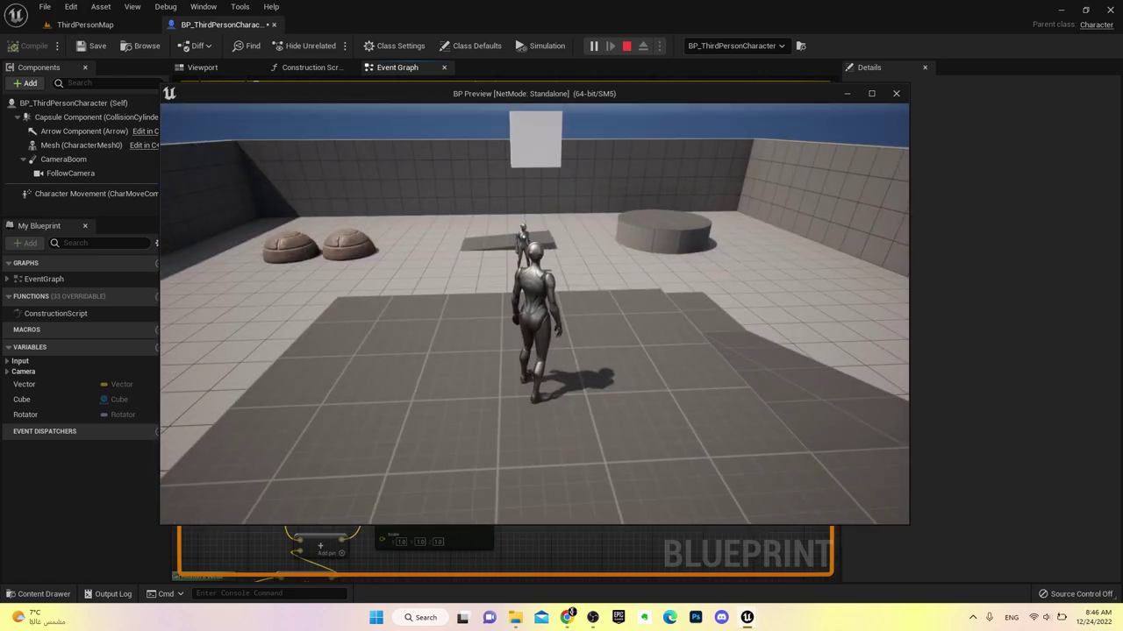
{"action": "key", "text": "w"}
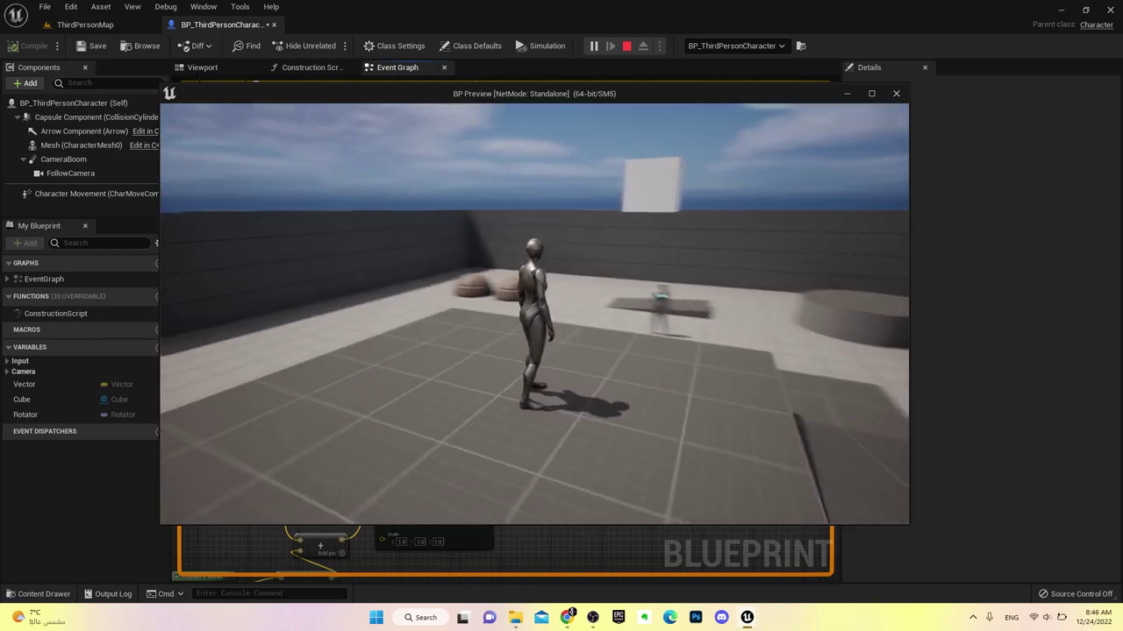
{"action": "key", "text": "space"}
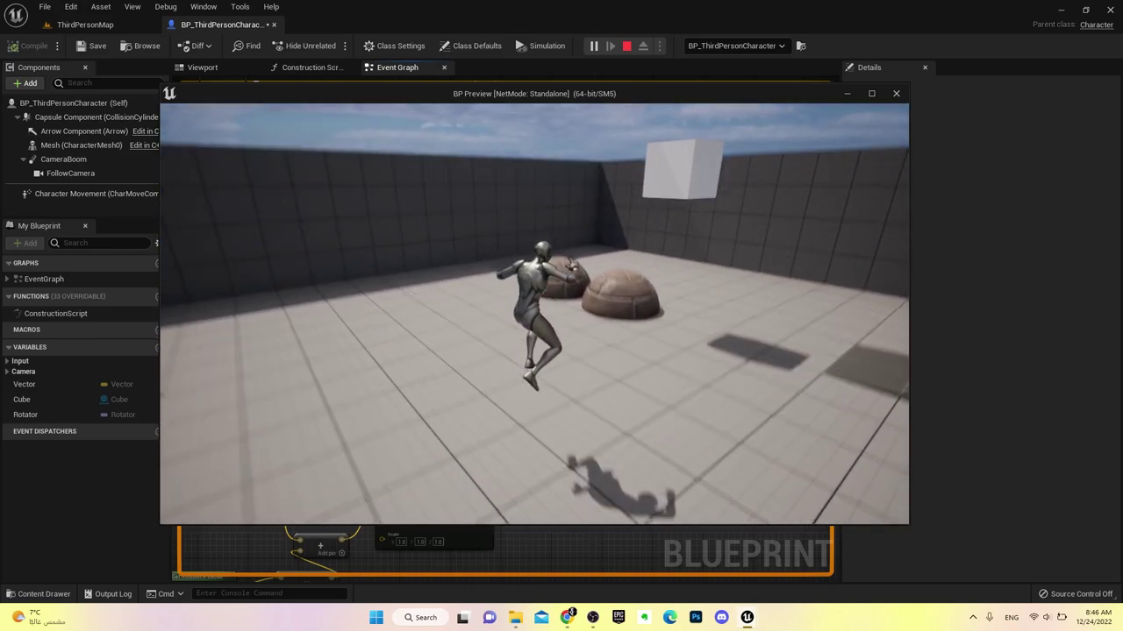
{"action": "key", "text": "w"}
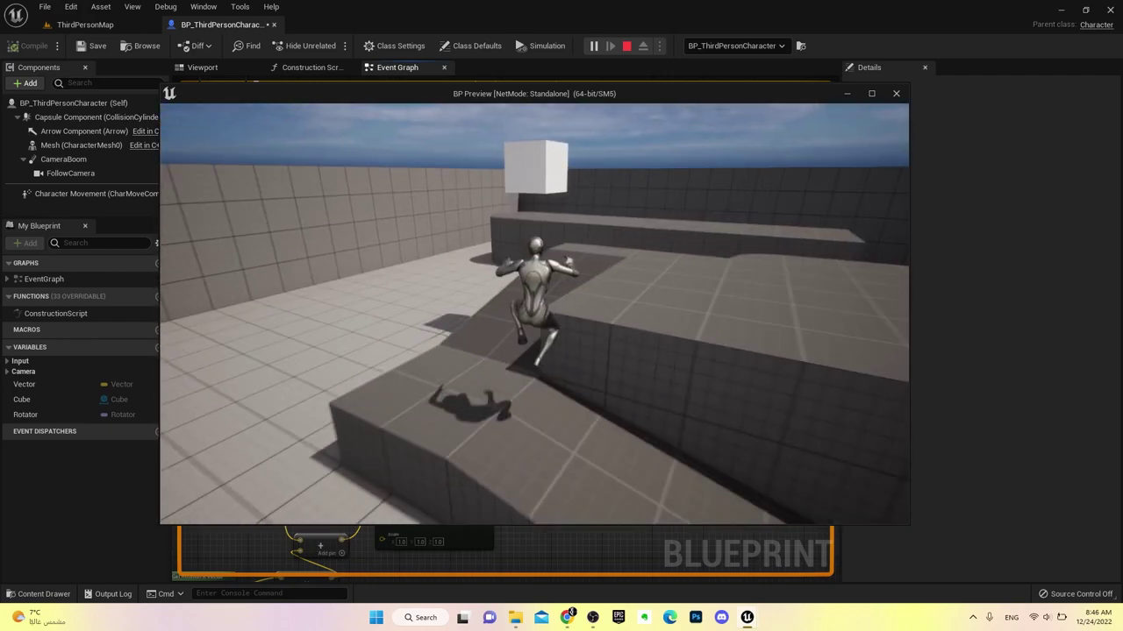
{"action": "key", "text": "Escape"}
Pan and zoom to review the Print String and SpawnActor spawn nodes
{"action": "right_click_drag", "start_coordinate": [392, 352], "coordinate": [580, 342]}
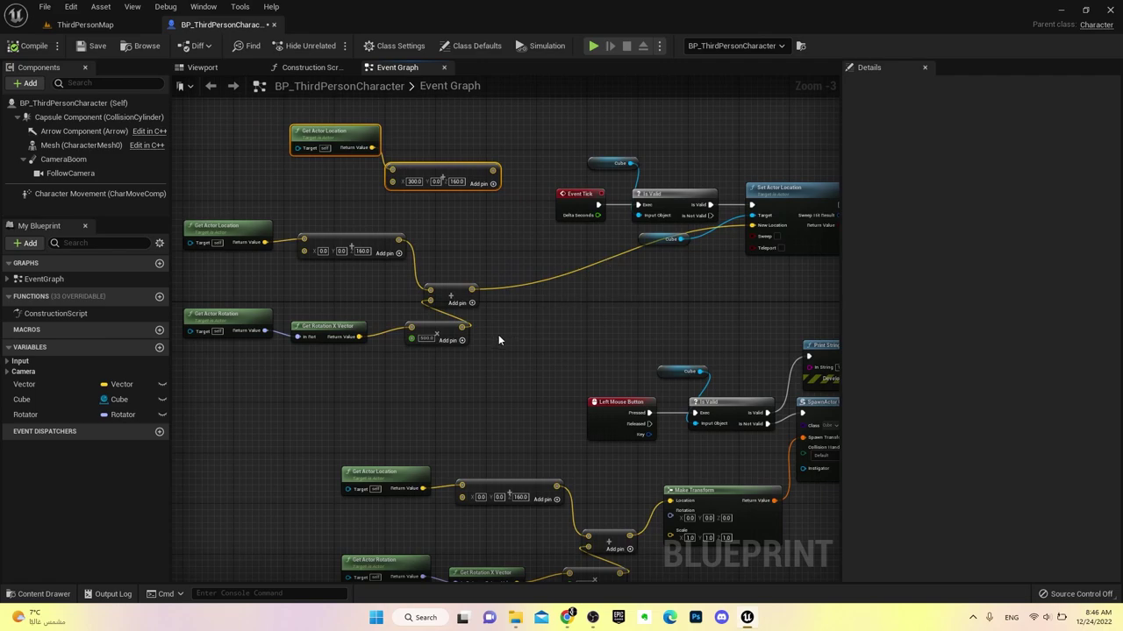
{"action": "scroll", "coordinate": [509, 375], "scroll_direction": "up", "scroll_amount": 3}
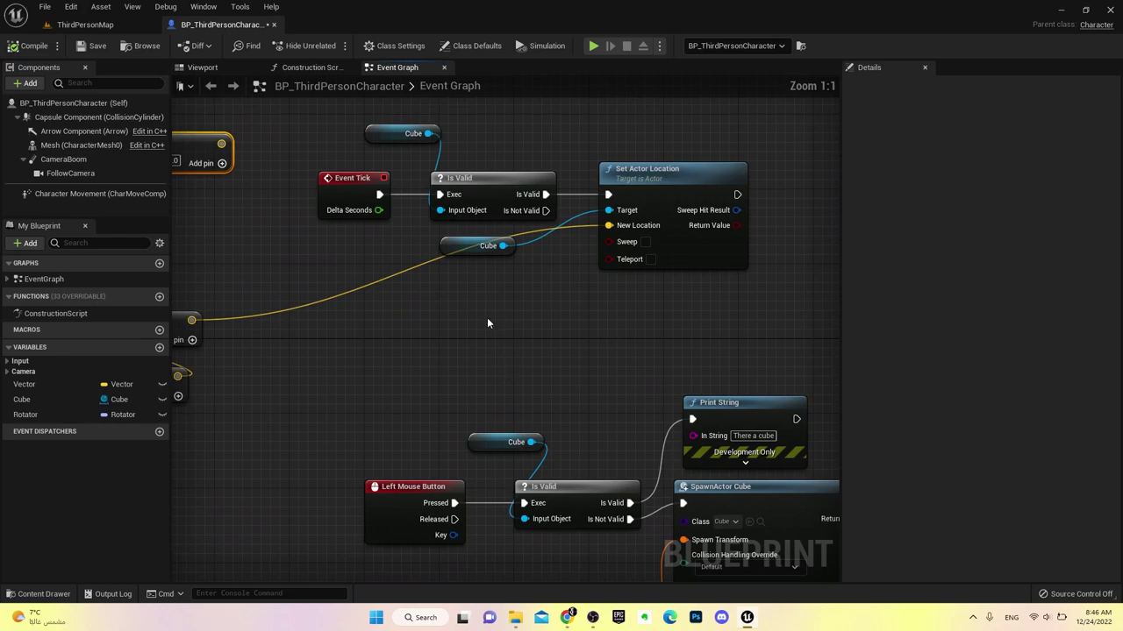
{"action": "mouse_move", "coordinate": [646, 311]}
{"action": "right_mouse_down"}
{"action": "mouse_move", "coordinate": [495, 292]}
{"action": "mouse_move", "coordinate": [630, 288]}
{"action": "right_mouse_up"}
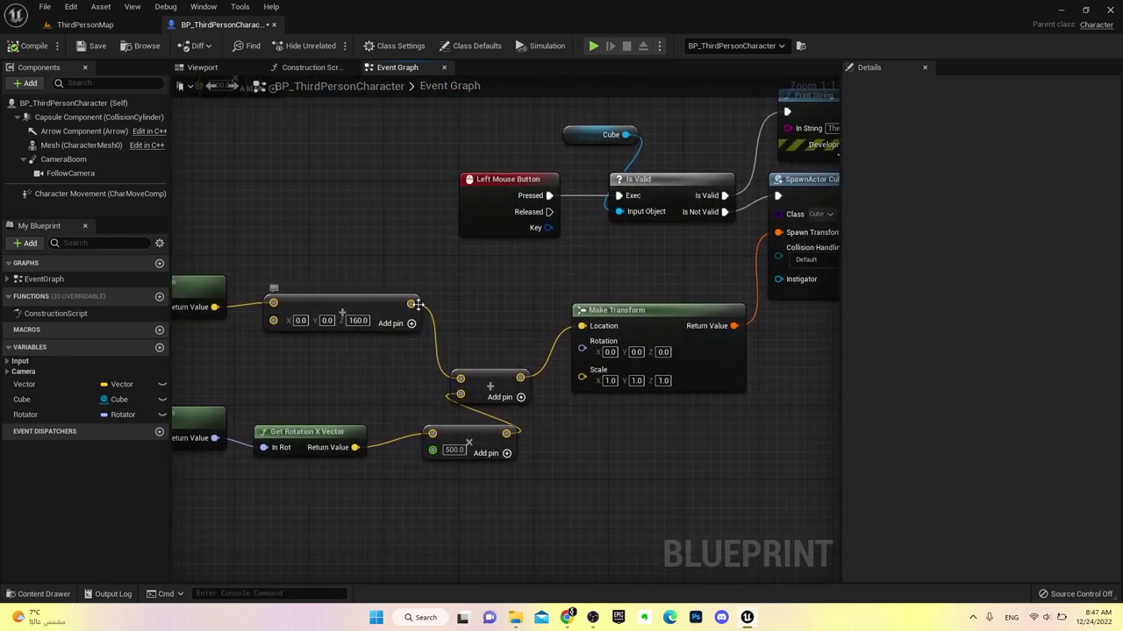
{"action": "right_click_drag", "start_coordinate": [417, 304], "coordinate": [374, 432]}
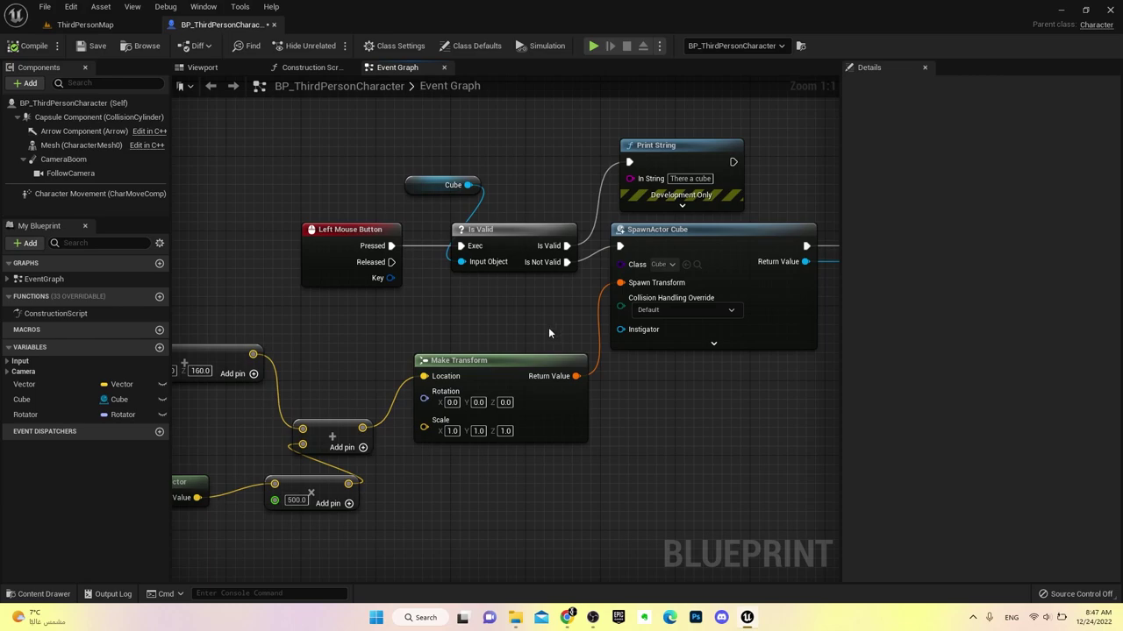
Select the Get Actor Location node, then switch to the ThirdPersonMap level
{"action": "right_click_drag", "start_coordinate": [197, 351], "coordinate": [480, 283]}
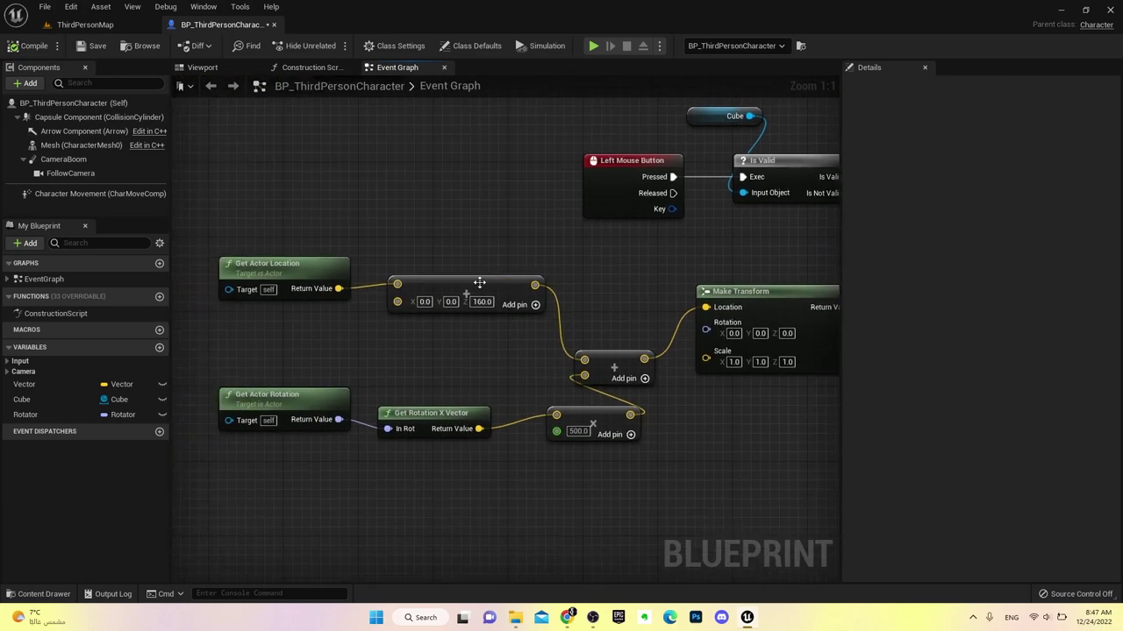
{"action": "left_click_drag", "start_coordinate": [444, 277], "coordinate": [434, 287]}
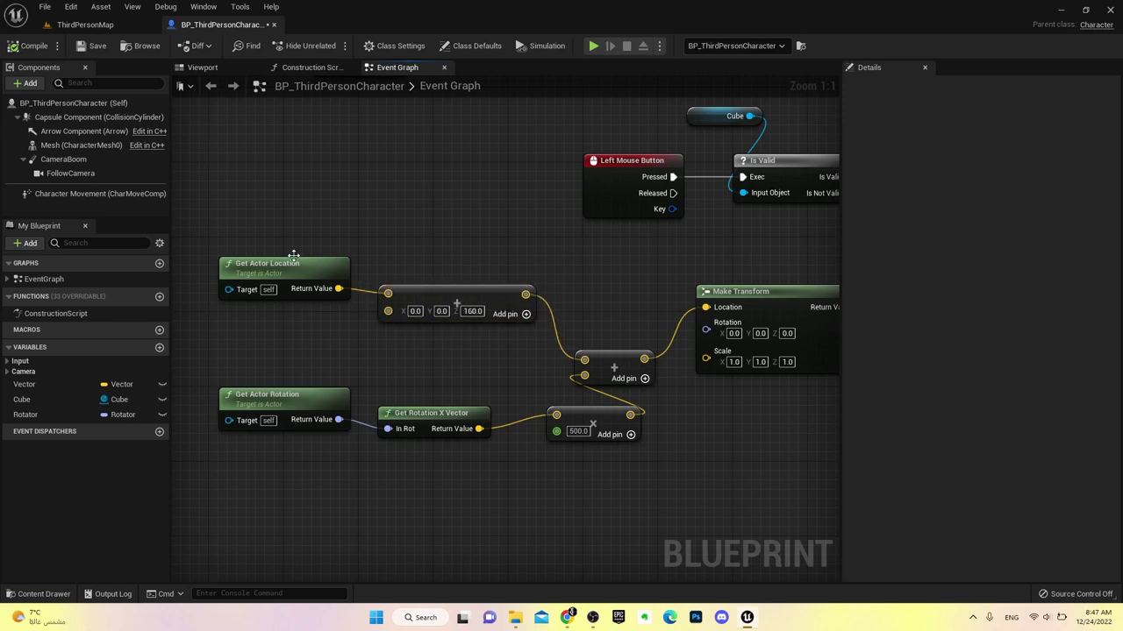
{"action": "left_click", "coordinate": [289, 271]}
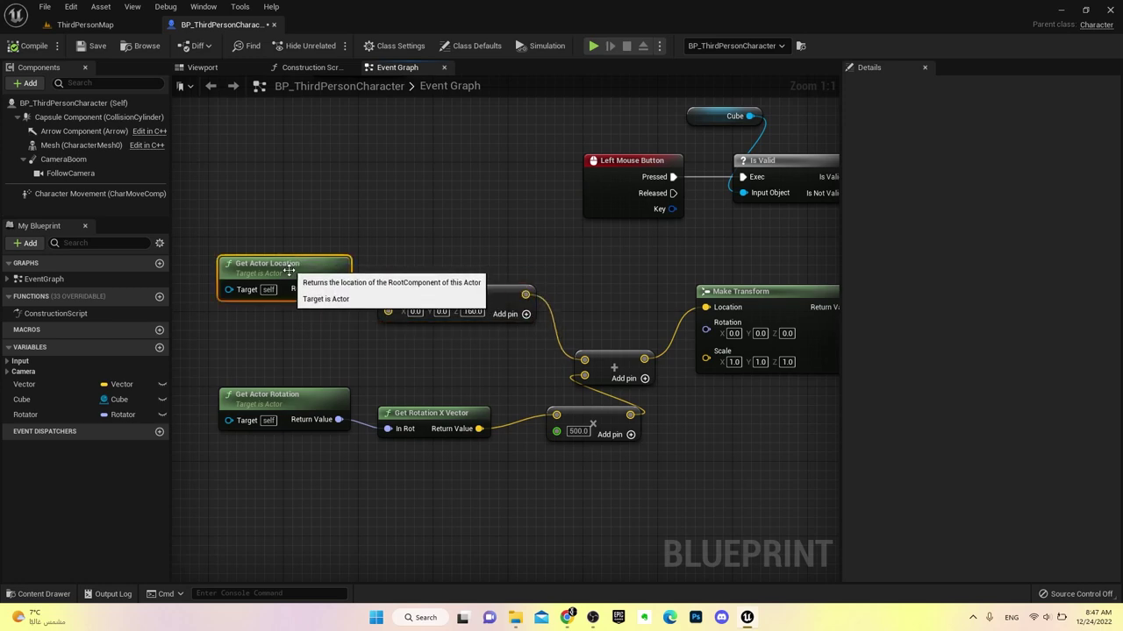
{"action": "left_click", "coordinate": [87, 25]}
Select the character in the level viewport, then return to the BP_ThirdPersonCharacter event graph
{"action": "left_click", "coordinate": [316, 255]}
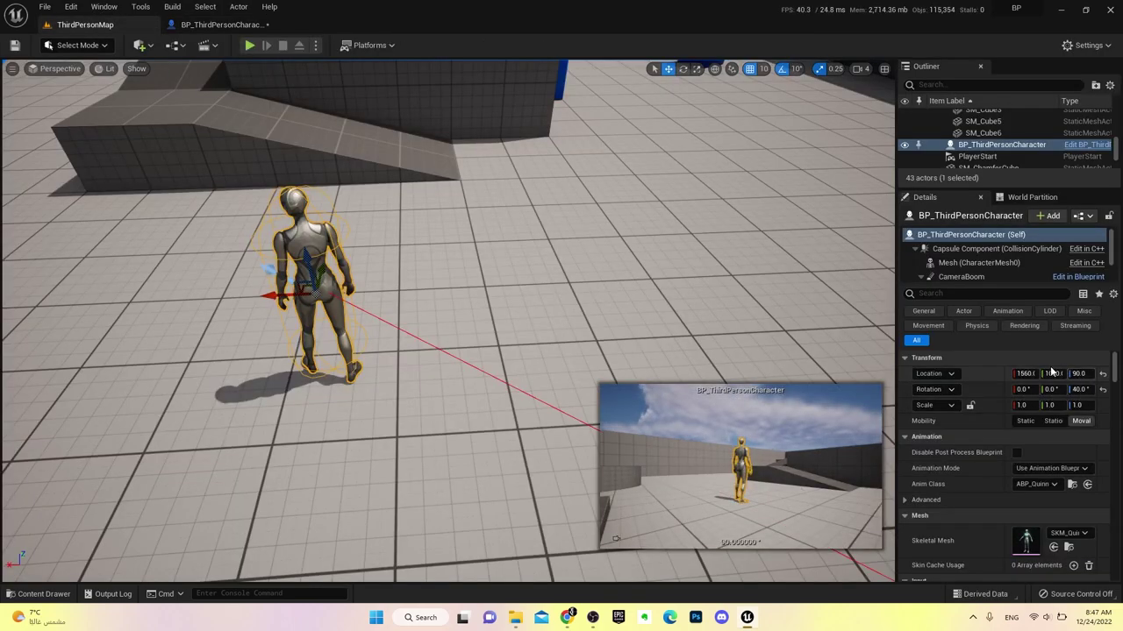
{"action": "left_click", "coordinate": [235, 26]}
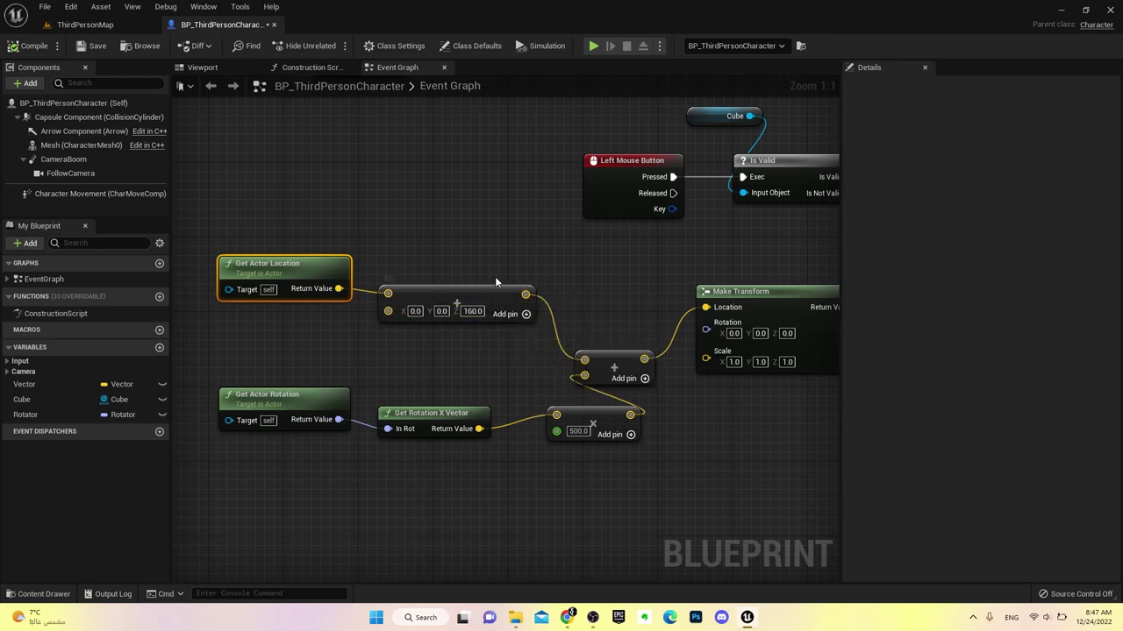
Pan past the spawn nodes and Make Transform to an empty area of the graph
{"action": "right_click_drag", "start_coordinate": [633, 370], "coordinate": [599, 387]}
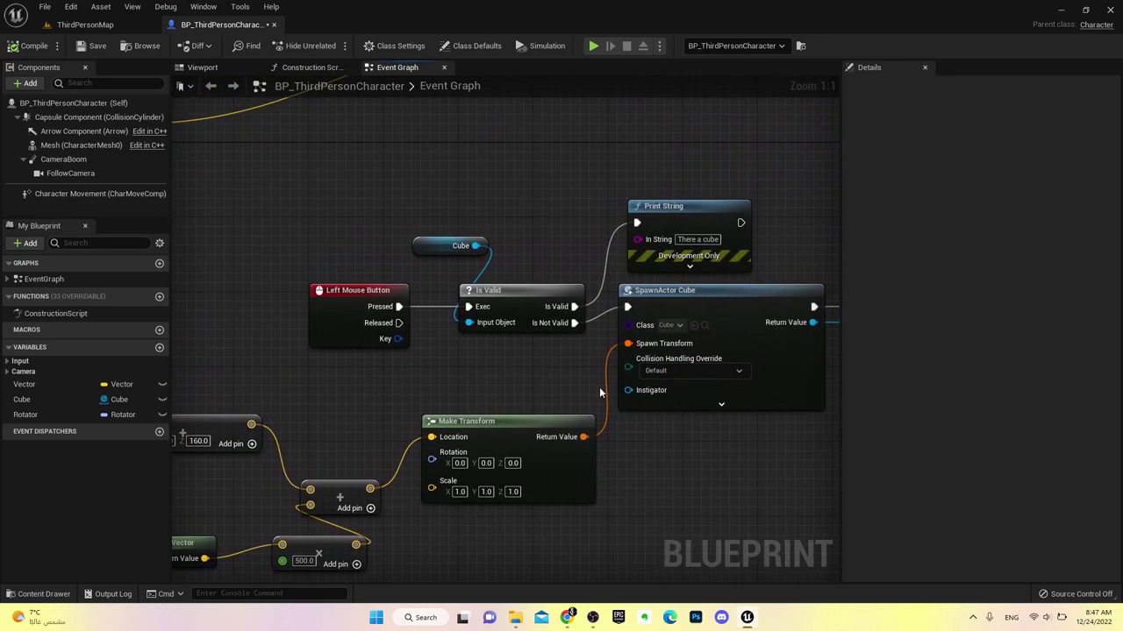
{"action": "right_click", "coordinate": [599, 387]}
{"action": "left_click", "coordinate": [703, 453]}
{"action": "mouse_move", "coordinate": [703, 454]}
{"action": "right_mouse_down"}
{"action": "mouse_move", "coordinate": [237, 288]}
{"action": "mouse_move", "coordinate": [333, 187]}
{"action": "mouse_move", "coordinate": [468, 326]}
{"action": "right_mouse_up"}
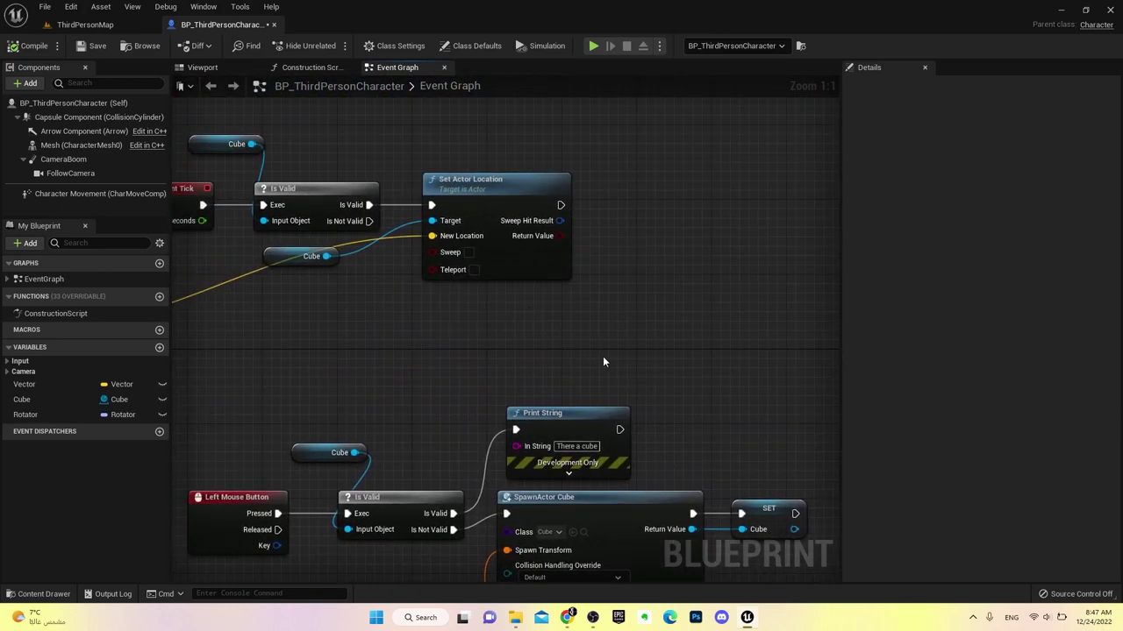
{"action": "right_click_drag", "start_coordinate": [602, 356], "coordinate": [623, 205]}
{"action": "right_click_drag", "start_coordinate": [377, 281], "coordinate": [440, 291]}
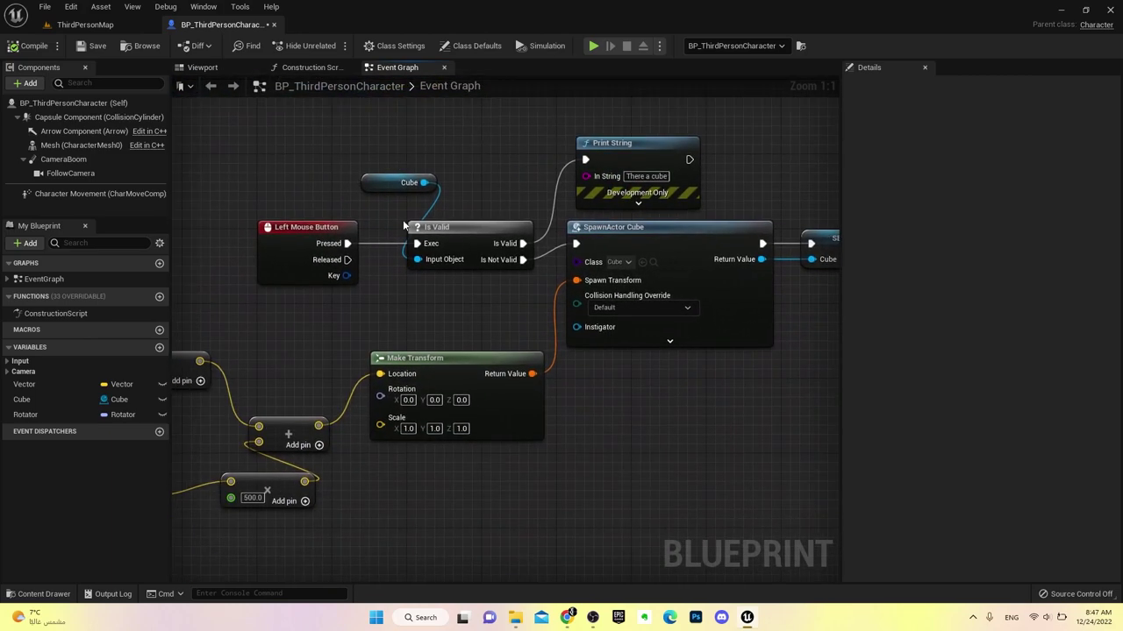
{"action": "right_click", "coordinate": [439, 293]}
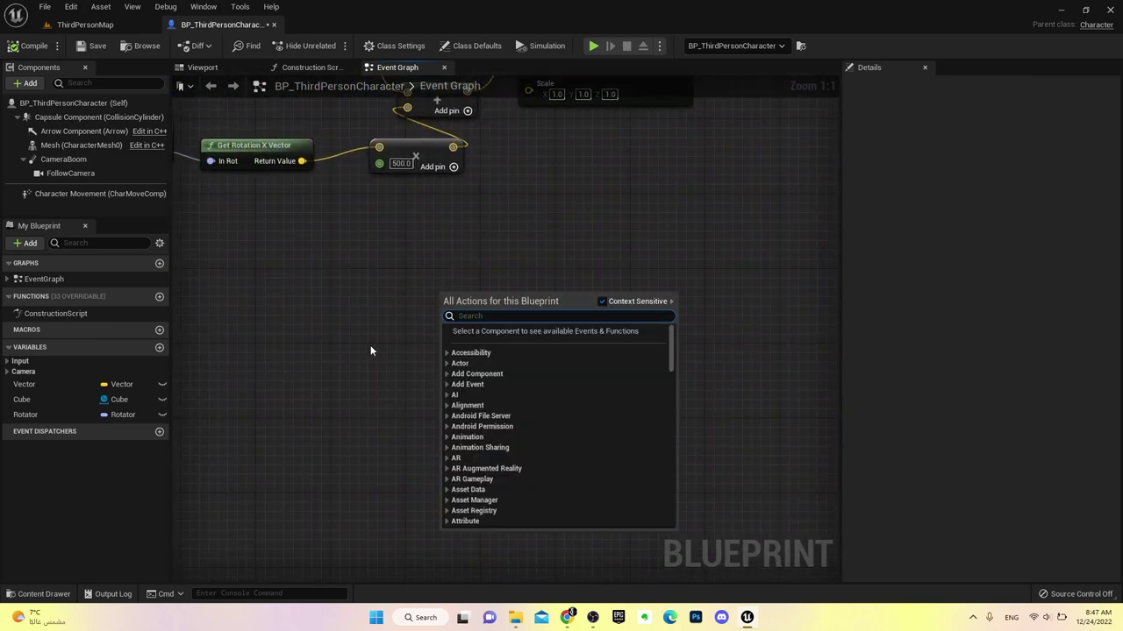
{"action": "left_click", "coordinate": [245, 383]}
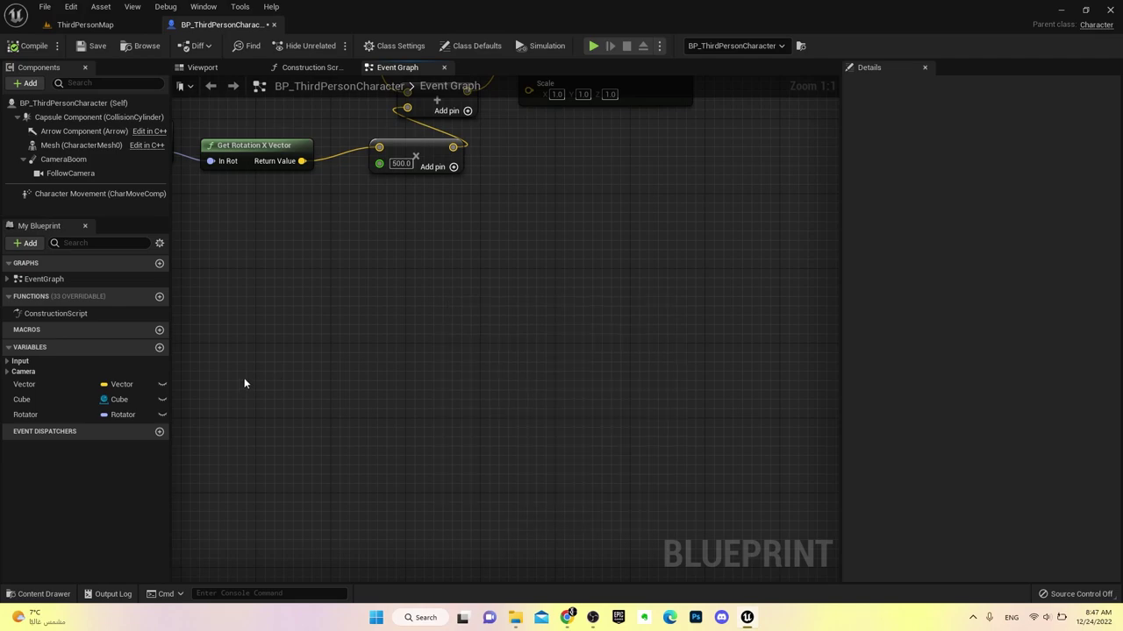
Create a new blueprint variable named Transform with the Transform type
{"action": "left_click", "coordinate": [160, 349]}
{"action": "type", "text": "T"}
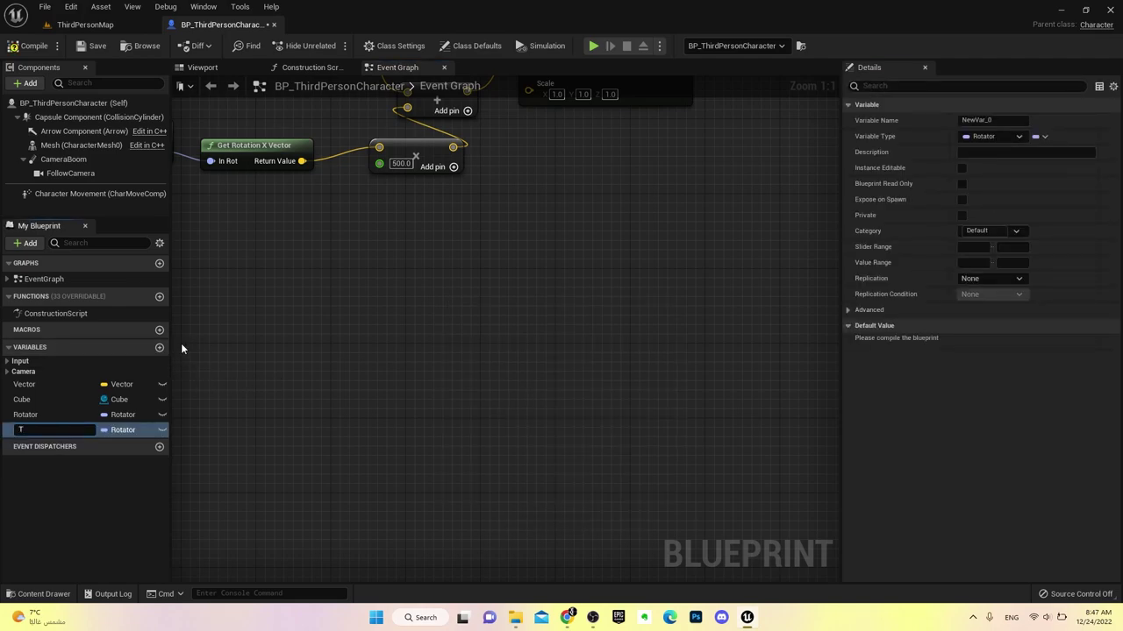
{"action": "type", "text": "ransform"}
{"action": "key", "text": "Return"}
{"action": "left_click", "coordinate": [128, 431]}
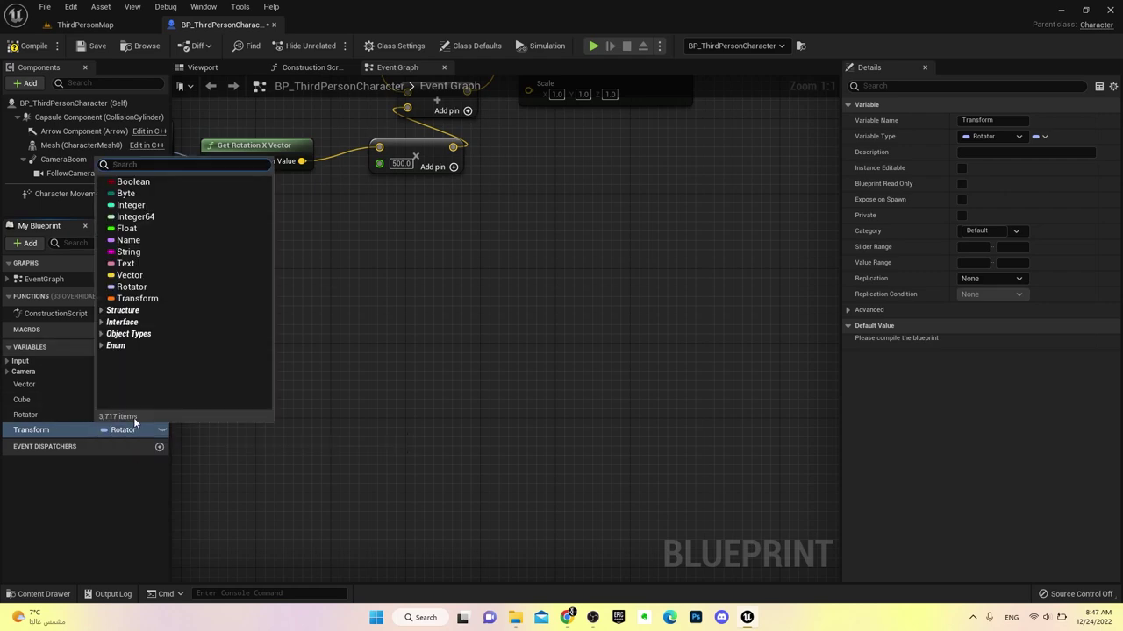
{"action": "left_click", "coordinate": [146, 299]}
Place a Get Transform node and a SET Transform node in the graph
{"action": "mouse_move", "coordinate": [35, 430]}
{"action": "left_mouse_down"}
{"action": "mouse_move", "coordinate": [354, 375]}
{"action": "mouse_move", "coordinate": [272, 430]}
{"action": "left_mouse_up"}
{"action": "left_click", "coordinate": [393, 400]}
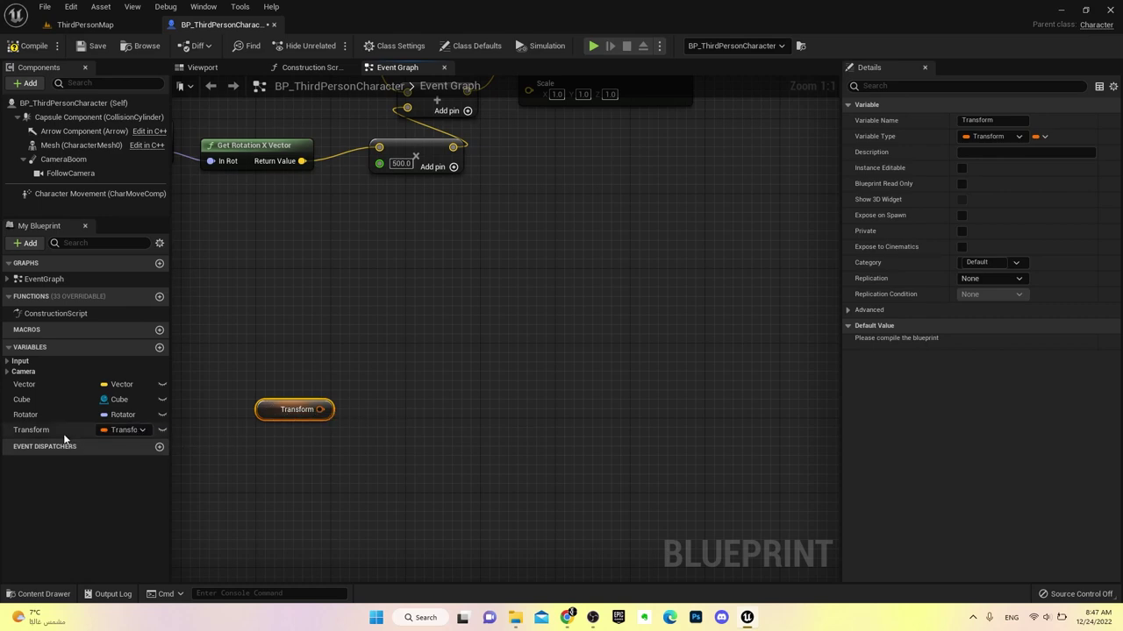
{"action": "left_click_drag", "start_coordinate": [64, 434], "coordinate": [450, 364]}
{"action": "left_click", "coordinate": [458, 393]}
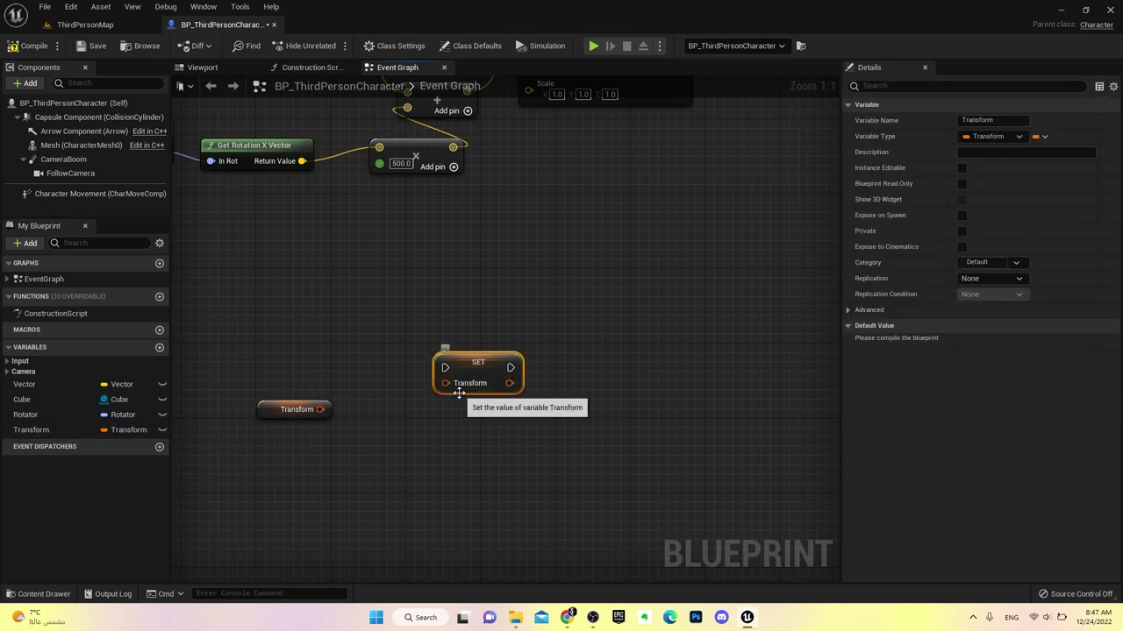
Position the Transform nodes, compile, and expand the Transform variable's default value
{"action": "right_click_drag", "start_coordinate": [412, 429], "coordinate": [481, 322]}
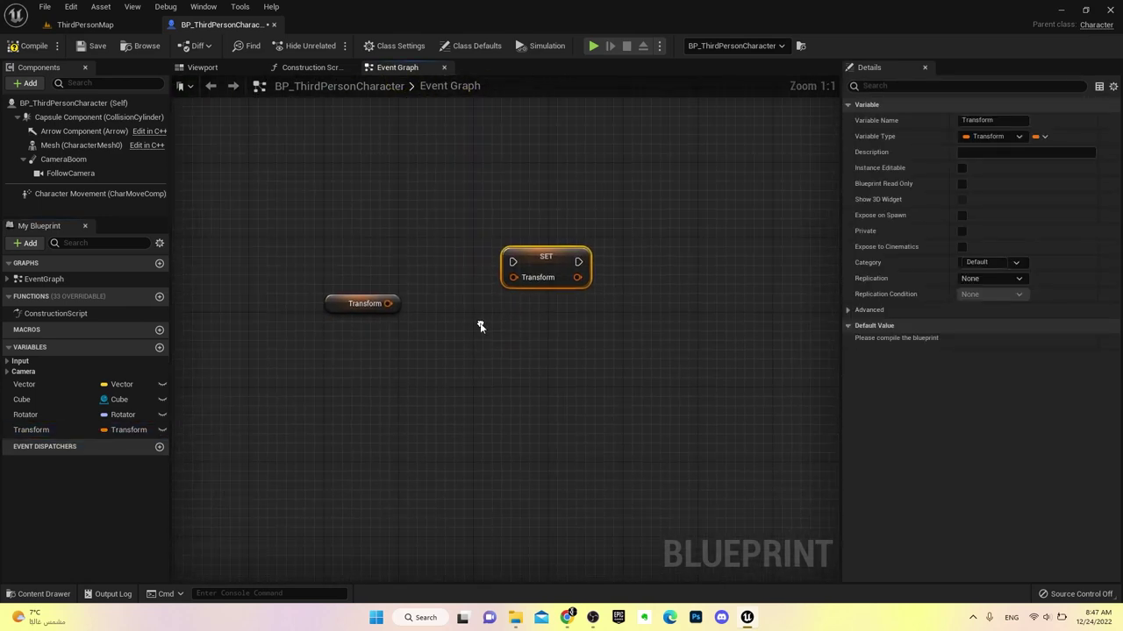
{"action": "left_click_drag", "start_coordinate": [537, 259], "coordinate": [480, 267]}
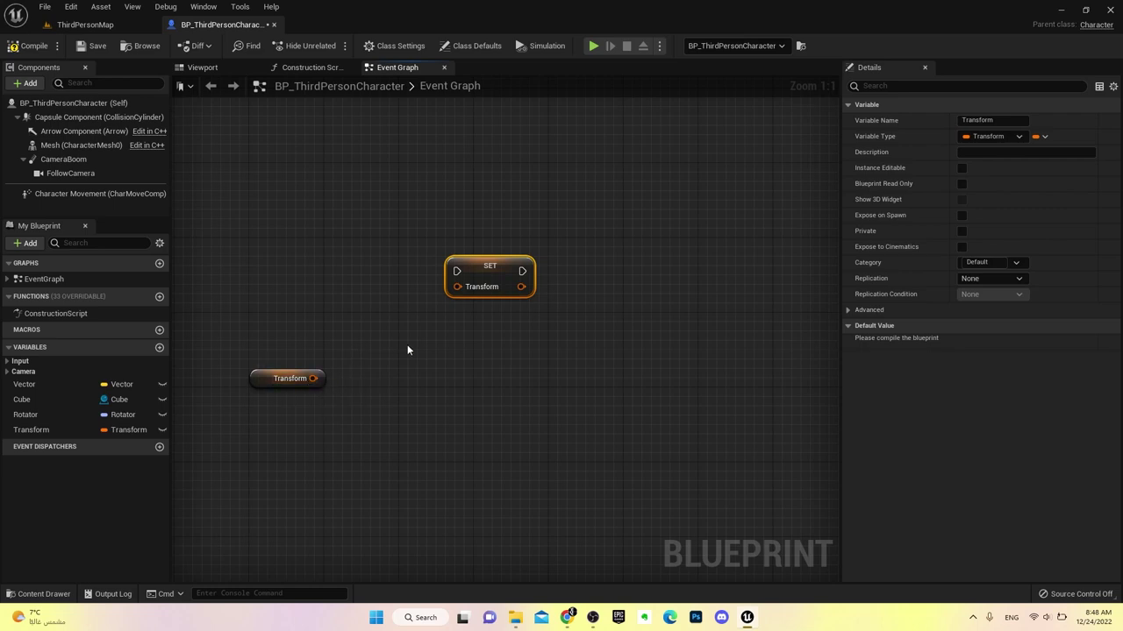
{"action": "left_click", "coordinate": [26, 46]}
{"action": "left_click", "coordinate": [848, 341]}
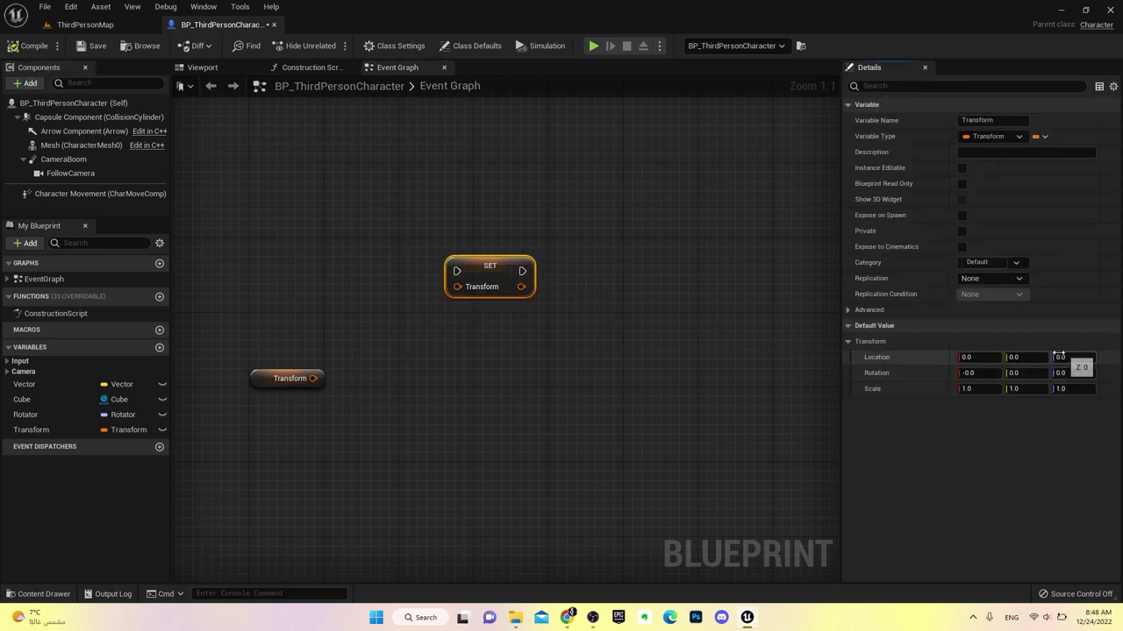
Split the SET node's Transform pin into Location, Rotation and Scale, then into X/Y/Z and Roll/Pitch/Yaw
{"action": "right_click", "coordinate": [463, 292]}
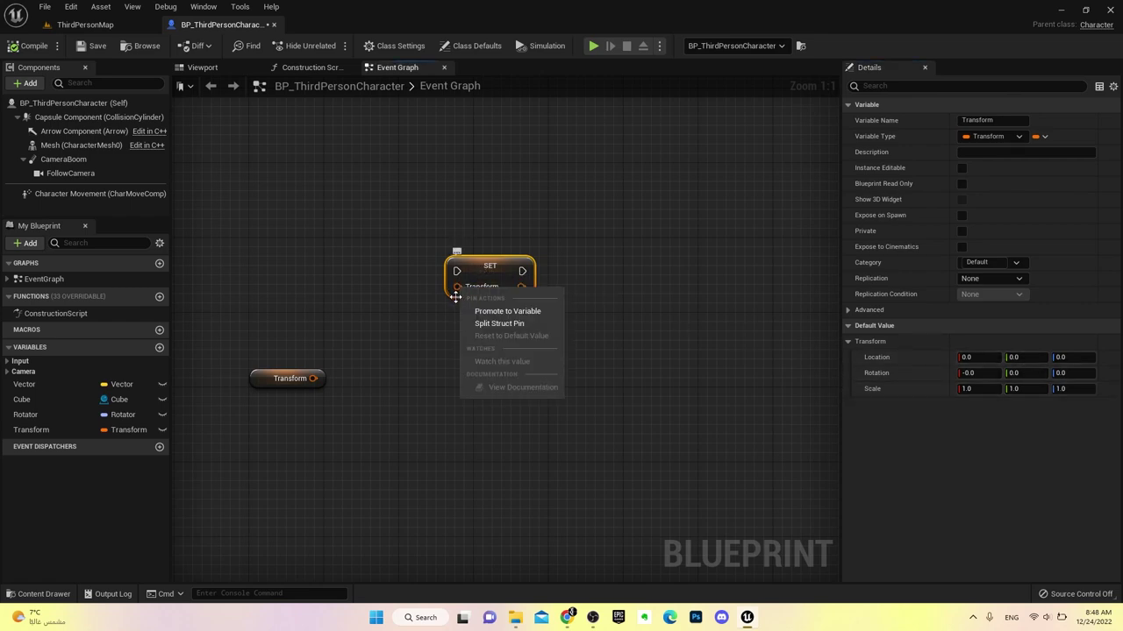
{"action": "left_click", "coordinate": [506, 324]}
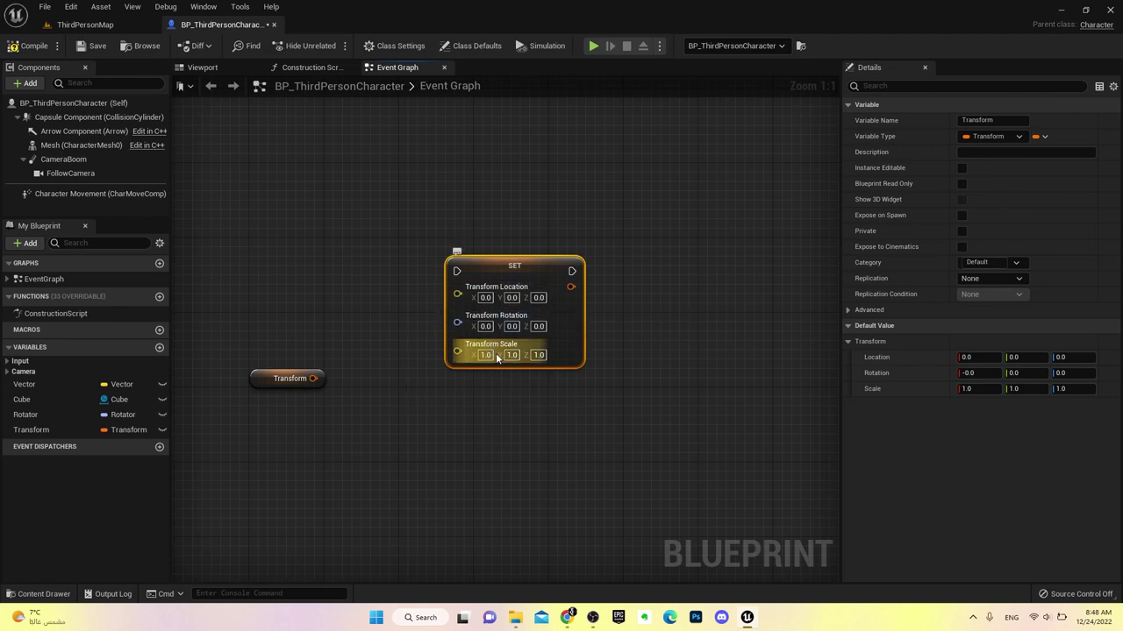
{"action": "right_click", "coordinate": [458, 296]}
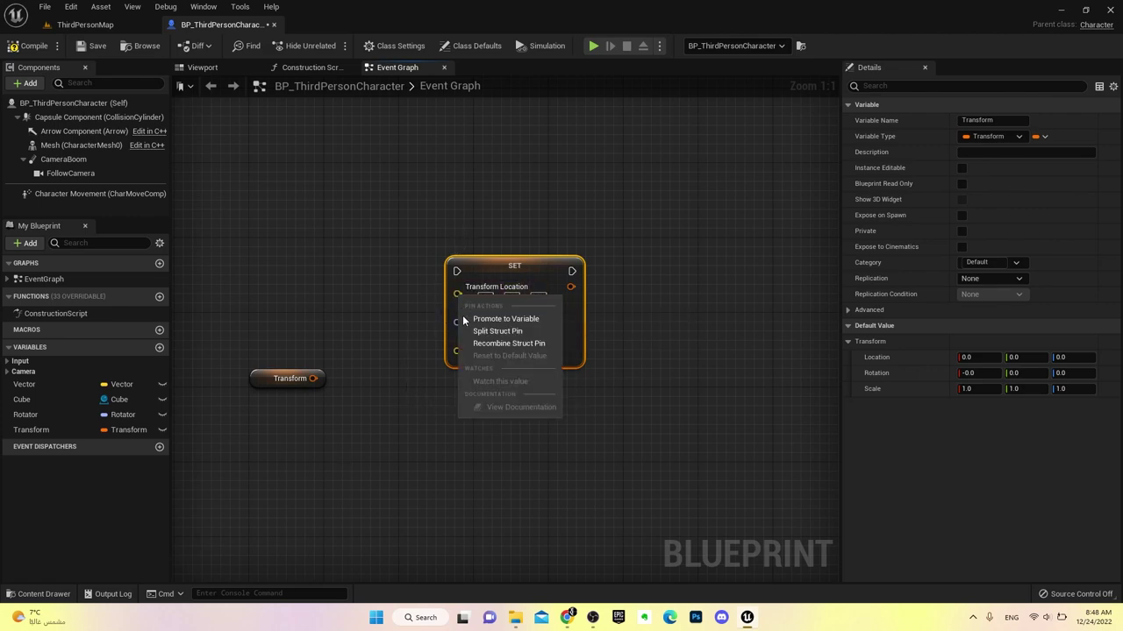
{"action": "left_click", "coordinate": [486, 337]}
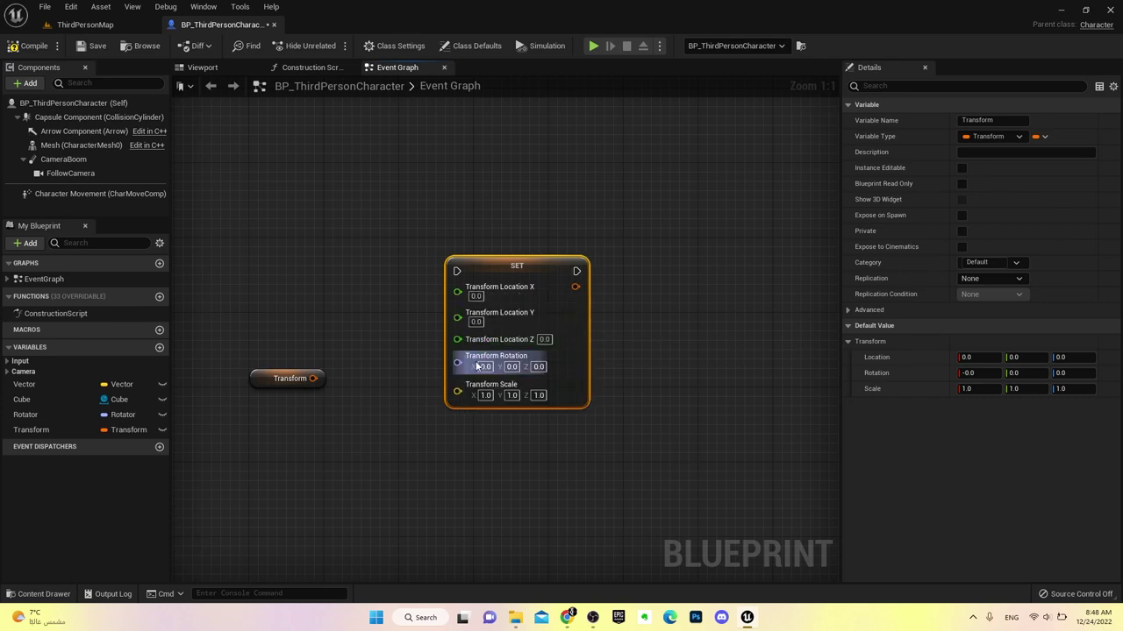
{"action": "right_click", "coordinate": [456, 360]}
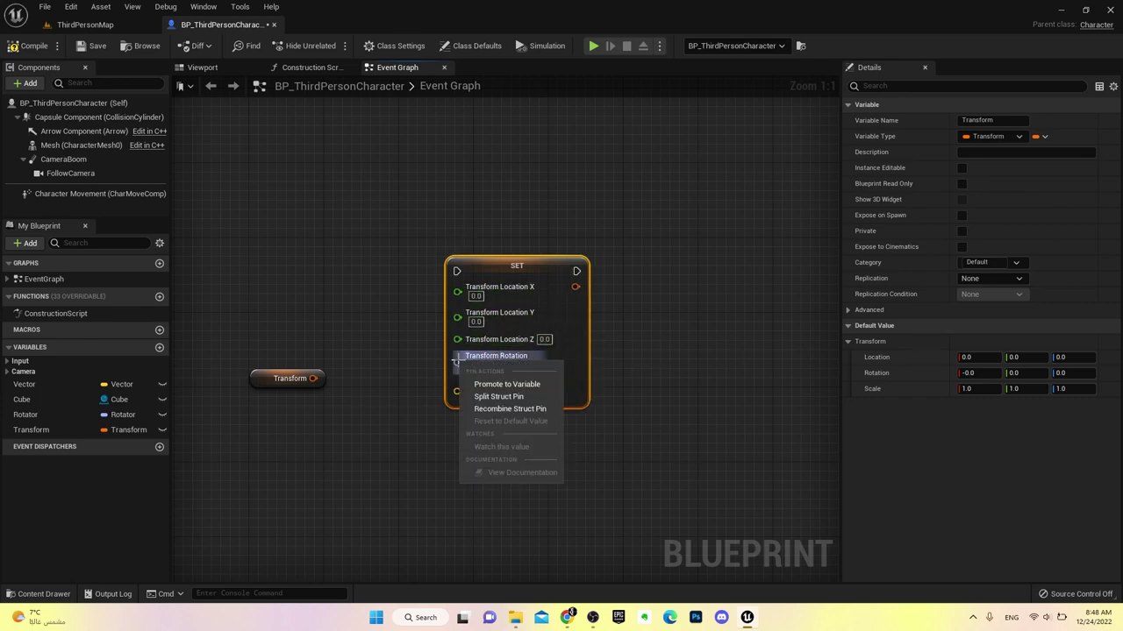
{"action": "left_click", "coordinate": [475, 399]}
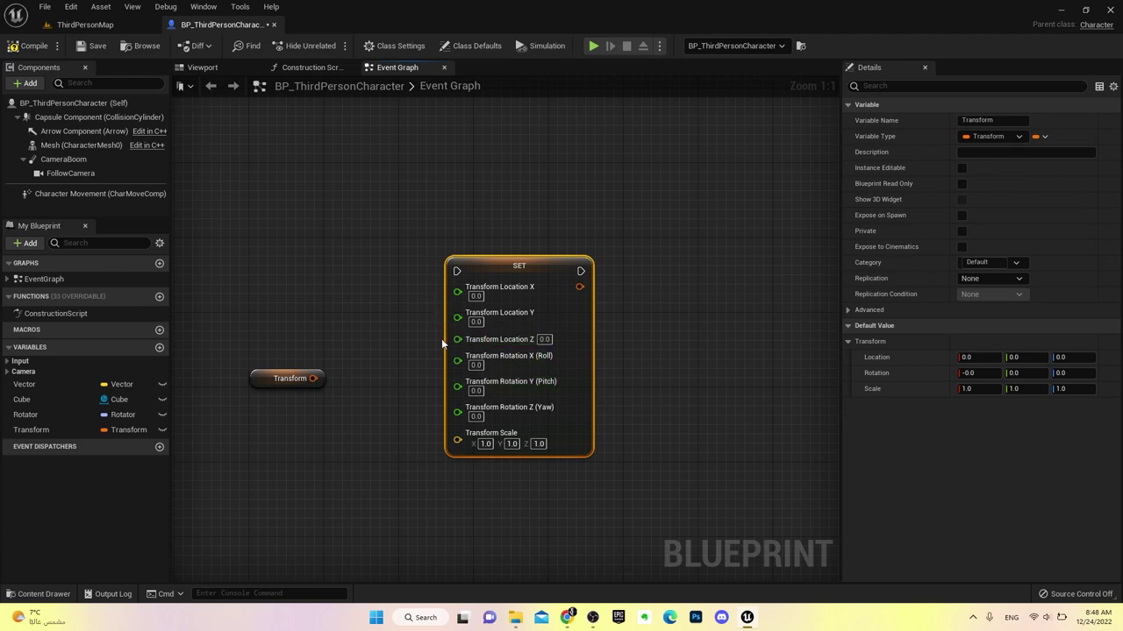
Recombine the Location, Rotation and Transform struct pins back into one Transform input
{"action": "right_click", "coordinate": [458, 296]}
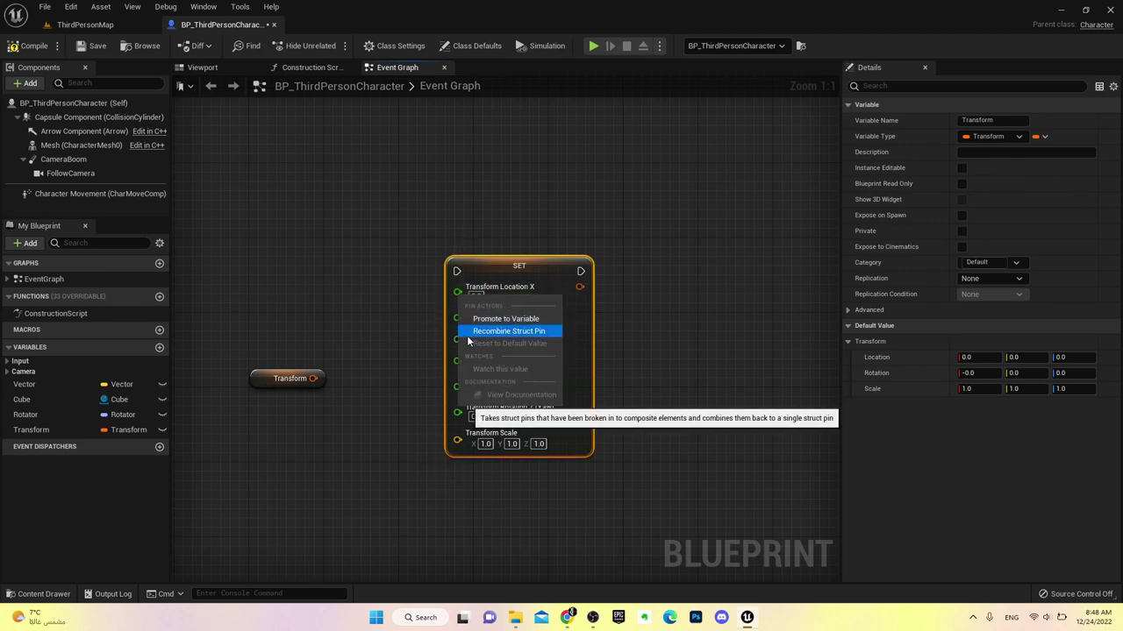
{"action": "left_click", "coordinate": [474, 331]}
{"action": "right_click", "coordinate": [457, 318]}
{"action": "left_click", "coordinate": [491, 358]}
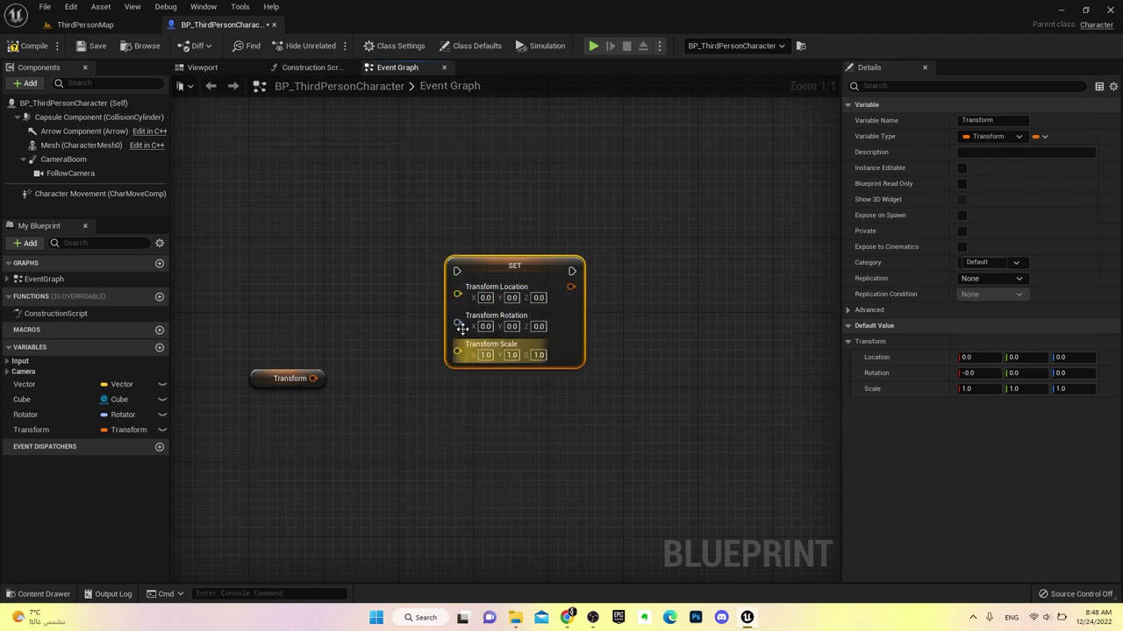
{"action": "right_click", "coordinate": [461, 299]}
{"action": "right_click", "coordinate": [457, 292]}
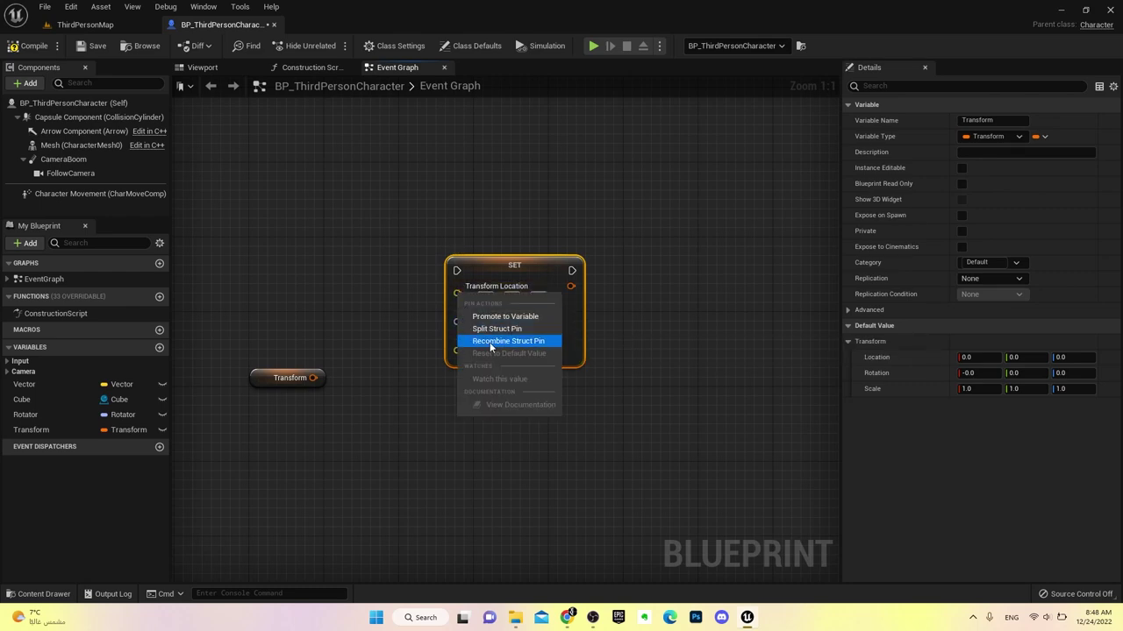
{"action": "left_click", "coordinate": [525, 342]}
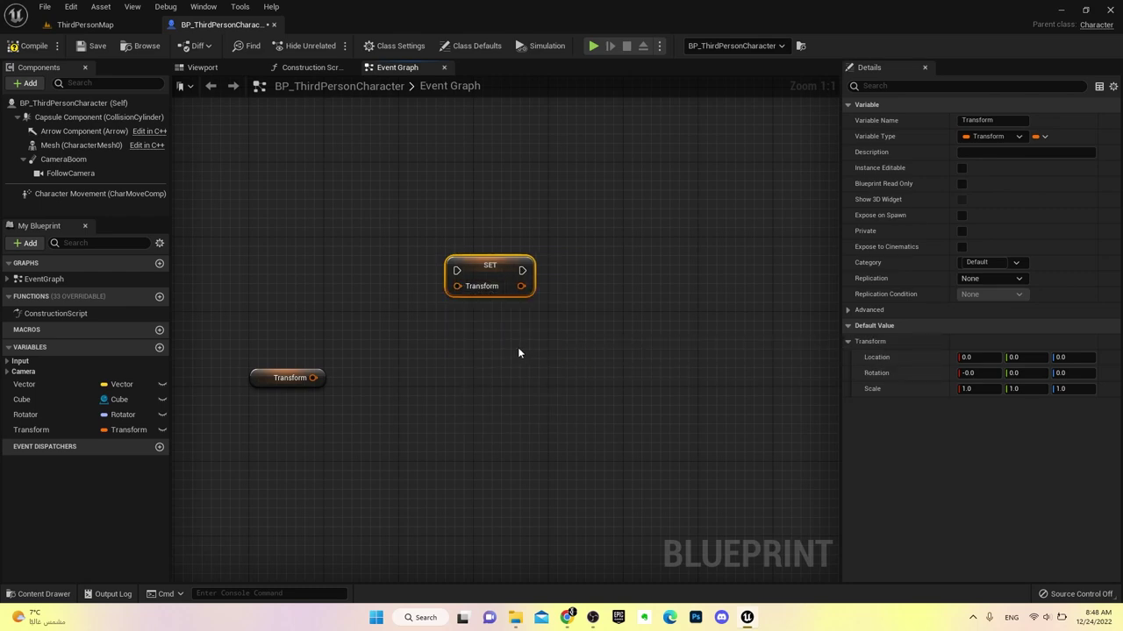
Add a Break Transform node fed by the Transform variable
{"action": "right_click_drag", "start_coordinate": [511, 345], "coordinate": [612, 282]}
{"action": "left_click_drag", "start_coordinate": [414, 314], "coordinate": [492, 342]}
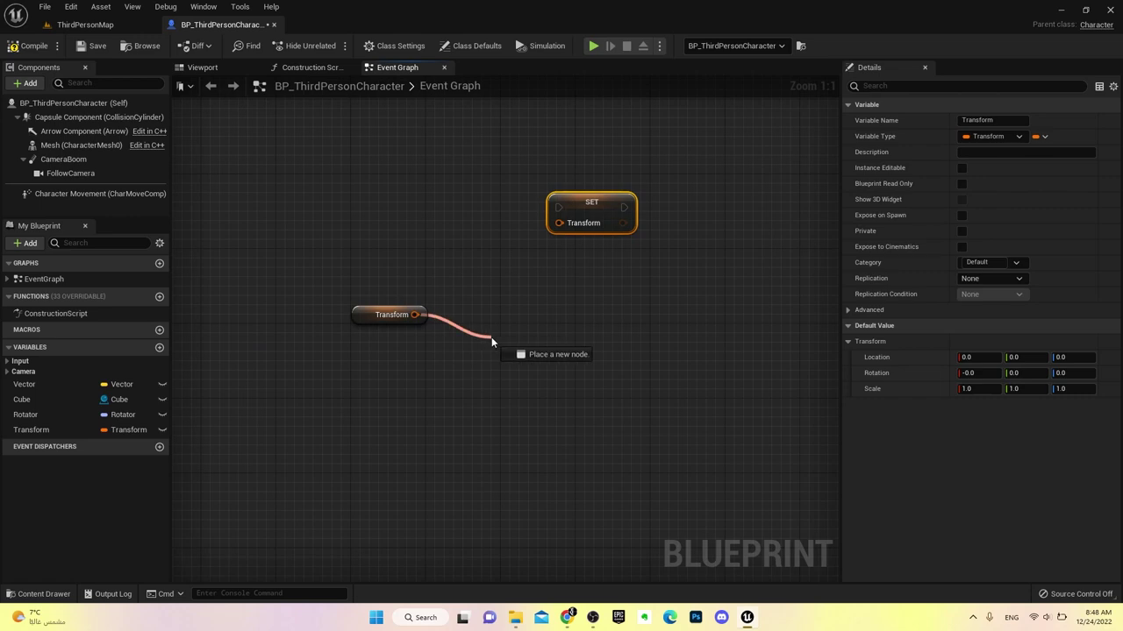
{"action": "type", "text": "break"}
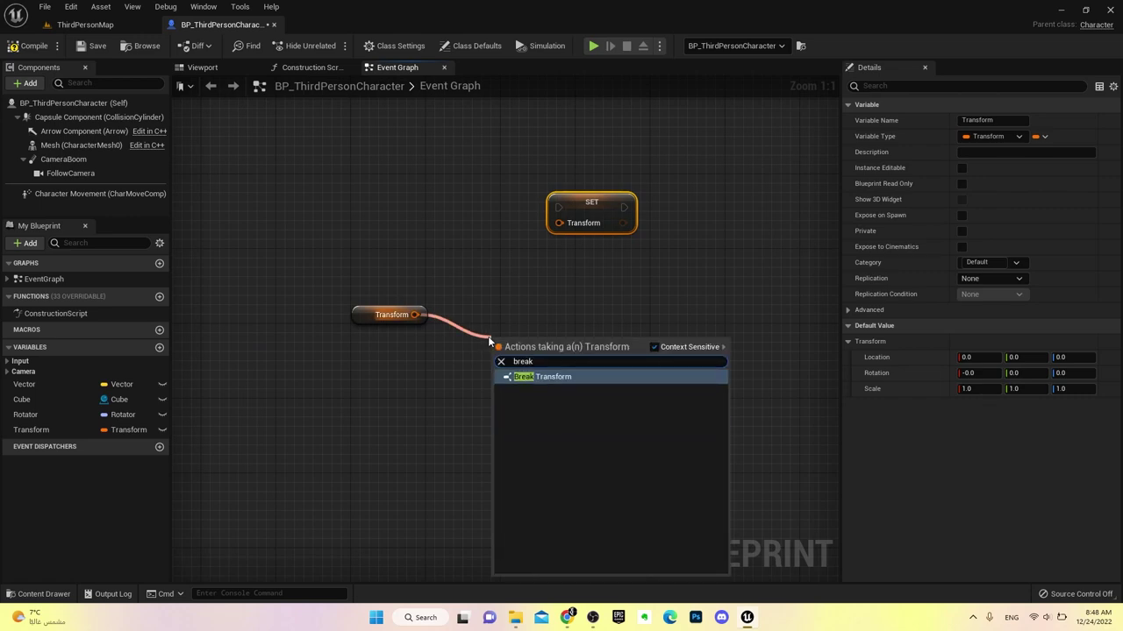
{"action": "key", "text": "Return"}
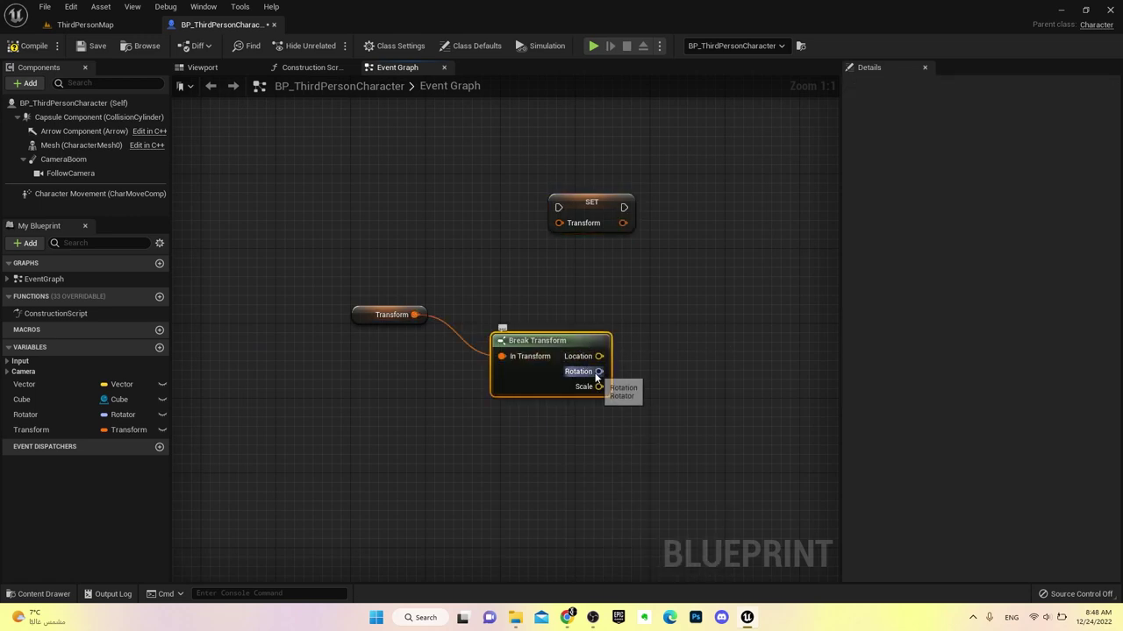
Split the Transform variable's struct pin into location, rotation and scale, and tidy the nodes
{"action": "left_click", "coordinate": [411, 315]}
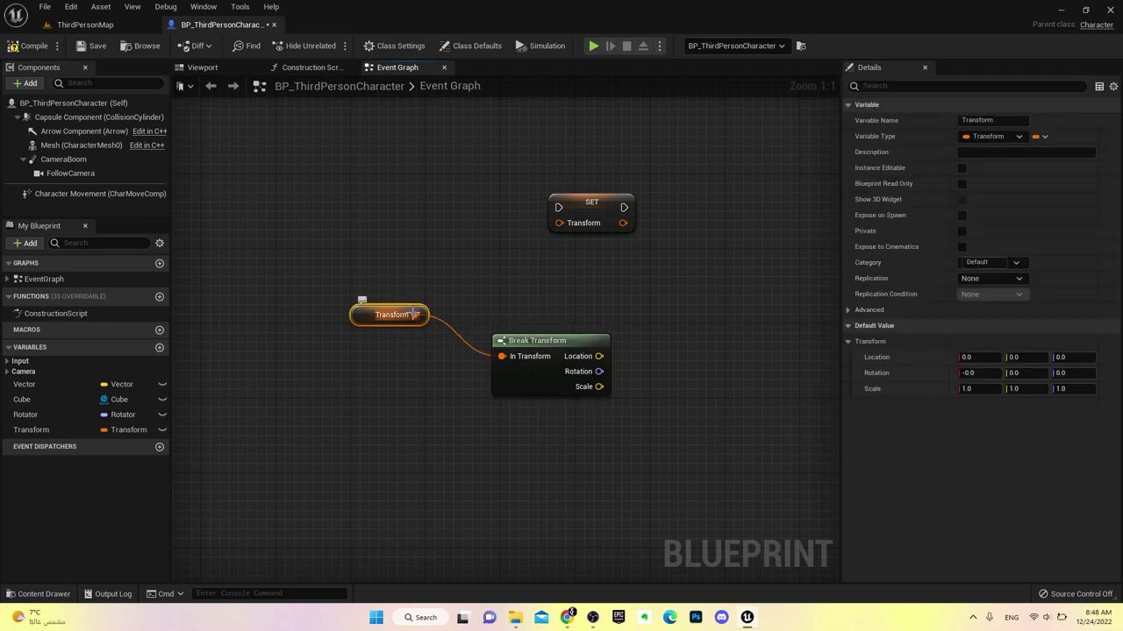
{"action": "right_click", "coordinate": [414, 317]}
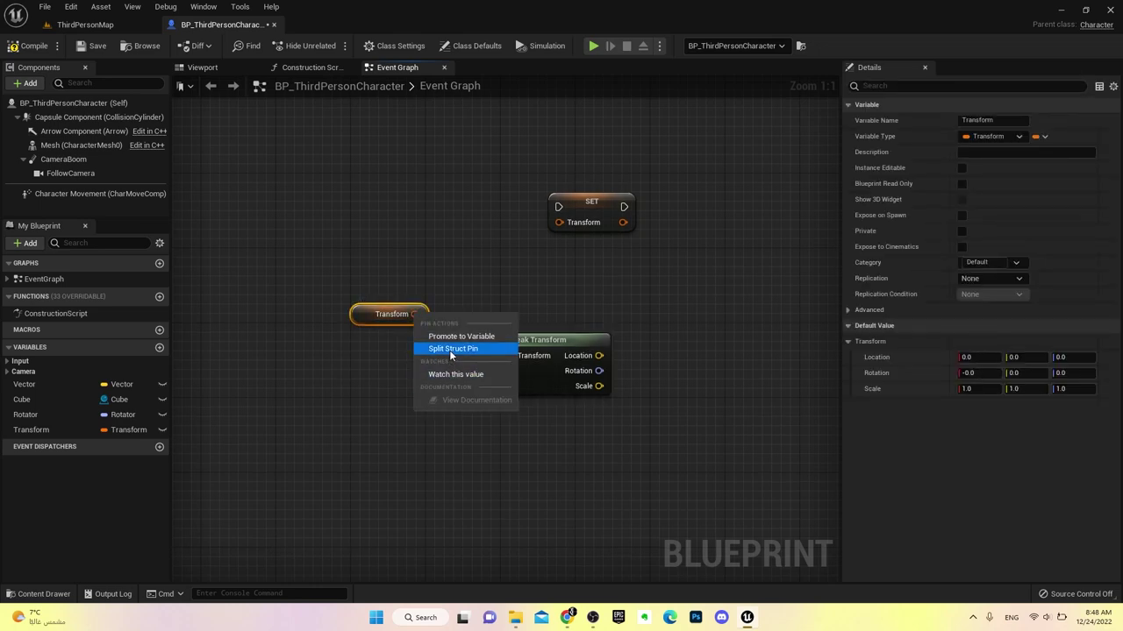
{"action": "left_click", "coordinate": [432, 348]}
{"action": "left_click_drag", "start_coordinate": [379, 304], "coordinate": [323, 314]}
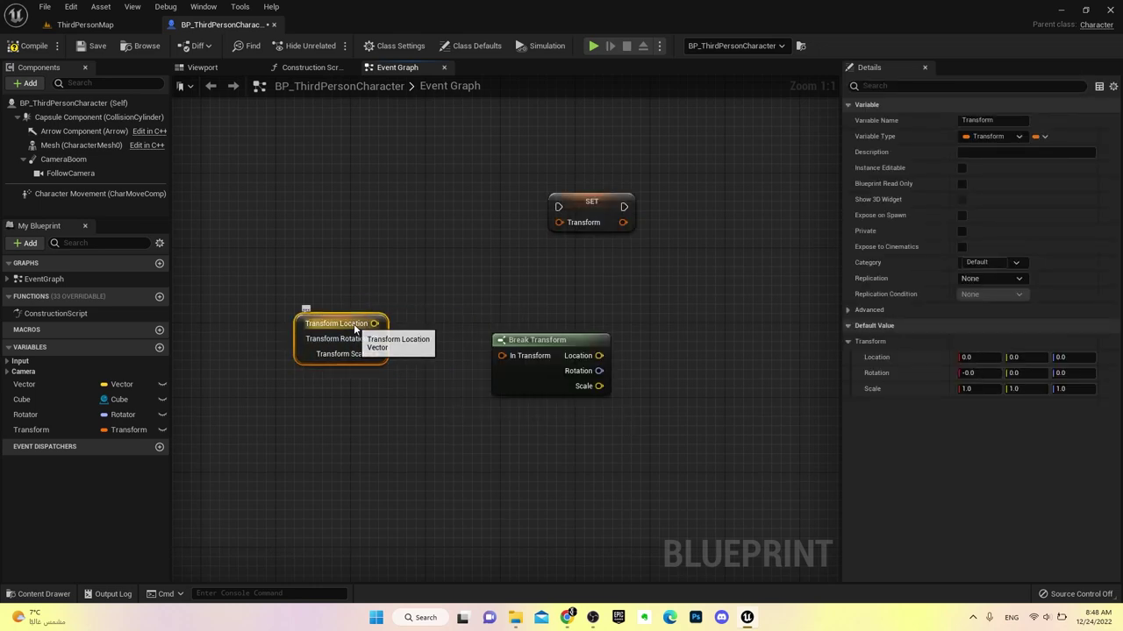
{"action": "left_click_drag", "start_coordinate": [496, 339], "coordinate": [486, 321]}
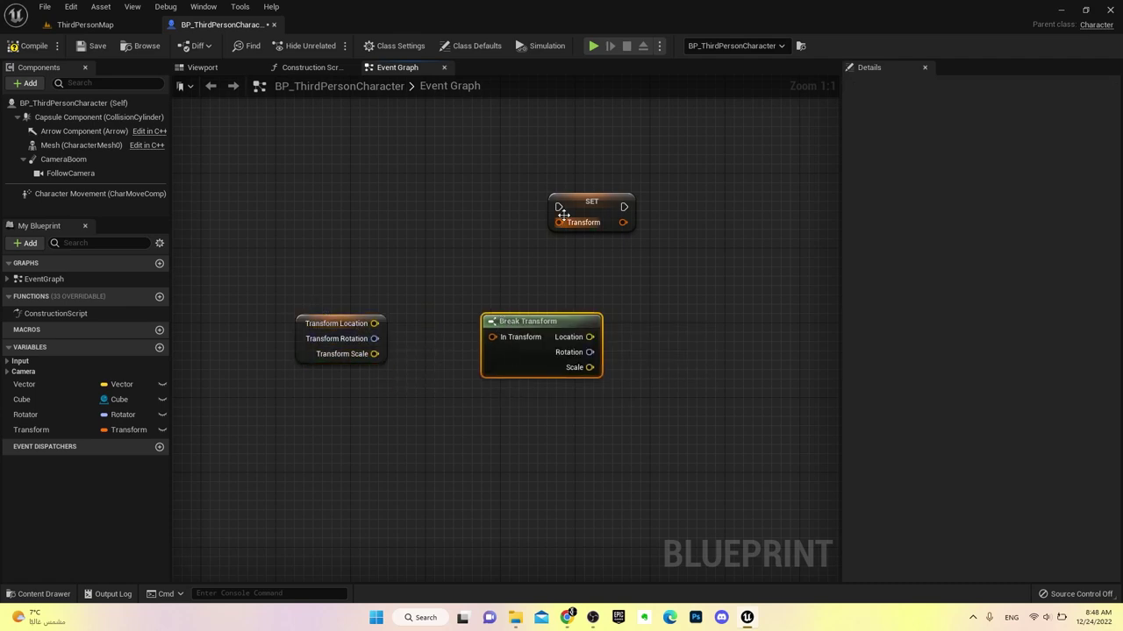
{"action": "right_click_drag", "start_coordinate": [628, 268], "coordinate": [546, 278]}
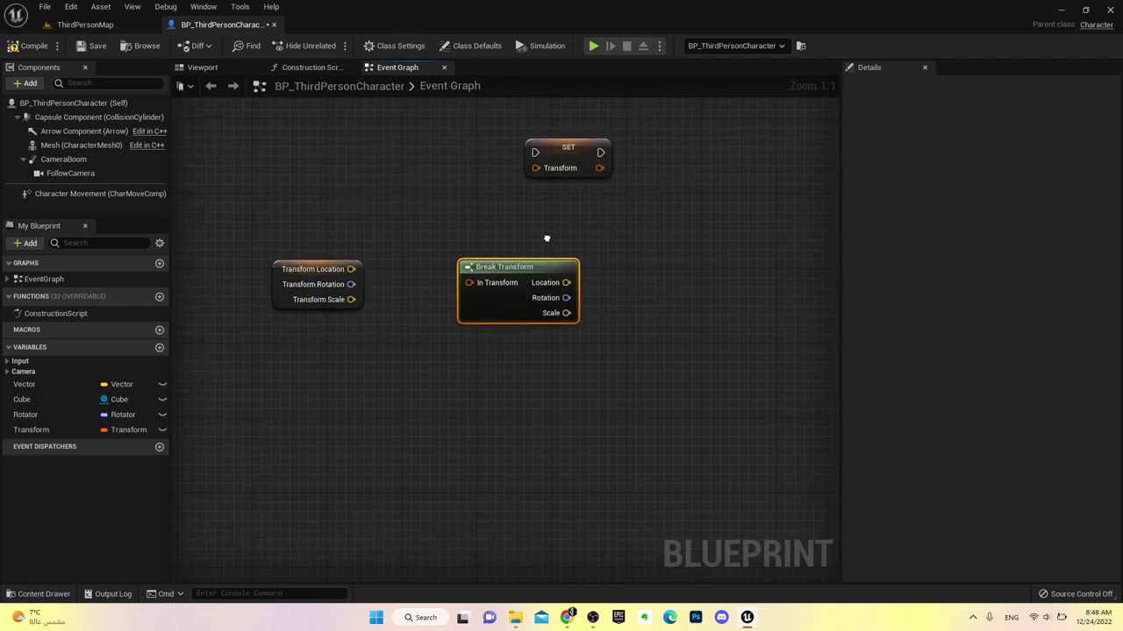
Add a Make Transform node wired into the SET node's Transform input
{"action": "right_click", "coordinate": [531, 216]}
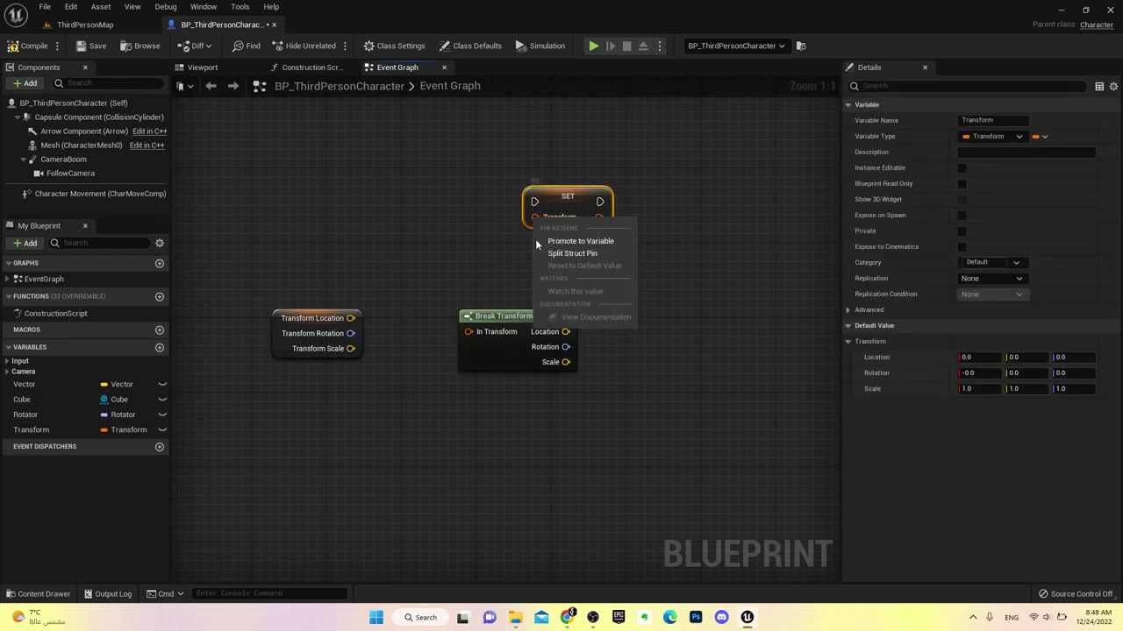
{"action": "left_click", "coordinate": [520, 220]}
{"action": "left_click_drag", "start_coordinate": [377, 207], "coordinate": [375, 202]}
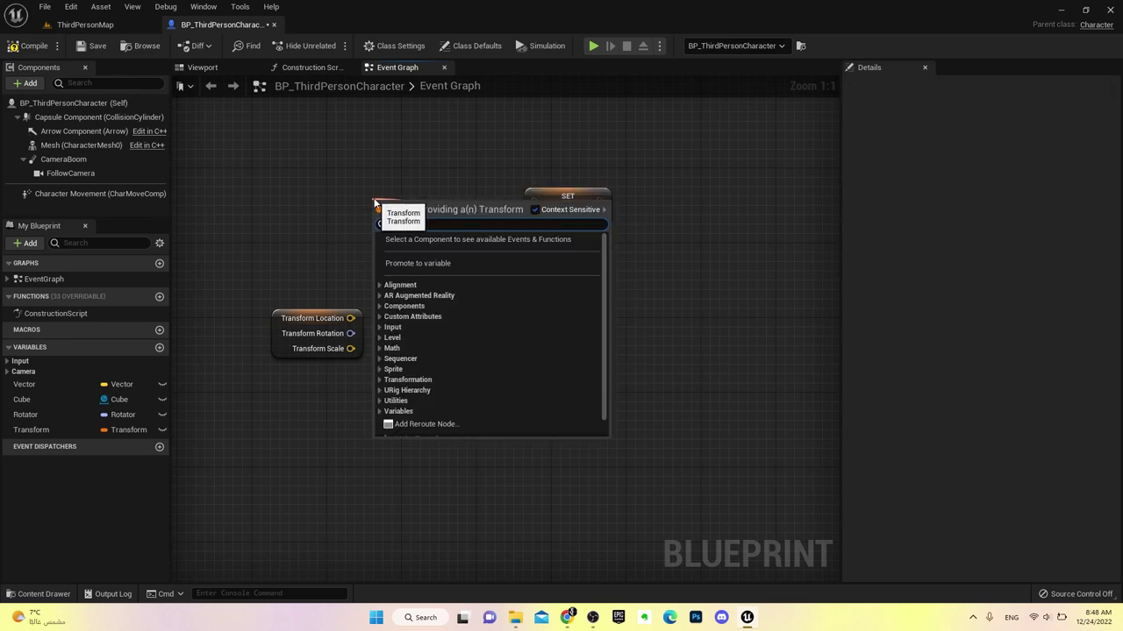
{"action": "type", "text": "make"}
{"action": "left_click", "coordinate": [422, 274]}
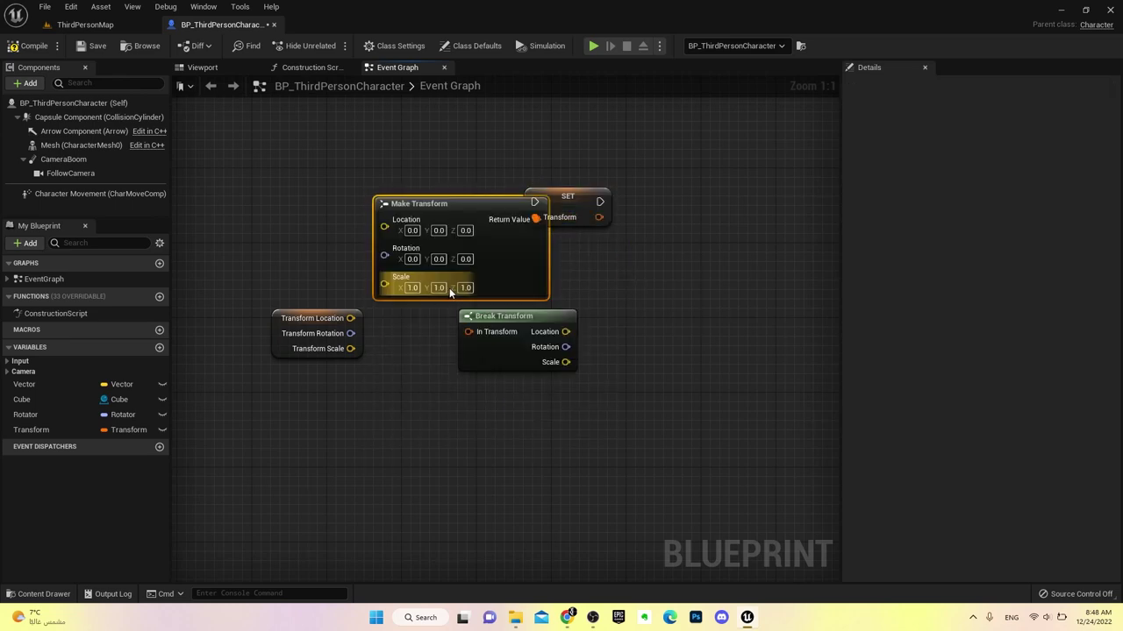
{"action": "left_click_drag", "start_coordinate": [449, 288], "coordinate": [343, 272]}
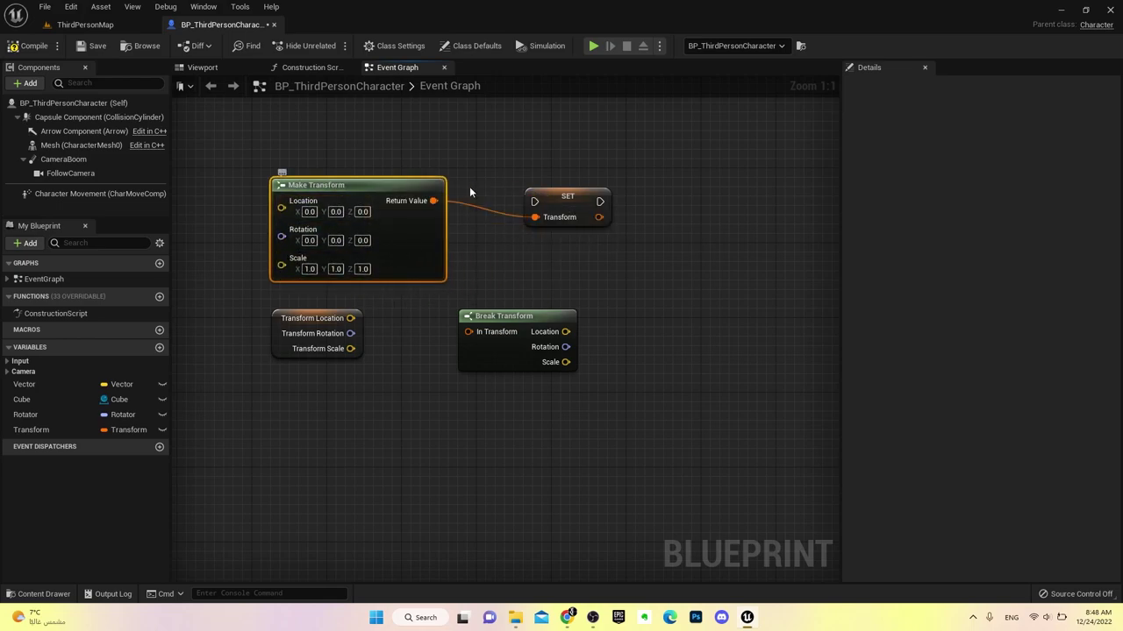
{"action": "mouse_move", "coordinate": [469, 186]}
{"action": "right_mouse_down"}
{"action": "mouse_move", "coordinate": [754, 309]}
{"action": "mouse_move", "coordinate": [574, 304]}
{"action": "mouse_move", "coordinate": [407, 321]}
{"action": "right_mouse_up"}
{"action": "right_click_drag", "start_coordinate": [380, 385], "coordinate": [245, 389]}
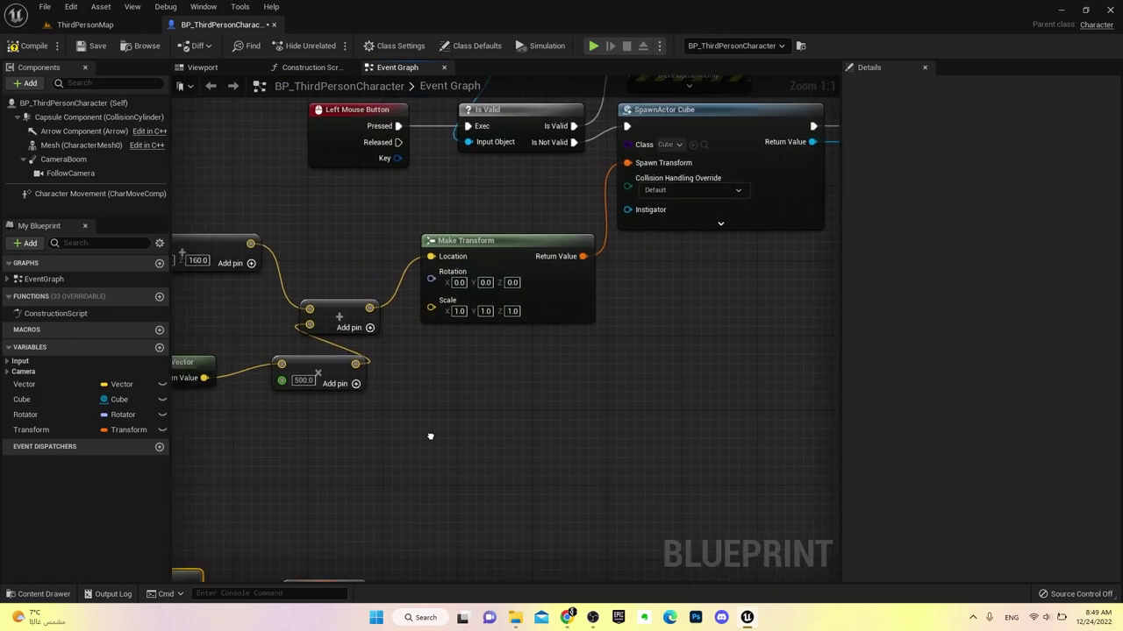
{"action": "right_click_drag", "start_coordinate": [370, 360], "coordinate": [482, 283]}
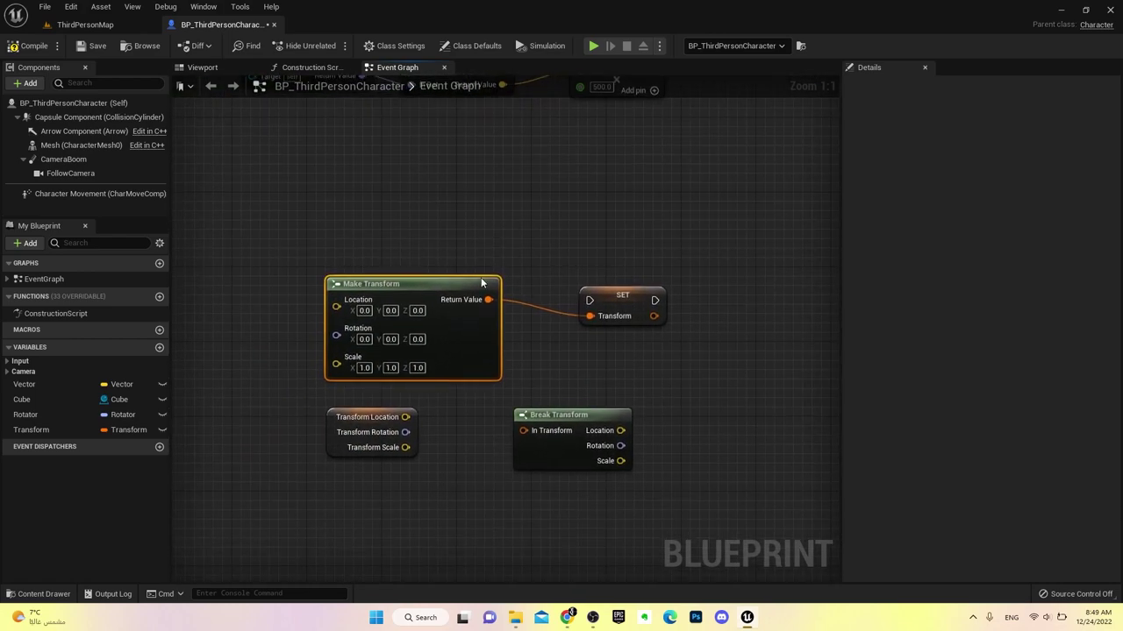
{"action": "key", "text": "ctrl+a"}
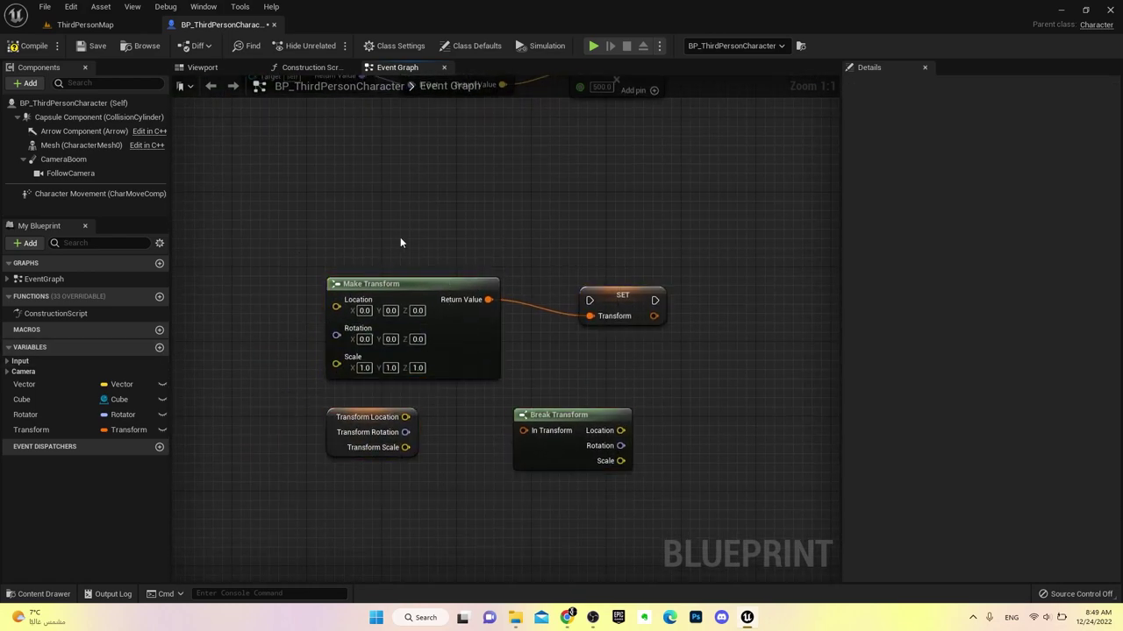
{"action": "scroll", "coordinate": [400, 237], "scroll_direction": "down", "scroll_amount": 3}
{"action": "right_click_drag", "start_coordinate": [433, 304], "coordinate": [409, 404]}
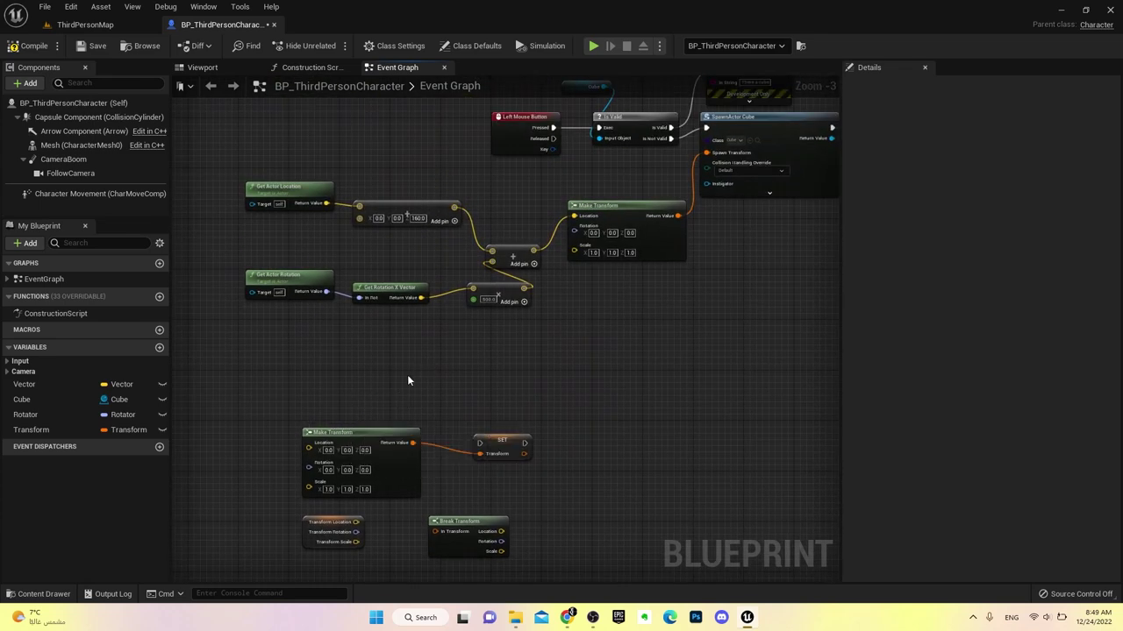
{"action": "mouse_move", "coordinate": [499, 354]}
{"action": "right_mouse_down"}
{"action": "mouse_move", "coordinate": [370, 336]}
{"action": "mouse_move", "coordinate": [513, 332]}
{"action": "right_mouse_up"}
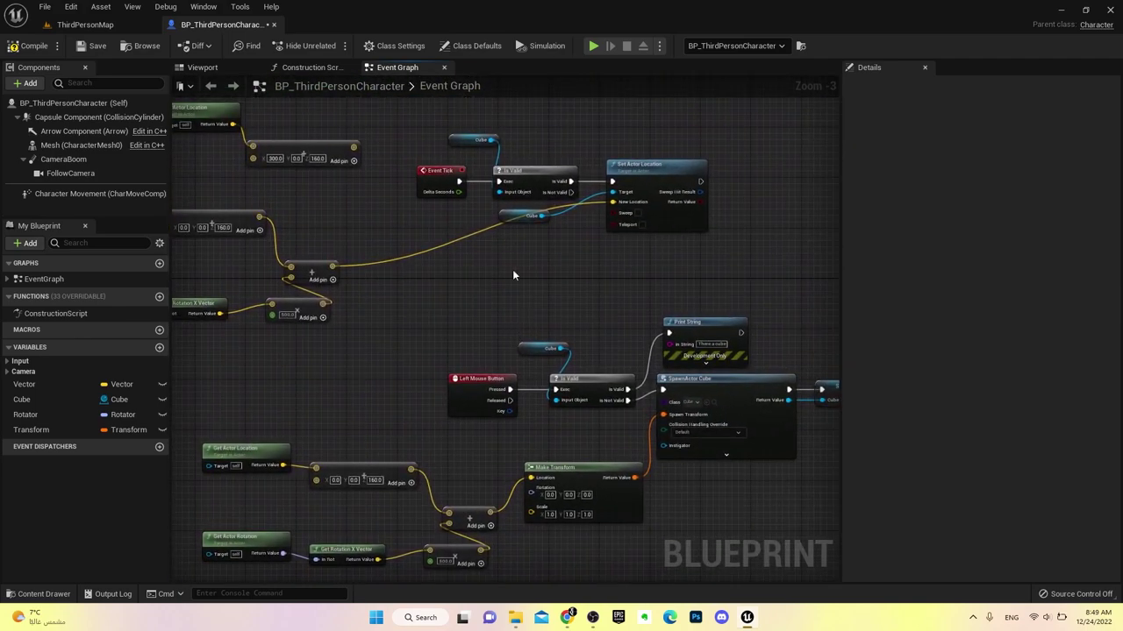
{"action": "scroll", "coordinate": [701, 399], "scroll_direction": "up", "scroll_amount": 3}
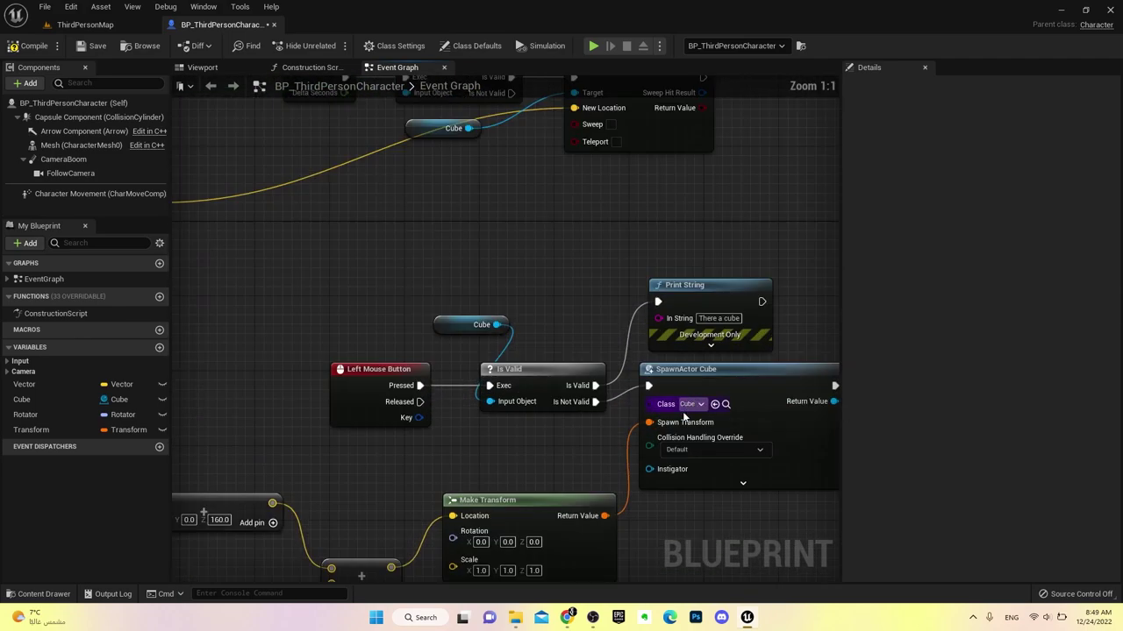
{"action": "right_click_drag", "start_coordinate": [702, 399], "coordinate": [595, 344]}
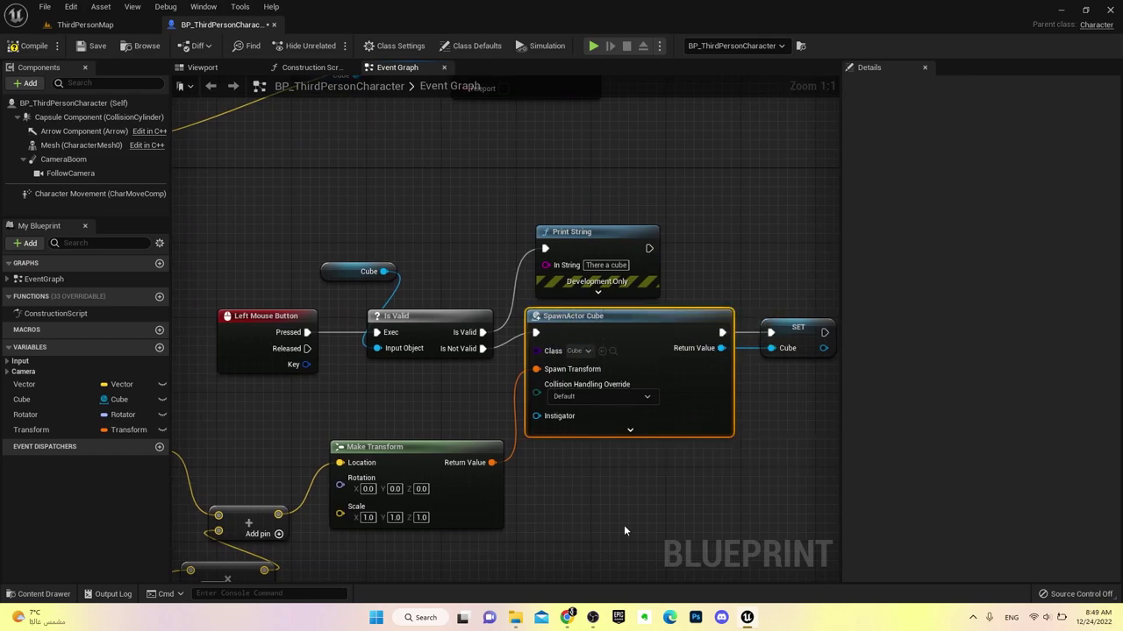
{"action": "right_click_drag", "start_coordinate": [758, 311], "coordinate": [604, 310]}
{"action": "right_click", "coordinate": [567, 346]}
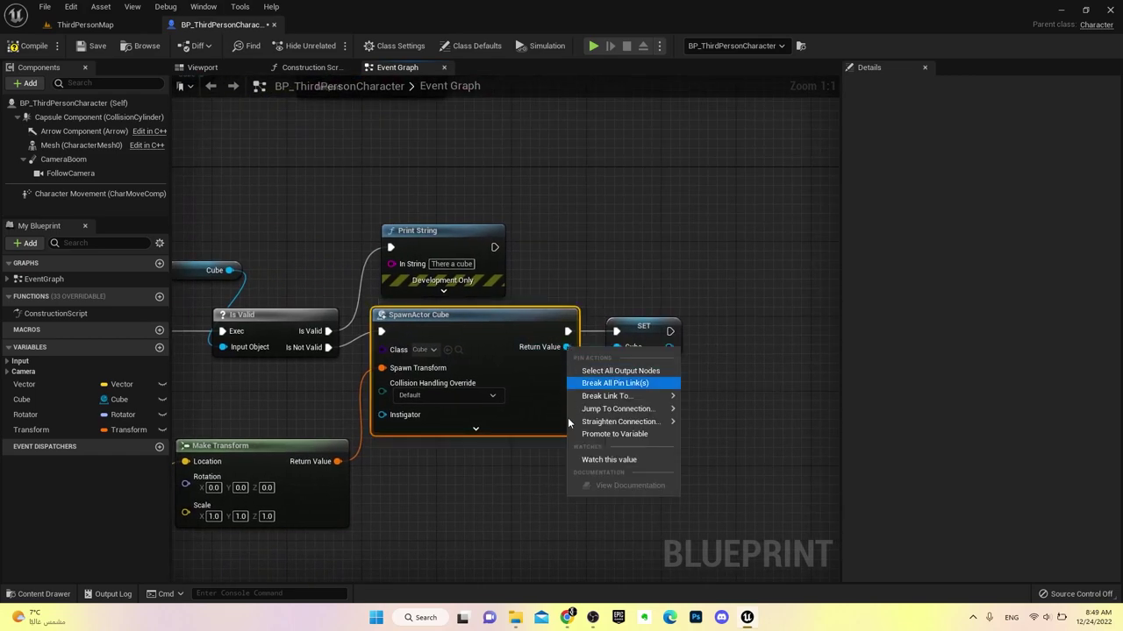
{"action": "left_click", "coordinate": [509, 530]}
{"action": "right_click_drag", "start_coordinate": [370, 513], "coordinate": [516, 507]}
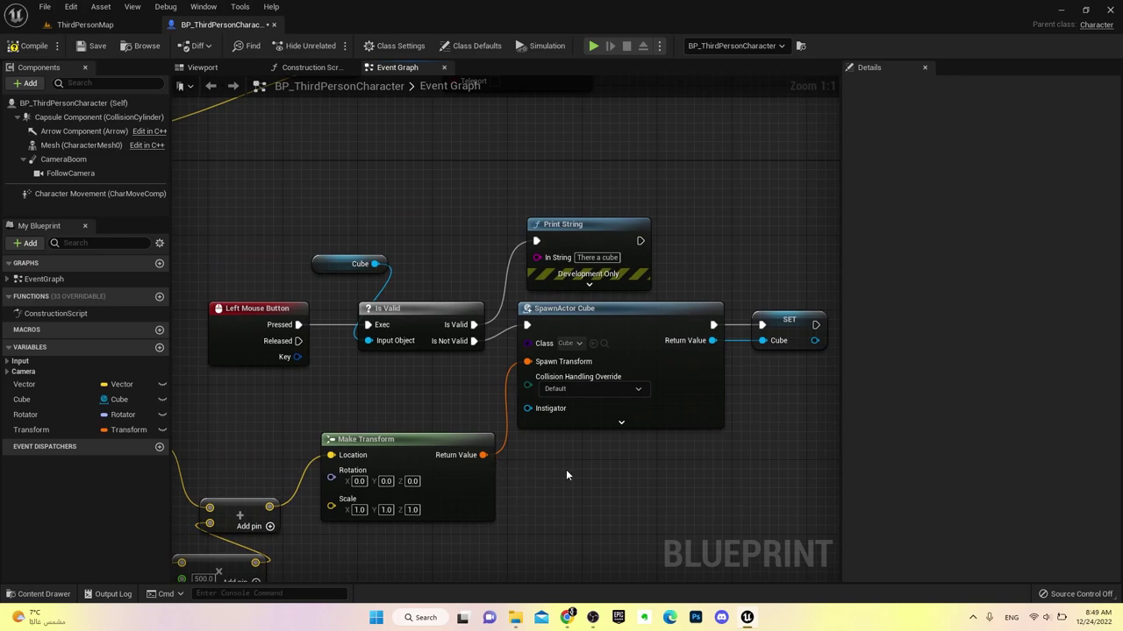
{"action": "right_click_drag", "start_coordinate": [259, 383], "coordinate": [457, 372]}
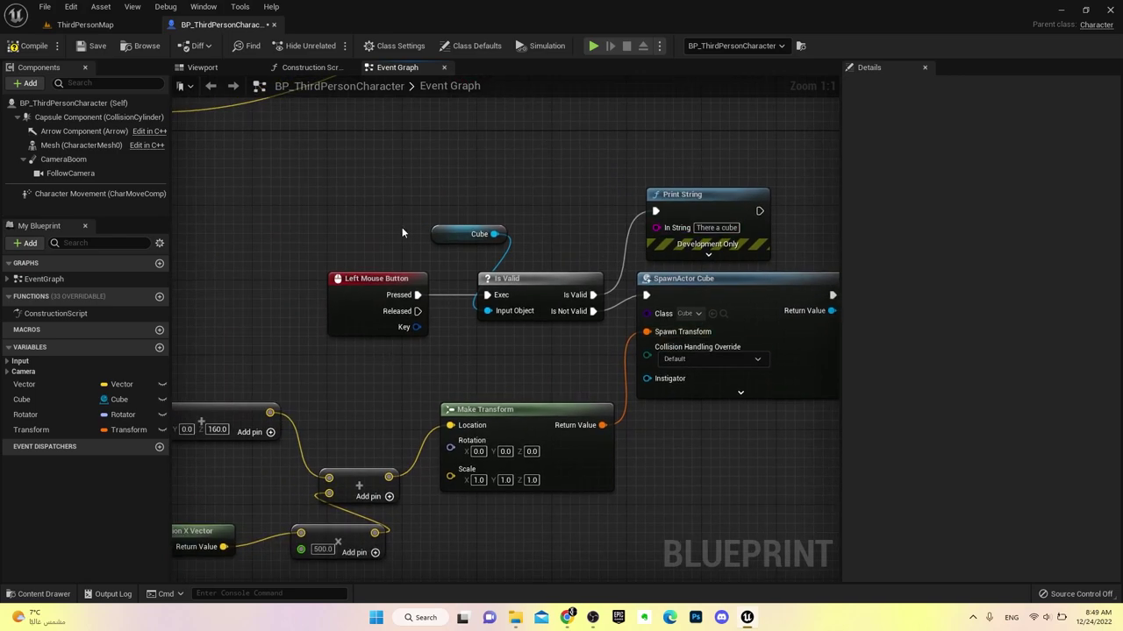
{"action": "right_click_drag", "start_coordinate": [711, 453], "coordinate": [624, 428]}
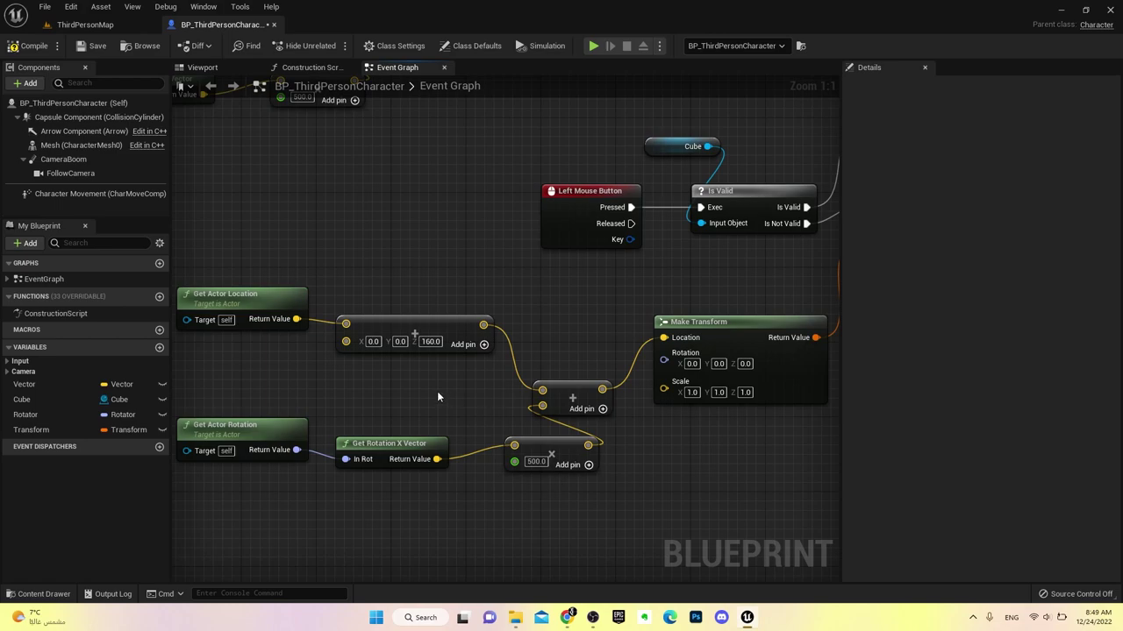
{"action": "left_click_drag", "start_coordinate": [407, 451], "coordinate": [407, 443]}
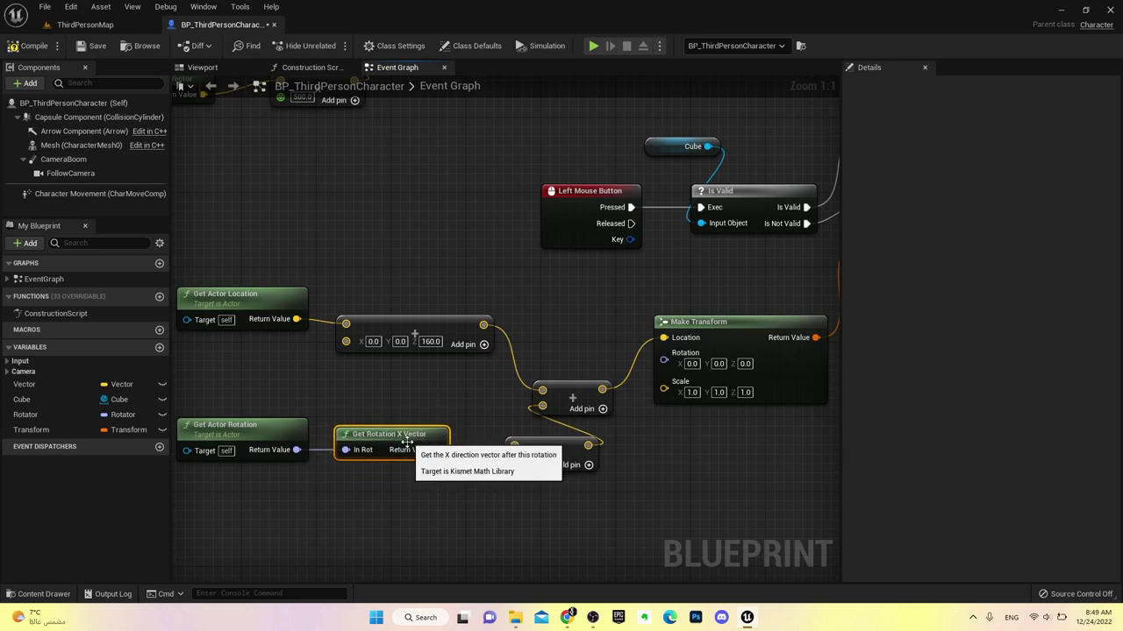
{"action": "left_click", "coordinate": [395, 518]}
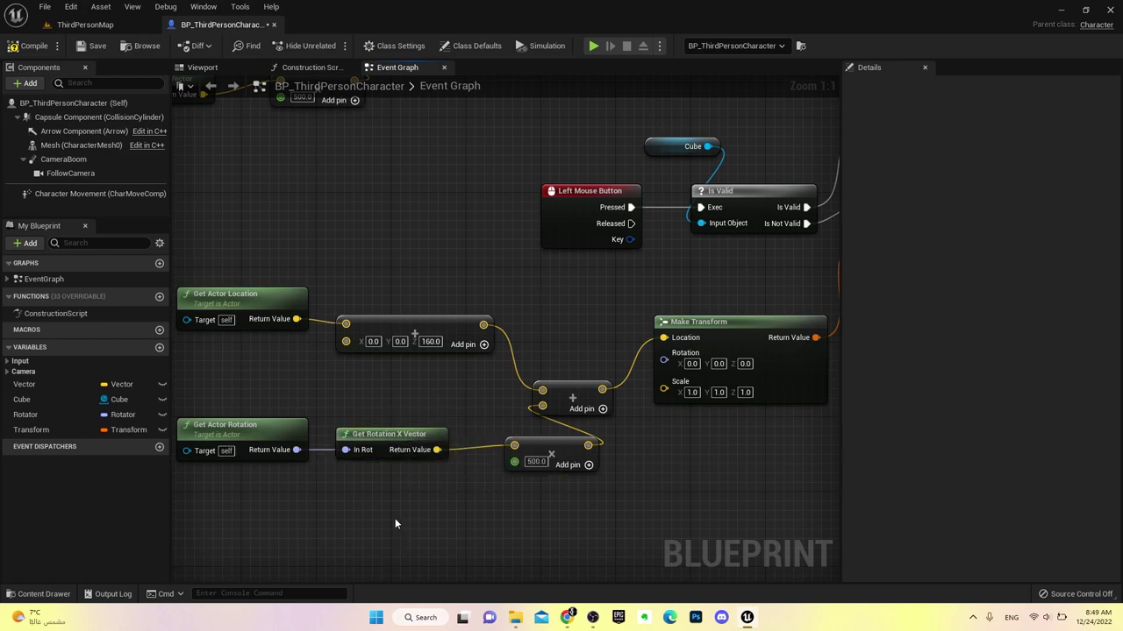
{"action": "left_click", "coordinate": [84, 24]}
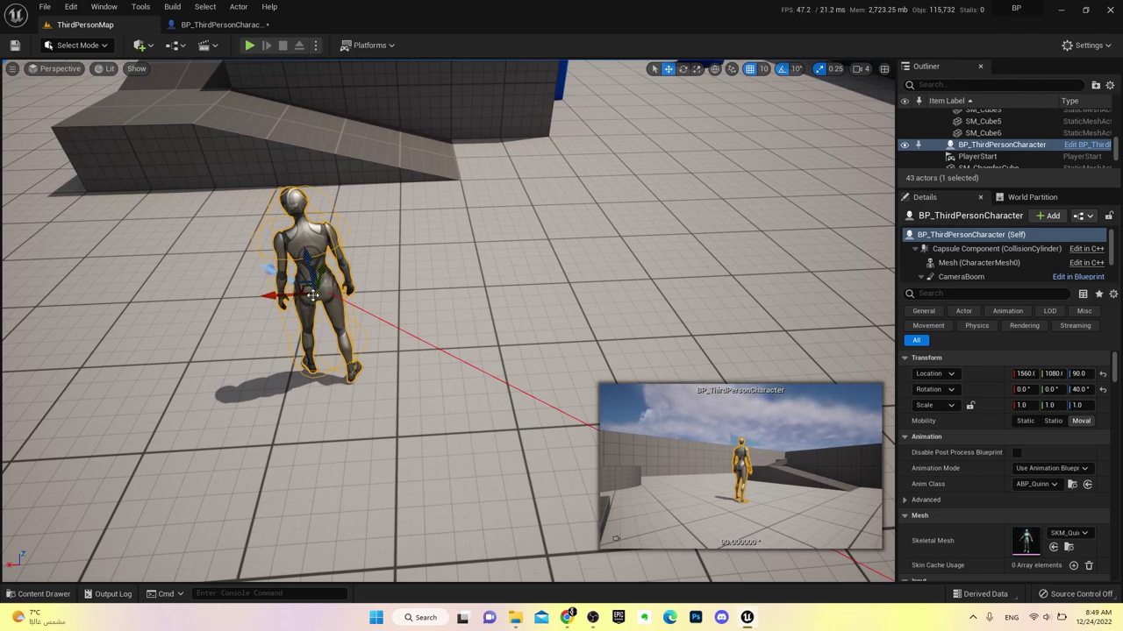
{"action": "left_click", "coordinate": [220, 25]}
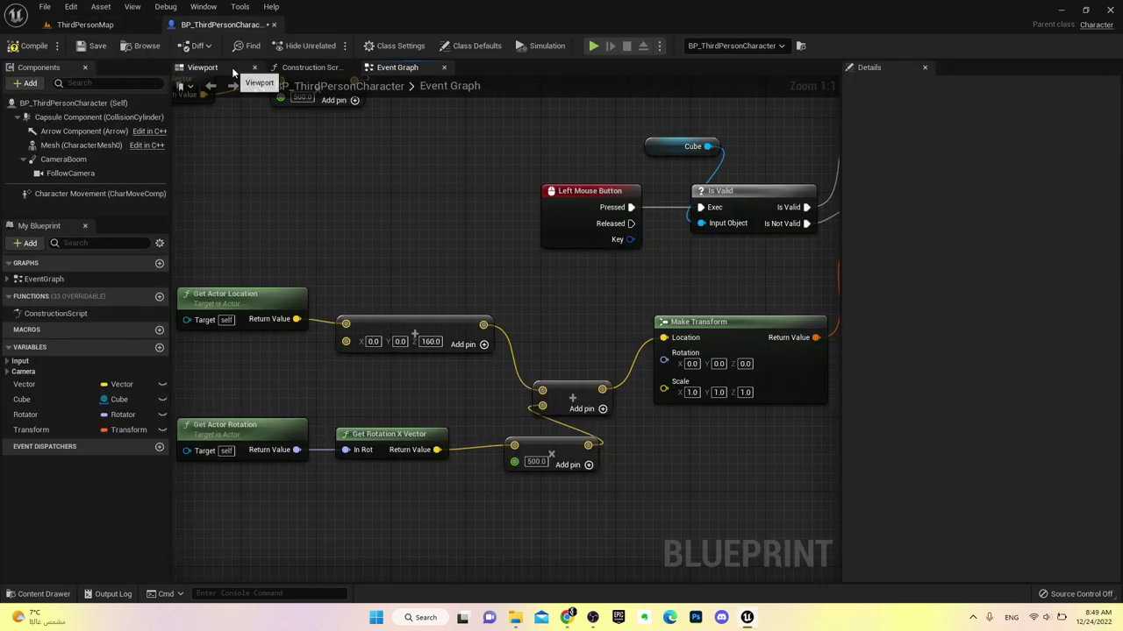
Show BP_ThirdPersonCharacter's Viewport and select its Mesh, which sits at Location Z -89 and Yaw 270
{"action": "left_click", "coordinate": [201, 68]}
{"action": "left_click", "coordinate": [509, 351]}
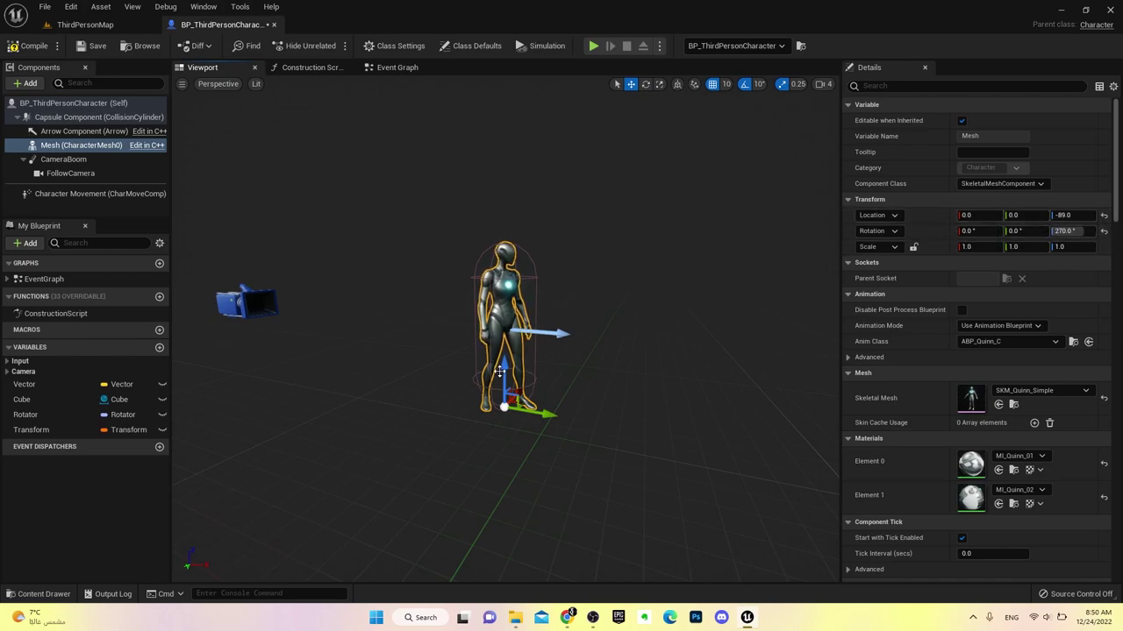
{"action": "left_click", "coordinate": [85, 25]}
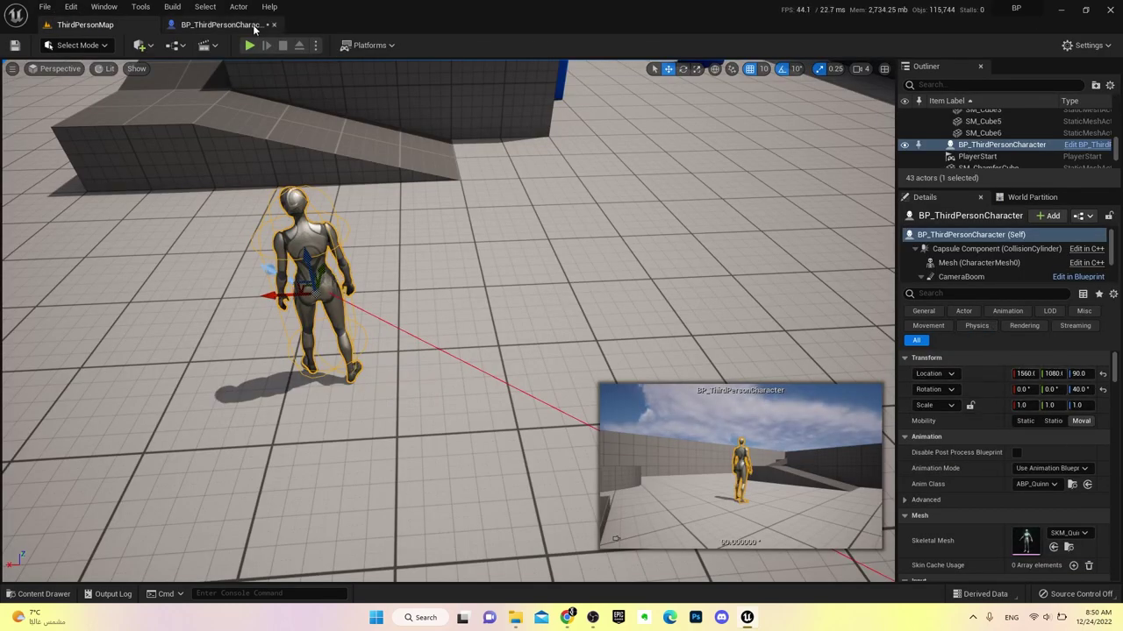
{"action": "left_click", "coordinate": [219, 25]}
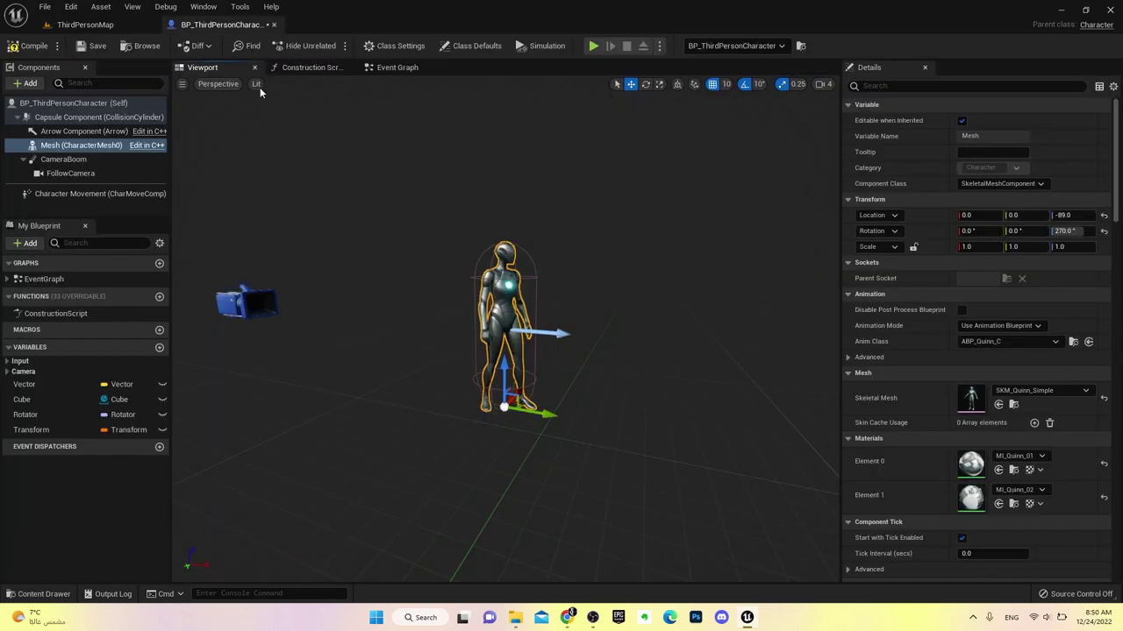
Add a Cube component named Cube1 at Location X 170, then view it in ThirdPersonMap
{"action": "left_click", "coordinate": [64, 101]}
{"action": "left_click", "coordinate": [30, 84]}
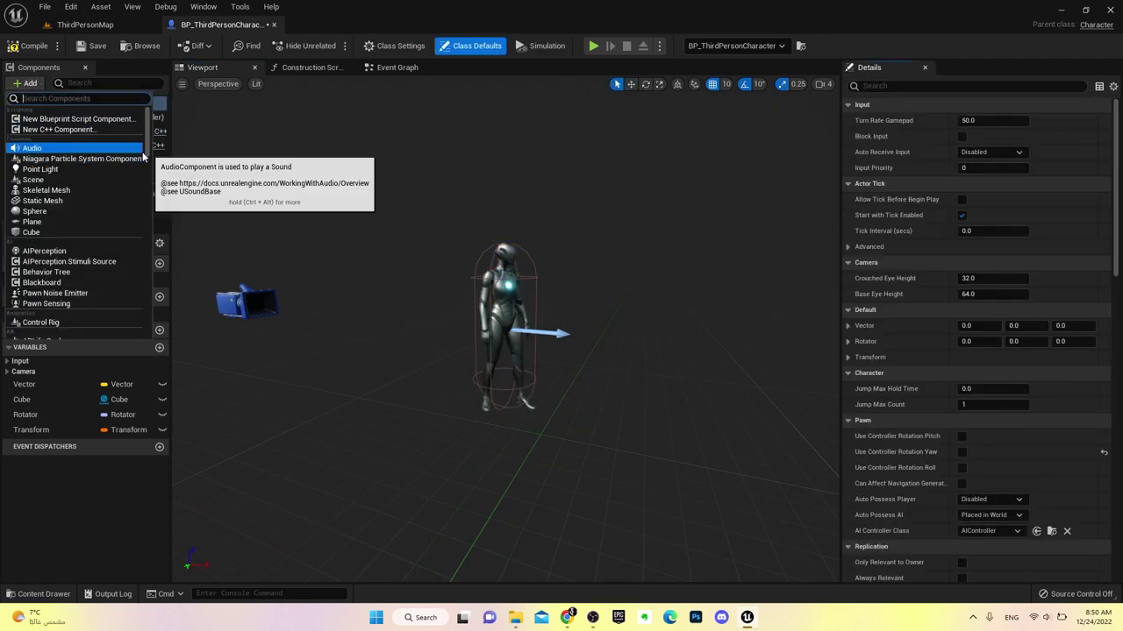
{"action": "type", "text": "cube"}
{"action": "key", "text": "Return"}
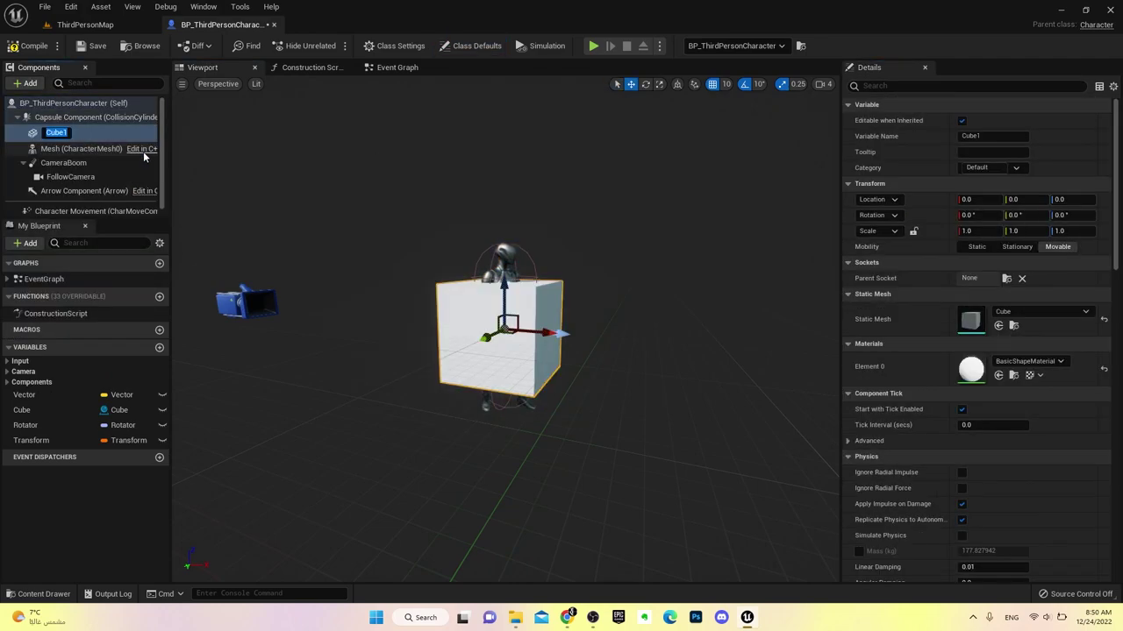
{"action": "key", "text": "Return"}
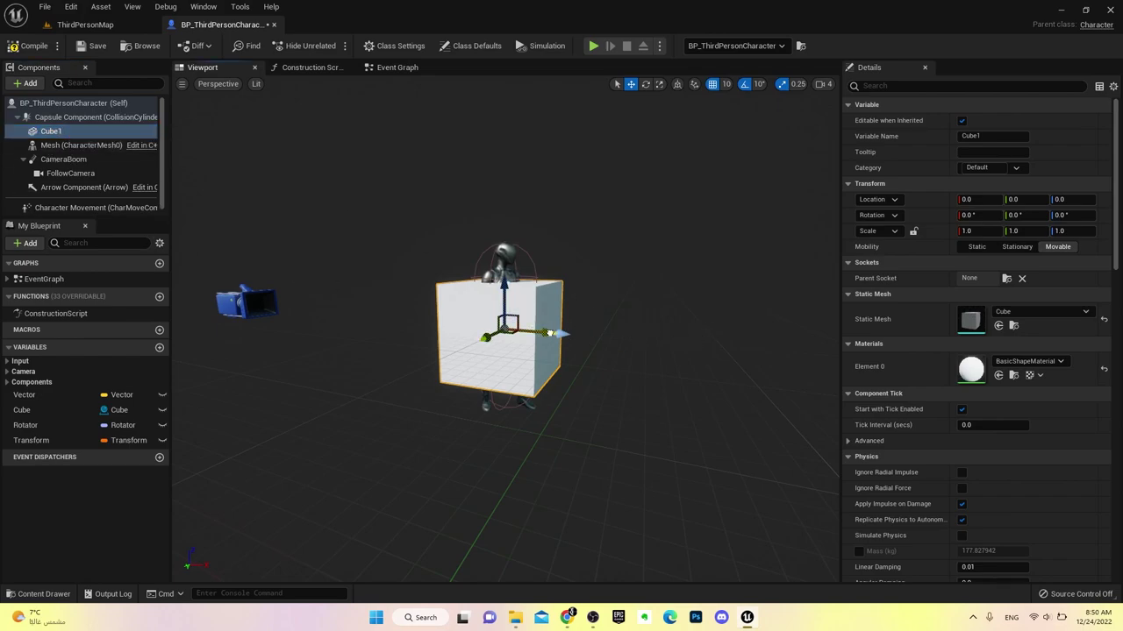
{"action": "left_click_drag", "start_coordinate": [549, 332], "coordinate": [742, 369]}
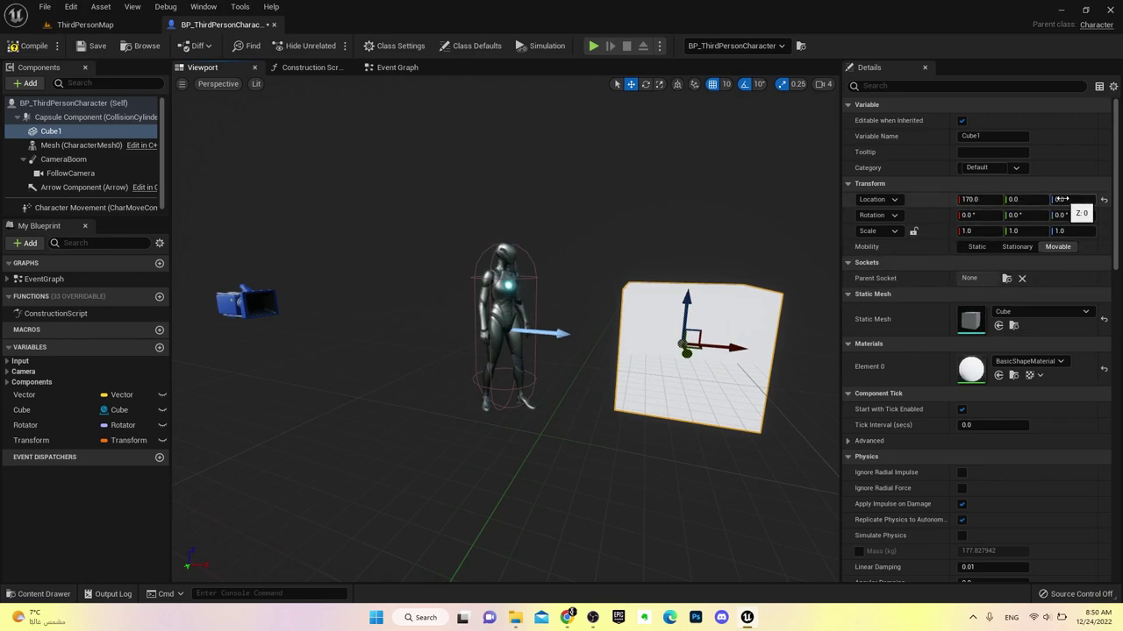
{"action": "left_click", "coordinate": [96, 25]}
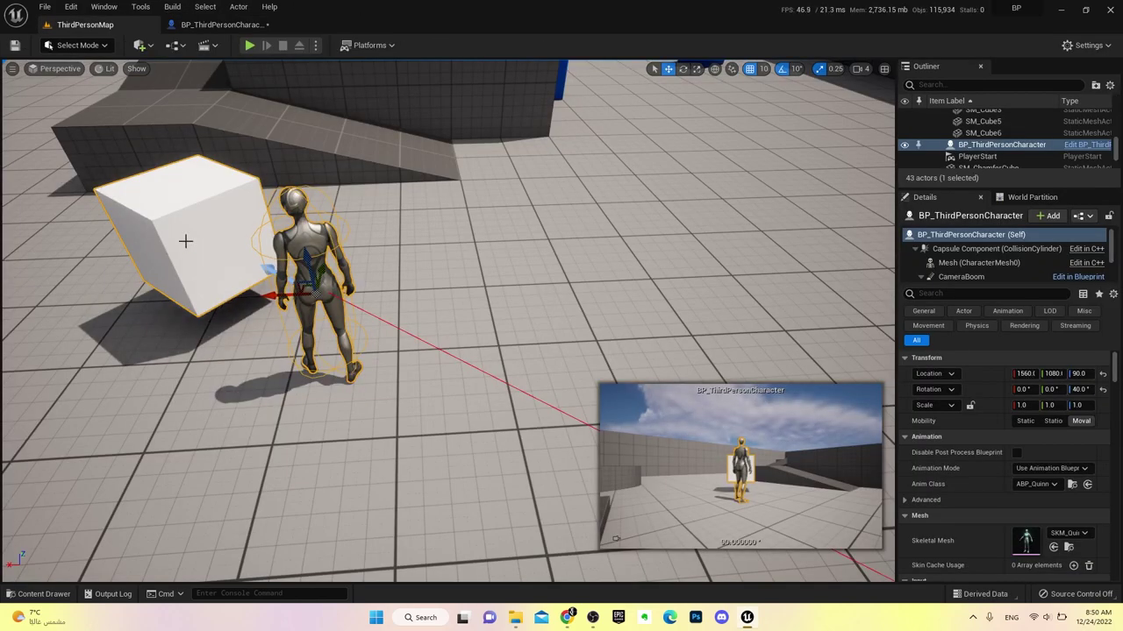
Frame the character in the level and select the cube, mesh and whole actor
{"action": "key", "text": "f"}
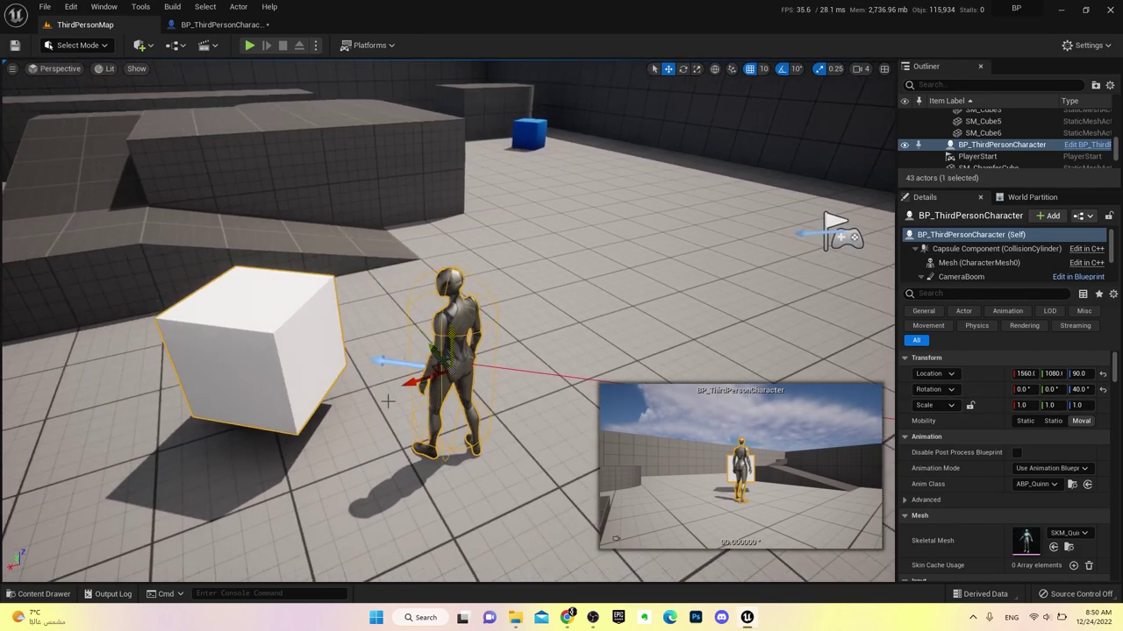
{"action": "right_click", "coordinate": [390, 399]}
{"action": "left_click", "coordinate": [491, 83]}
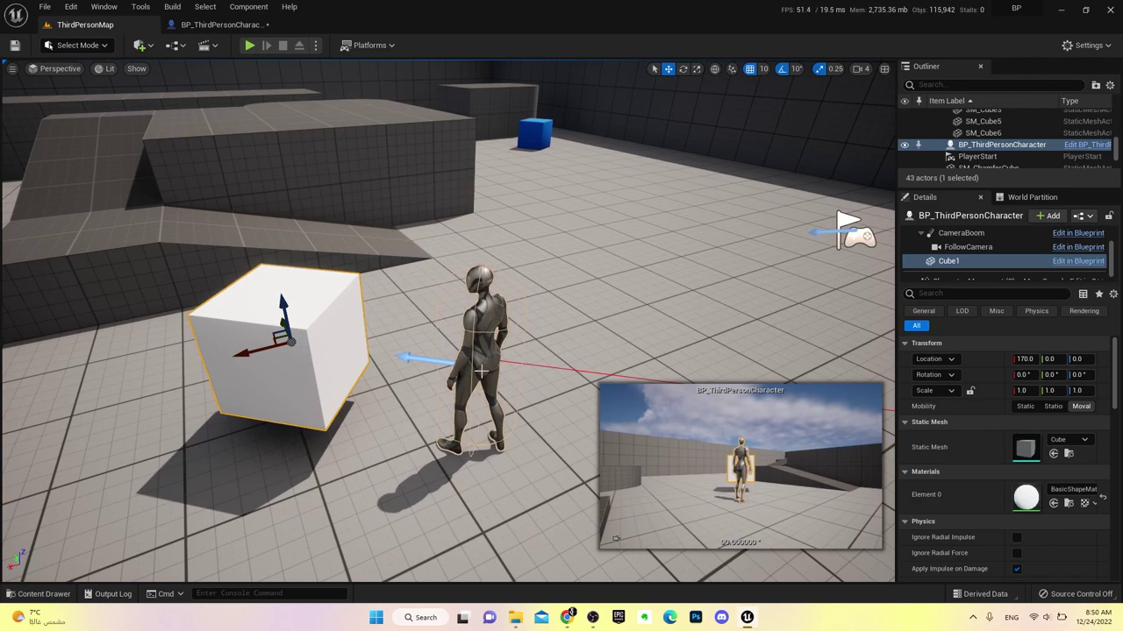
{"action": "left_click", "coordinate": [481, 374]}
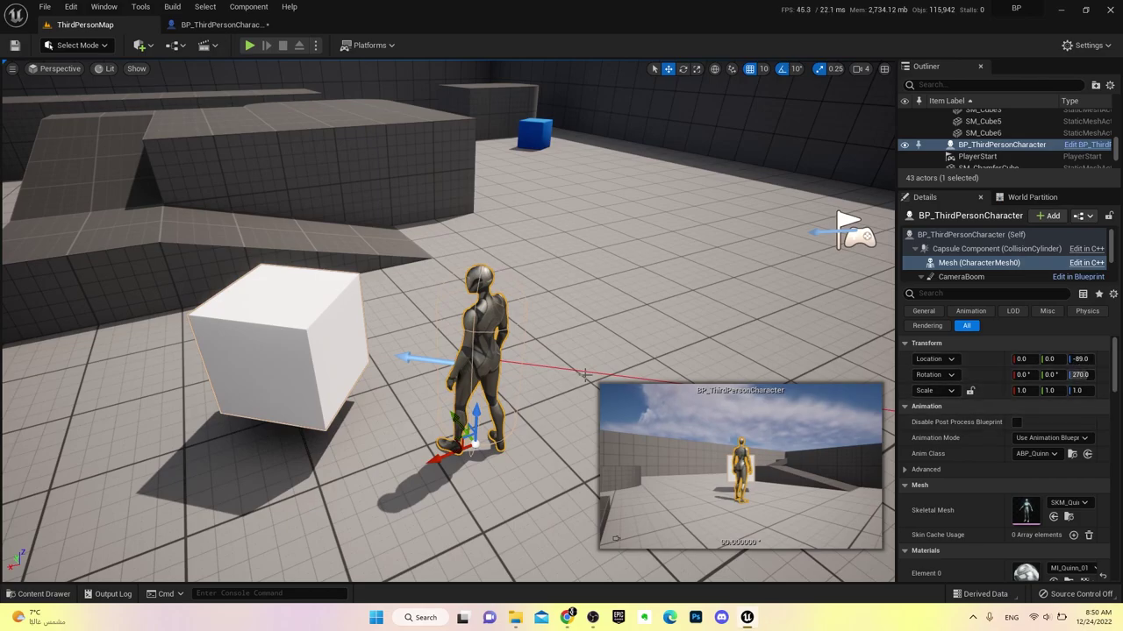
{"action": "right_click_drag", "start_coordinate": [579, 284], "coordinate": [614, 333]}
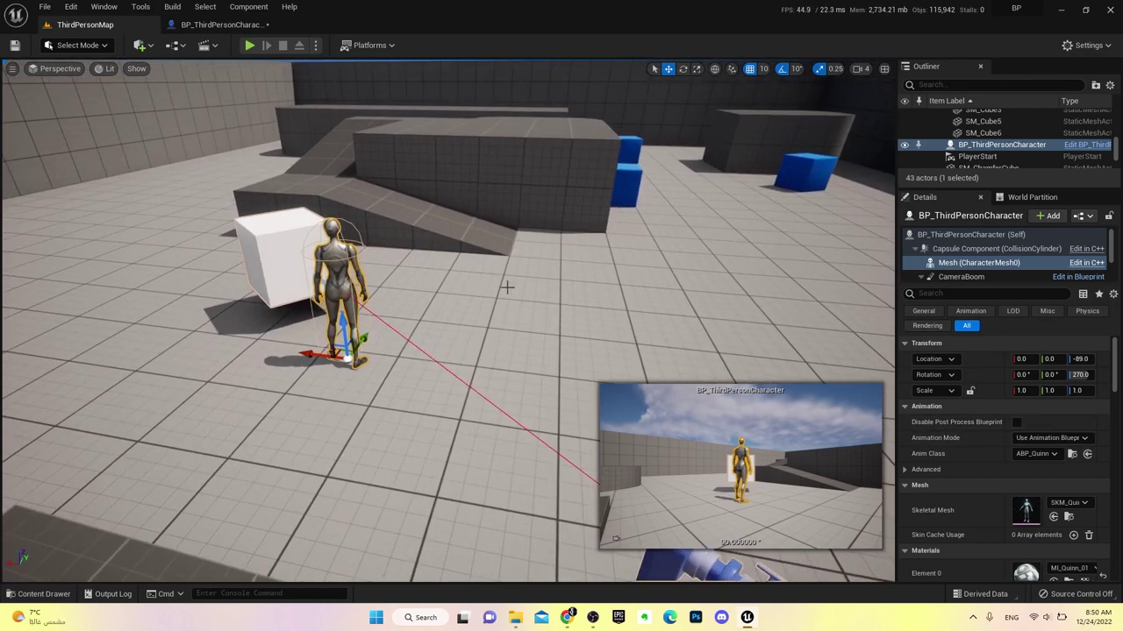
{"action": "left_click", "coordinate": [537, 318]}
{"action": "left_click", "coordinate": [333, 307]}
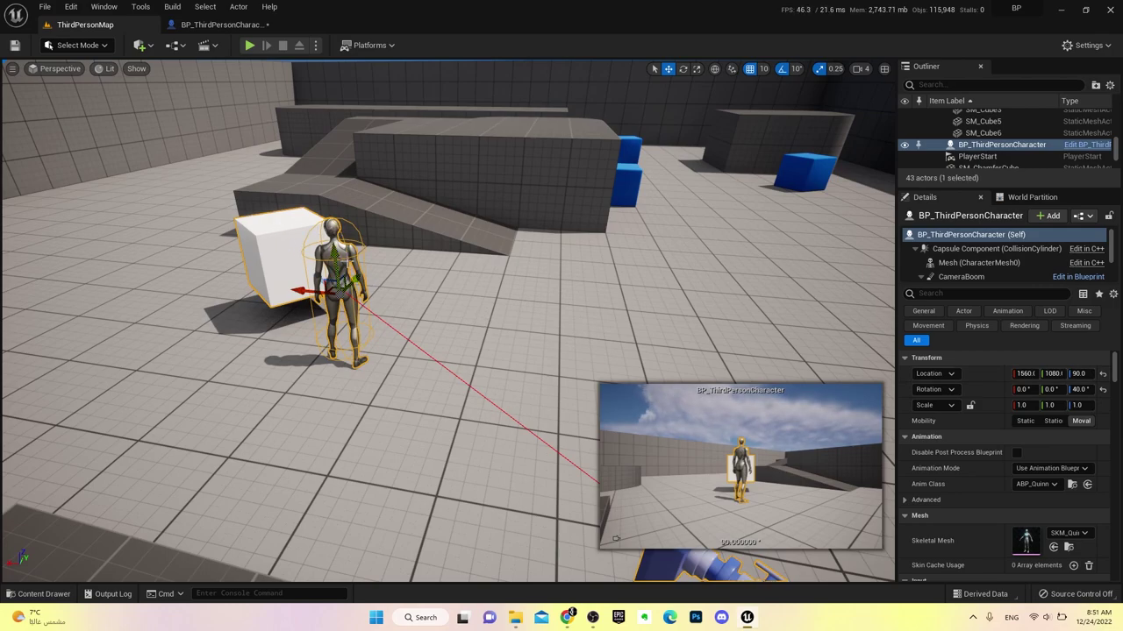
Inspect the cube beside the character from another angle, then return to the Blueprint editor
{"action": "left_click_drag", "start_coordinate": [271, 232], "coordinate": [332, 406], "text": "alt"}
{"action": "left_click", "coordinate": [330, 324]}
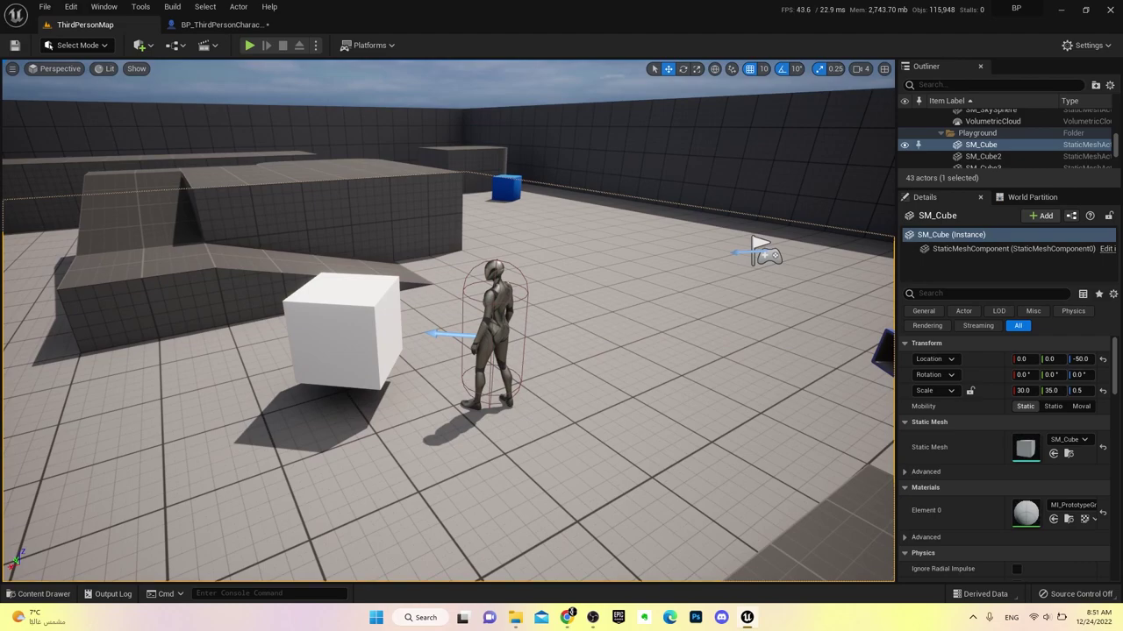
{"action": "key", "text": "ctrl+z"}
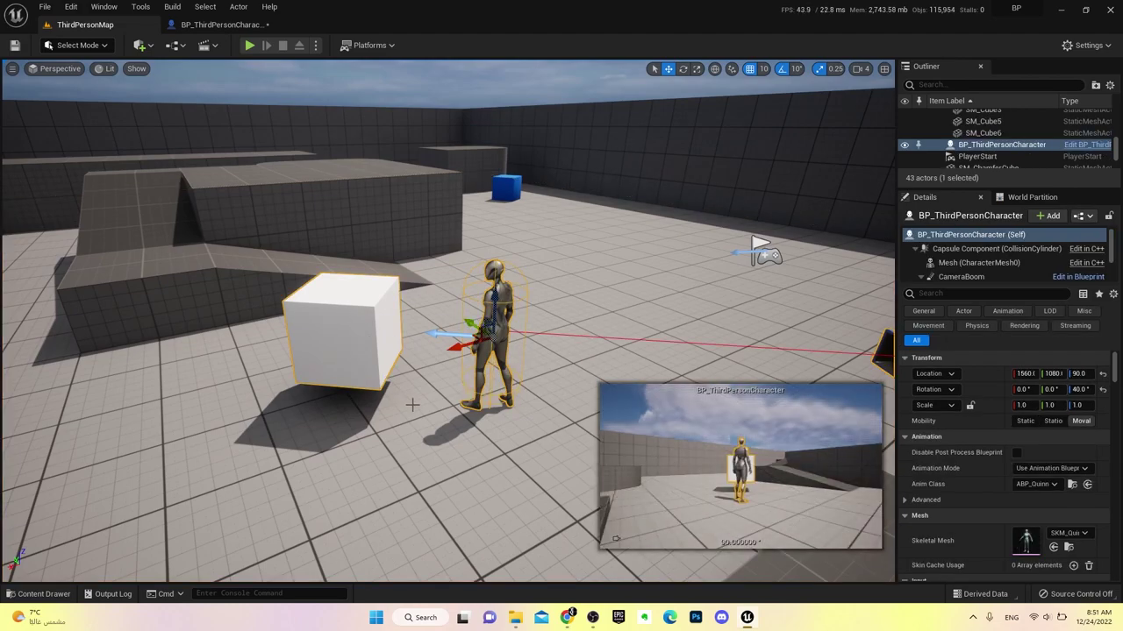
{"action": "left_click", "coordinate": [411, 404]}
{"action": "left_click", "coordinate": [351, 296]}
{"action": "right_click", "coordinate": [342, 298]}
{"action": "key", "text": "Escape"}
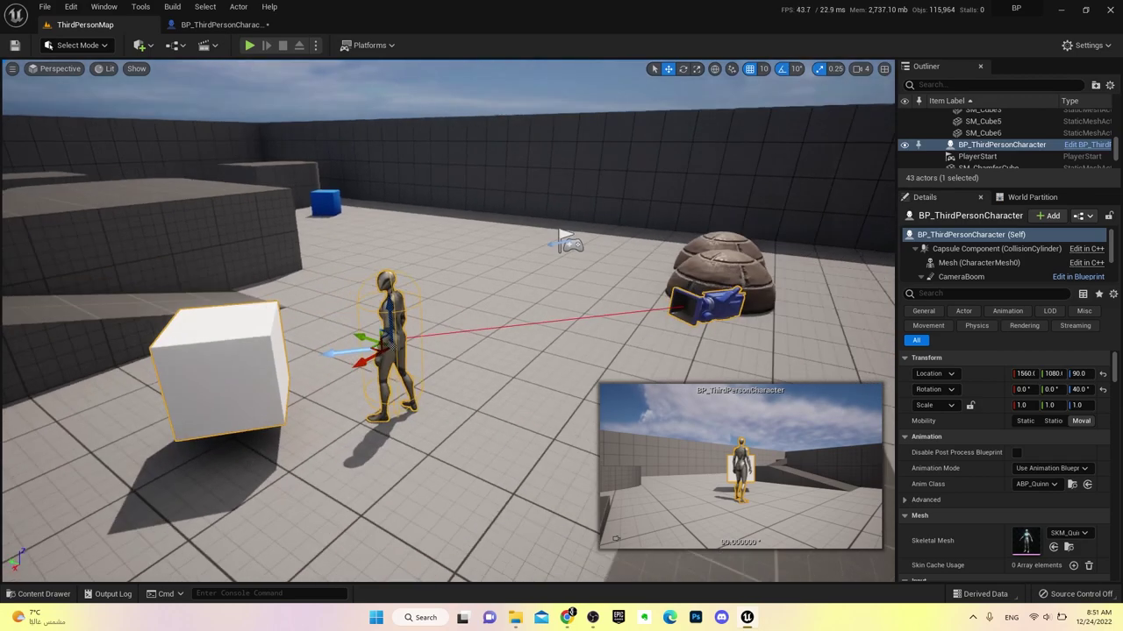
{"action": "left_click", "coordinate": [219, 24]}
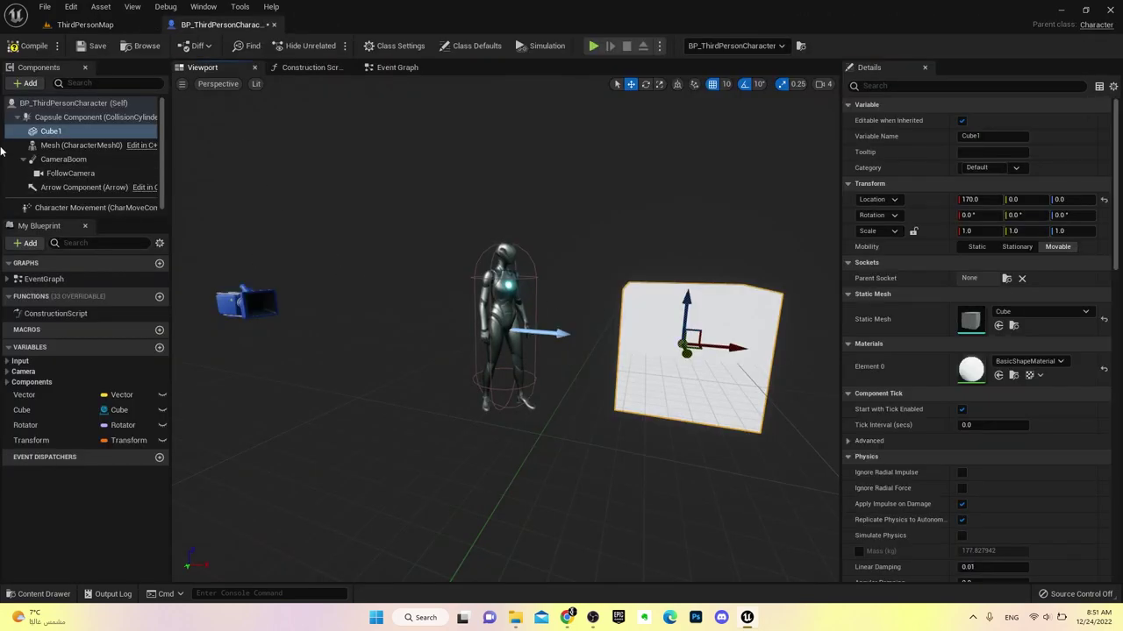
Change the level character Mesh's Location Z from -89 to 0, then return to the Blueprint
{"action": "left_click", "coordinate": [87, 117]}
{"action": "left_click", "coordinate": [51, 131]}
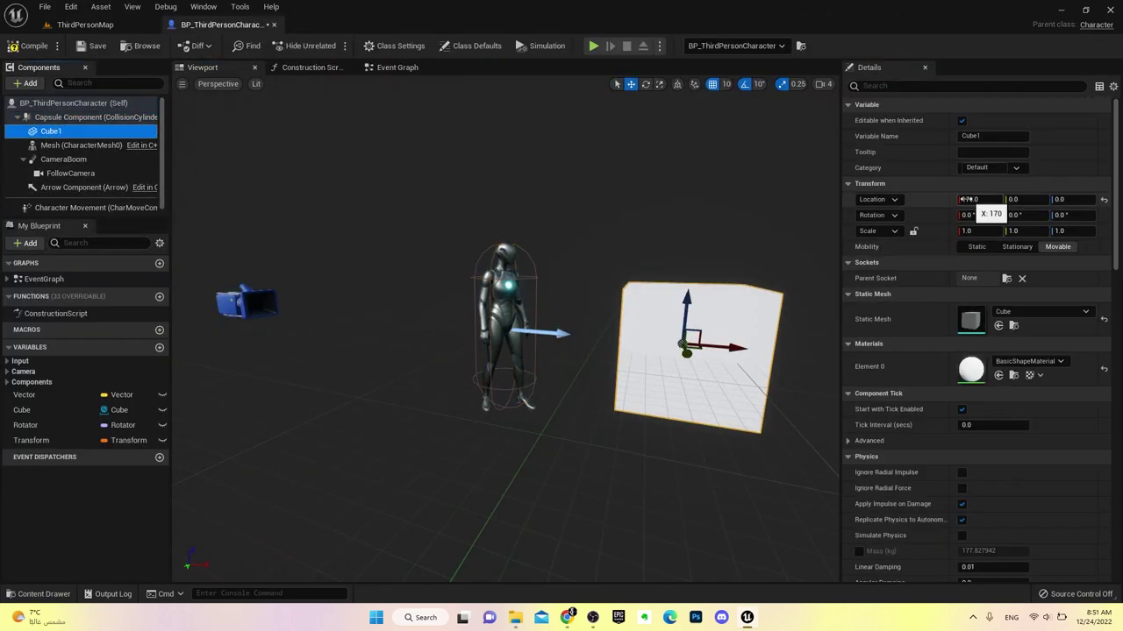
{"action": "left_click", "coordinate": [85, 25]}
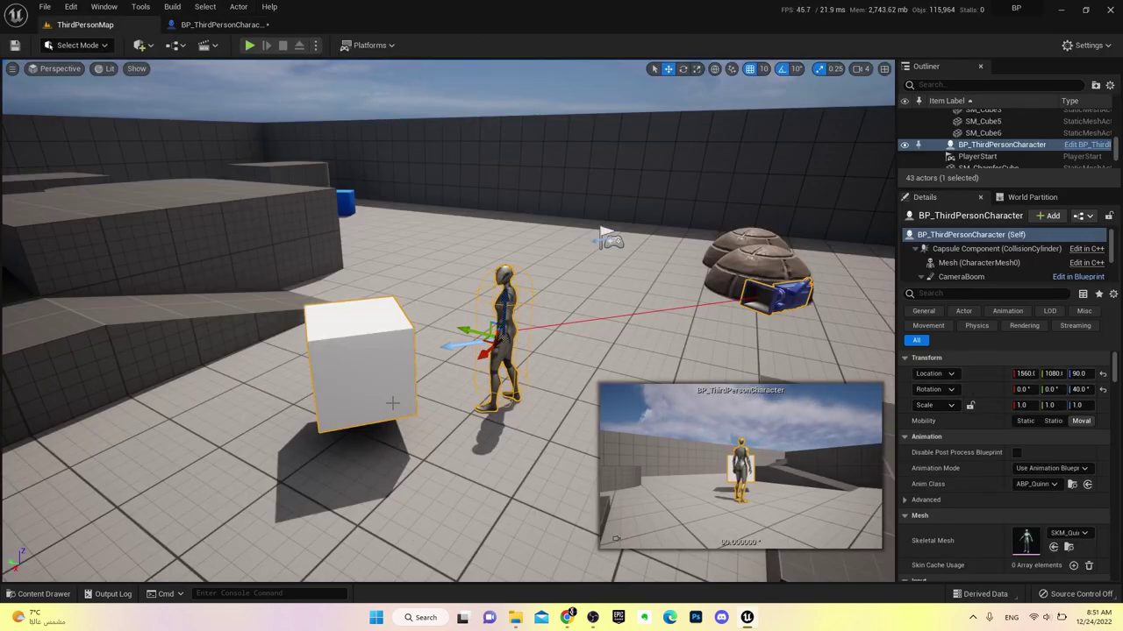
{"action": "left_click", "coordinate": [391, 363]}
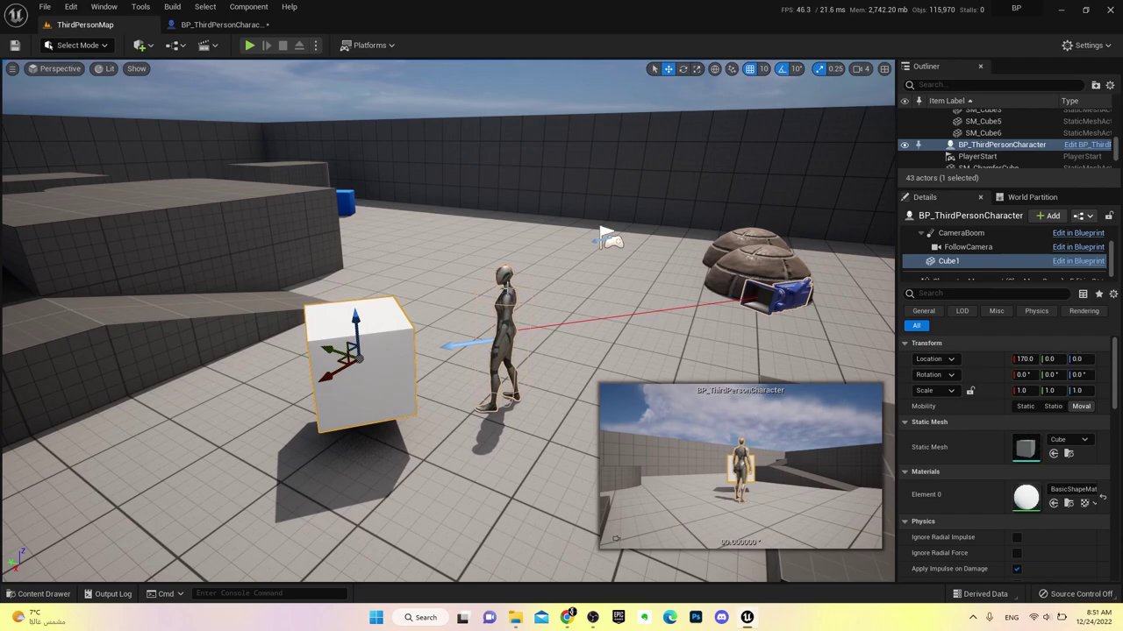
{"action": "left_click", "coordinate": [508, 290]}
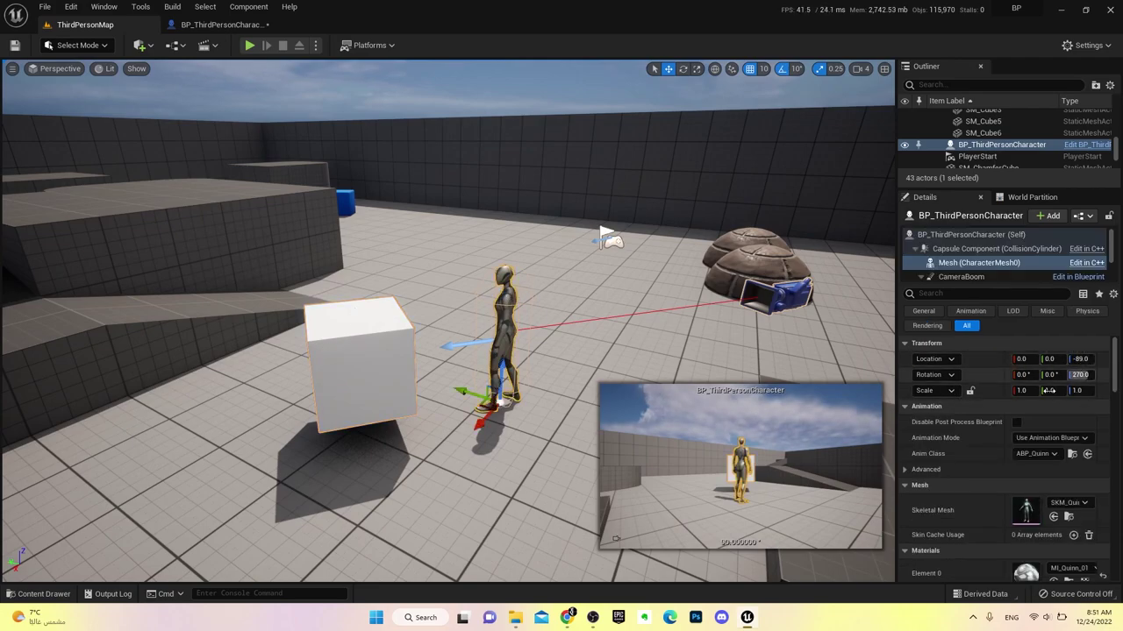
{"action": "left_click", "coordinate": [1079, 359]}
{"action": "type", "text": "0"}
{"action": "key", "text": "Return"}
{"action": "right_click_drag", "start_coordinate": [465, 272], "coordinate": [629, 402]}
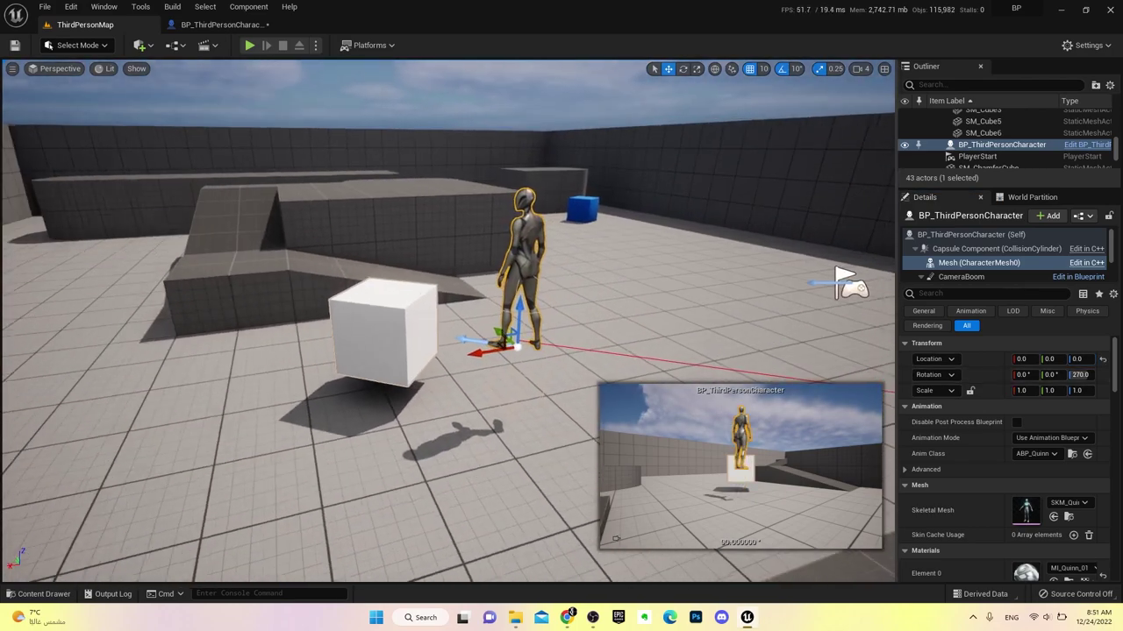
{"action": "left_click", "coordinate": [219, 24]}
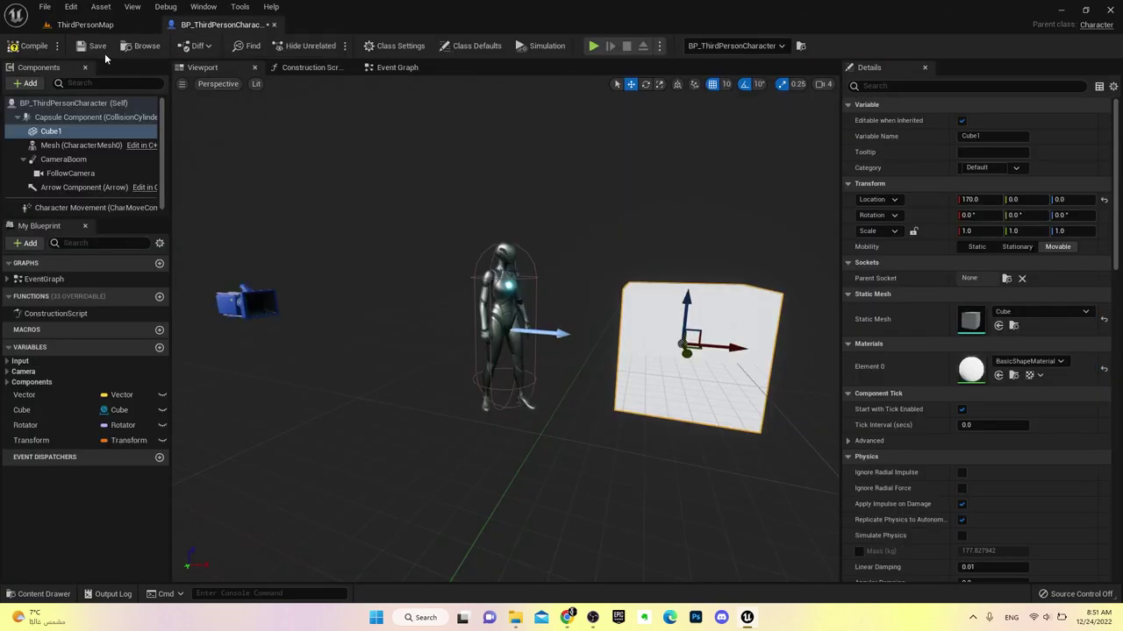
Bring up the Event Graph showing Left Mouse Button leading into an Is Valid check on Cube
{"action": "left_click", "coordinate": [57, 110]}
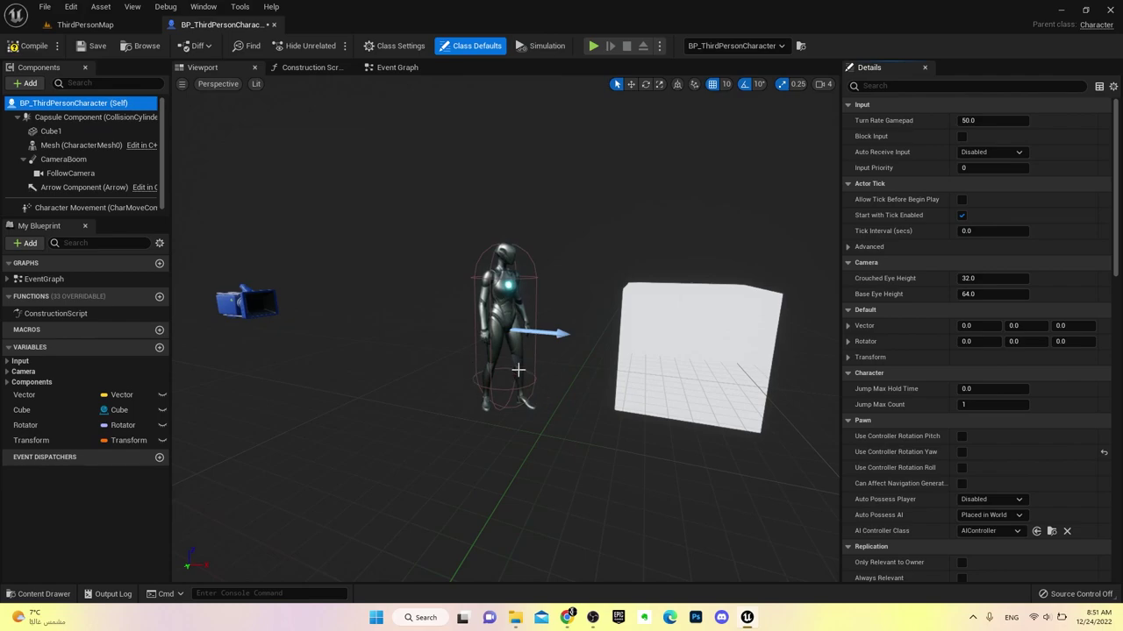
{"action": "left_click", "coordinate": [85, 25]}
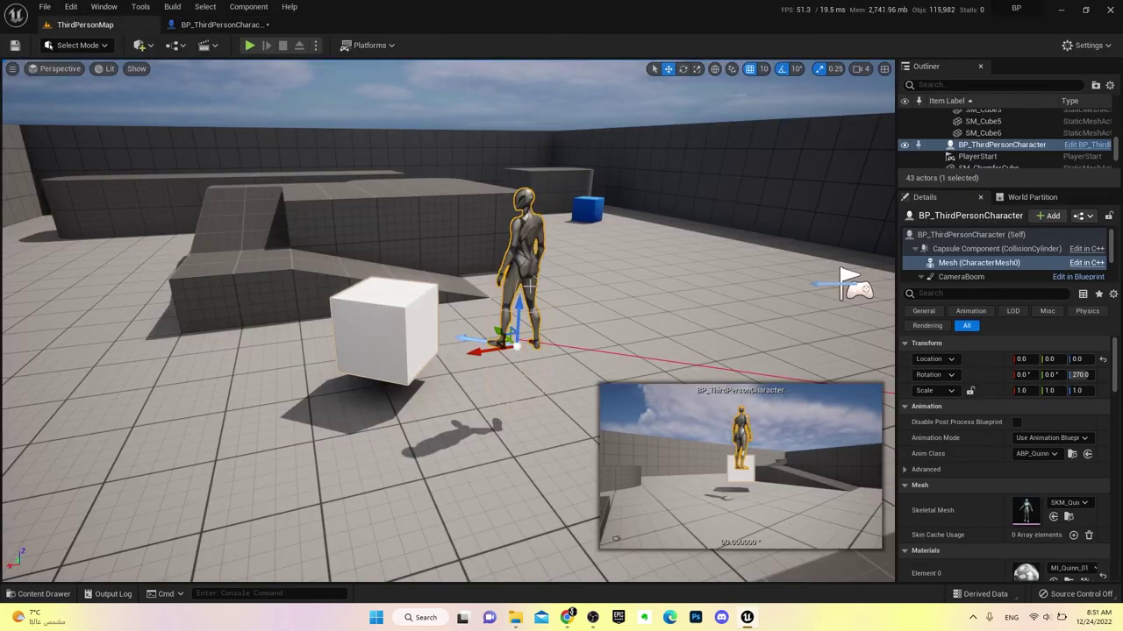
{"action": "left_click", "coordinate": [391, 307]}
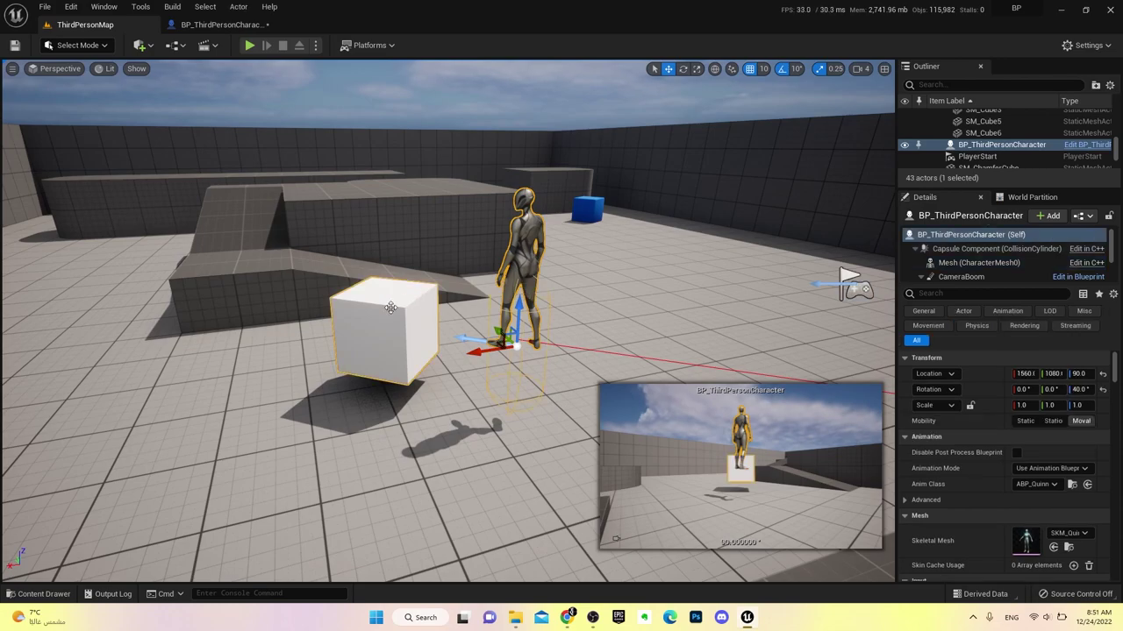
{"action": "left_click", "coordinate": [215, 25]}
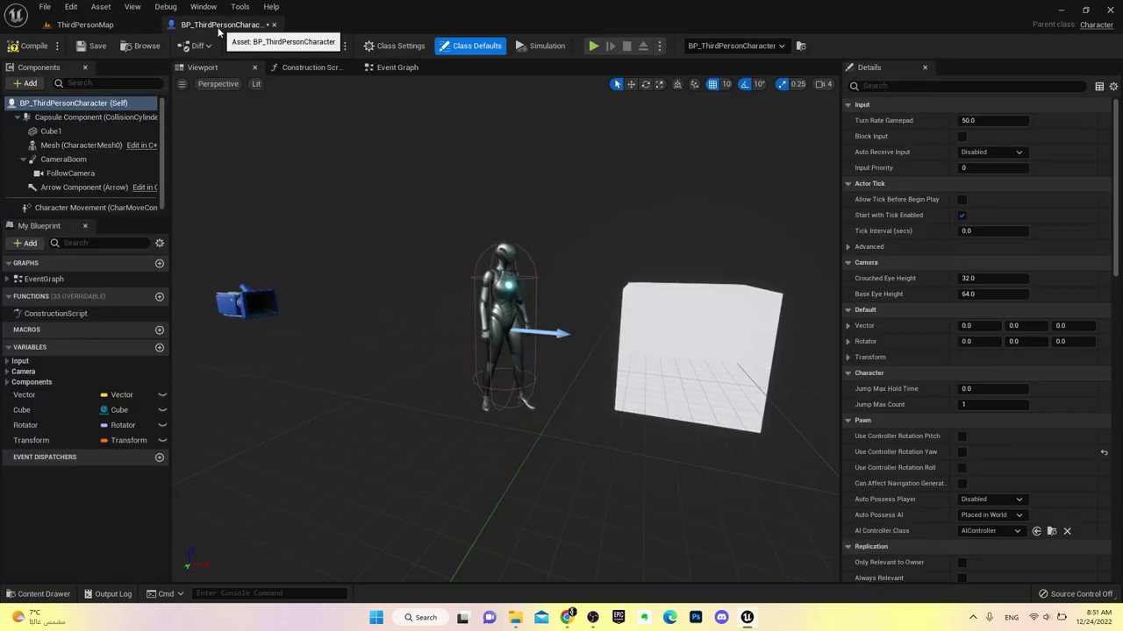
{"action": "left_click", "coordinate": [85, 25]}
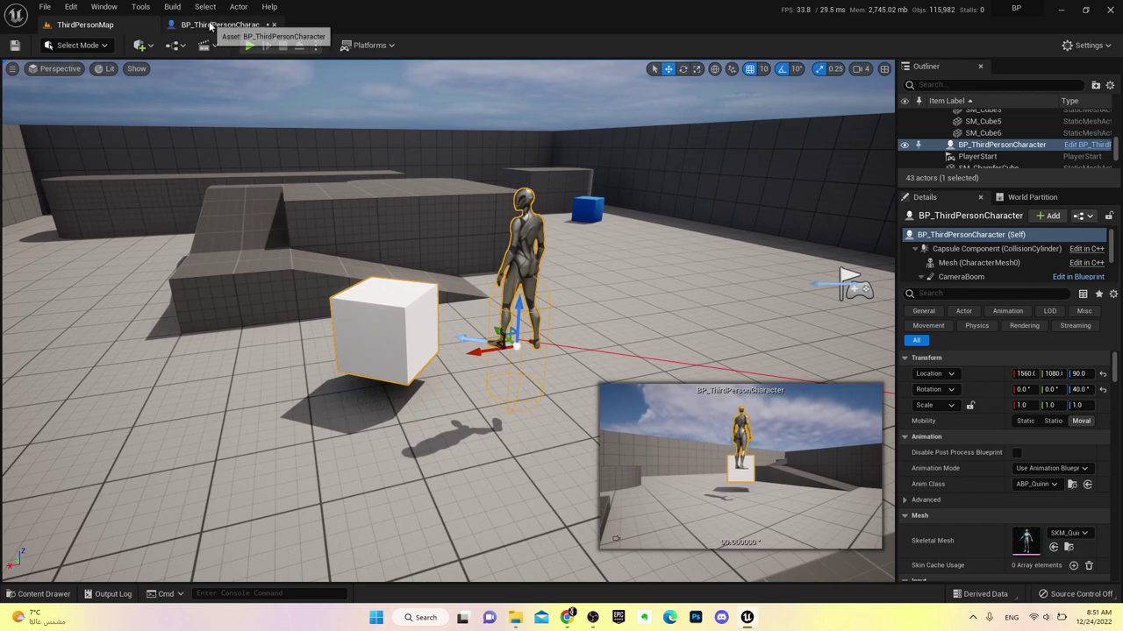
{"action": "left_click", "coordinate": [223, 24]}
{"action": "left_click", "coordinate": [395, 69]}
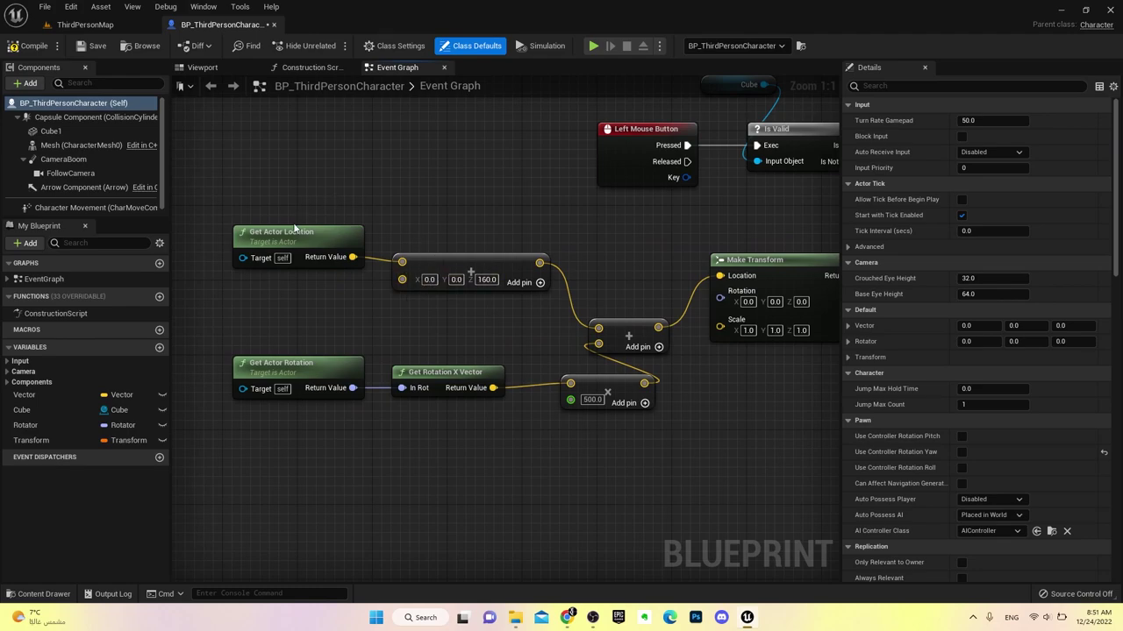
{"action": "left_click", "coordinate": [294, 235]}
{"action": "left_click", "coordinate": [352, 311]}
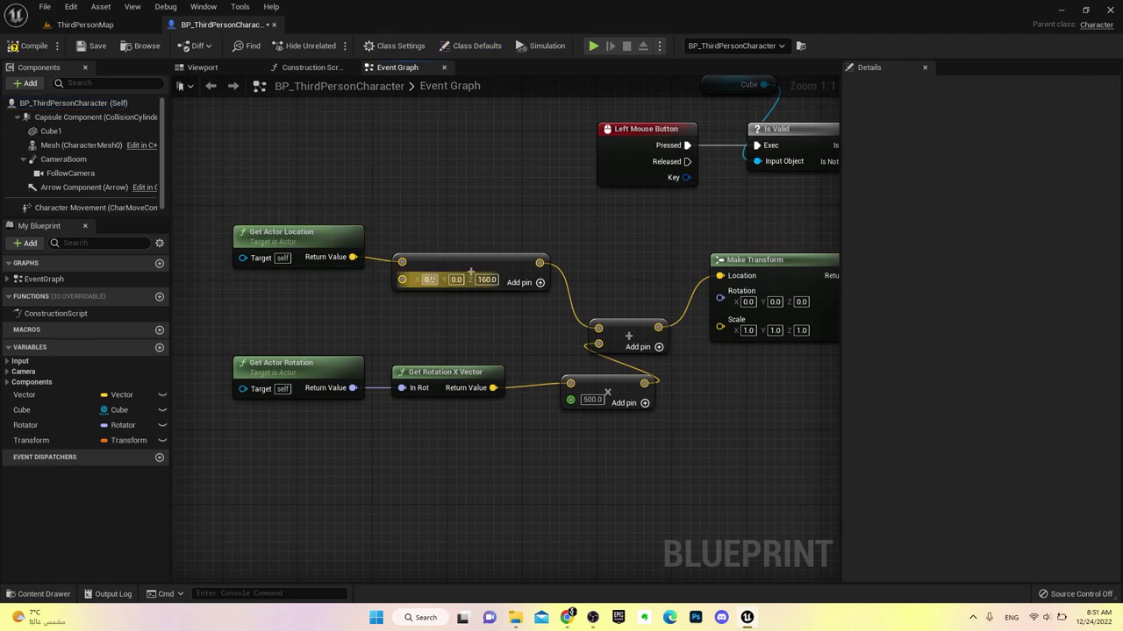
{"action": "left_click", "coordinate": [436, 259]}
{"action": "left_click", "coordinate": [423, 348]}
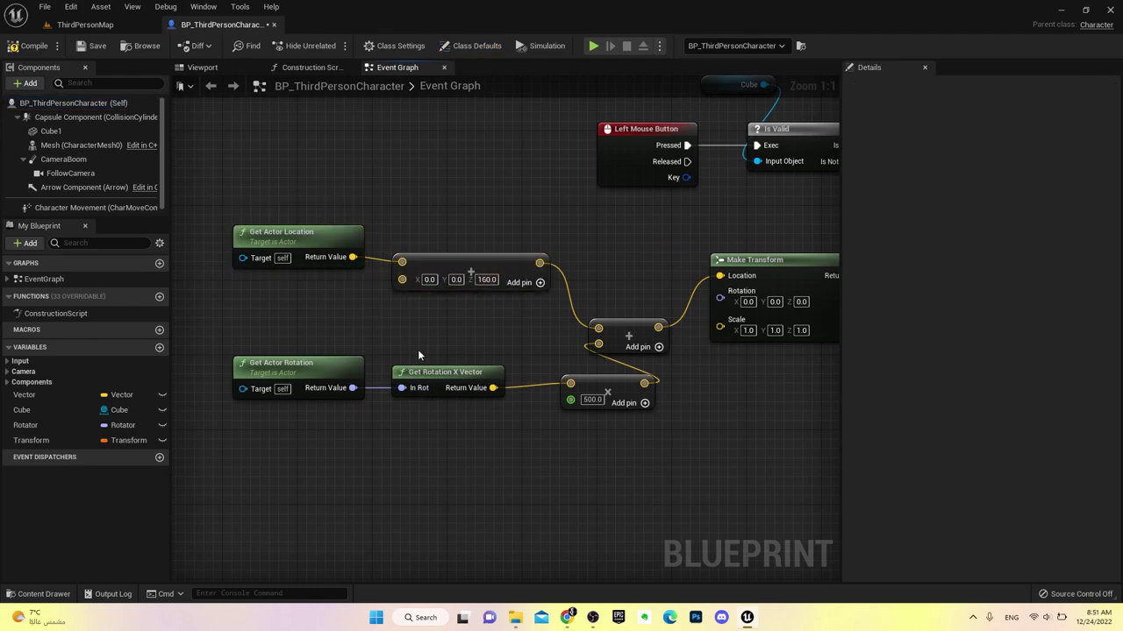